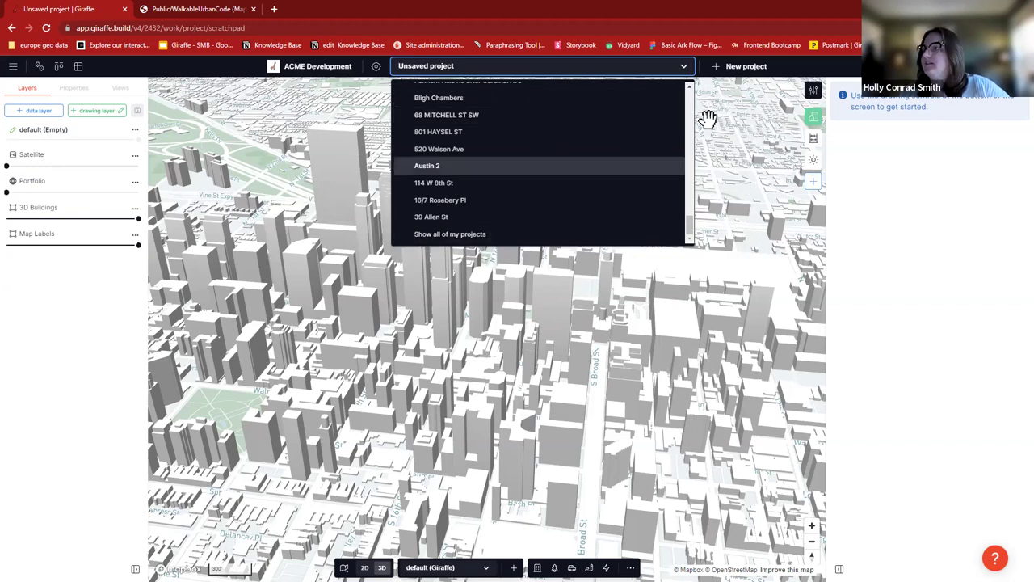
# - Close the project list and the Welcome to Giraffe dialog to reveal the unsaved project's 3D map
pyautogui.click(742, 105)
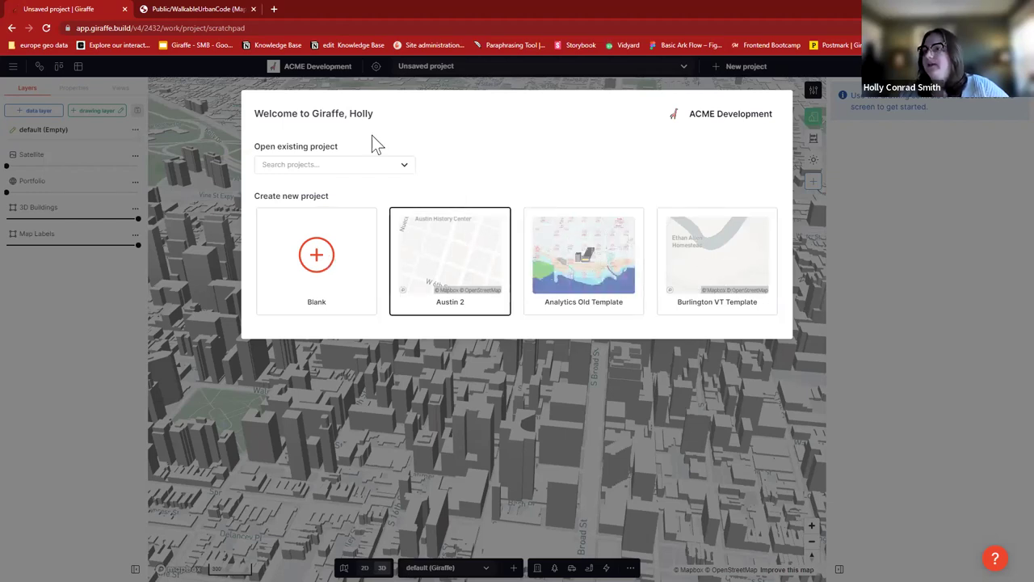
pyautogui.click(555, 398)
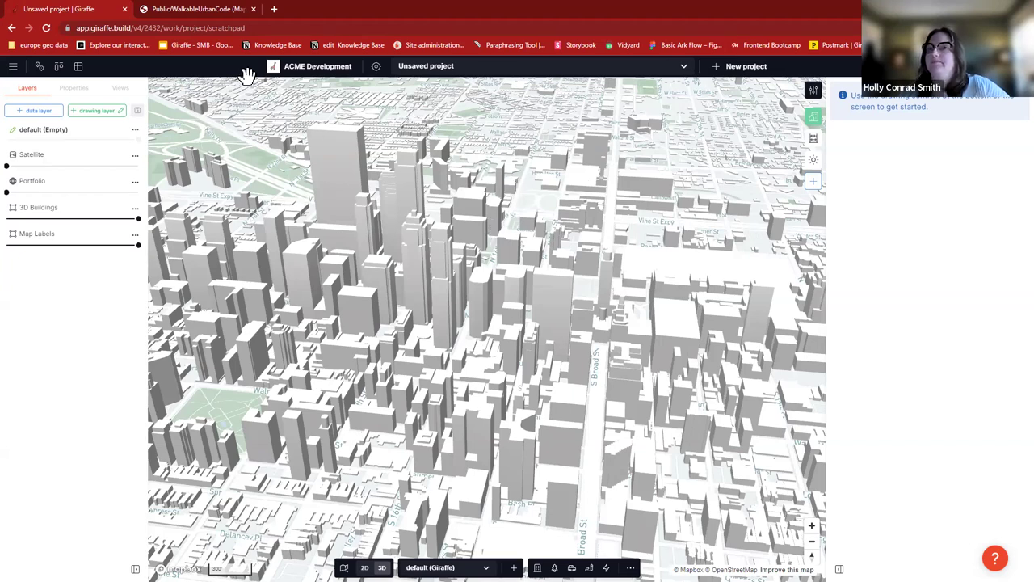
# - Show the ACME Development portfolio projects as a status kanban board
pyautogui.click(14, 67)
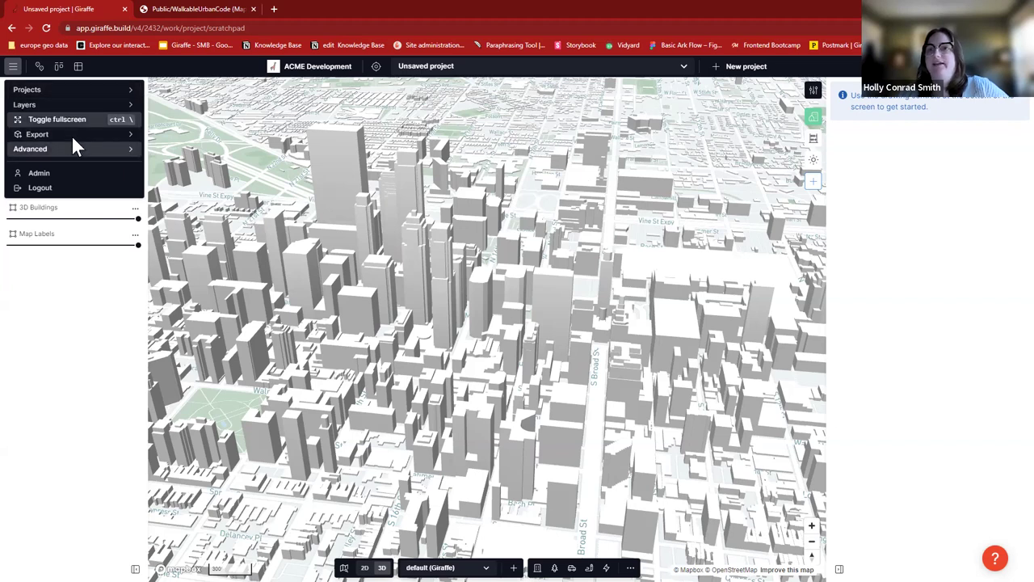
pyautogui.click(25, 67)
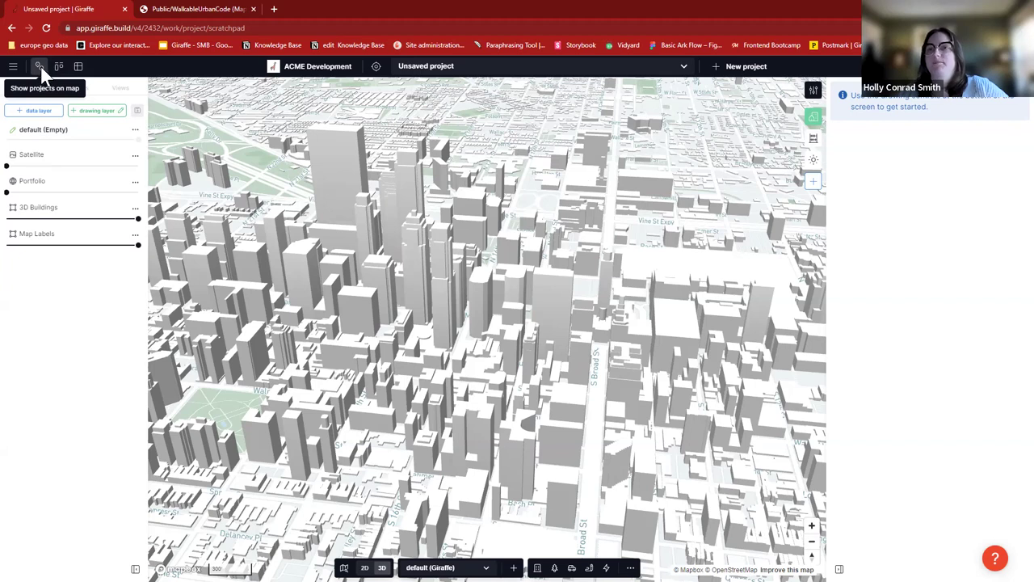
pyautogui.click(59, 66)
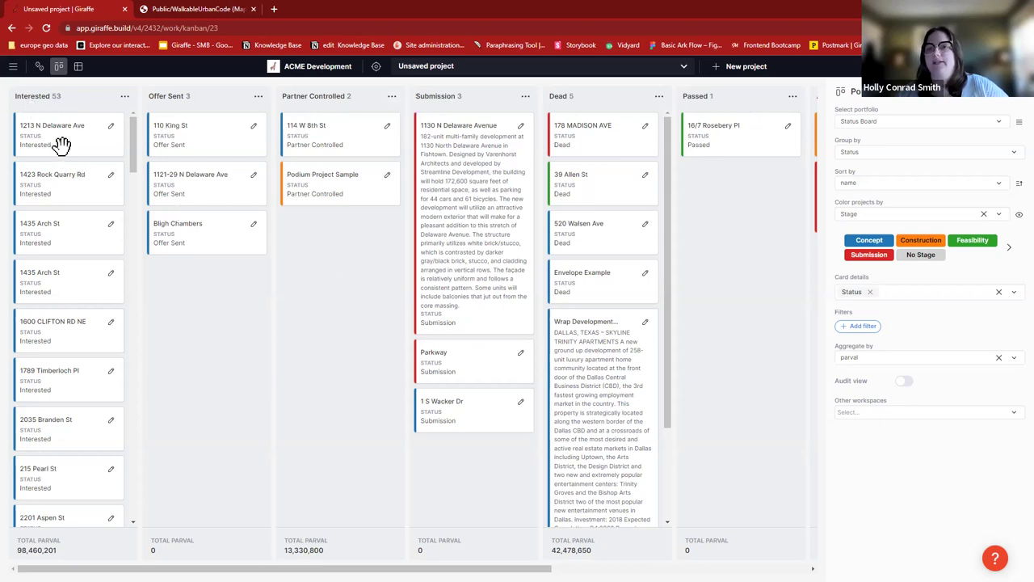
pyautogui.moveTo(87, 123); pyautogui.dragTo(209, 286)
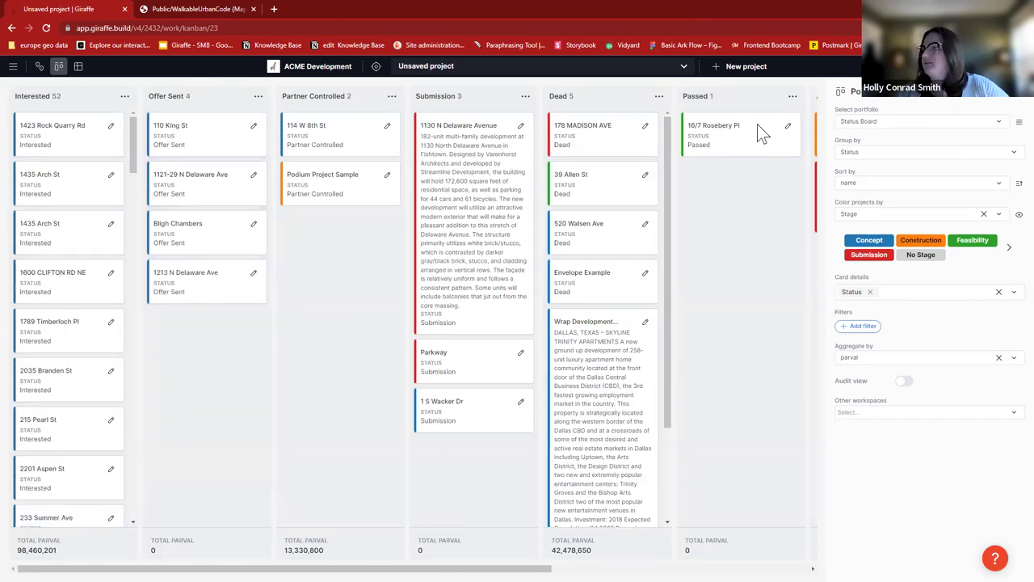
pyautogui.click(78, 66)
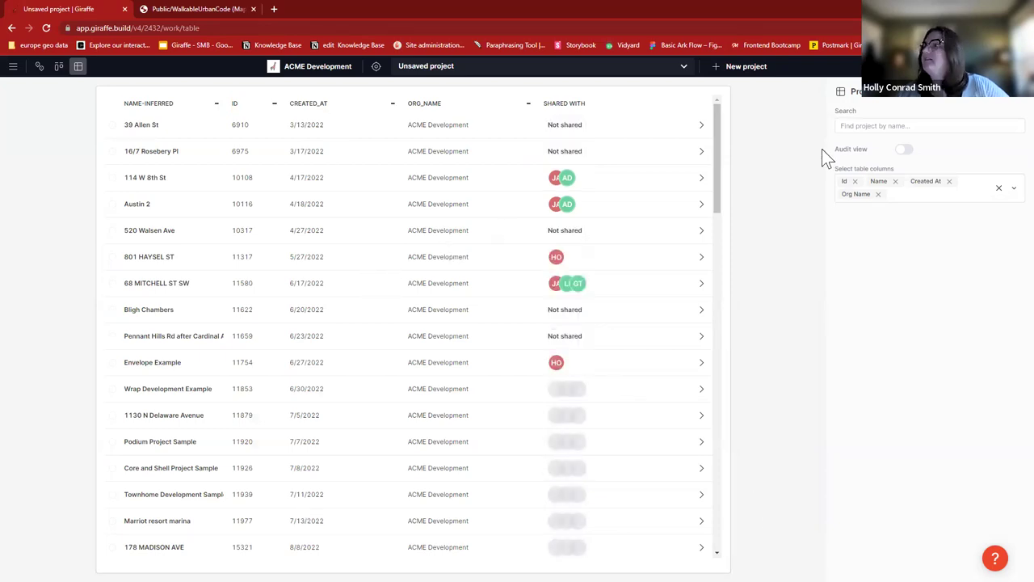
pyautogui.click(869, 126)
pyautogui.write('1130')
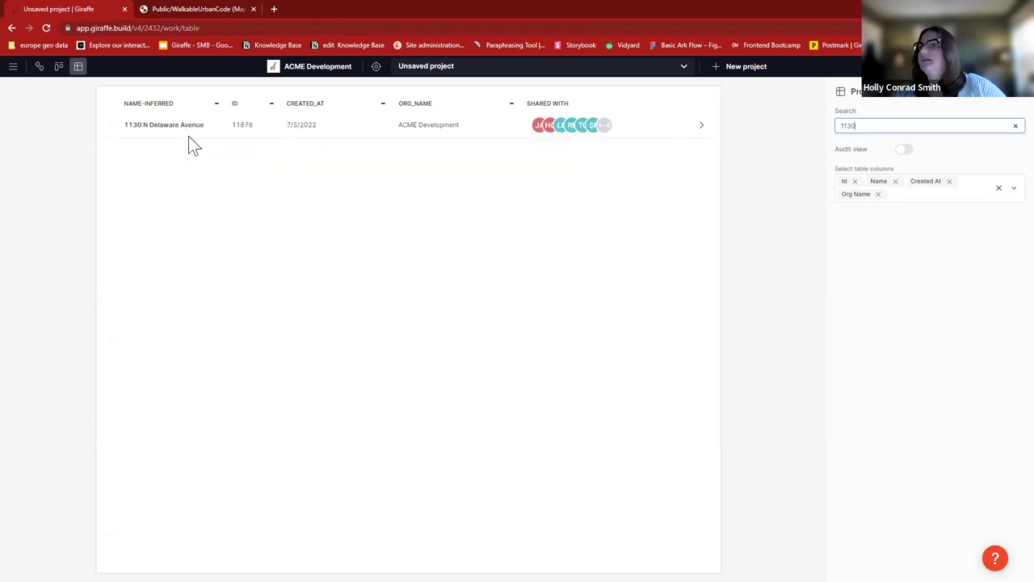
pyautogui.click(225, 133)
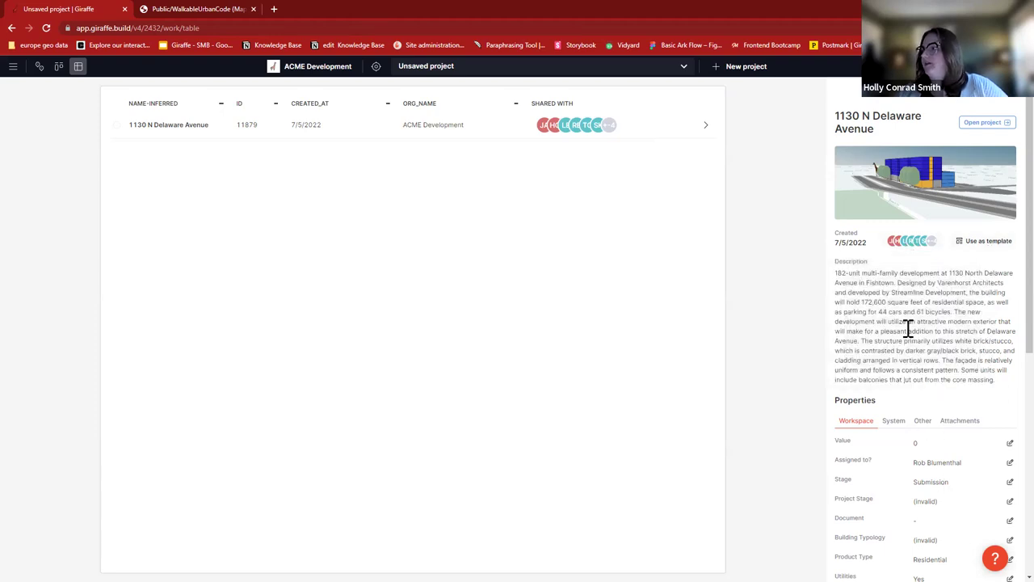
pyautogui.scroll(-3, 985, 321)
pyautogui.scroll(-2, 969, 291)
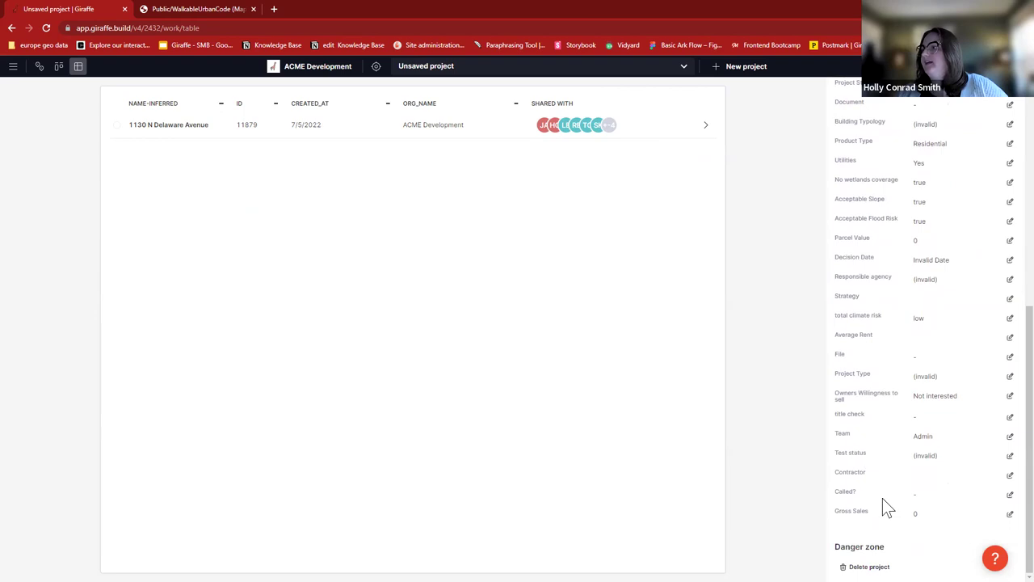
pyautogui.scroll(1, 937, 283)
pyautogui.scroll(1, 943, 284)
pyautogui.scroll(-2, 959, 353)
pyautogui.scroll(5, 958, 346)
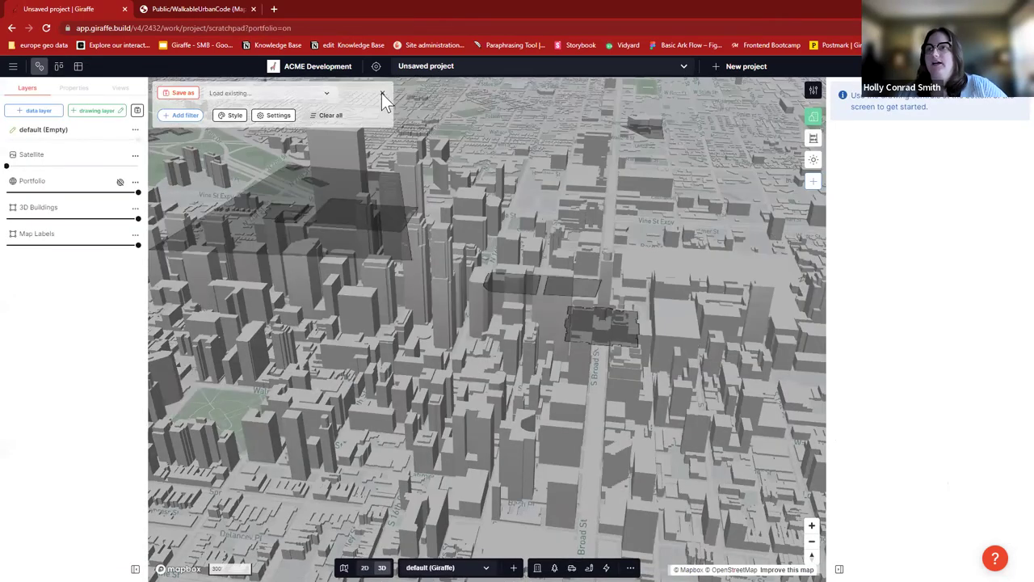
# - Lower the Portfolio layer's opacity to 0%
pyautogui.moveTo(43, 189); pyautogui.dragTo(10, 191)
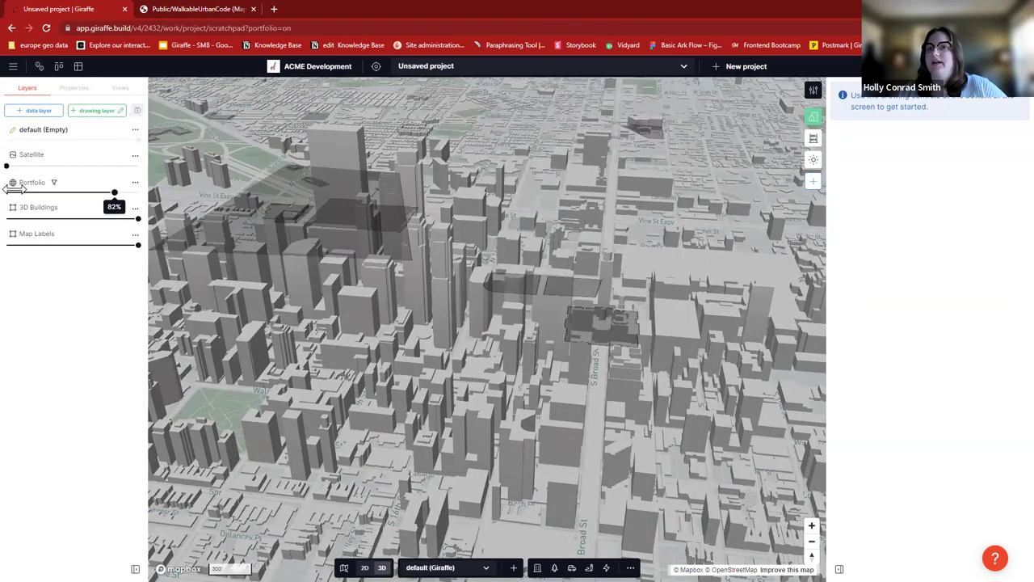
pyautogui.click(16, 191)
pyautogui.moveTo(15, 191); pyautogui.dragTo(7, 192)
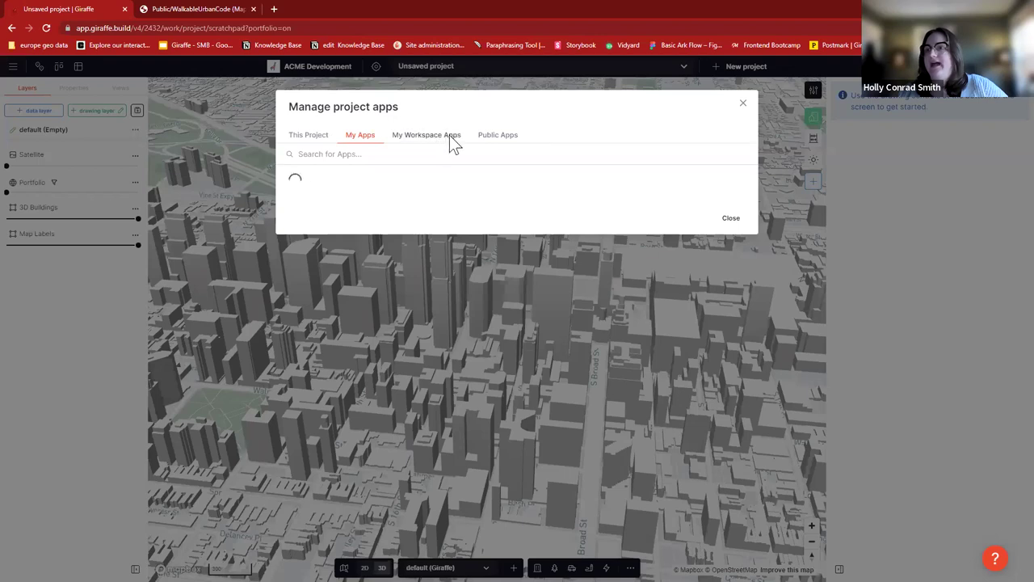
pyautogui.click(447, 135)
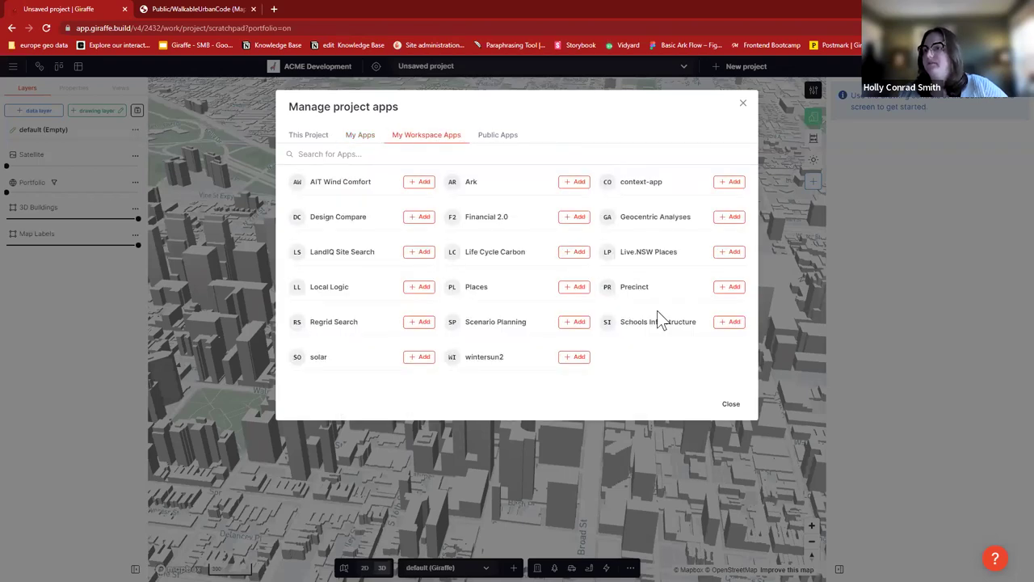
pyautogui.click(742, 103)
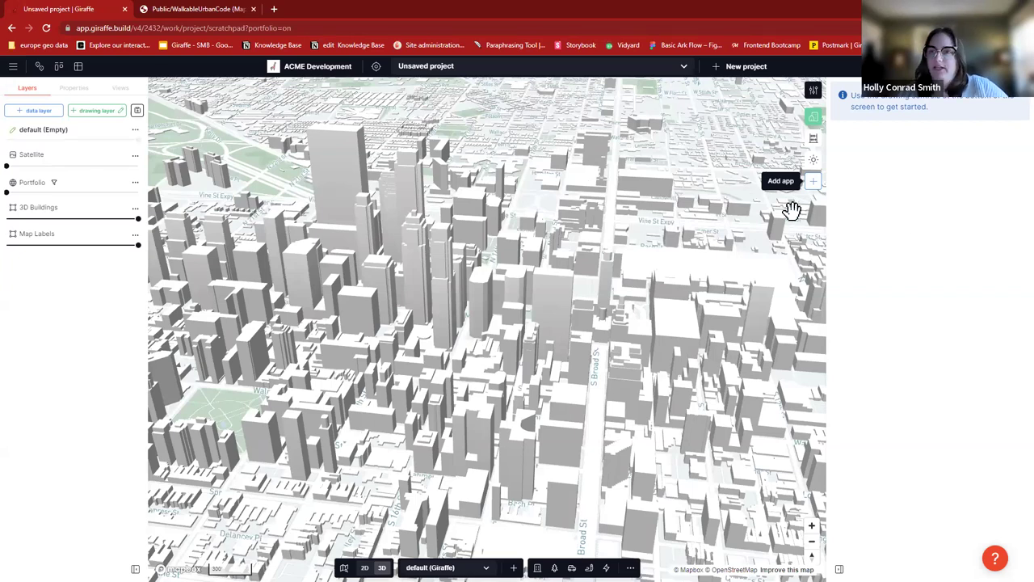
pyautogui.click(814, 119)
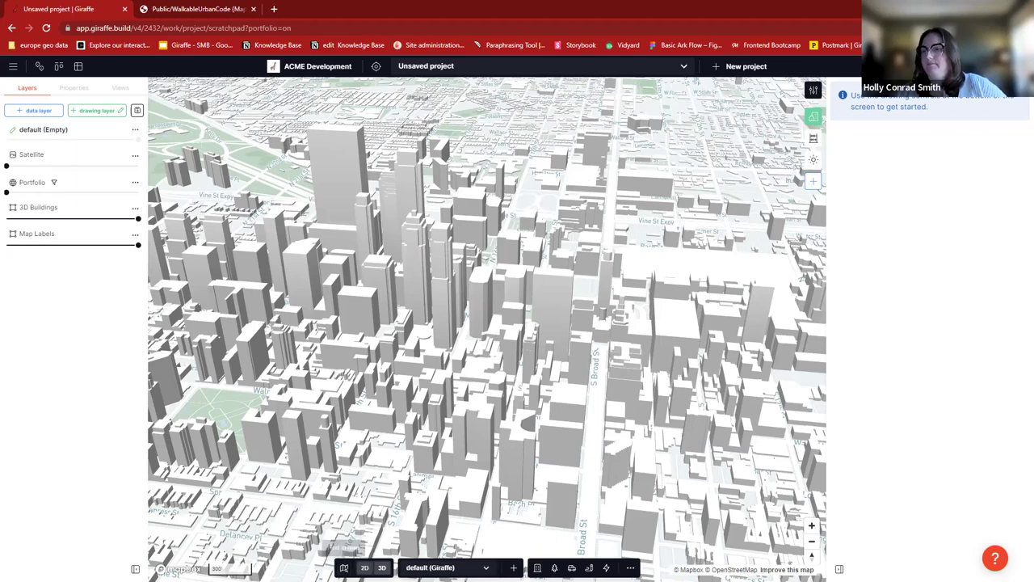
# - Search 'PHOENIX MUSEUM' and fly the 3D map to the Phoenix Museum of History
pyautogui.click(364, 567)
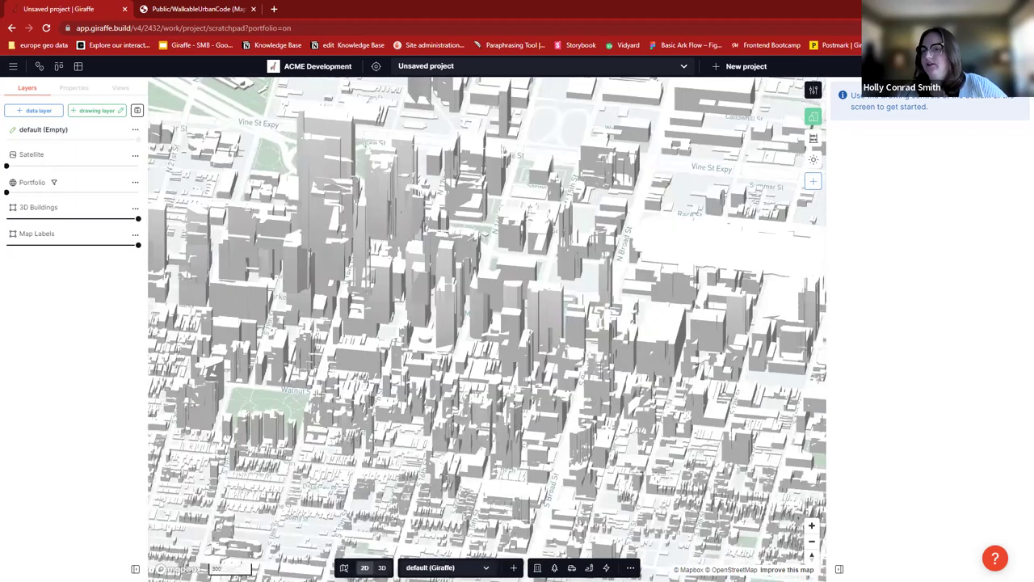
pyautogui.click(382, 567)
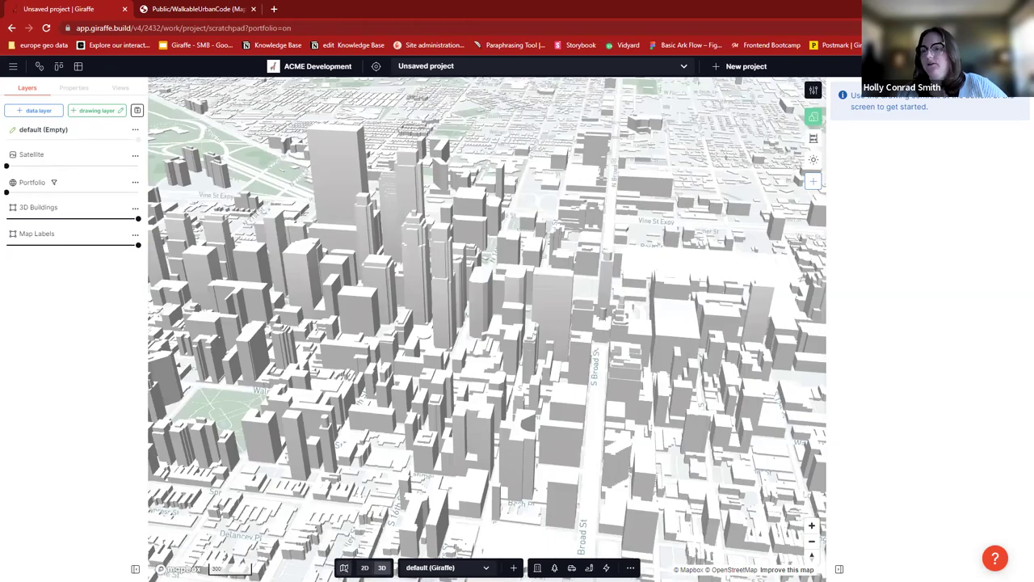
pyautogui.click(343, 567)
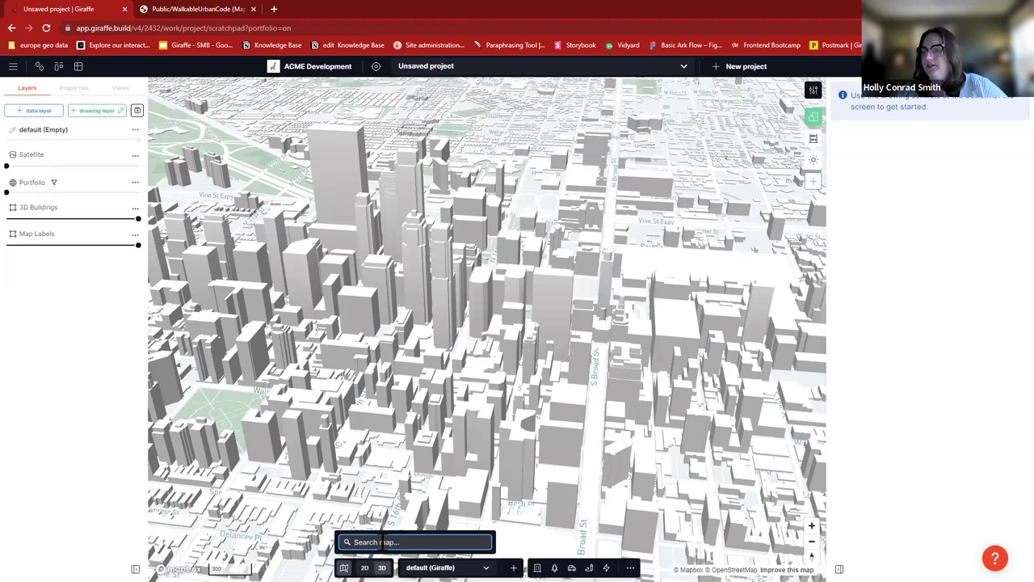
pyautogui.write('PHOENIX')
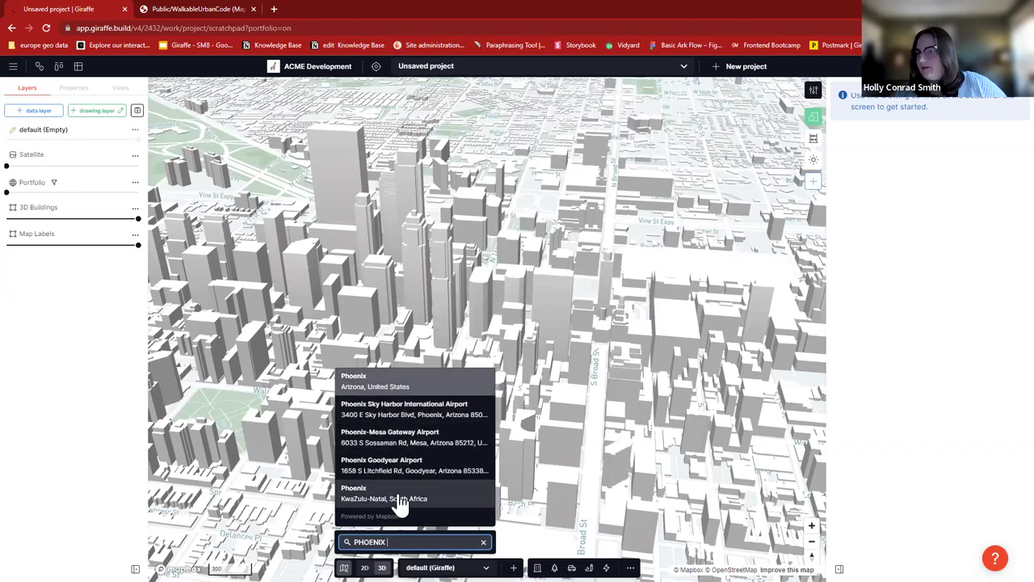
pyautogui.write(' MUSEUM')
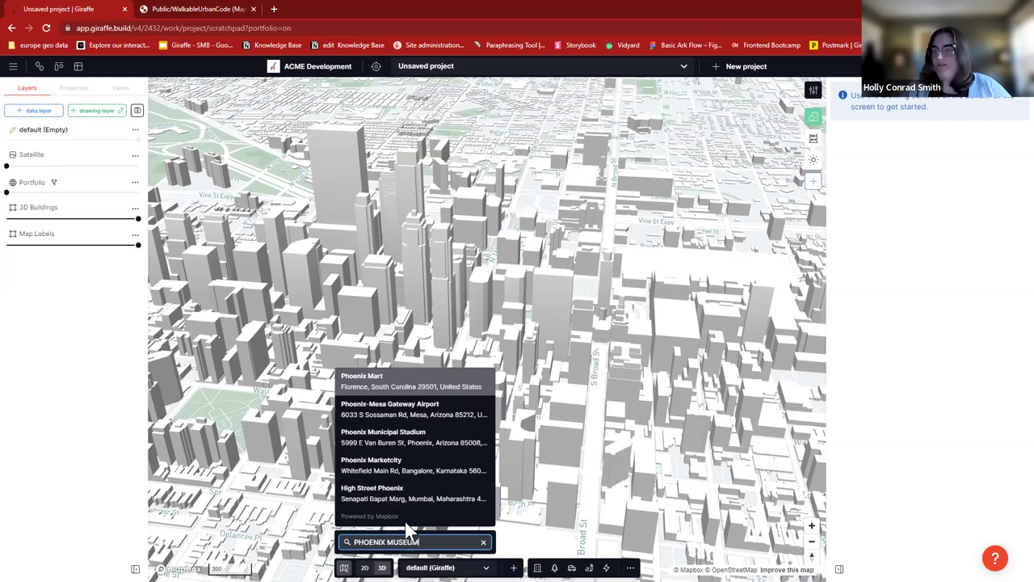
pyautogui.click(436, 386)
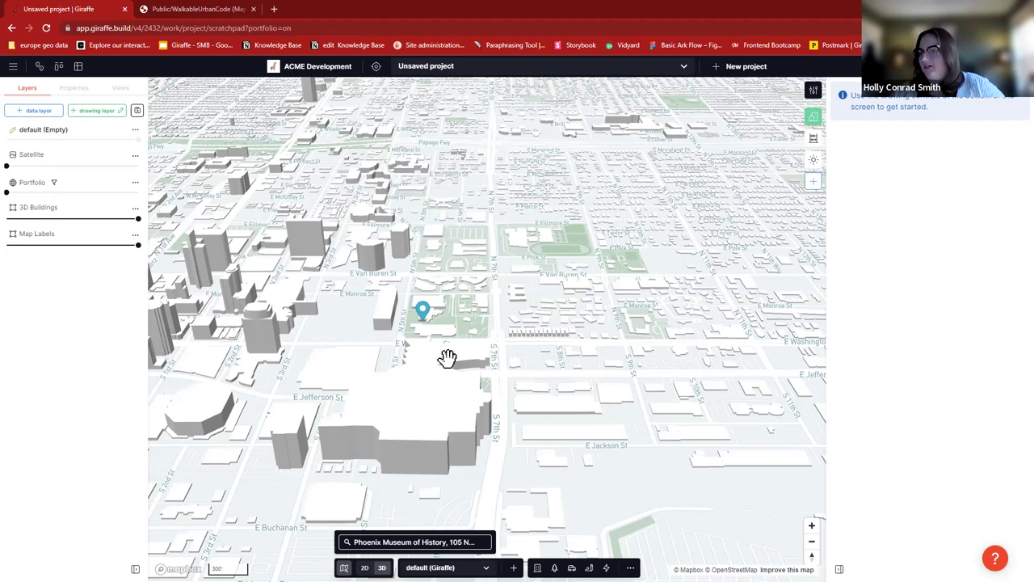
# - Raise the Satellite layer to full opacity, then ease it back to 90%
pyautogui.scroll(1, 507, 347)
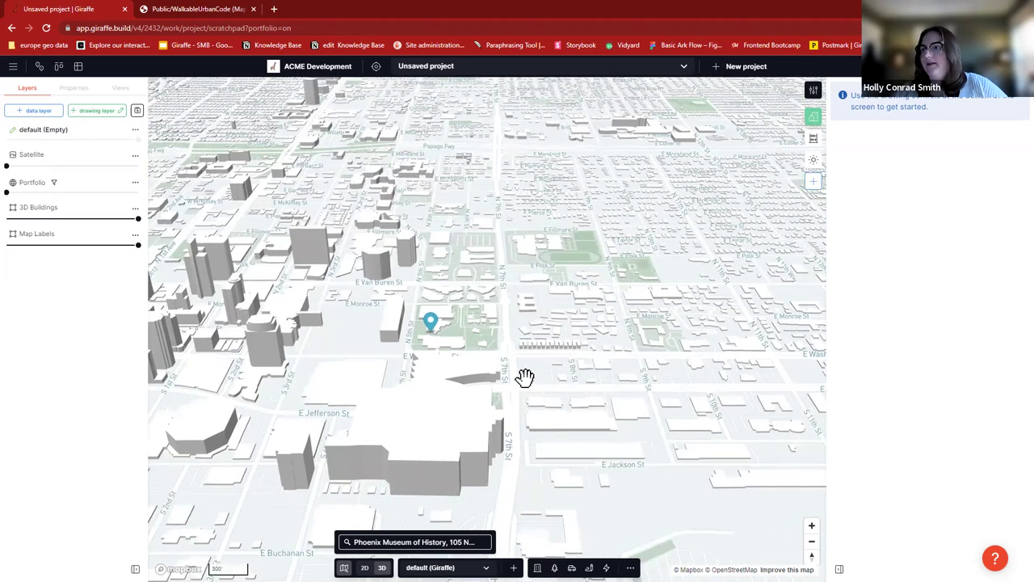
pyautogui.scroll(1, 525, 377)
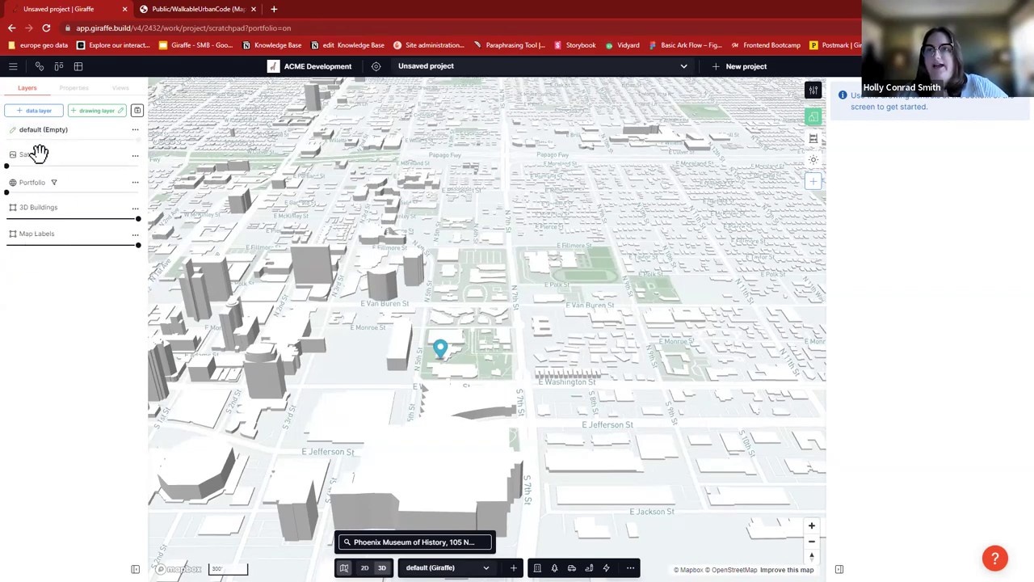
pyautogui.moveTo(13, 163)
pyautogui.moveTo(13, 163); pyautogui.dragTo(150, 166)
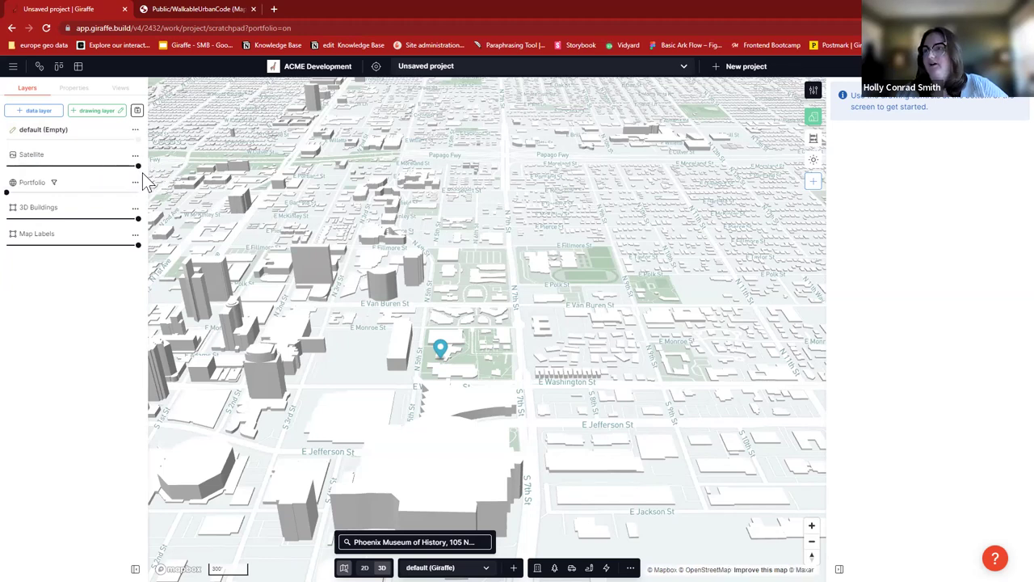
pyautogui.moveTo(137, 165)
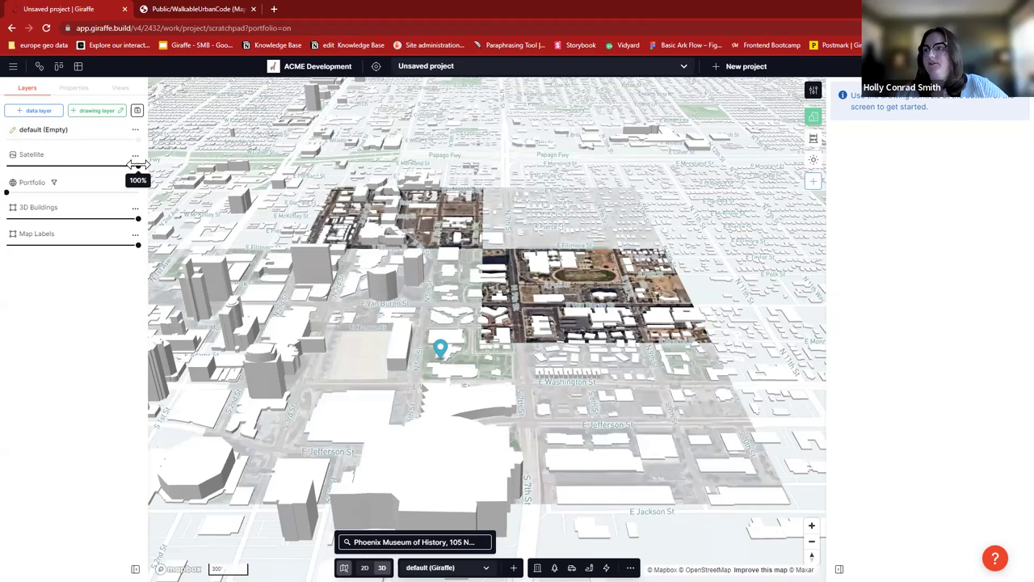
pyautogui.moveTo(137, 165); pyautogui.dragTo(5, 161)
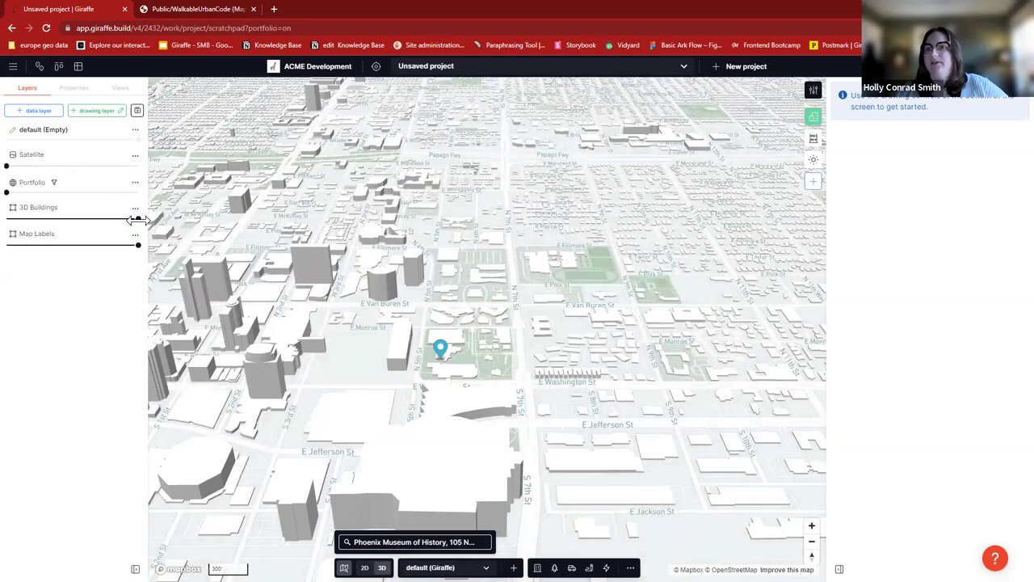
# - Set 3D Buildings to 29% opacity and hide Map Labels at 0%
pyautogui.moveTo(137, 219)
pyautogui.moveTo(54, 218); pyautogui.dragTo(159, 218)
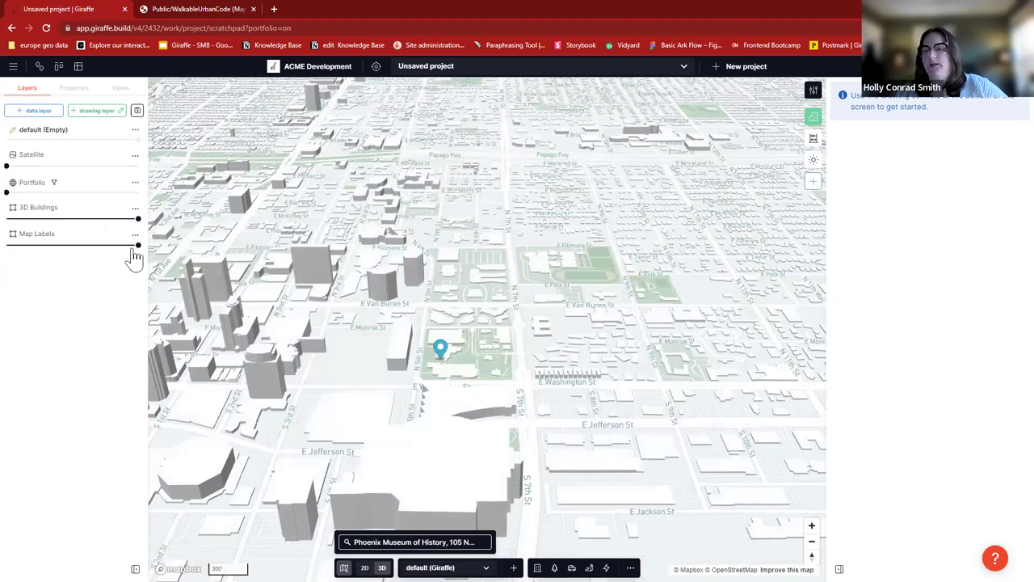
pyautogui.moveTo(137, 246); pyautogui.dragTo(138, 246)
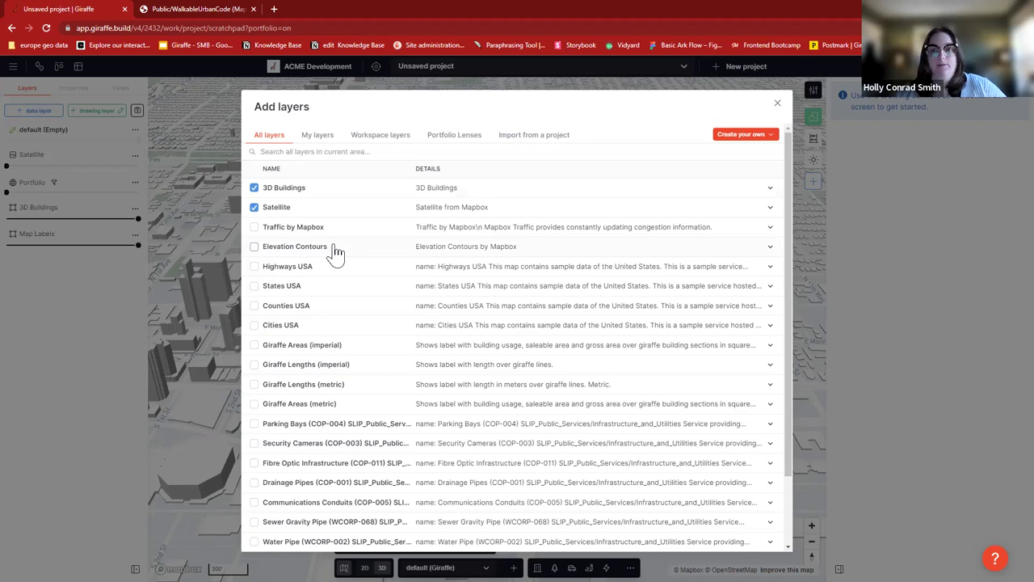
# - Search the layer catalogue for 'contour' and tick Elevation Contours USA 3DEP
pyautogui.click(306, 152)
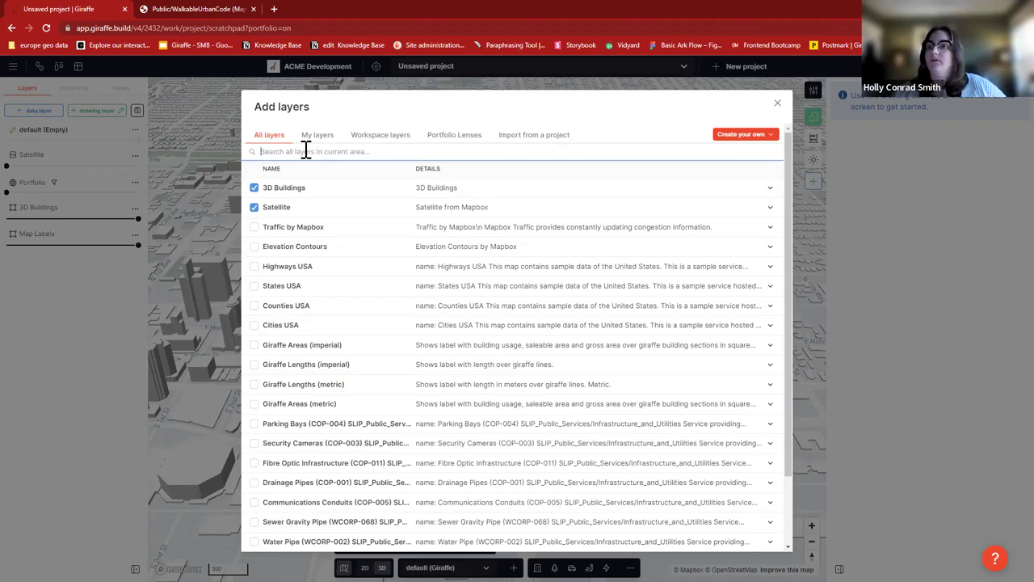
pyautogui.write('contour')
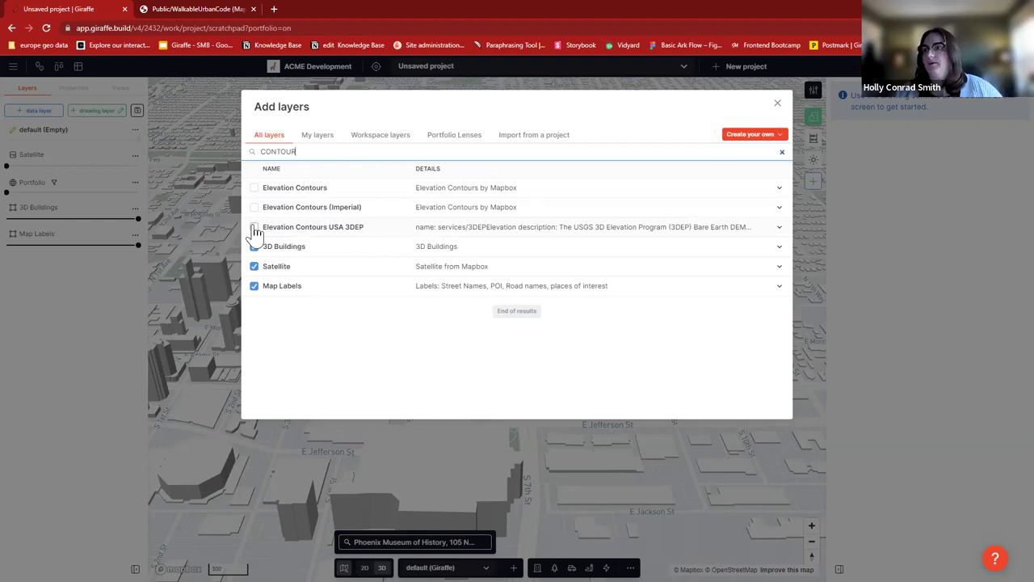
pyautogui.click(254, 229)
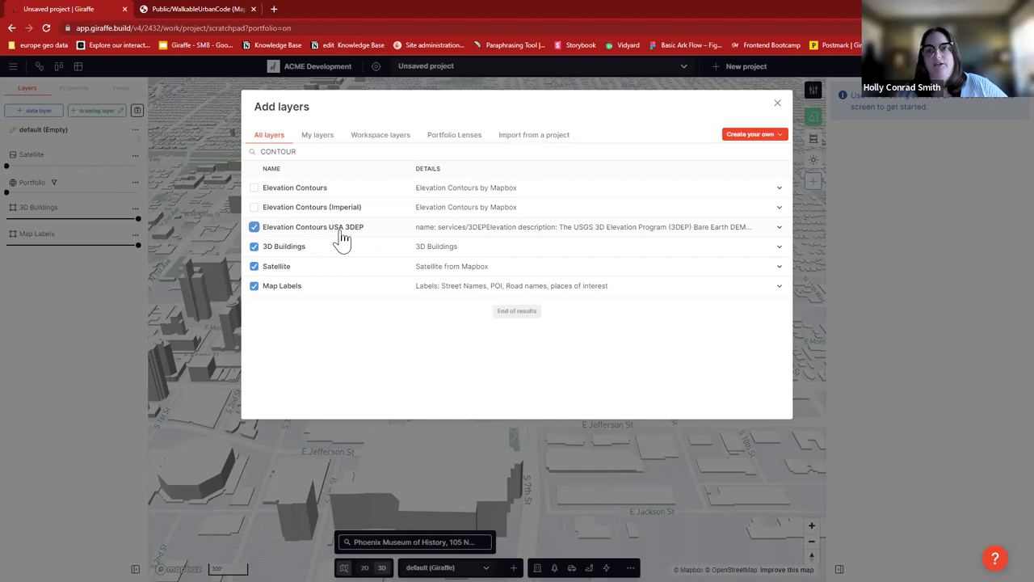
# - Select and delete the 'contour' text from the layer search box
pyautogui.rightClick(321, 285)
pyautogui.moveTo(323, 153); pyautogui.dragTo(262, 153)
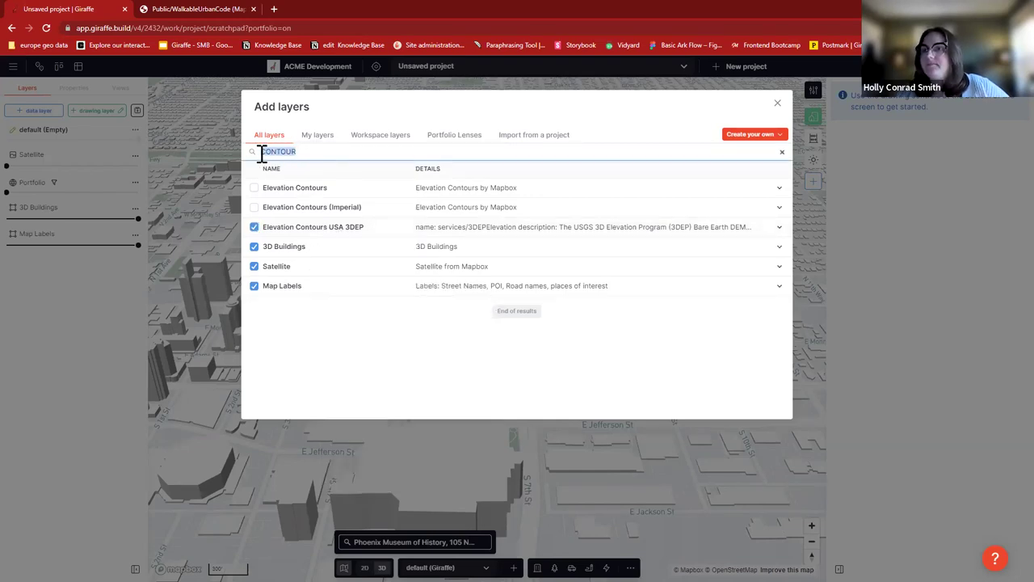
pyautogui.press('BackSpace')
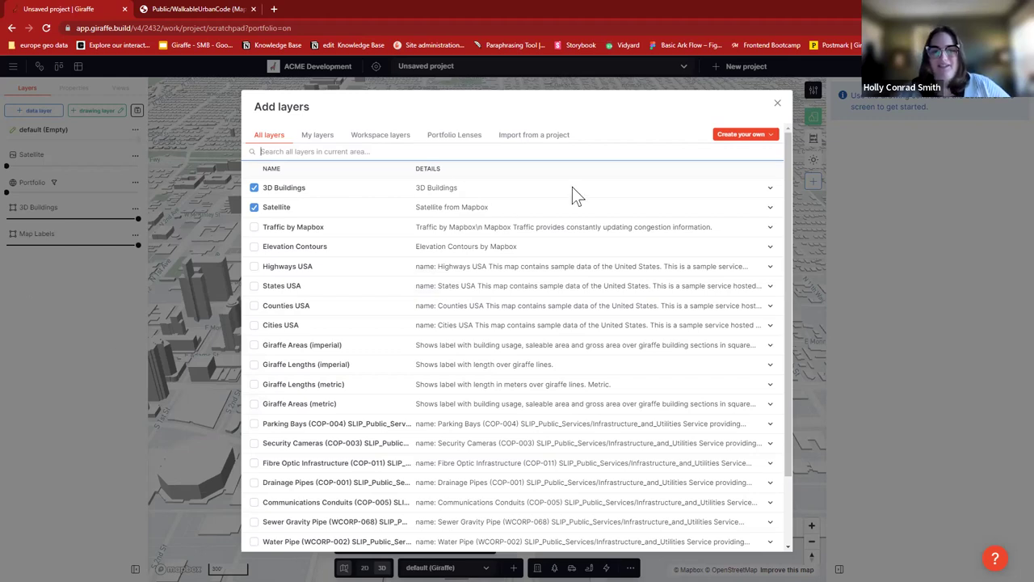
# - Search 'TRAFFIC', tick Traffic by Mapbox, and select the search text for replacement
pyautogui.write('TRAFFIVC')
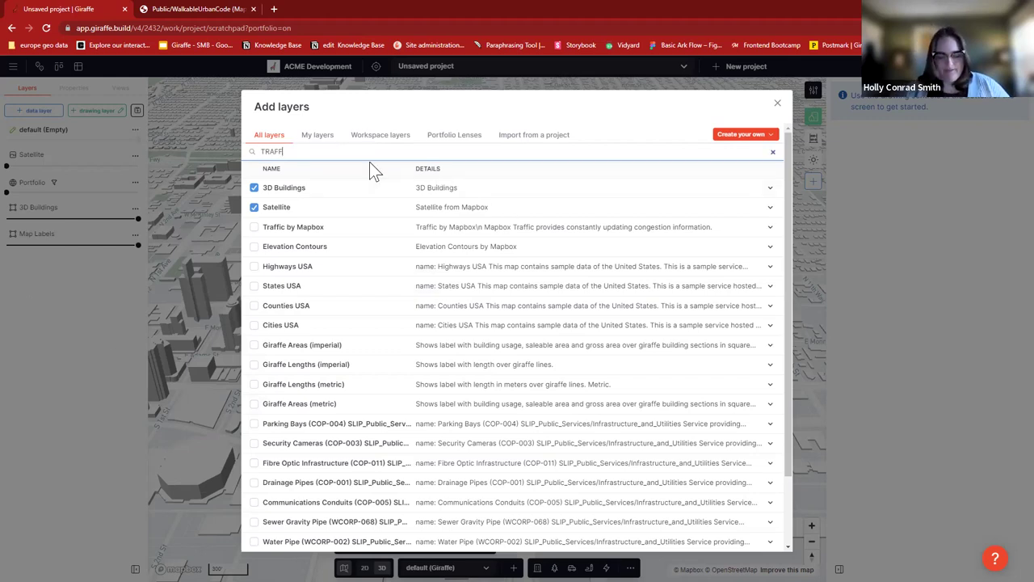
pyautogui.write('C')
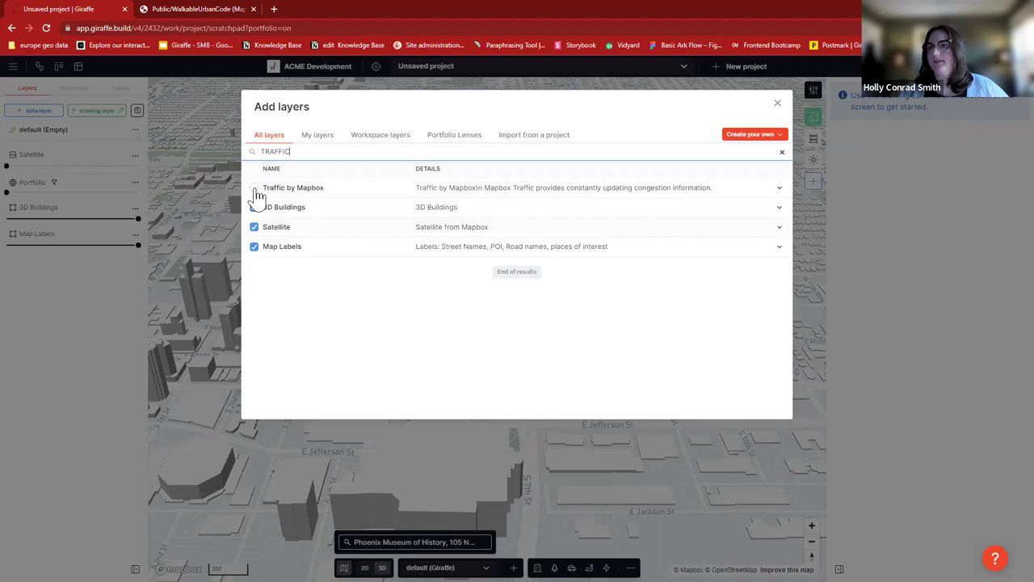
pyautogui.click(315, 190)
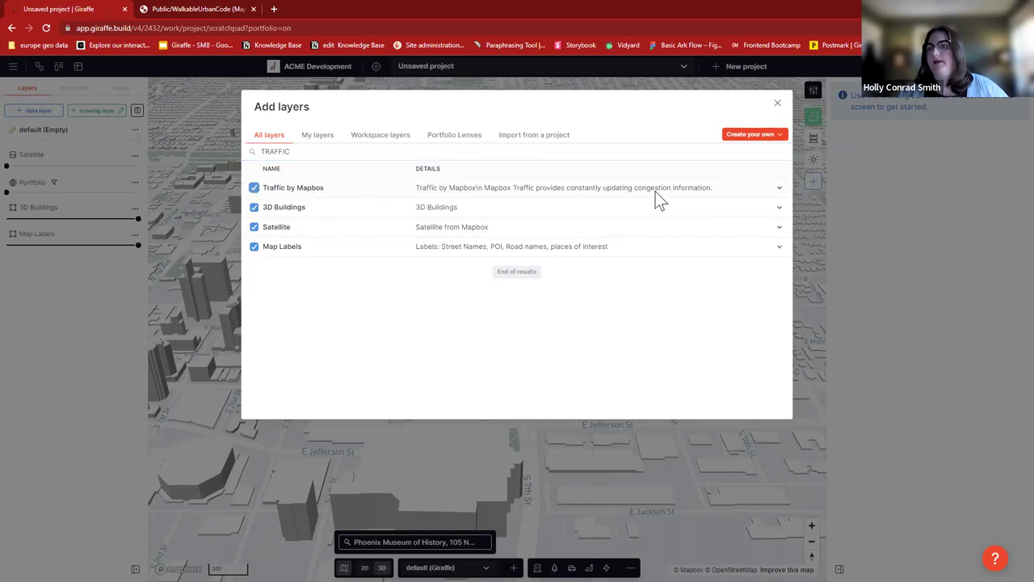
pyautogui.doubleClick(276, 152)
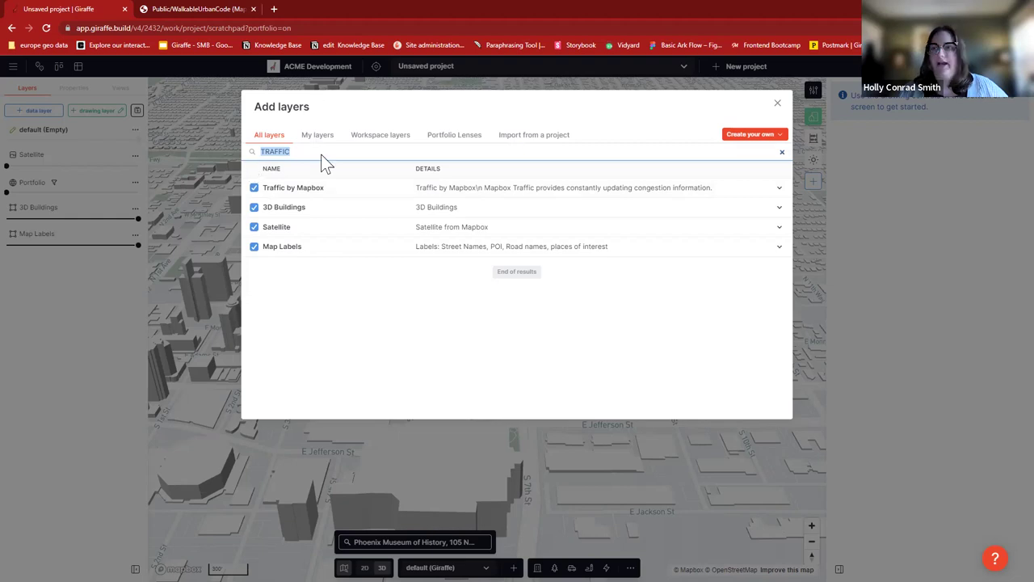
# - Search 'PHOENIX', tick Phoenix Light Rail Line and Stops, and add the chosen layers
pyautogui.write('PHOENIX')
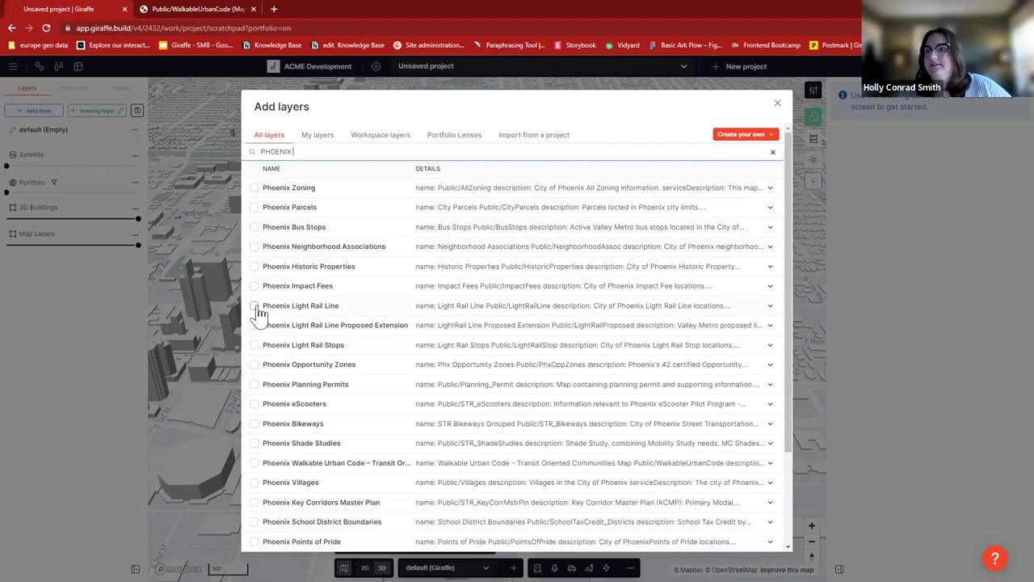
pyautogui.click(254, 345)
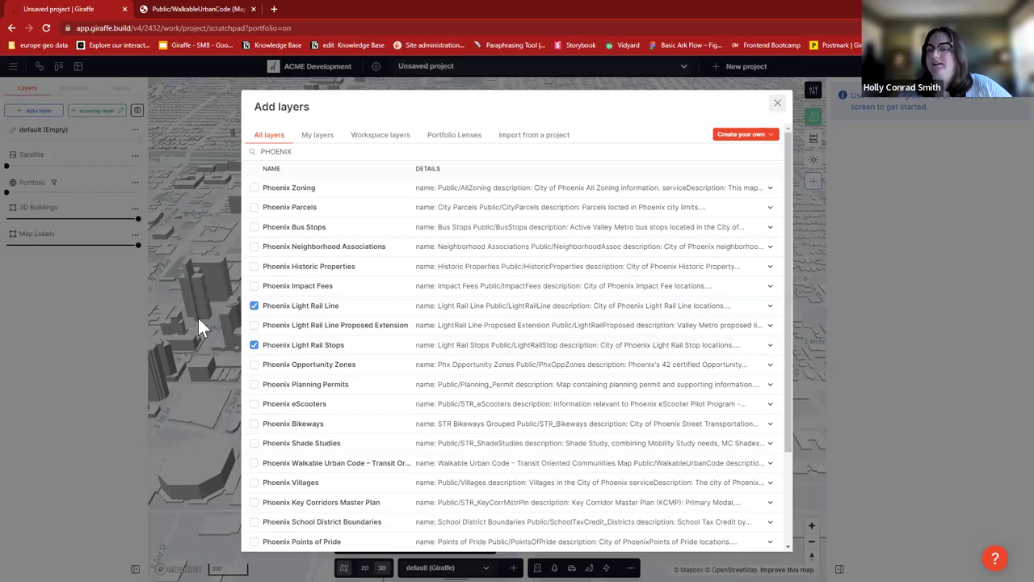
pyautogui.press('Escape')
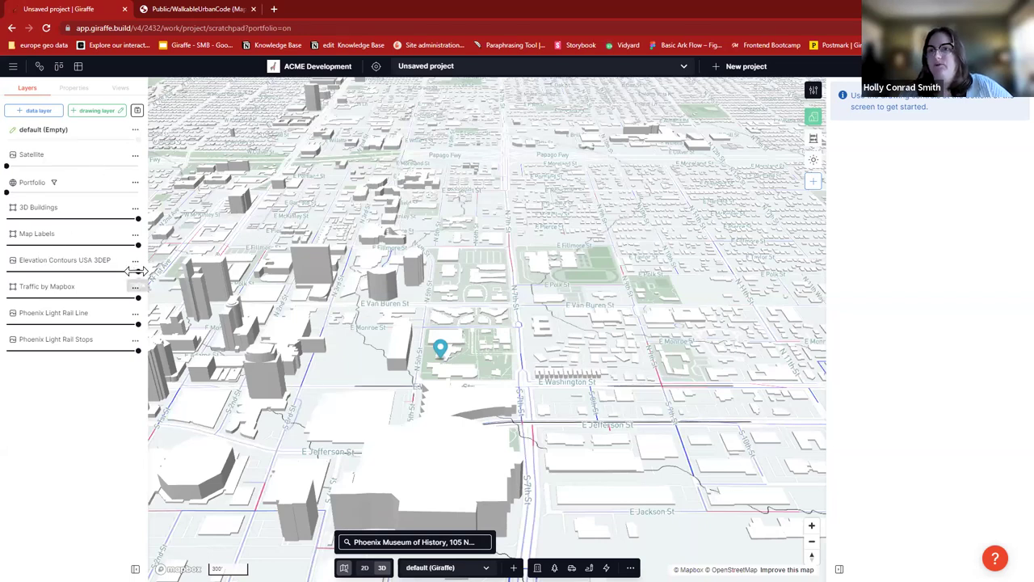
pyautogui.moveTo(134, 271); pyautogui.dragTo(46, 272)
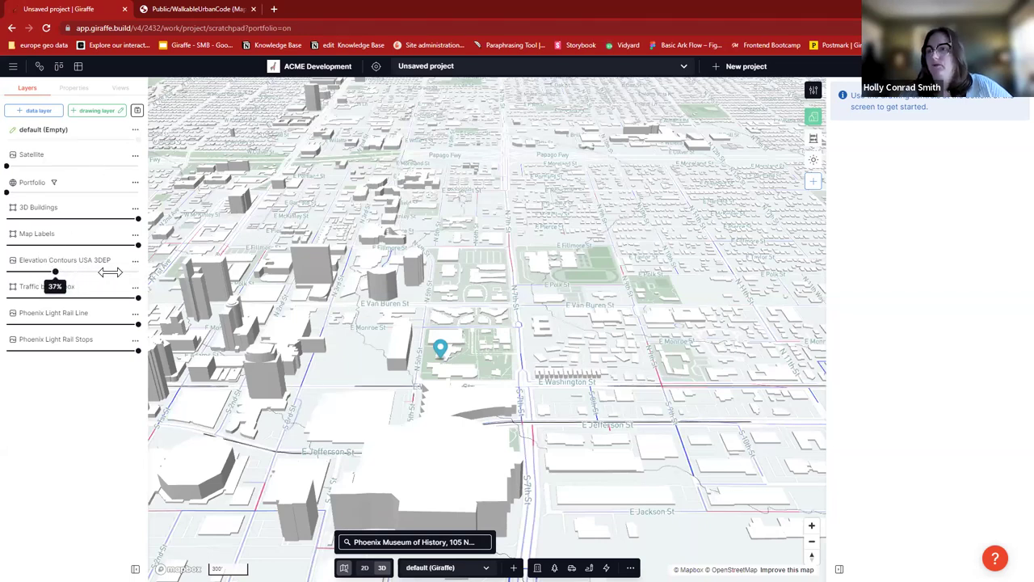
pyautogui.click(135, 271)
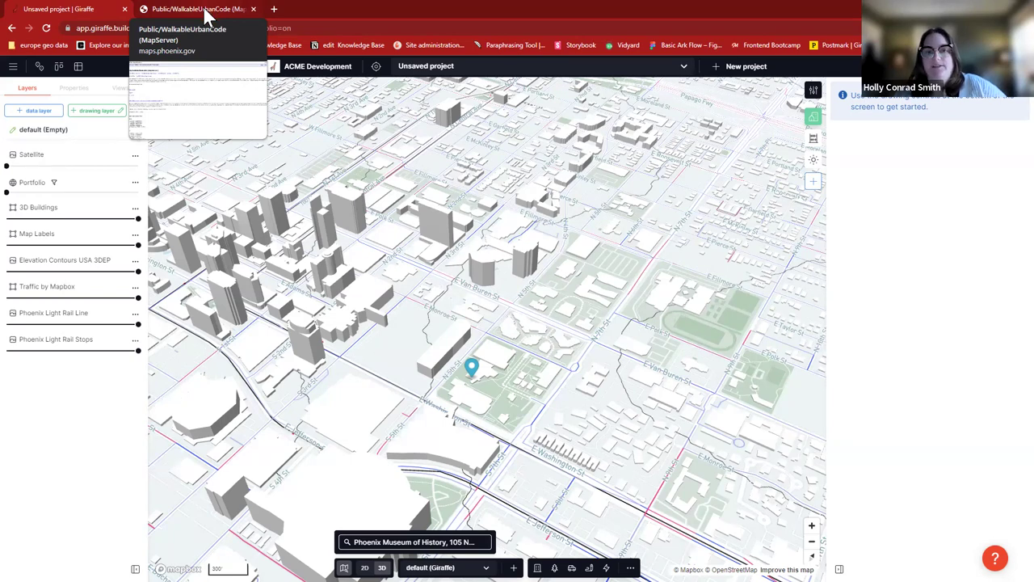
# - Copy the full WalkableUrbanCode MapServer URL from the ArcGIS REST directory and return to Giraffe
pyautogui.click(204, 8)
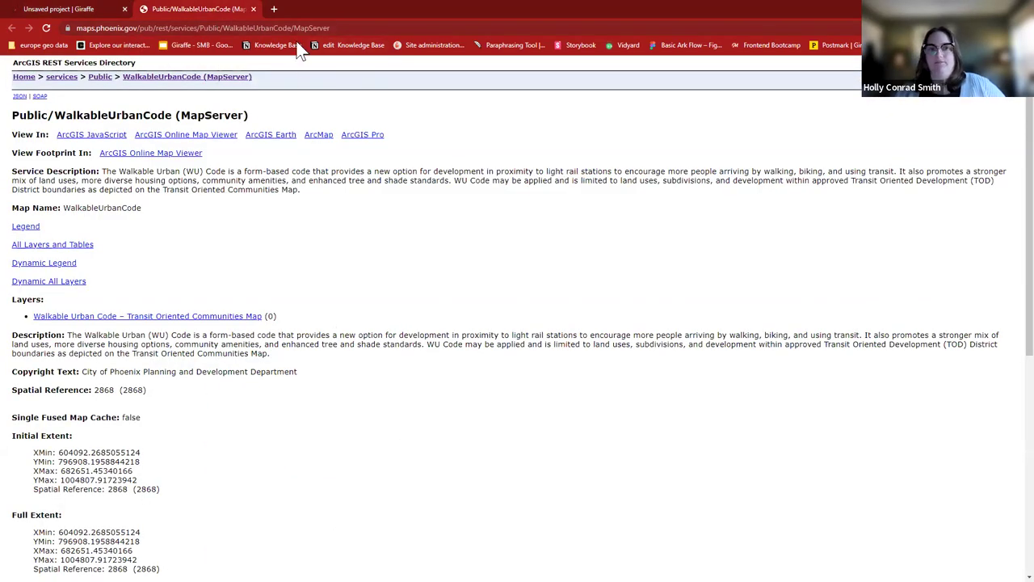
pyautogui.click(348, 28)
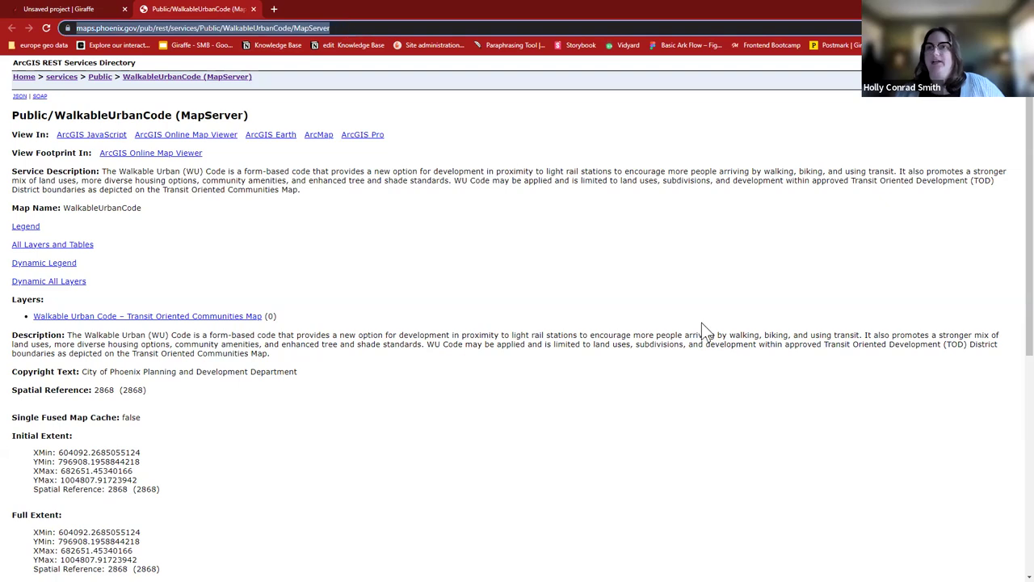
pyautogui.click(323, 8)
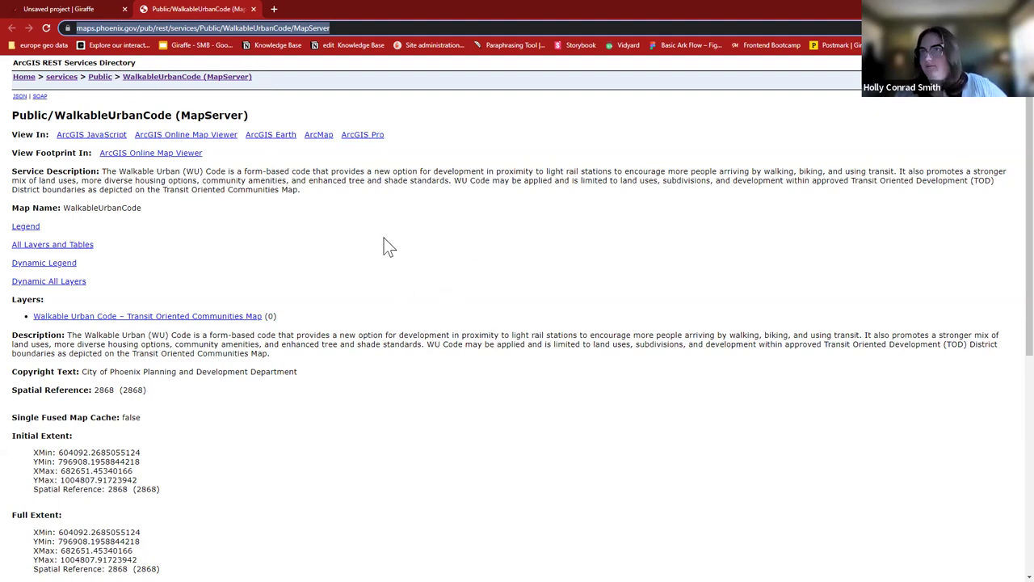
pyautogui.click(354, 28)
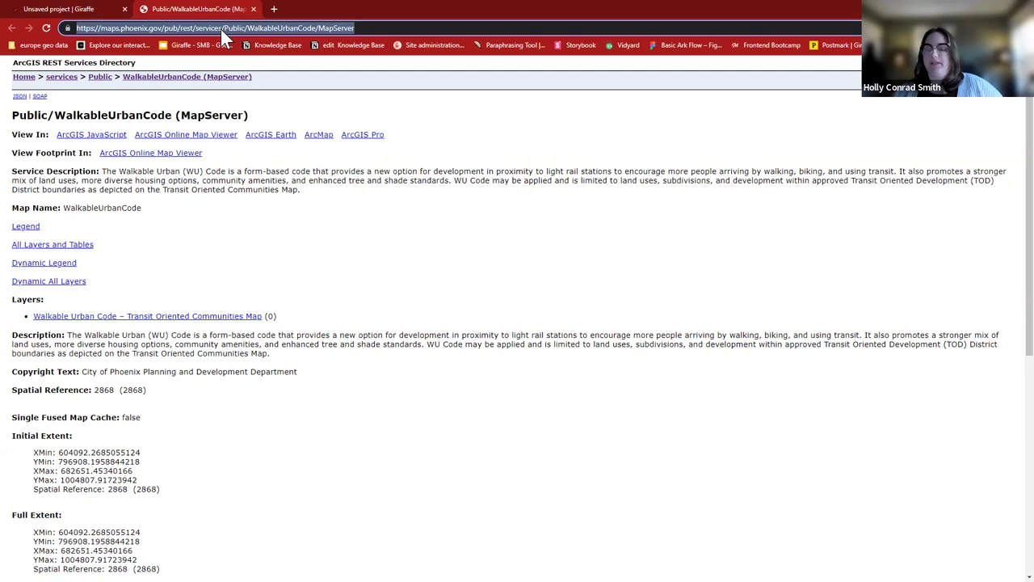
pyautogui.click(73, 9)
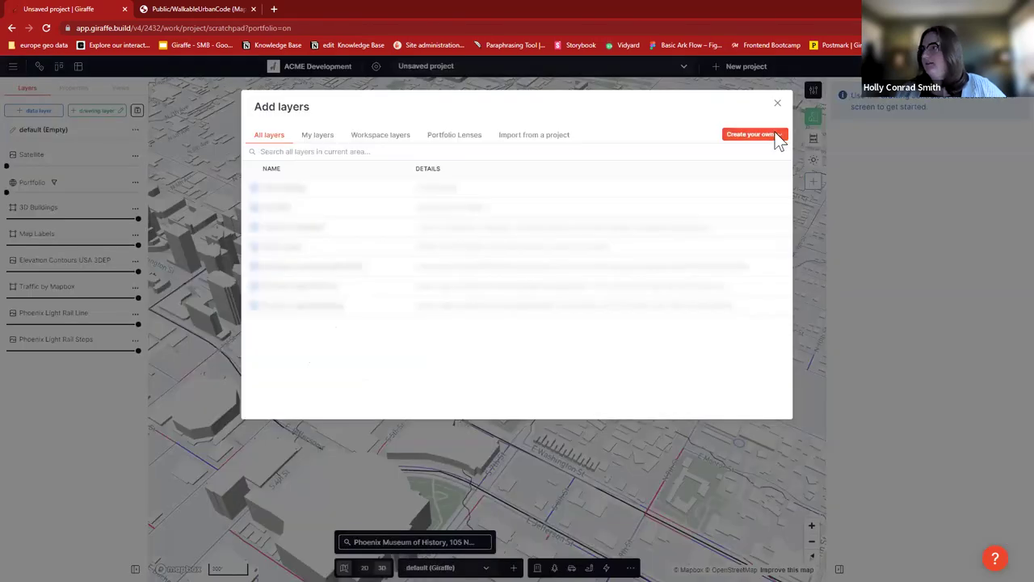
# - Save the Walkable Urban Code – Transit Oriented Communities Map as a new Esri MapServer layer
pyautogui.click(777, 136)
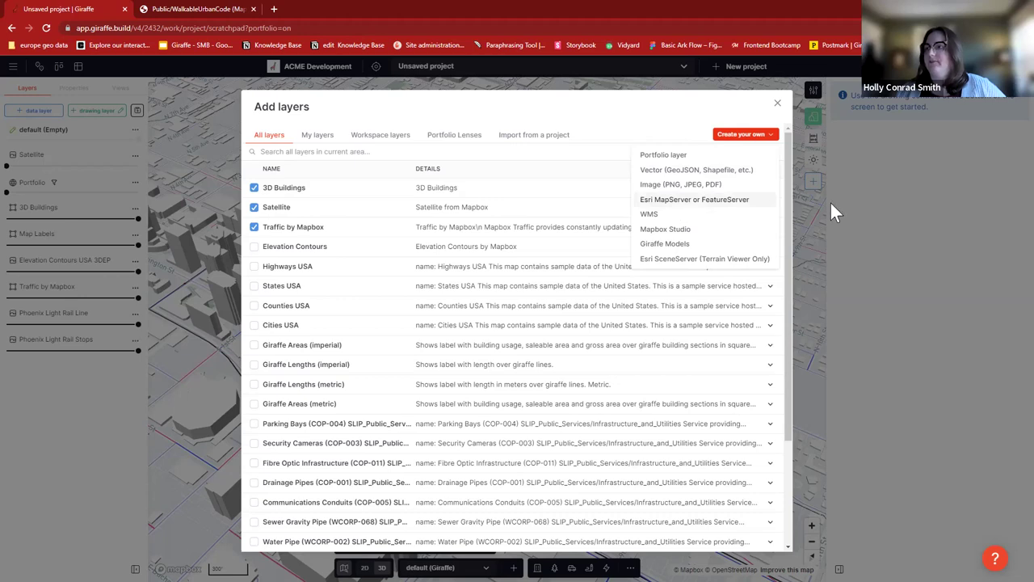
pyautogui.click(1006, 194)
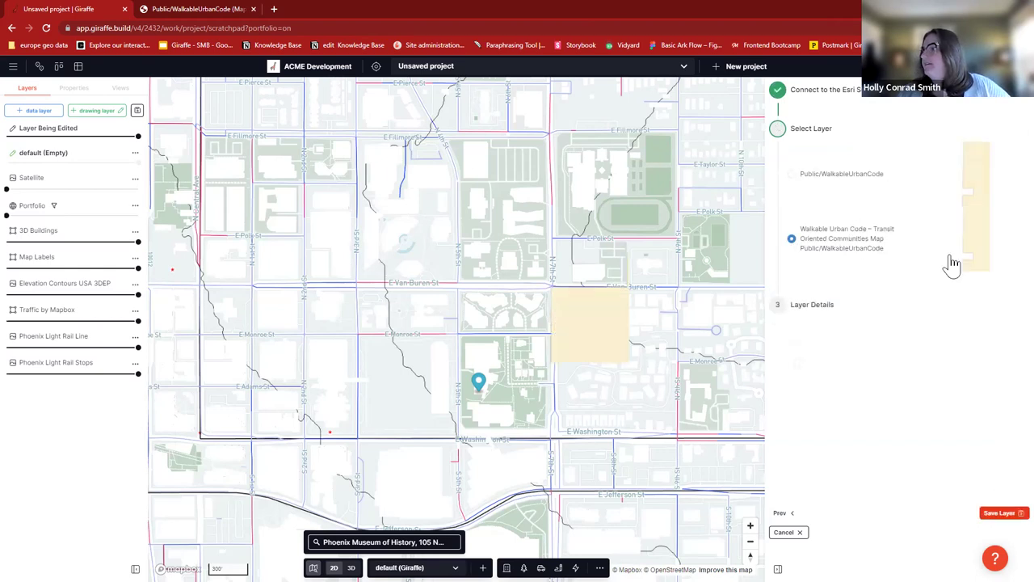
pyautogui.moveTo(848, 186); pyautogui.dragTo(1012, 186)
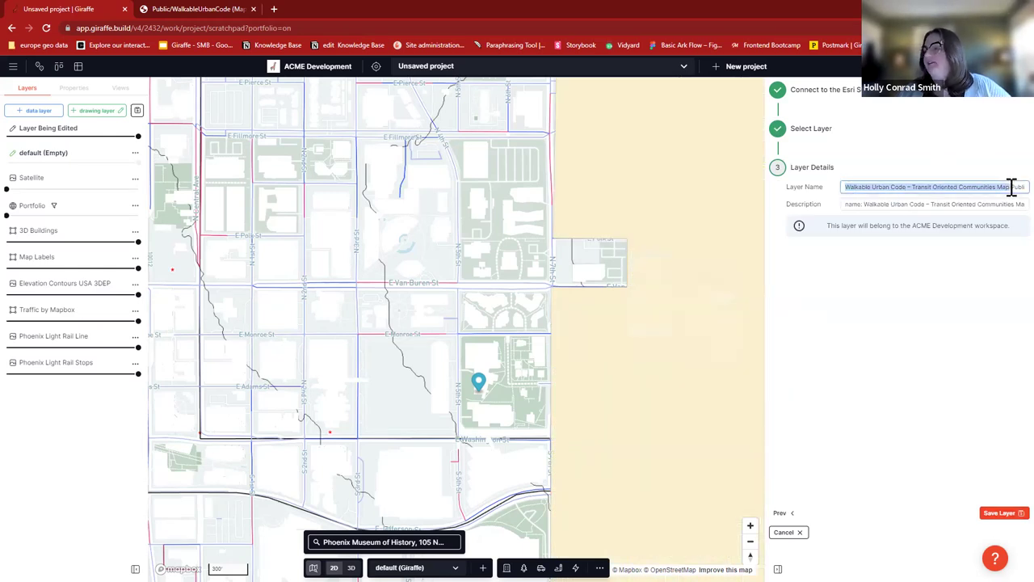
pyautogui.click(939, 187)
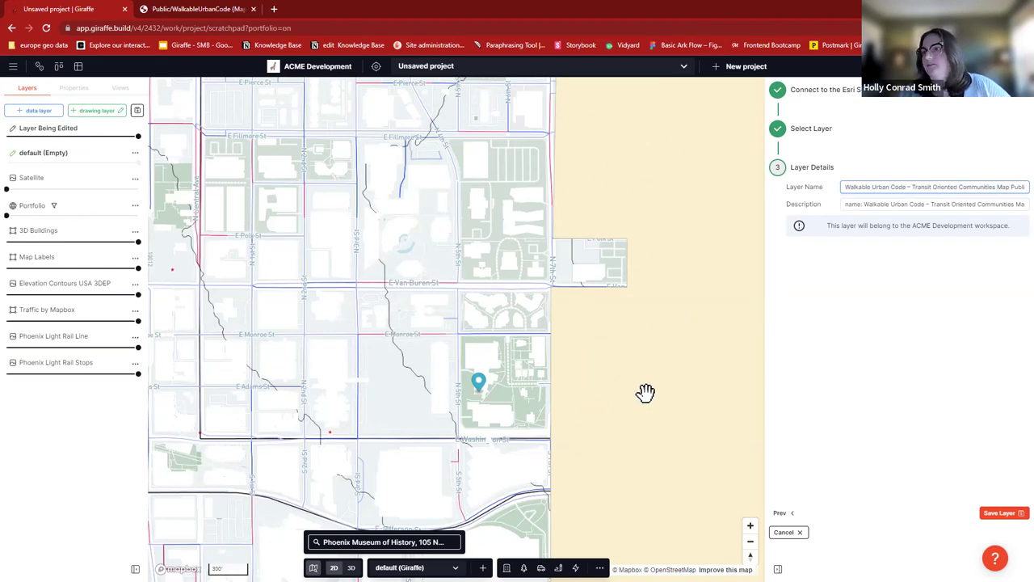
pyautogui.click(1001, 514)
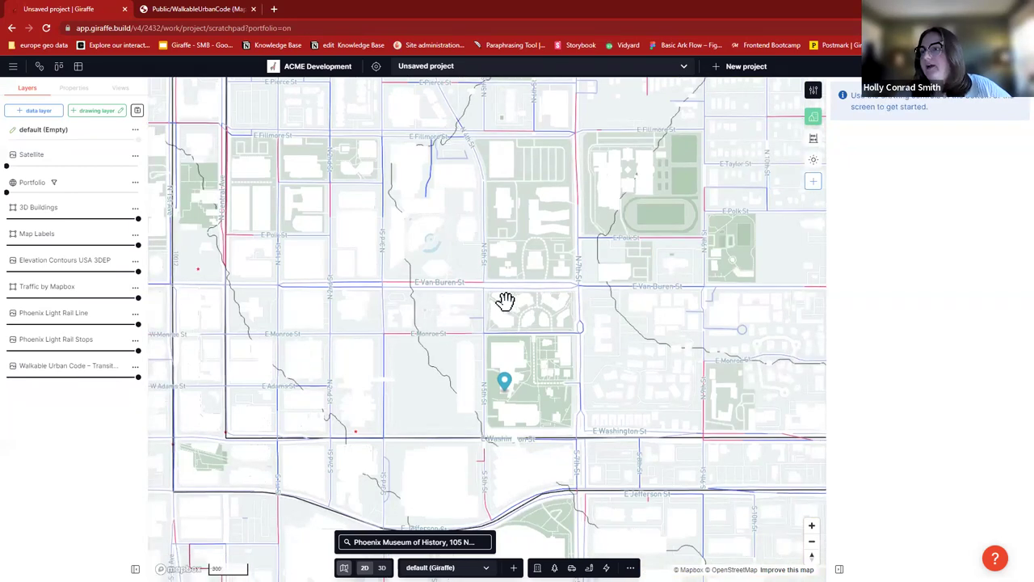
# - Pan and zoom out until the beige Walkable Urban Code zones around central Phoenix show
pyautogui.moveTo(506, 303); pyautogui.dragTo(429, 296)
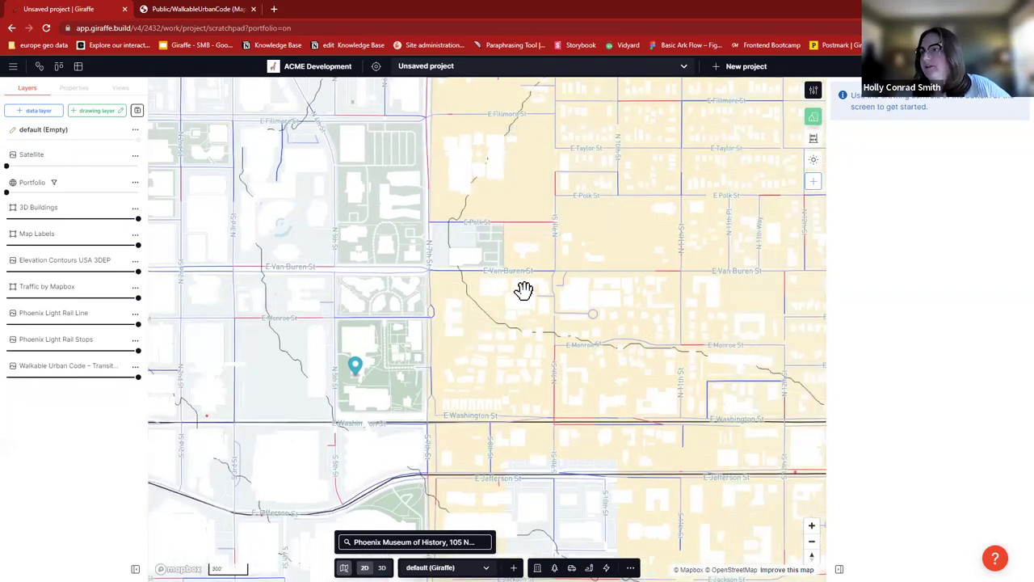
pyautogui.scroll(-3, 523, 288)
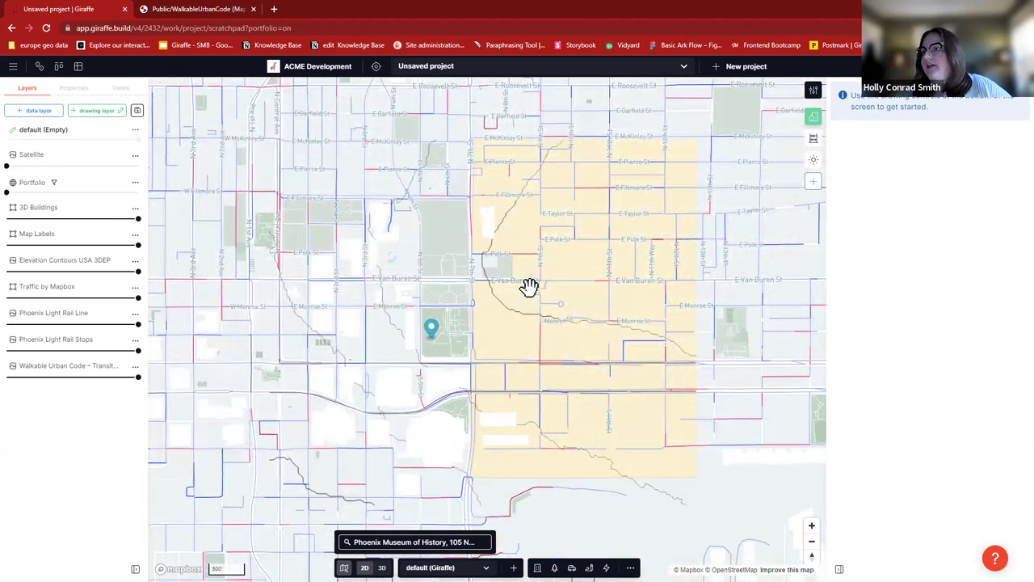
pyautogui.scroll(-3, 528, 289)
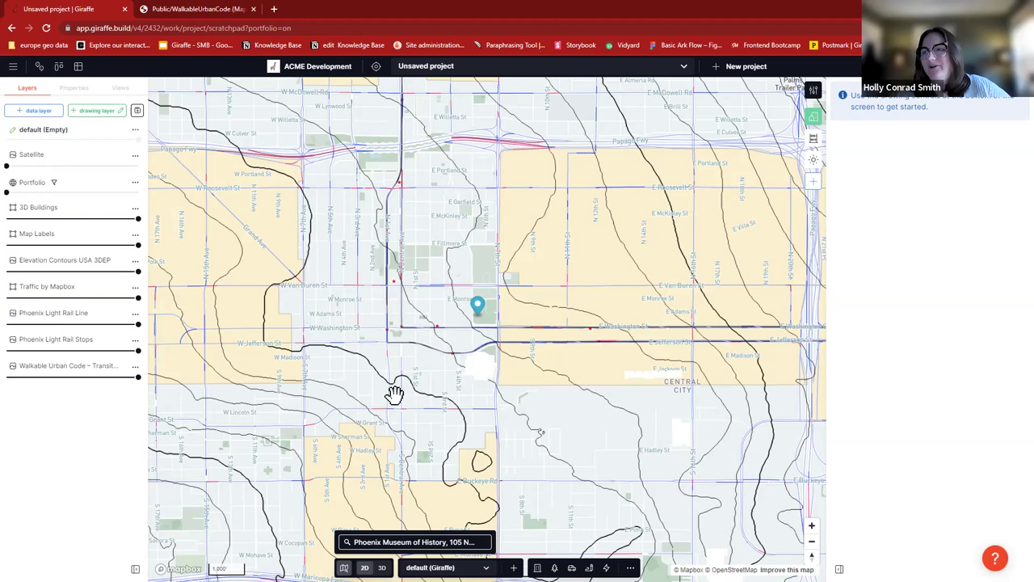
pyautogui.moveTo(394, 393); pyautogui.dragTo(396, 395)
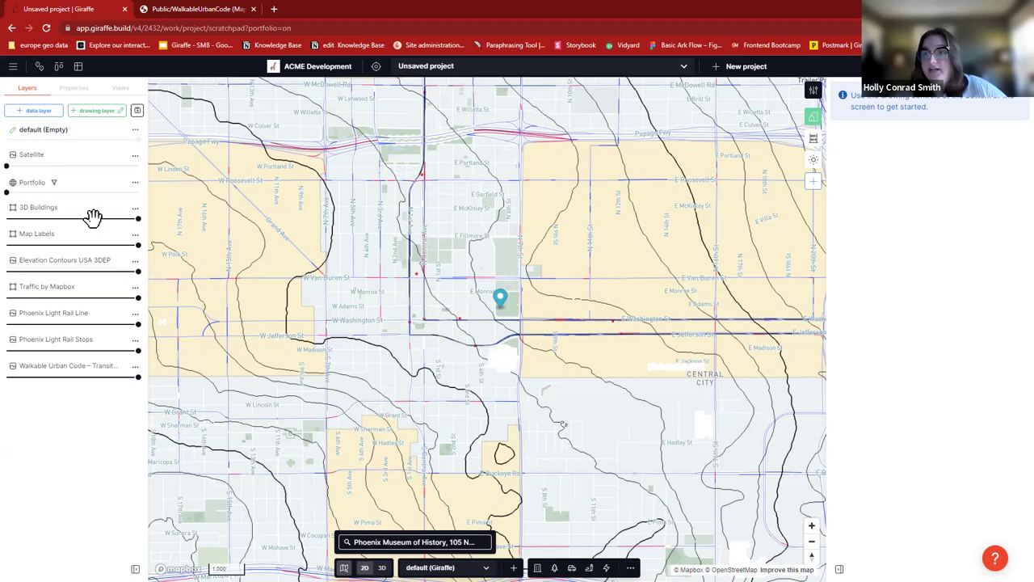
# - Search the Giraffe Team workspace layers for 'REGRID', including layers not shared at workspace level
pyautogui.click(37, 111)
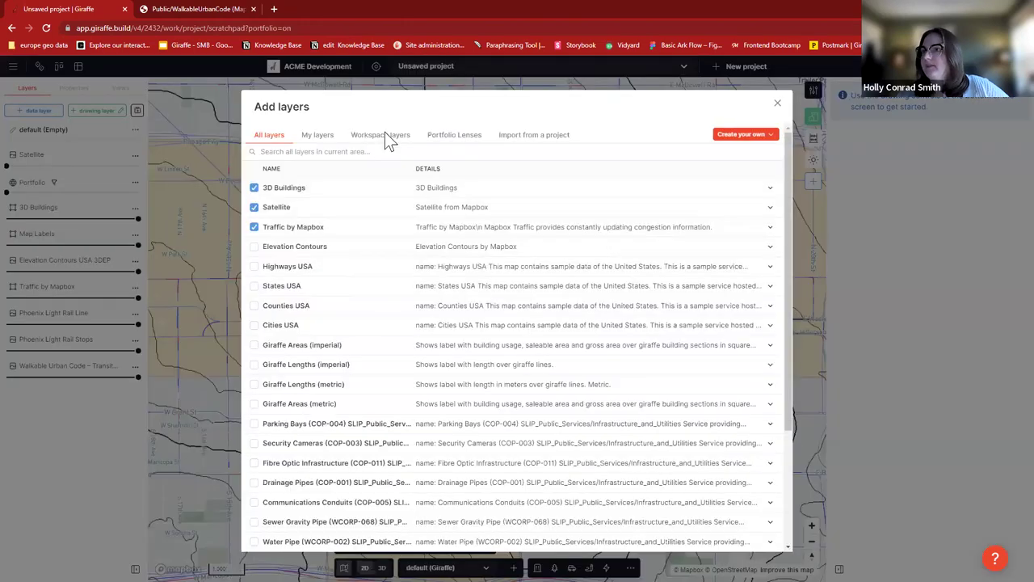
pyautogui.click(375, 135)
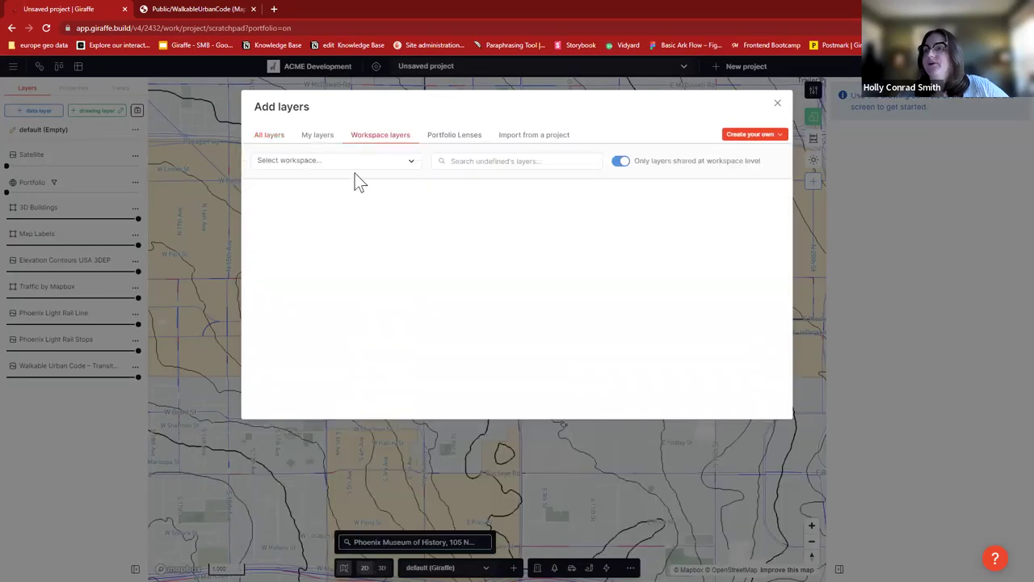
pyautogui.click(388, 162)
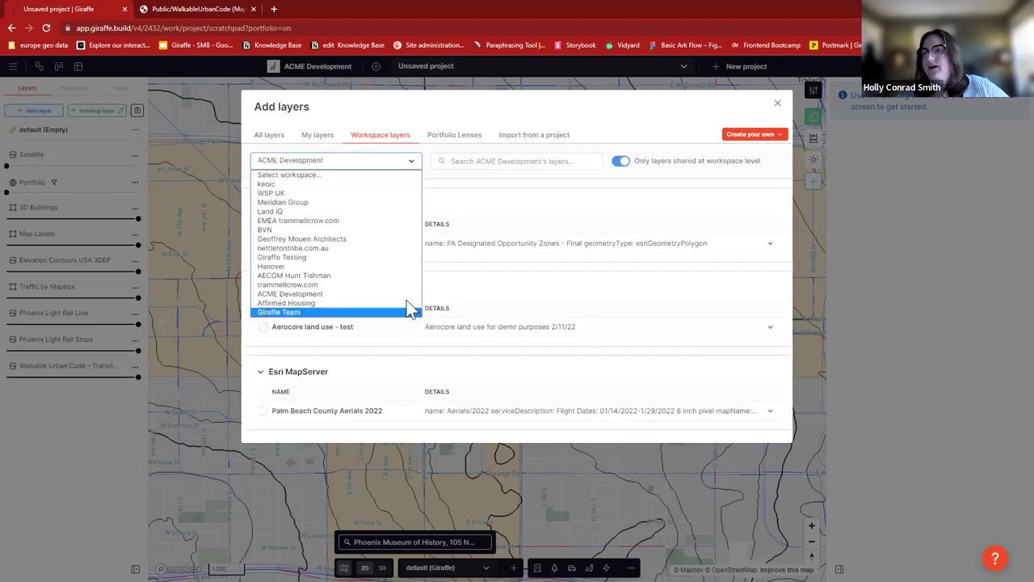
pyautogui.click(408, 303)
pyautogui.click(468, 161)
pyautogui.write('REGRID')
pyautogui.click(620, 160)
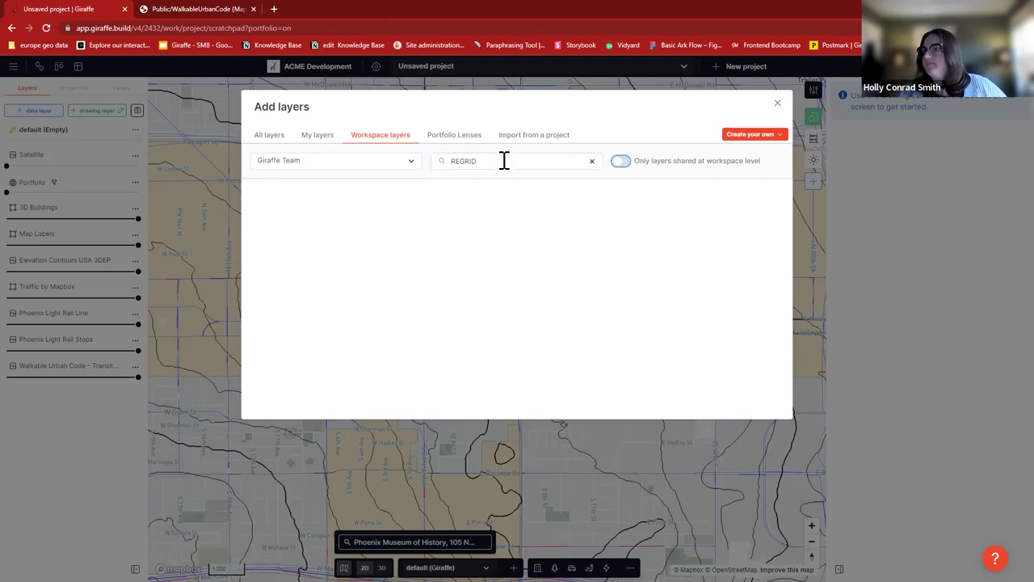
pyautogui.click(502, 161)
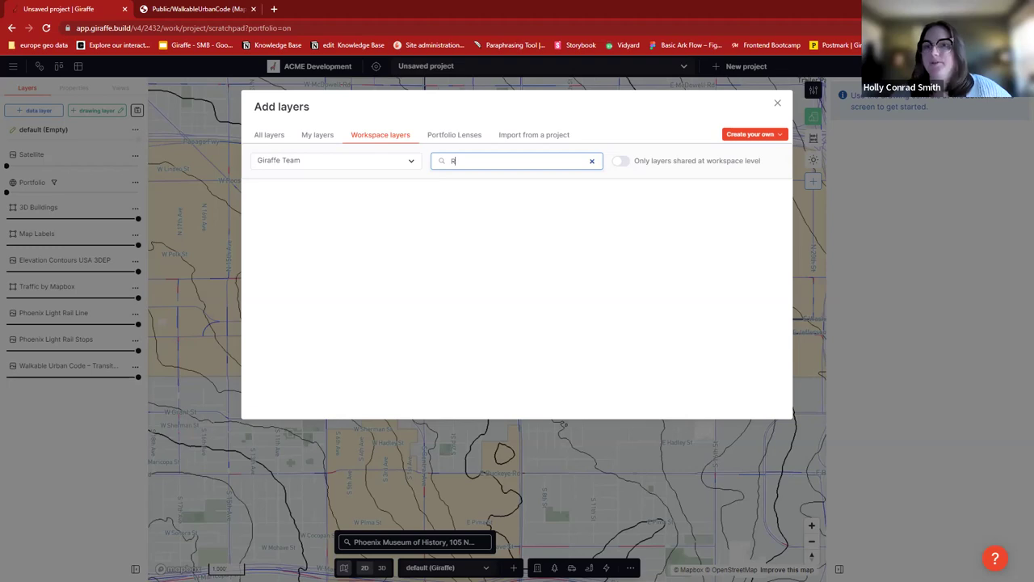
# - Tick the Regrid layer, alongside Metromap by Aerometrex, and add them to the project
pyautogui.press('BackSpace')
pyautogui.write('egrid')
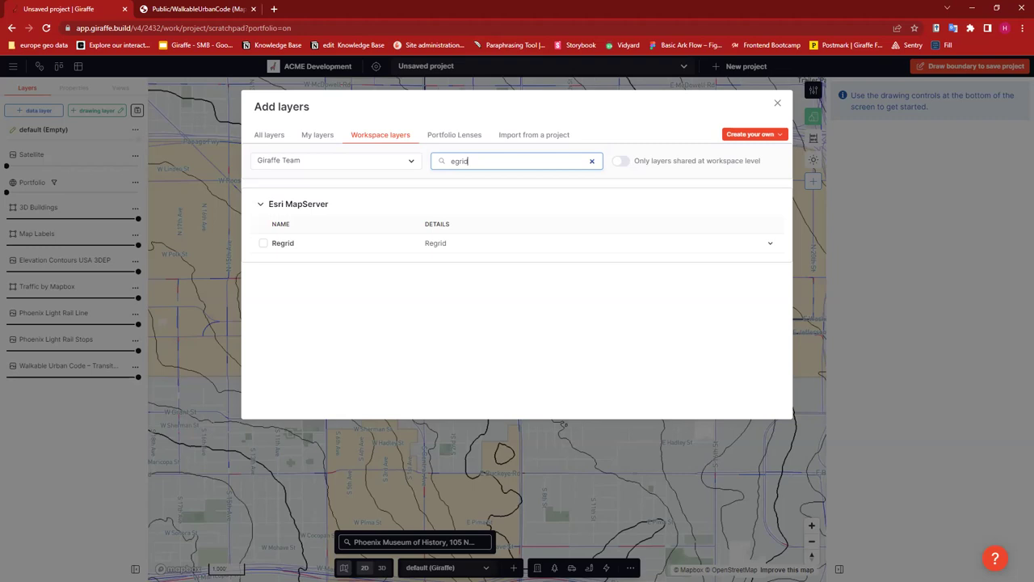
pyautogui.click(264, 244)
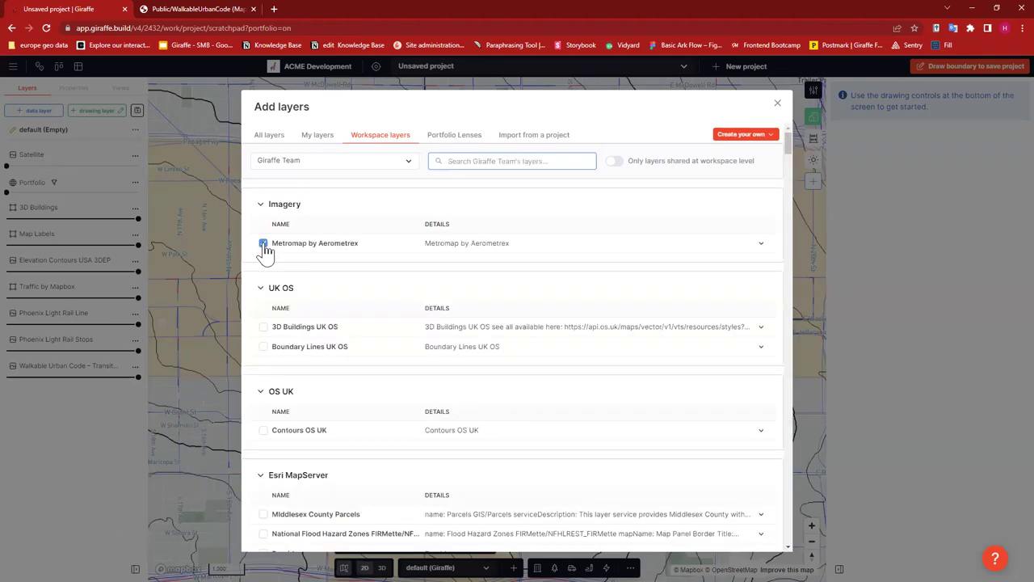
pyautogui.click(264, 243)
pyautogui.click(496, 161)
pyautogui.write('regrid')
pyautogui.click(263, 243)
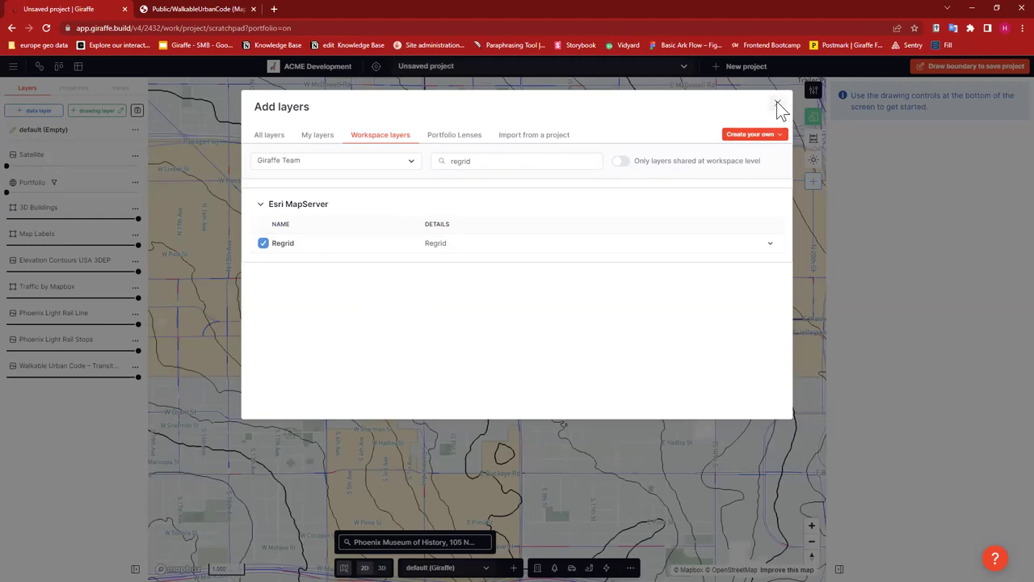
pyautogui.click(198, 313)
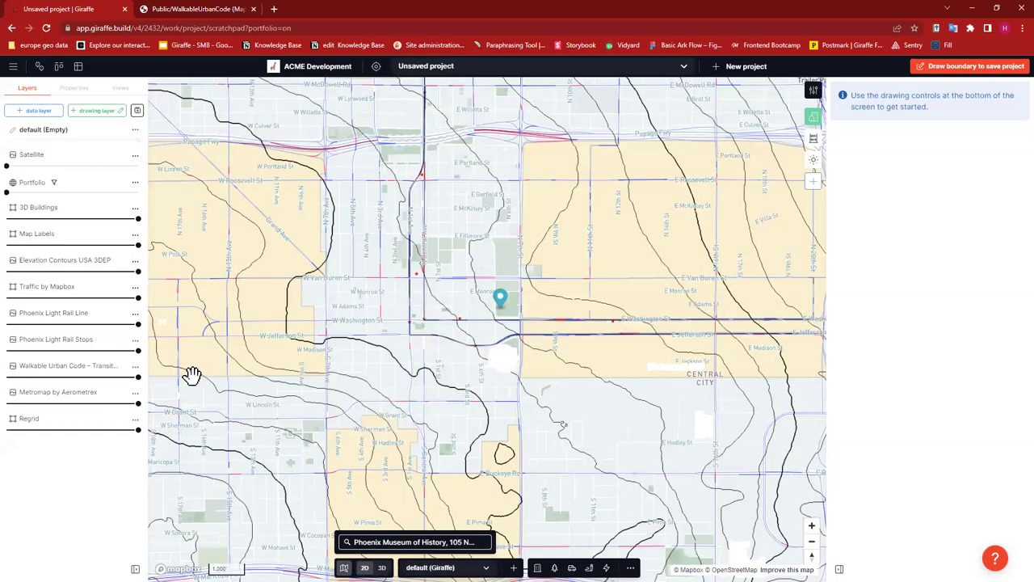
# - Open the Metromap layer's options and zoom in on the museum pin until Regrid parcels render
pyautogui.click(135, 393)
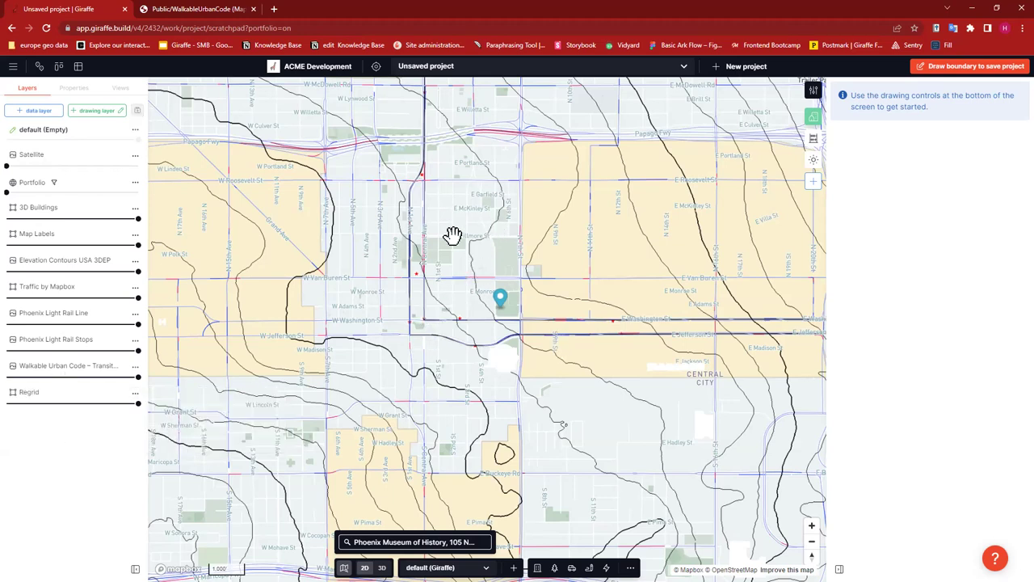
pyautogui.scroll(-5, 568, 270)
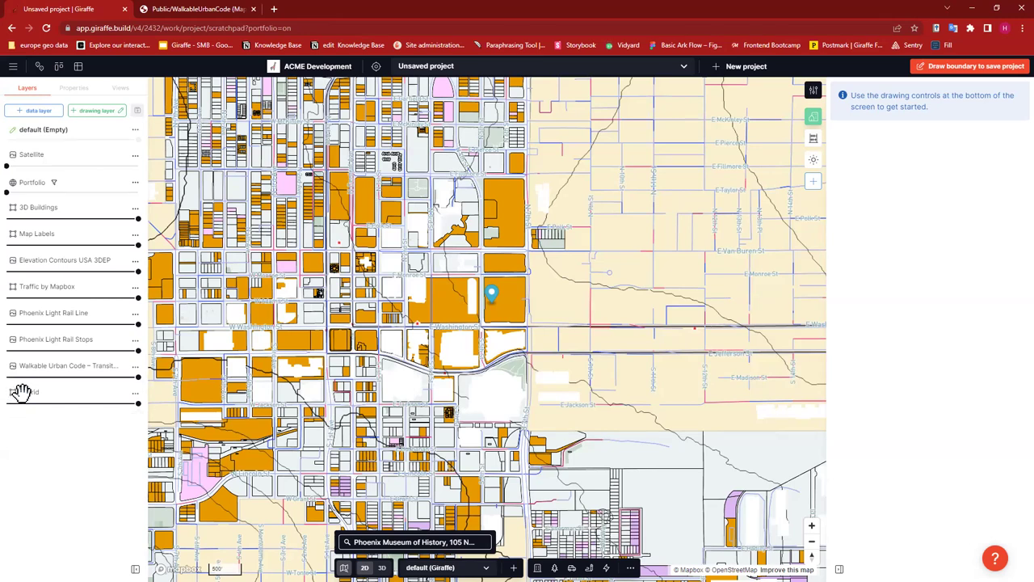
# - Enable lens controls on the Regrid layer and bring up its lens Style settings
pyautogui.click(135, 393)
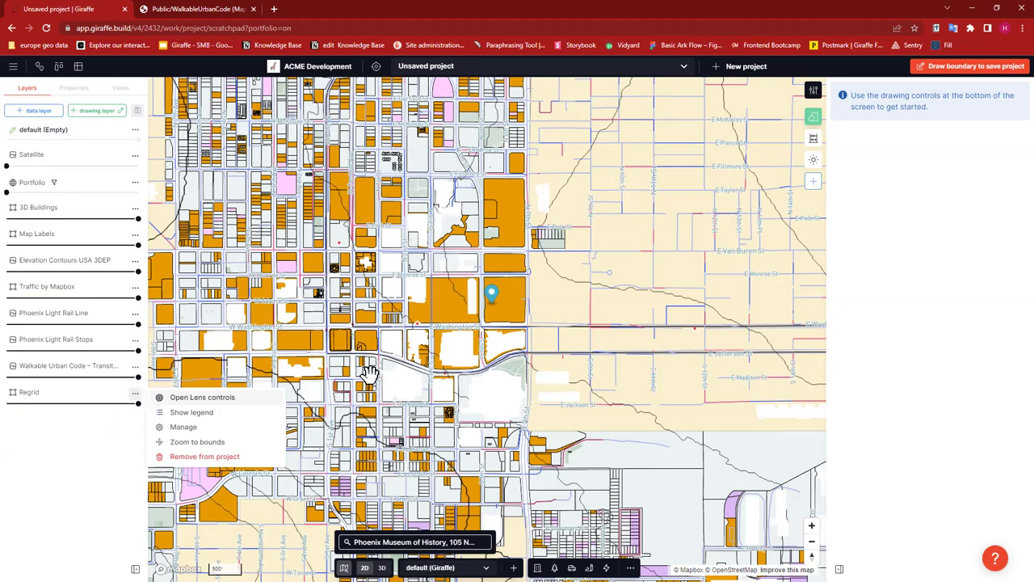
pyautogui.click(219, 396)
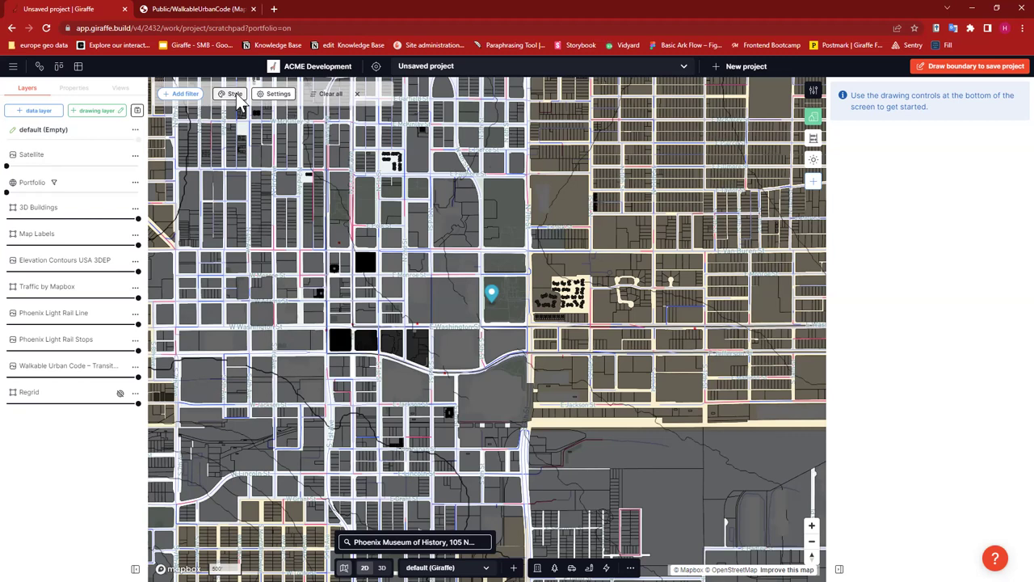
pyautogui.click(234, 95)
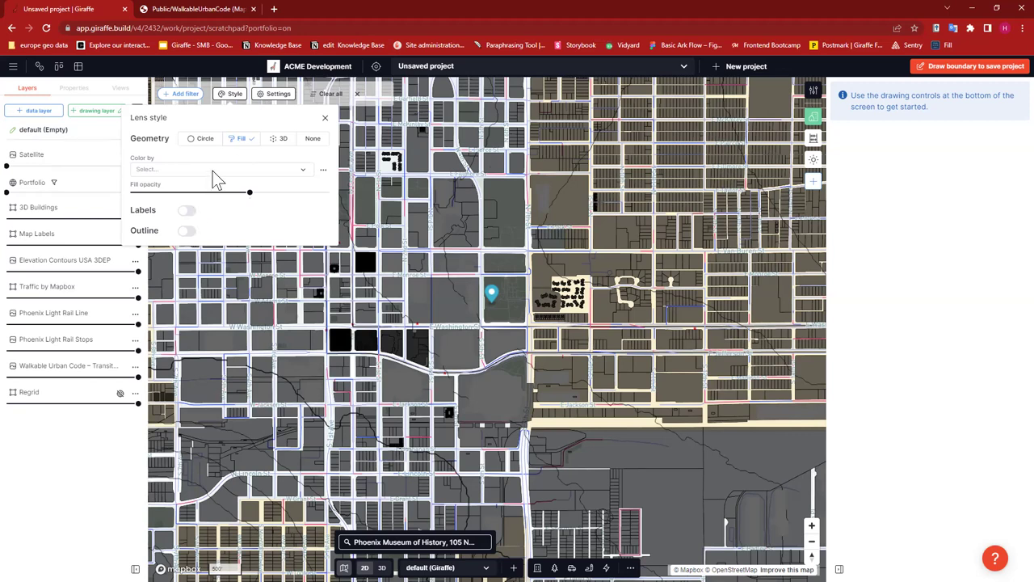
pyautogui.click(166, 171)
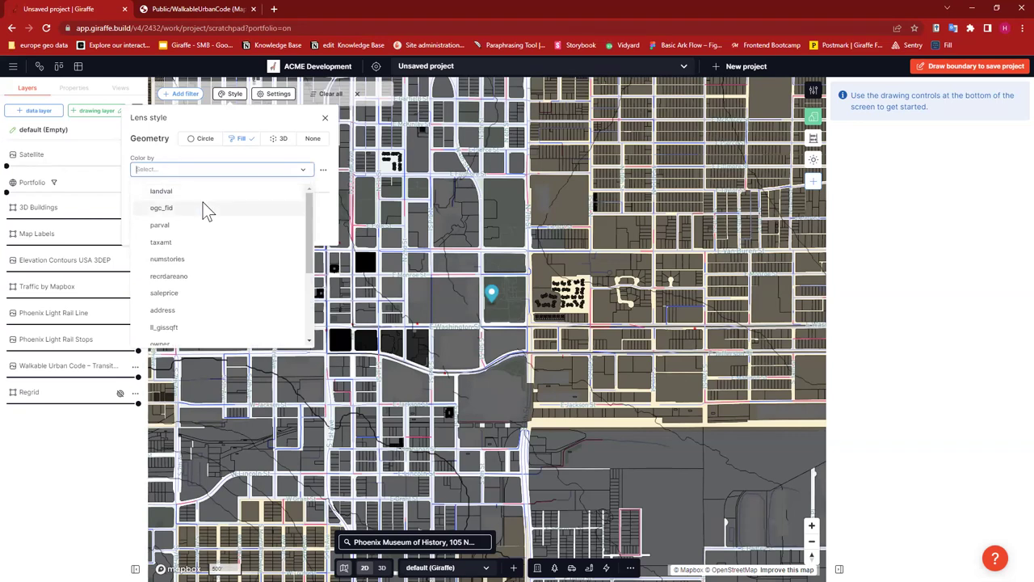
pyautogui.scroll(-3, 239, 257)
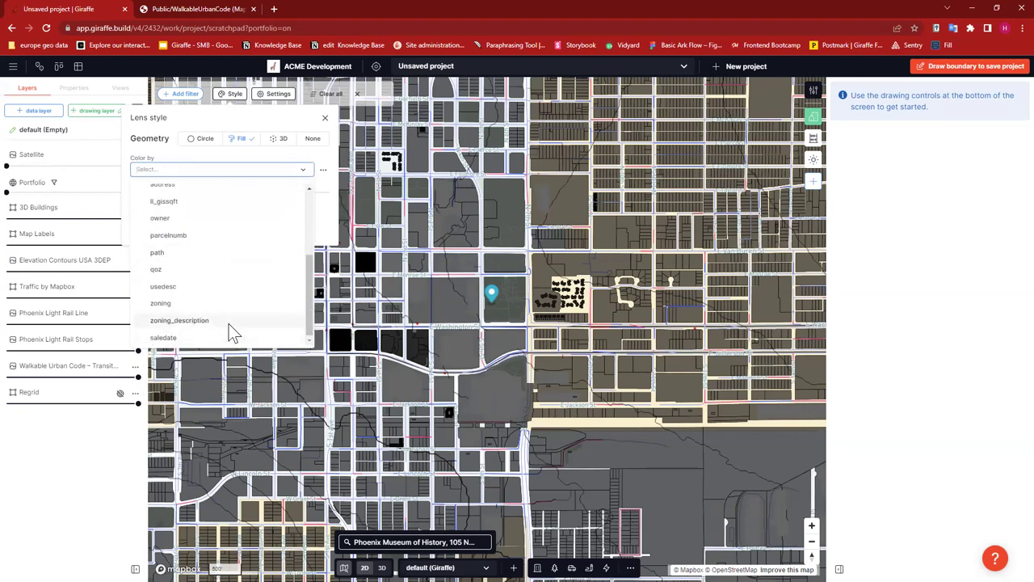
pyautogui.scroll(3, 226, 315)
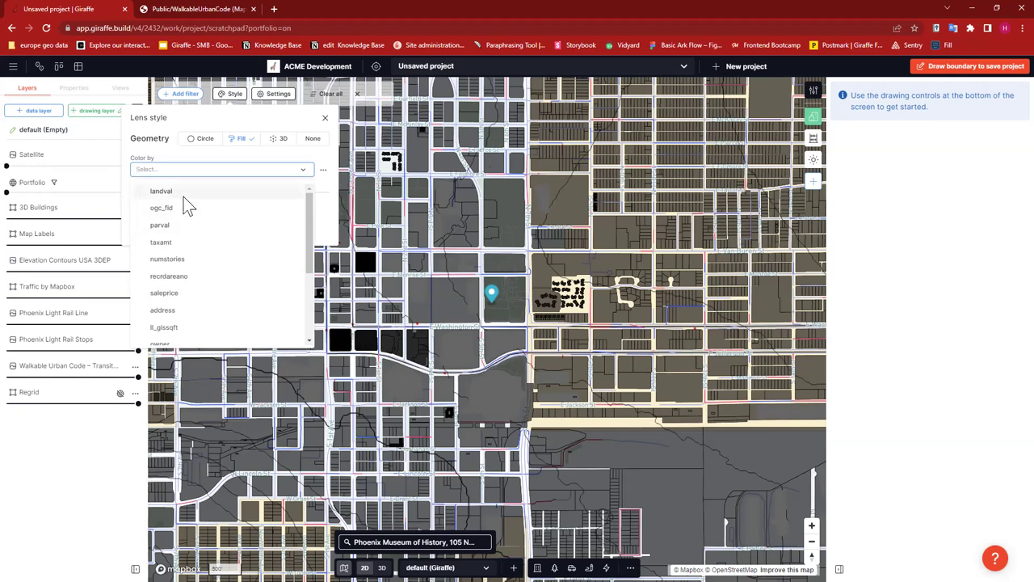
pyautogui.scroll(-3, 199, 212)
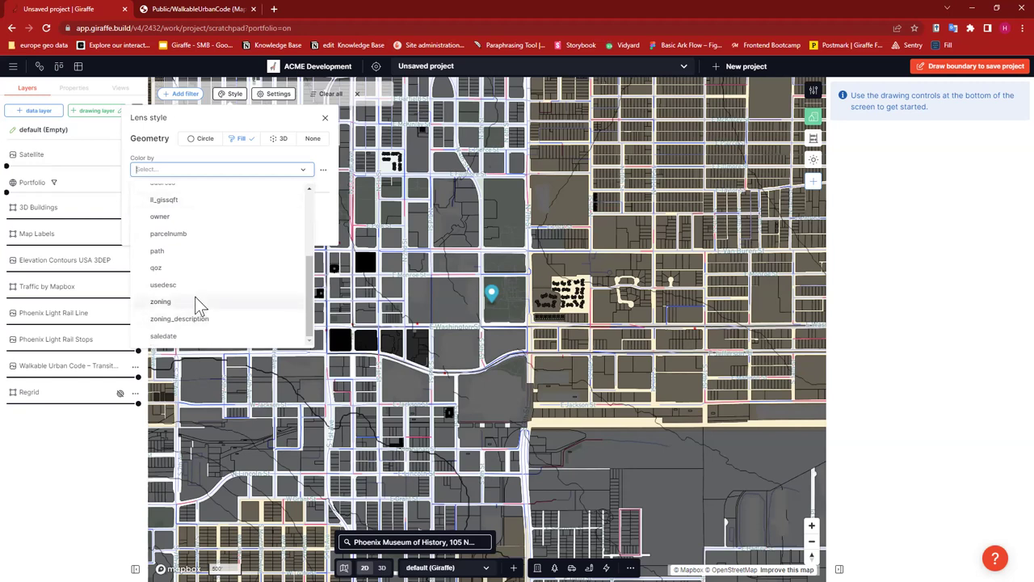
pyautogui.scroll(4, 191, 265)
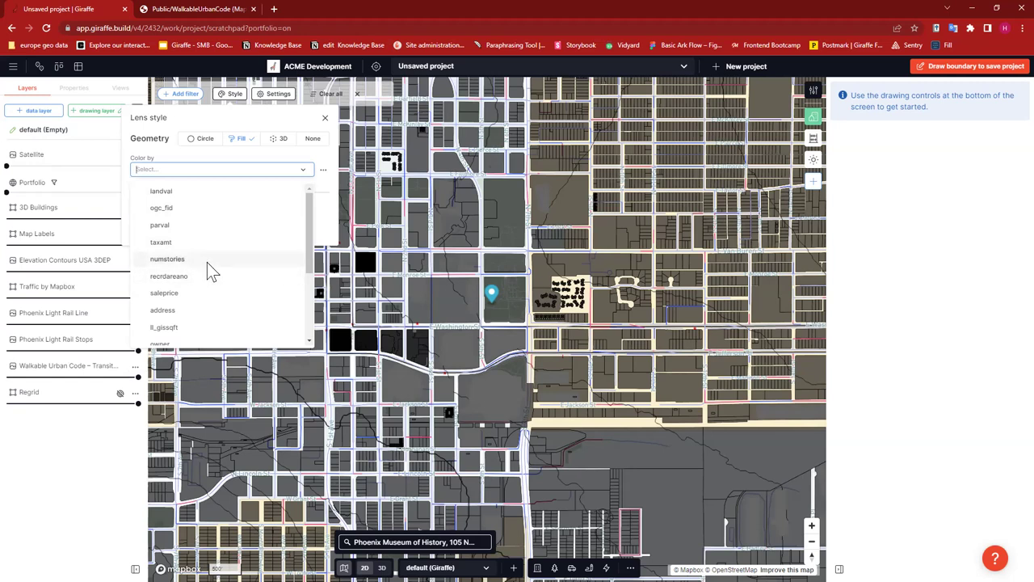
# - Colour Regrid parcels by the zoning field with outlines switched on, then close the style panel
pyautogui.click(182, 169)
pyautogui.write('zonin')
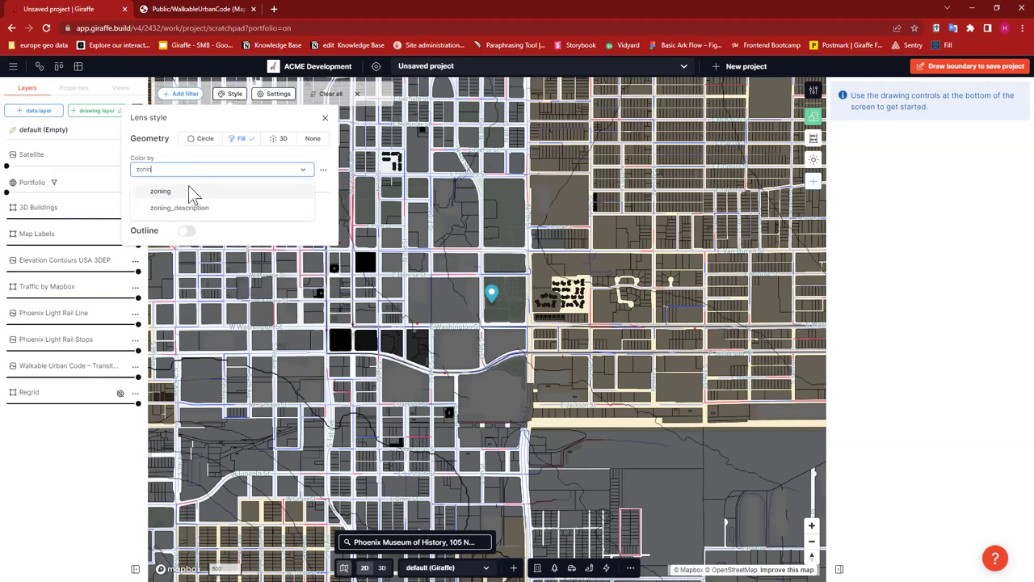
pyautogui.press('Return')
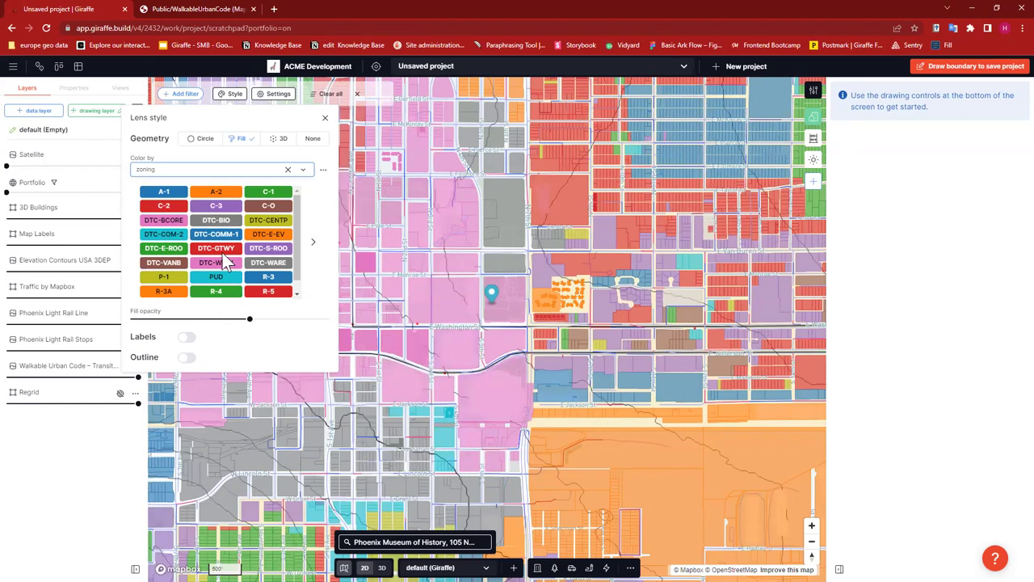
pyautogui.scroll(-1, 266, 242)
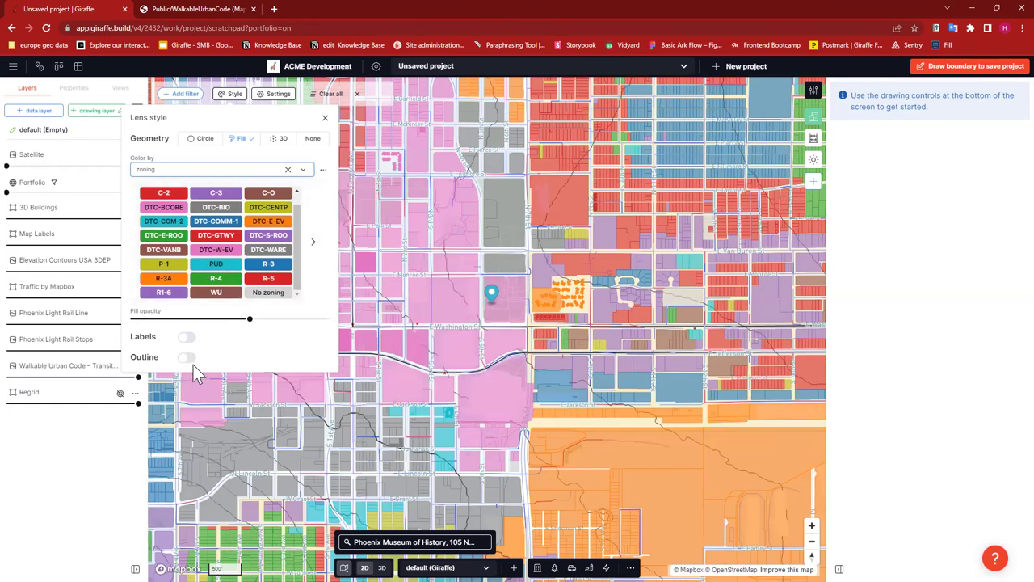
pyautogui.click(255, 348)
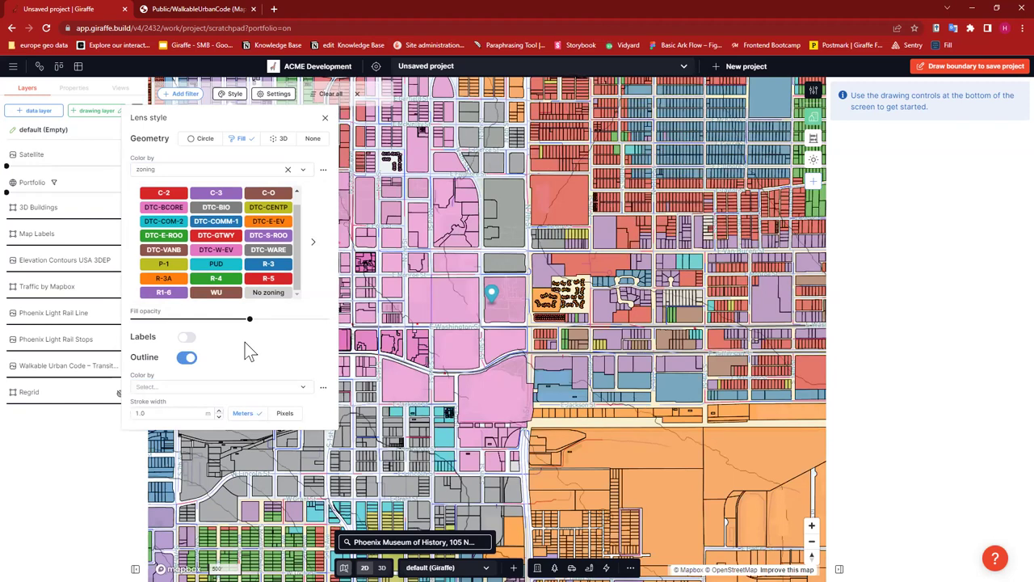
pyautogui.click(324, 119)
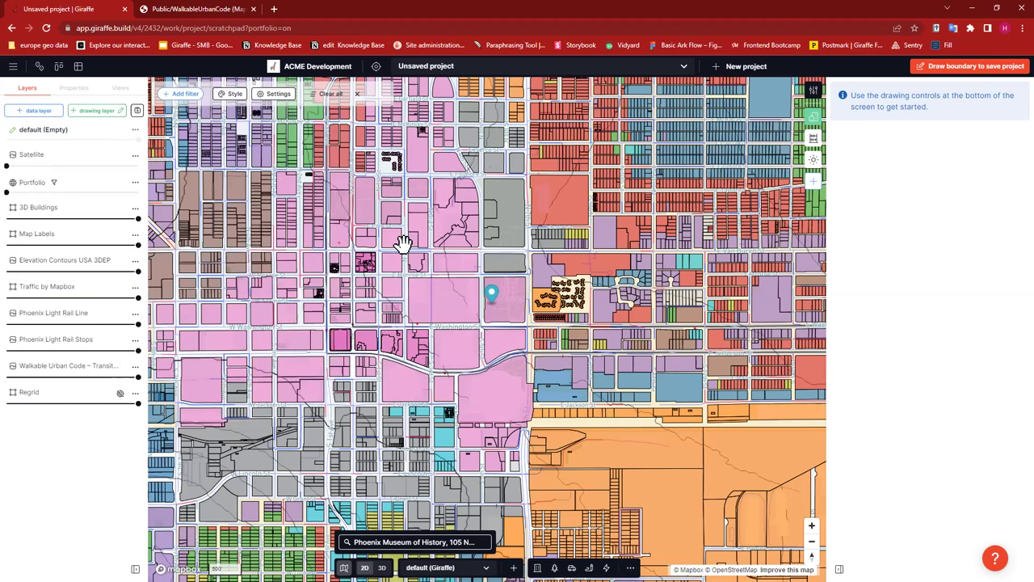
pyautogui.scroll(-1, 334, 226)
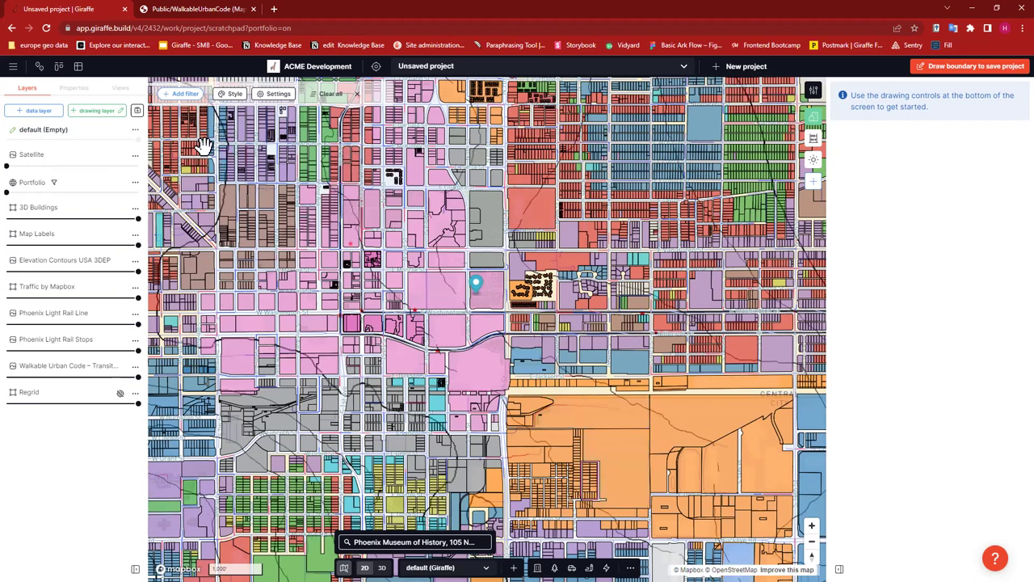
# - Add a filter keeping only parcels whose zoning_description contains 'residential'
pyautogui.click(187, 95)
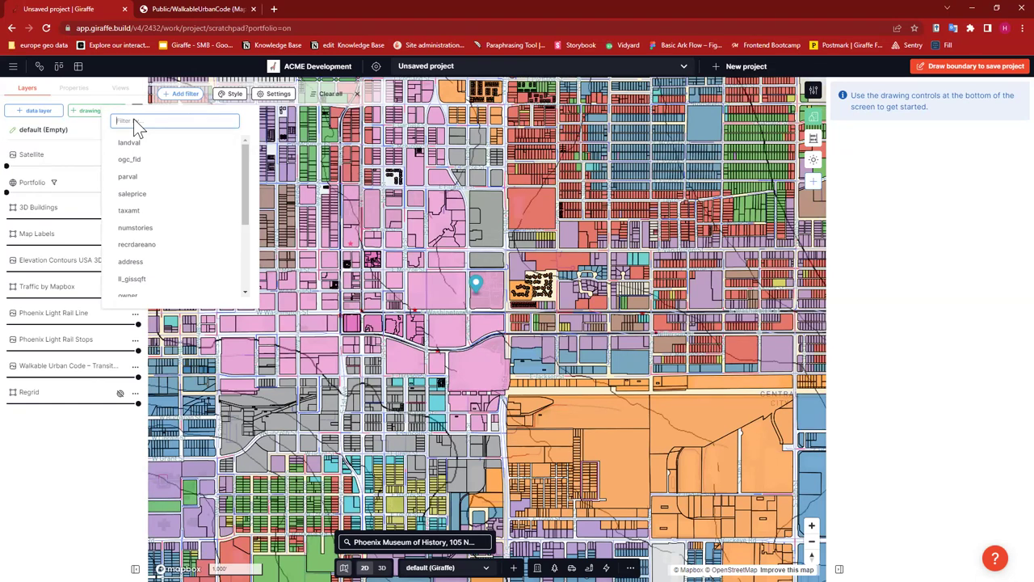
pyautogui.write('zon')
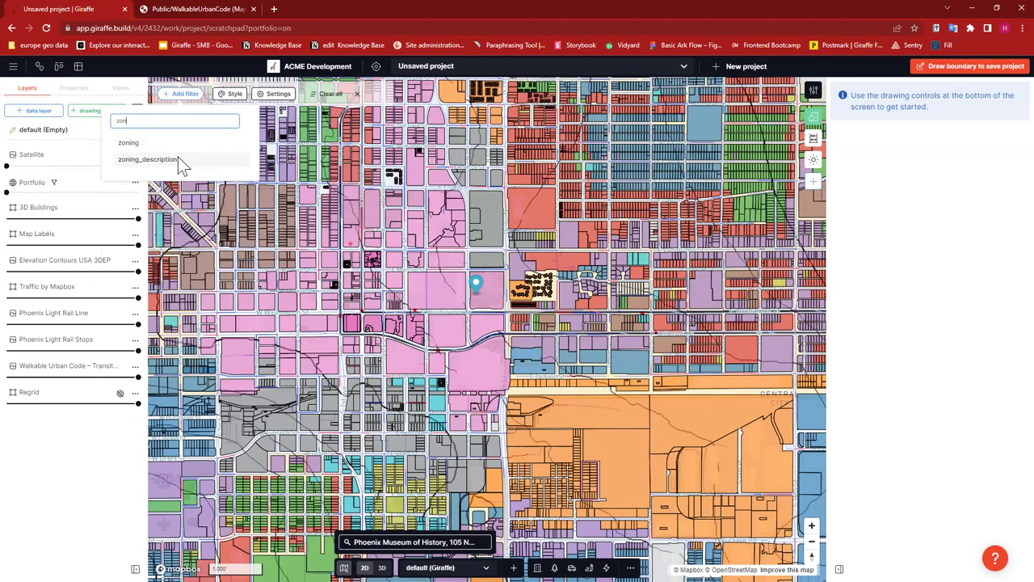
pyautogui.click(212, 158)
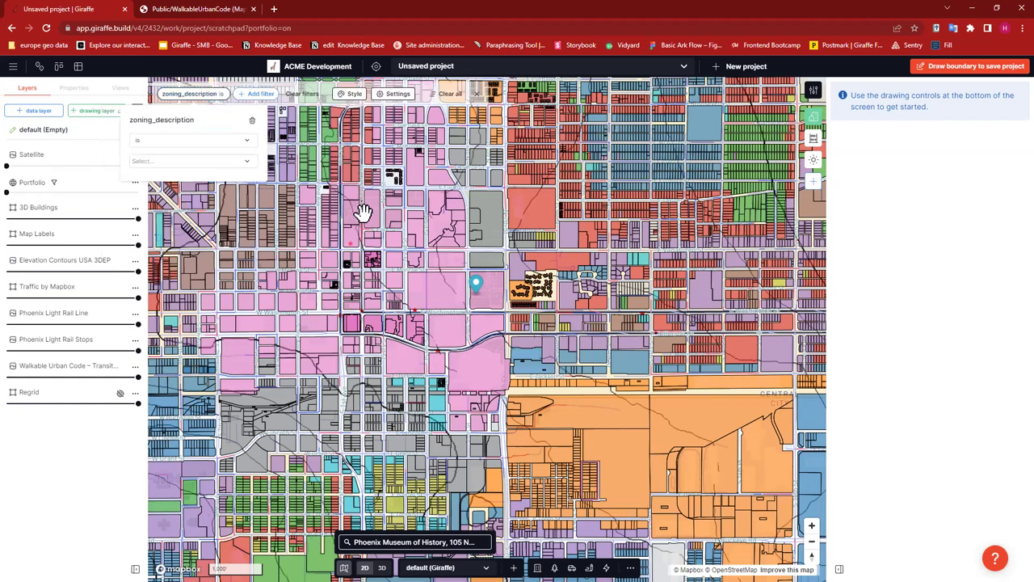
pyautogui.click(179, 142)
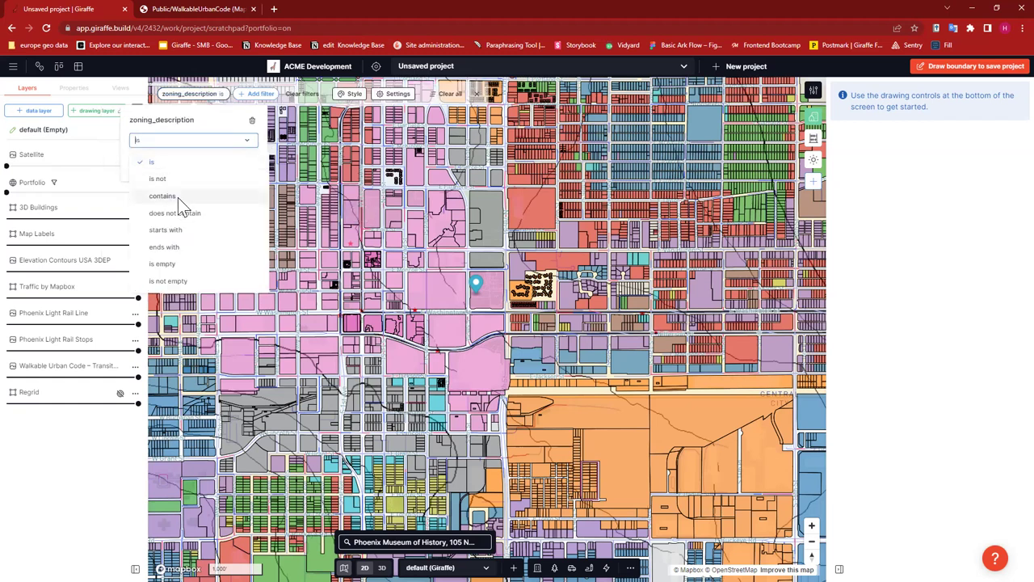
pyautogui.click(178, 195)
pyautogui.click(161, 168)
pyautogui.write('resi')
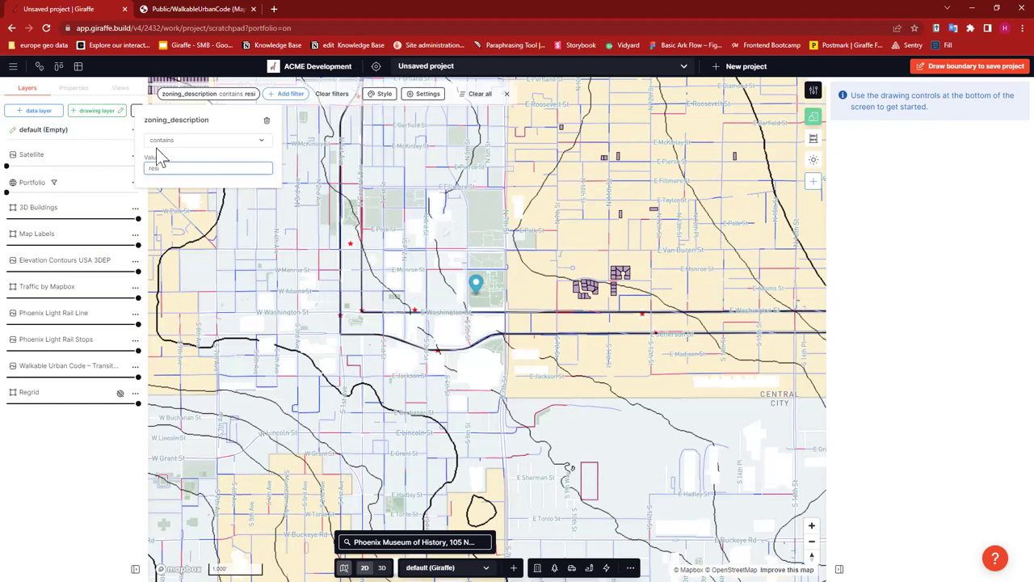
pyautogui.write('den')
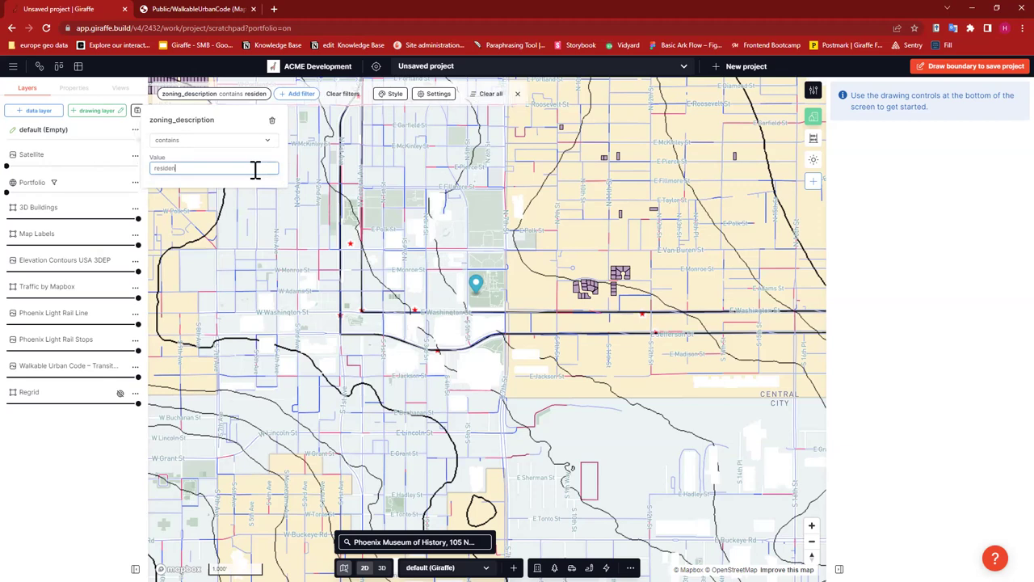
pyautogui.write('tial')
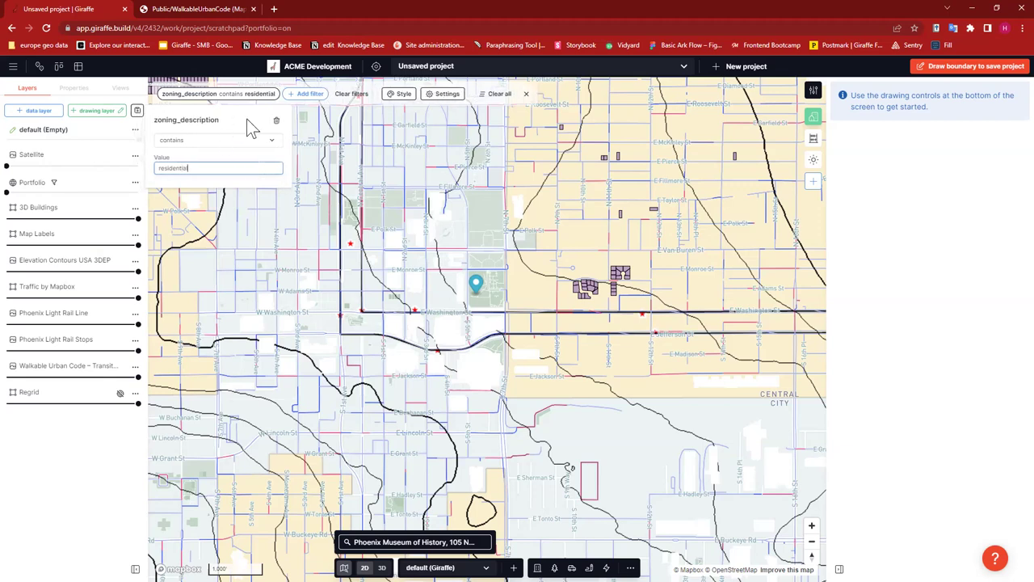
pyautogui.click(628, 337)
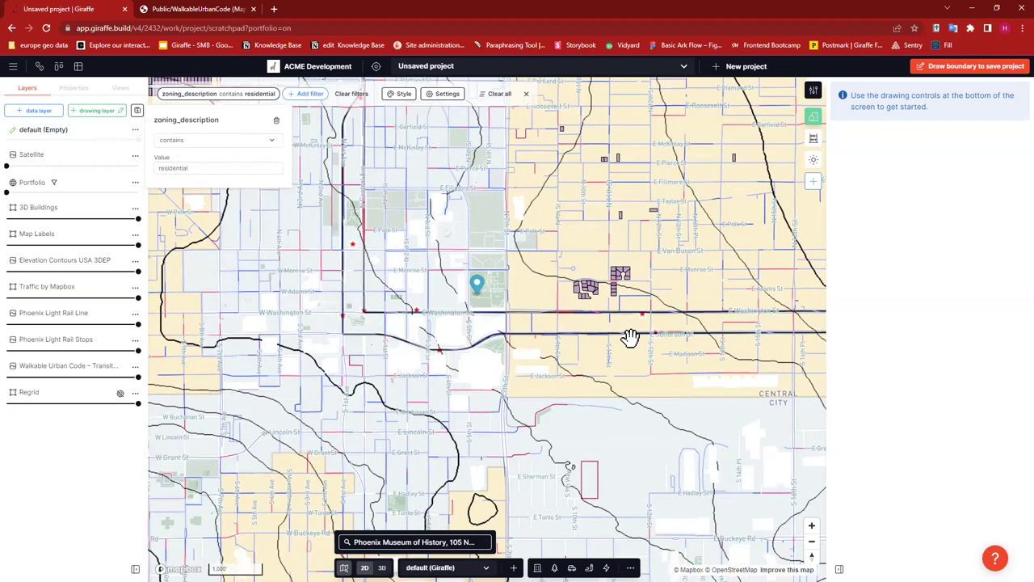
# - Pan across downtown Phoenix to review the filtered residential parcels
pyautogui.scroll(-5, 627, 337)
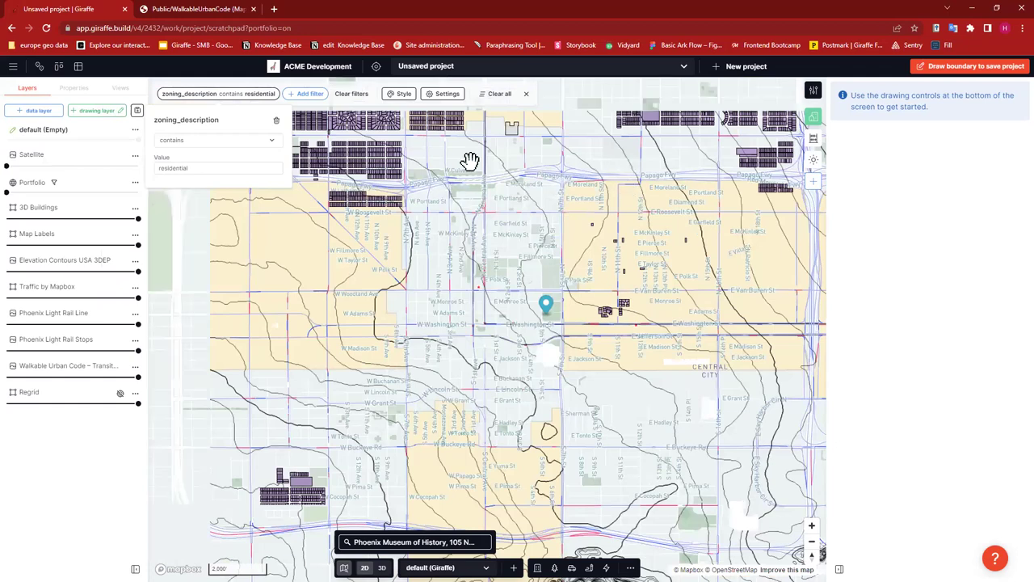
pyautogui.moveTo(654, 159); pyautogui.dragTo(589, 213)
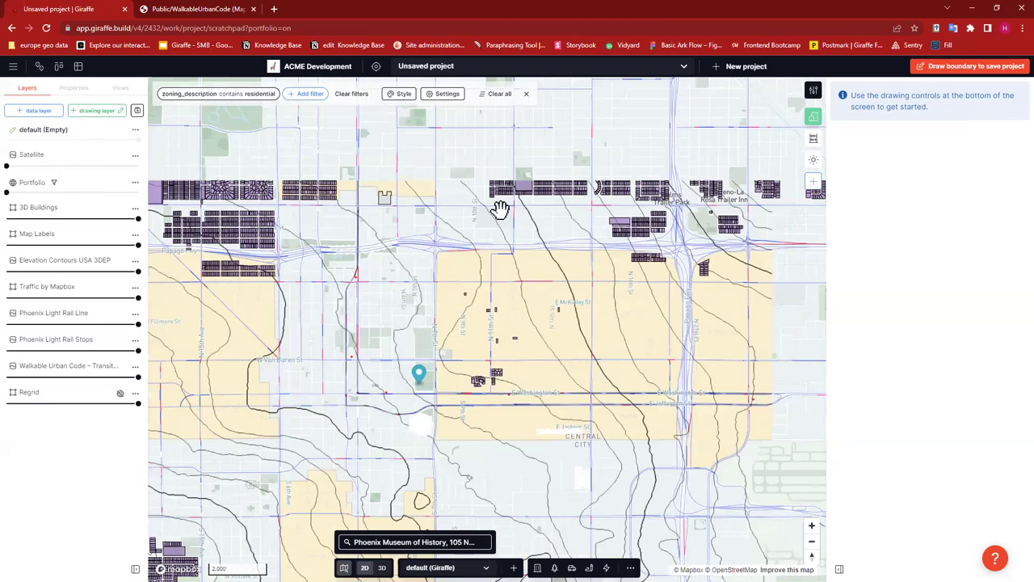
pyautogui.moveTo(427, 191)
pyautogui.mouseDown()
pyautogui.moveTo(433, 177)
pyautogui.moveTo(456, 174)
pyautogui.moveTo(368, 170)
pyautogui.mouseUp()
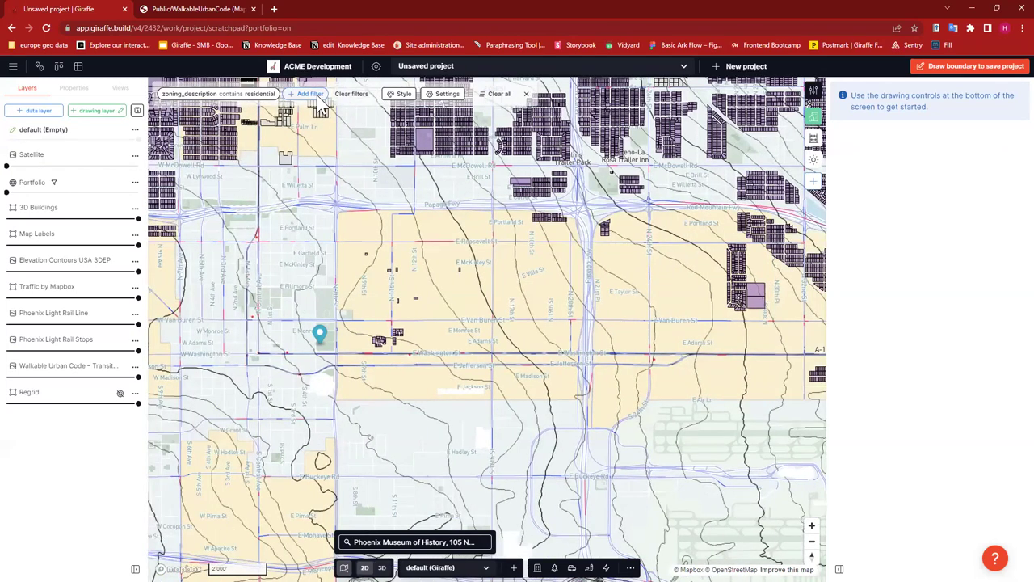
# - Add a second filter keeping parcels with recrdareano greater than 4000
pyautogui.click(318, 95)
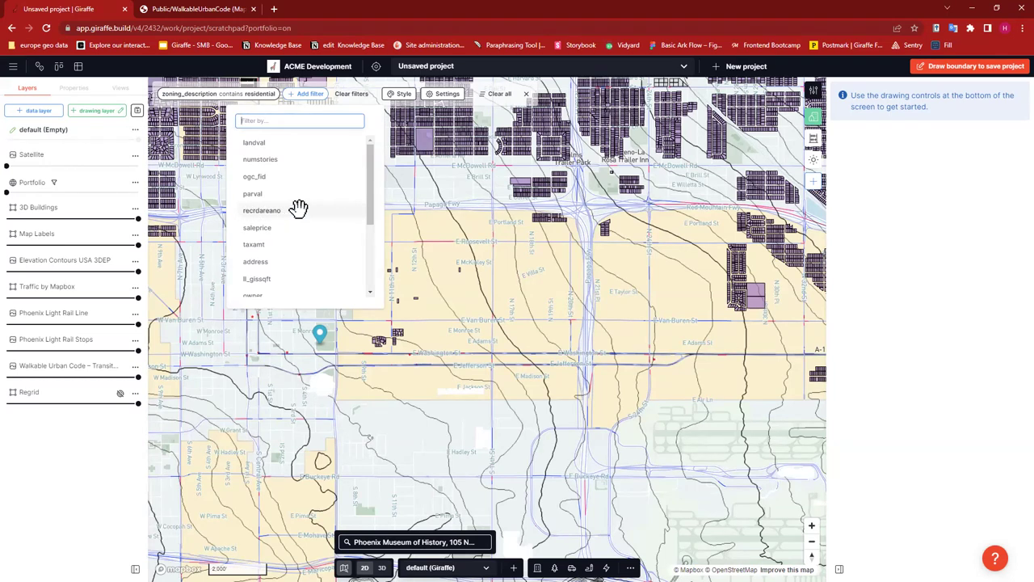
pyautogui.click(292, 209)
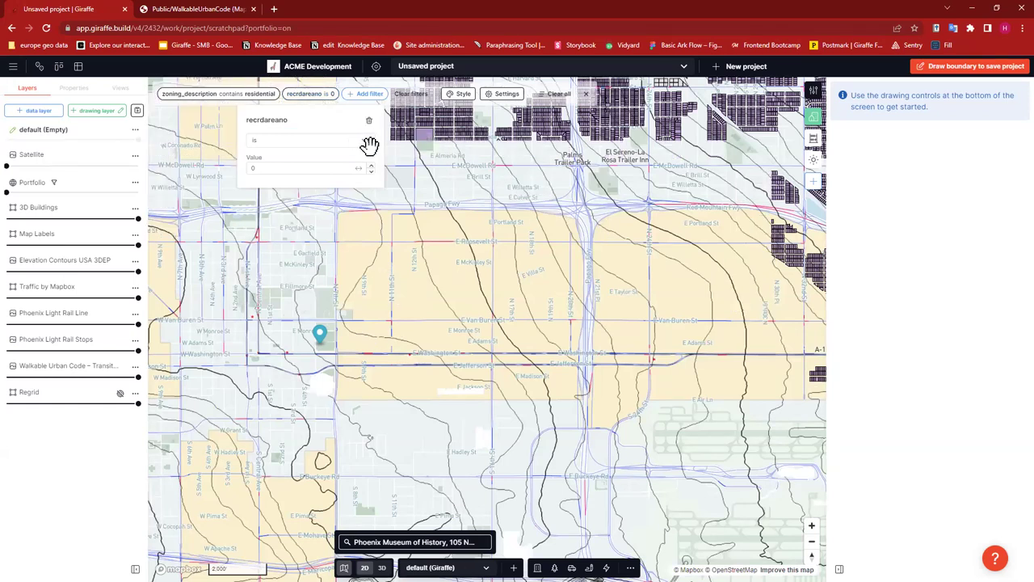
pyautogui.click(361, 139)
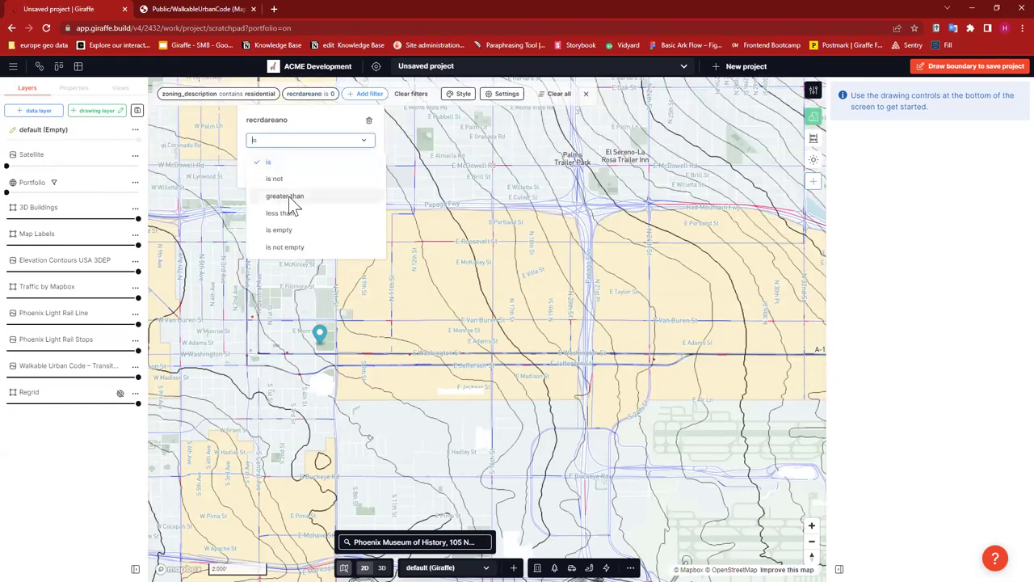
pyautogui.press('Return')
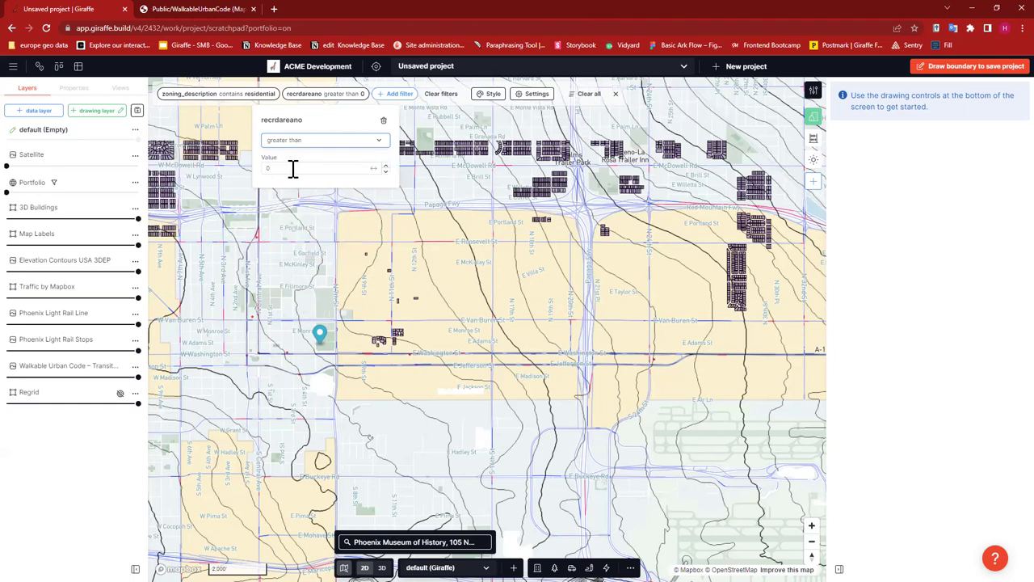
pyautogui.click(283, 168)
pyautogui.write('4000')
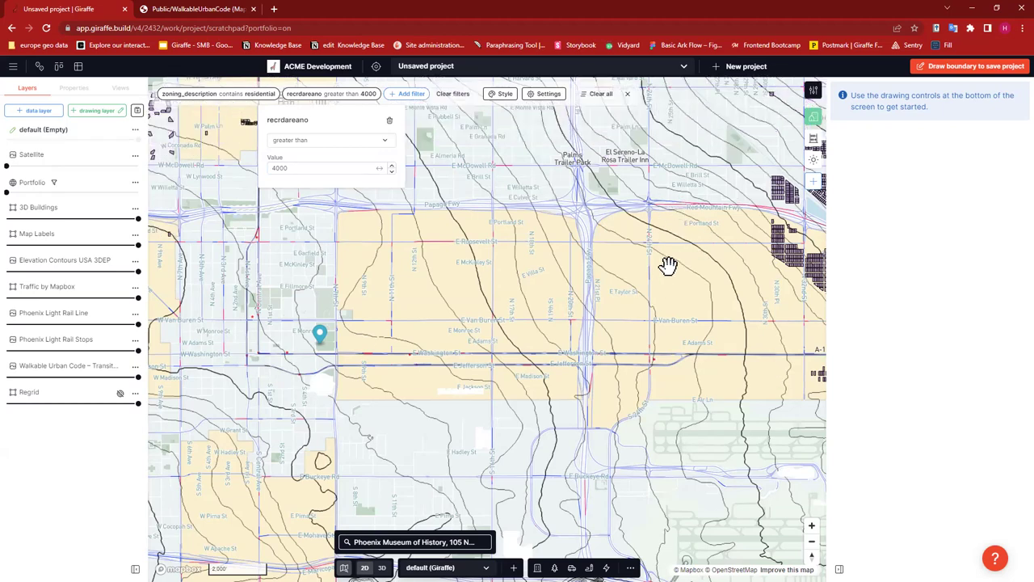
# - Pan and zoom around downtown Phoenix to check the remaining larger parcels
pyautogui.moveTo(708, 272); pyautogui.dragTo(750, 289)
pyautogui.moveTo(422, 288); pyautogui.dragTo(289, 233)
pyautogui.scroll(5, 266, 290)
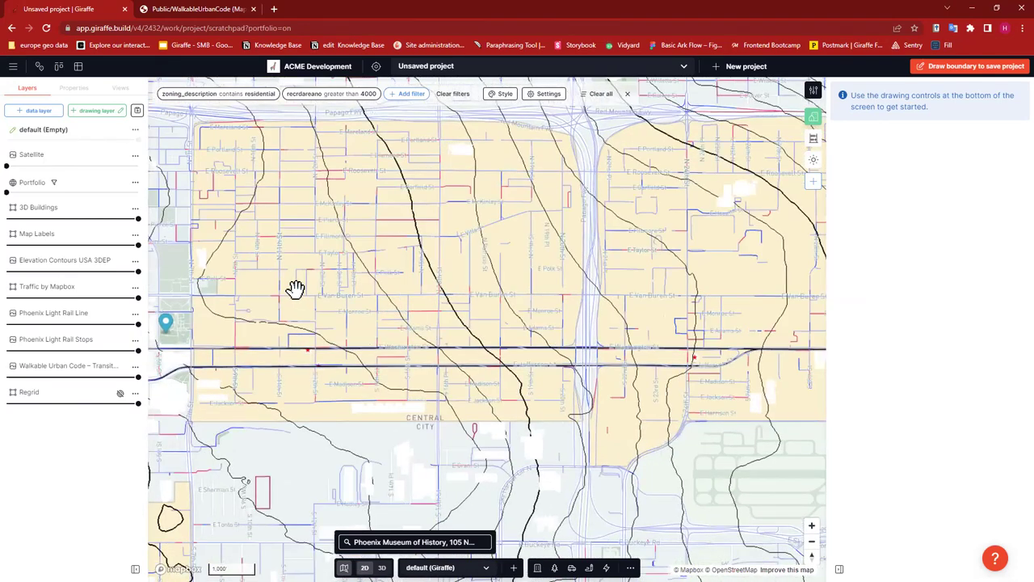
pyautogui.scroll(5, 296, 288)
pyautogui.scroll(-5, 323, 259)
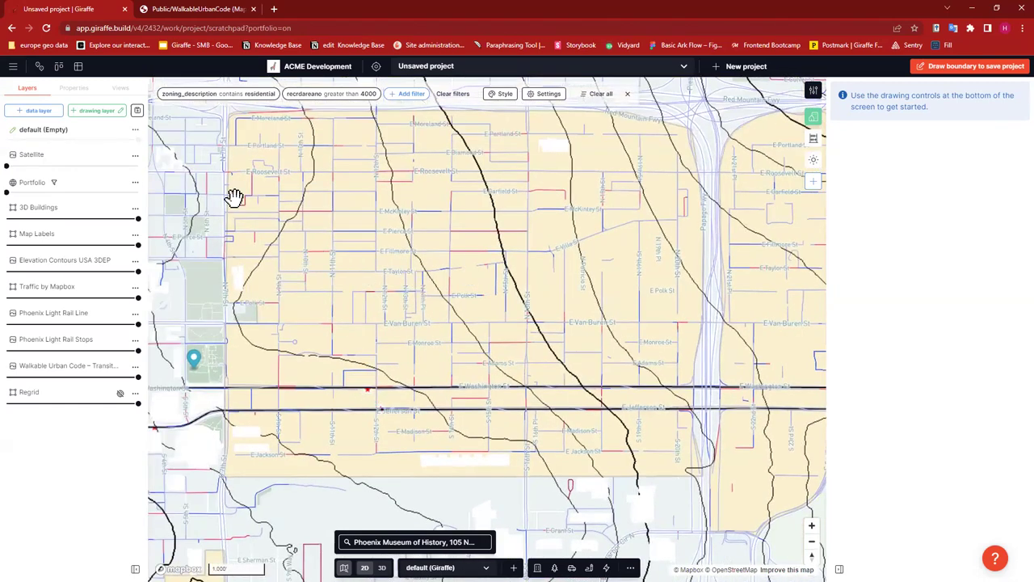
pyautogui.scroll(1, 339, 235)
pyautogui.scroll(3, 509, 307)
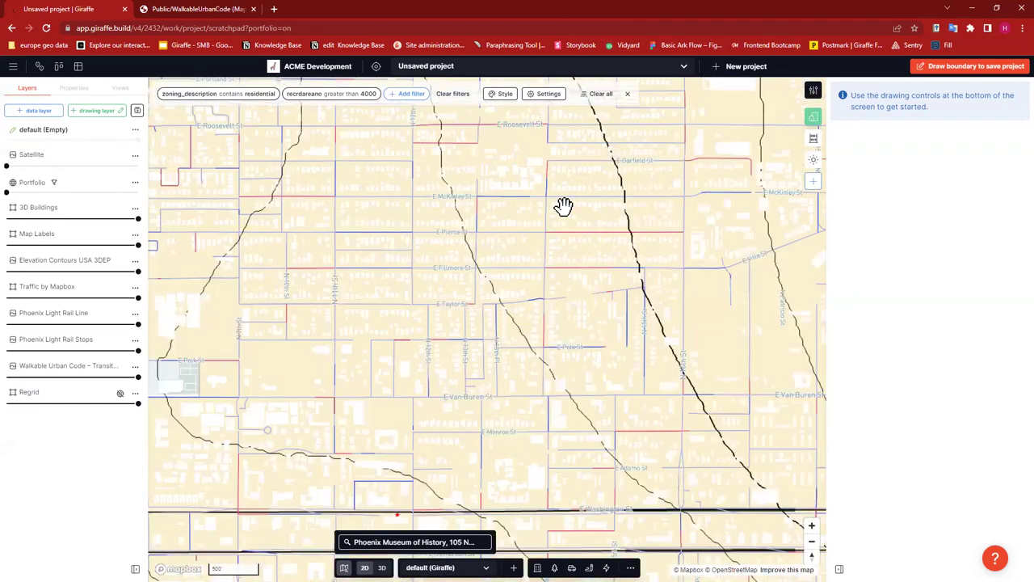
pyautogui.scroll(-1, 484, 320)
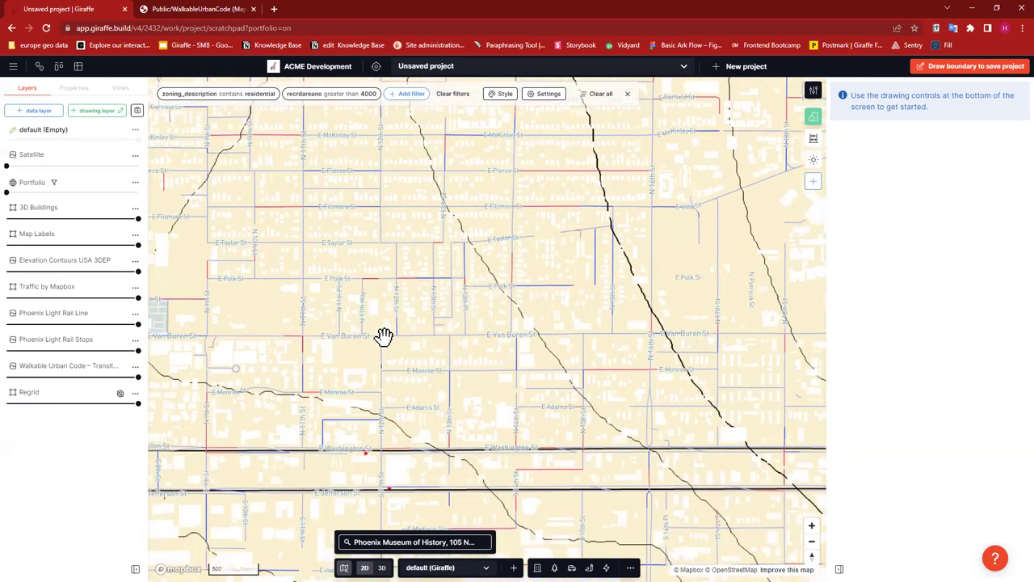
pyautogui.scroll(-2, 383, 330)
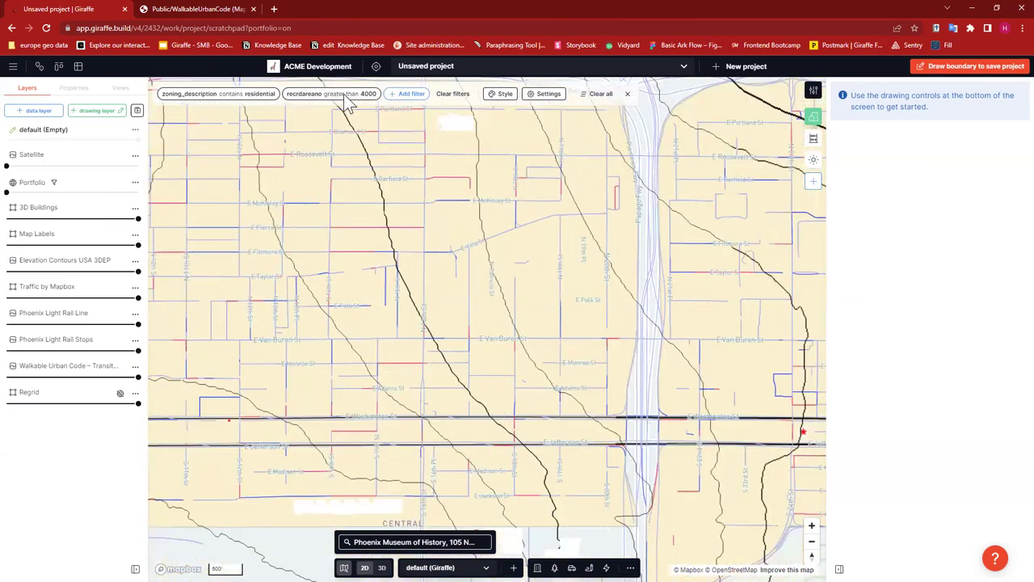
# - Lower the recrdareano filter threshold from 4000 to 2000
pyautogui.click(306, 94)
pyautogui.moveTo(292, 170); pyautogui.dragTo(255, 170)
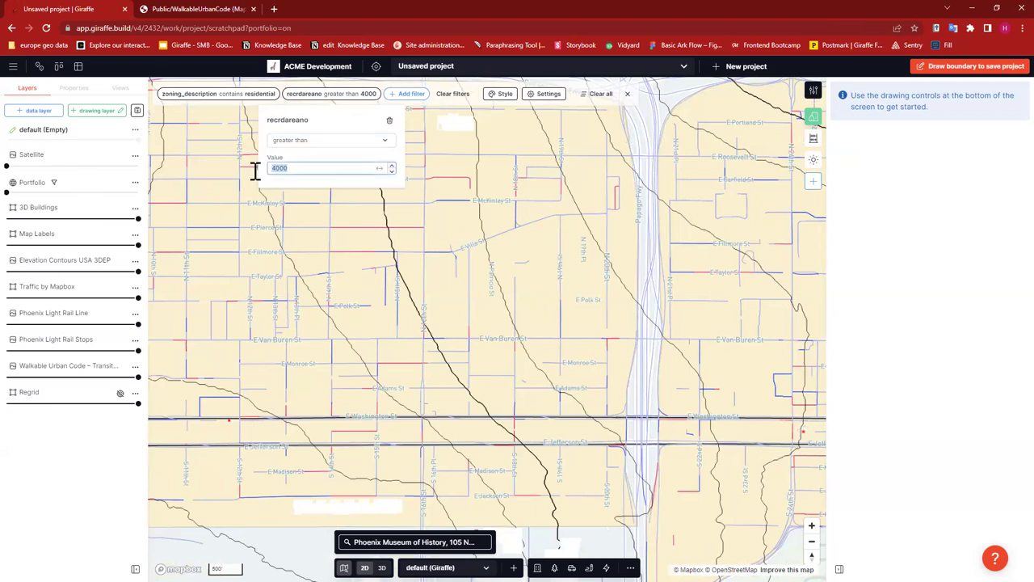
pyautogui.write('2000')
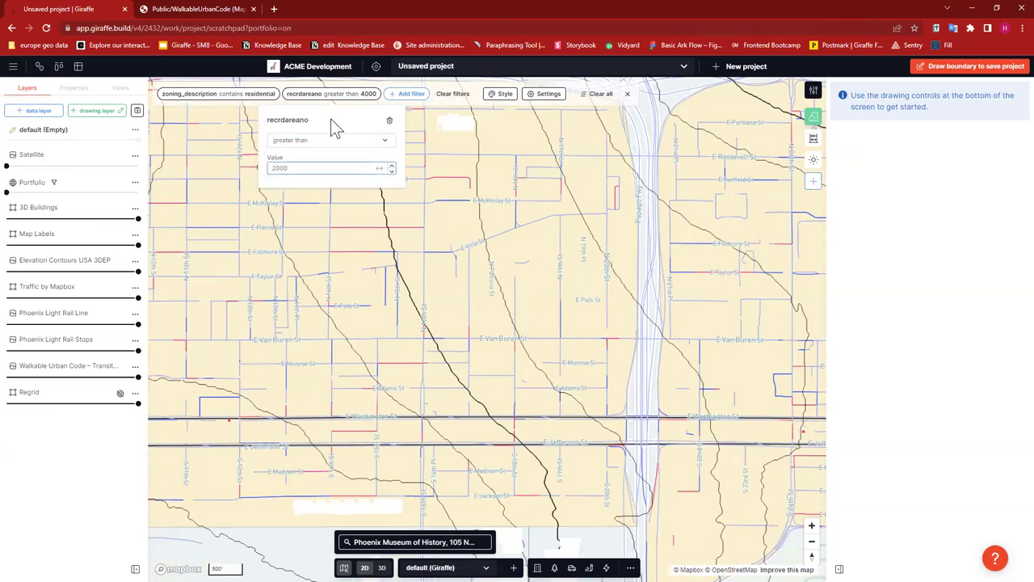
# - Pan and zoom onto the purple matching parcels near E Monroe St
pyautogui.moveTo(385, 322); pyautogui.dragTo(542, 316)
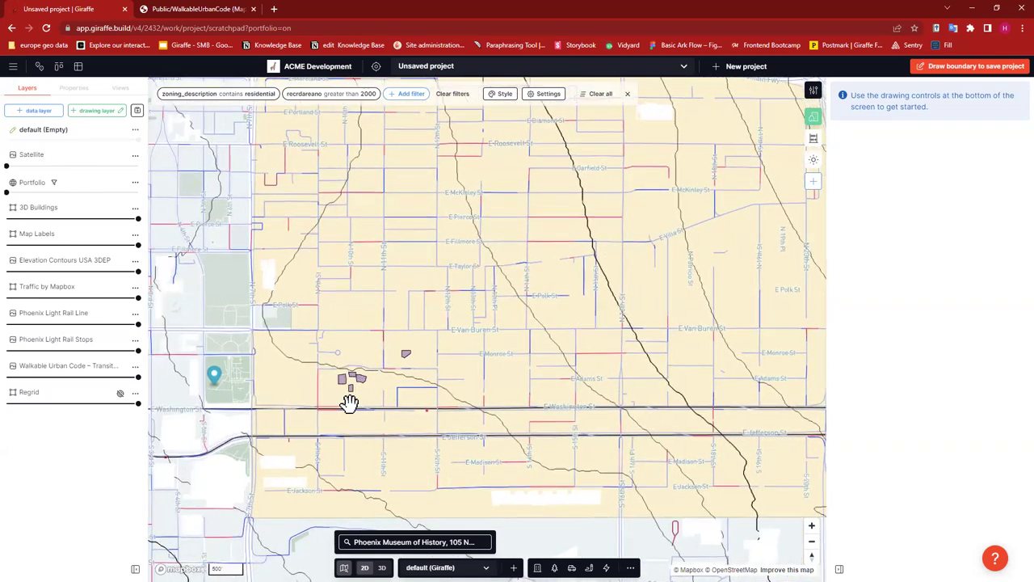
pyautogui.scroll(3, 362, 397)
pyautogui.scroll(3, 364, 393)
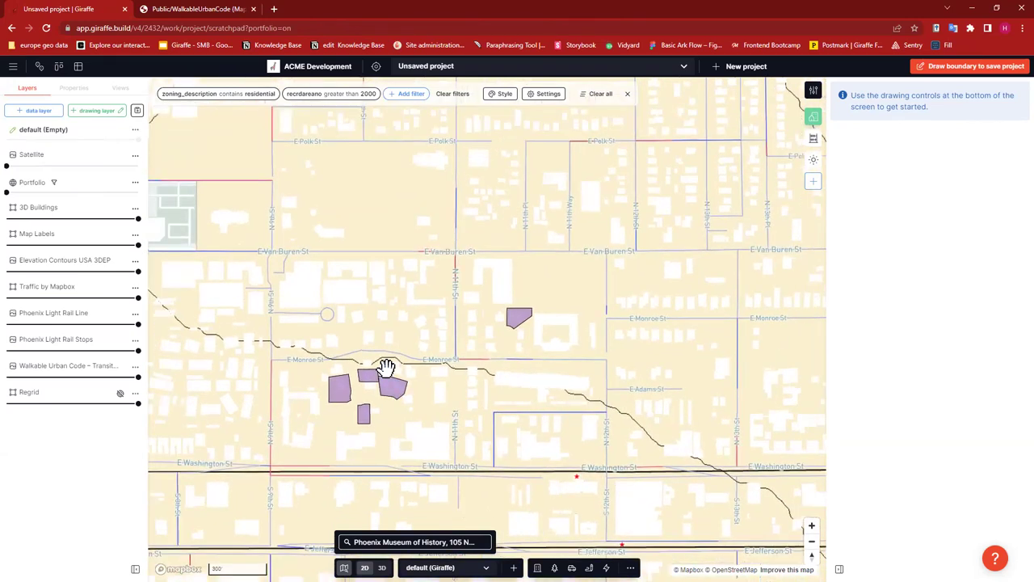
pyautogui.scroll(-2, 386, 365)
pyautogui.scroll(-3, 387, 365)
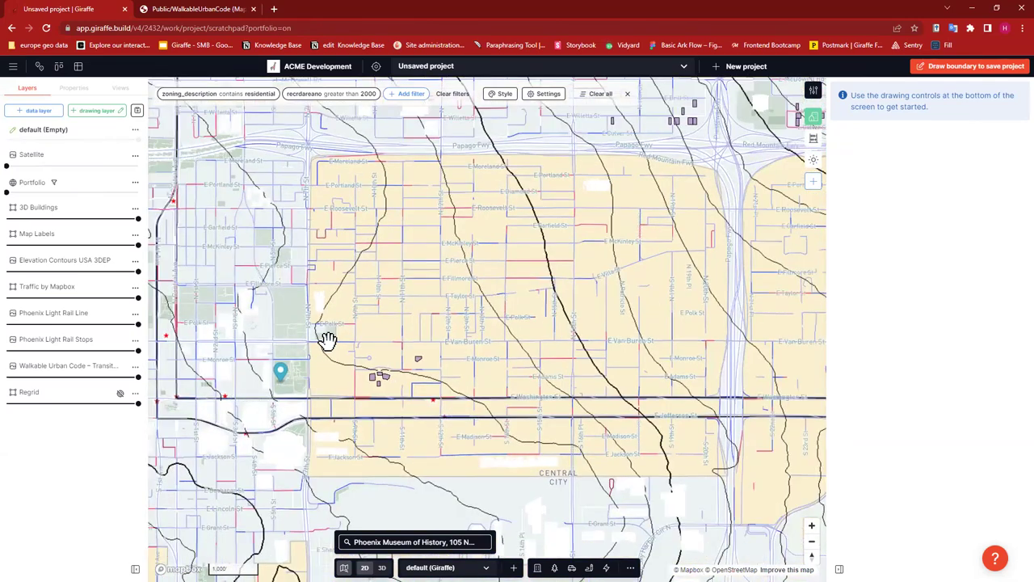
pyautogui.scroll(2, 327, 337)
pyautogui.moveTo(439, 312); pyautogui.dragTo(385, 247)
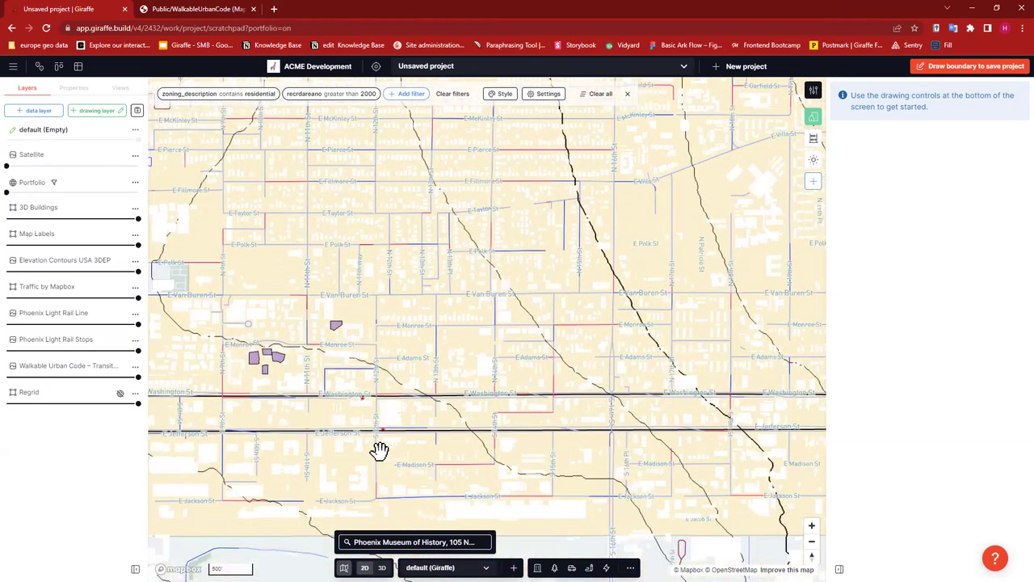
pyautogui.moveTo(481, 405); pyautogui.dragTo(276, 443)
pyautogui.moveTo(539, 357); pyautogui.dragTo(581, 496)
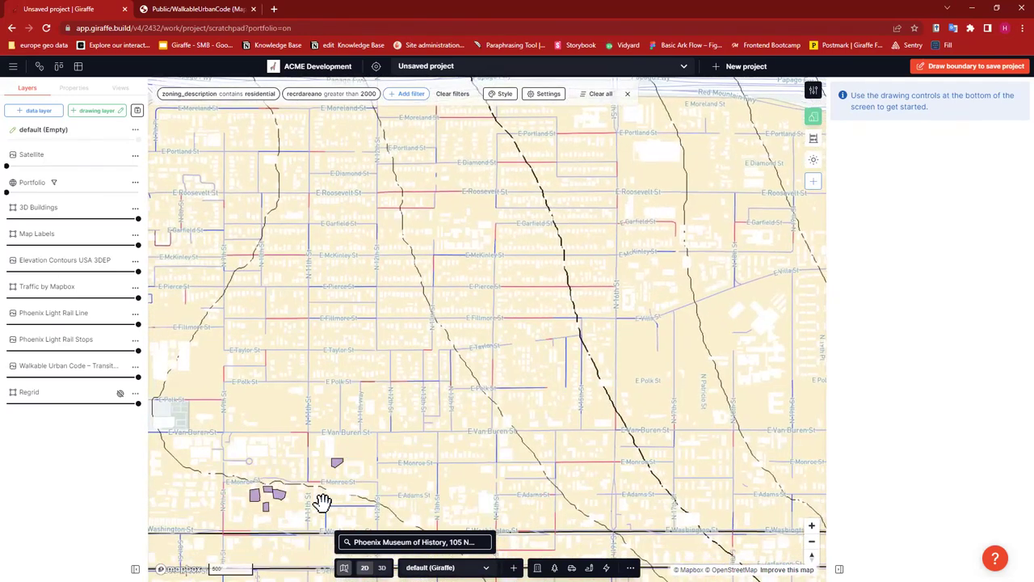
pyautogui.scroll(5, 322, 501)
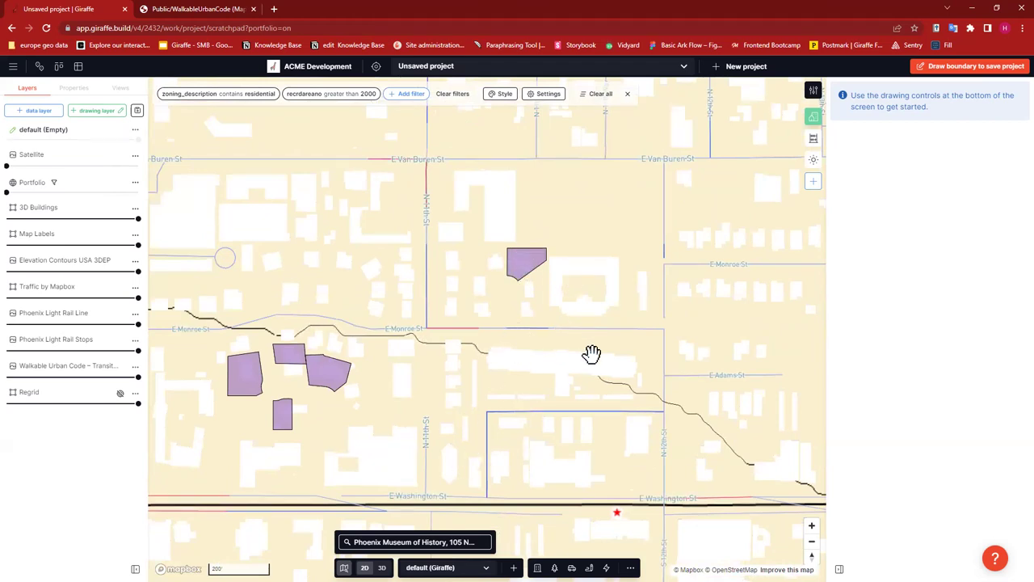
pyautogui.moveTo(489, 353); pyautogui.dragTo(384, 353)
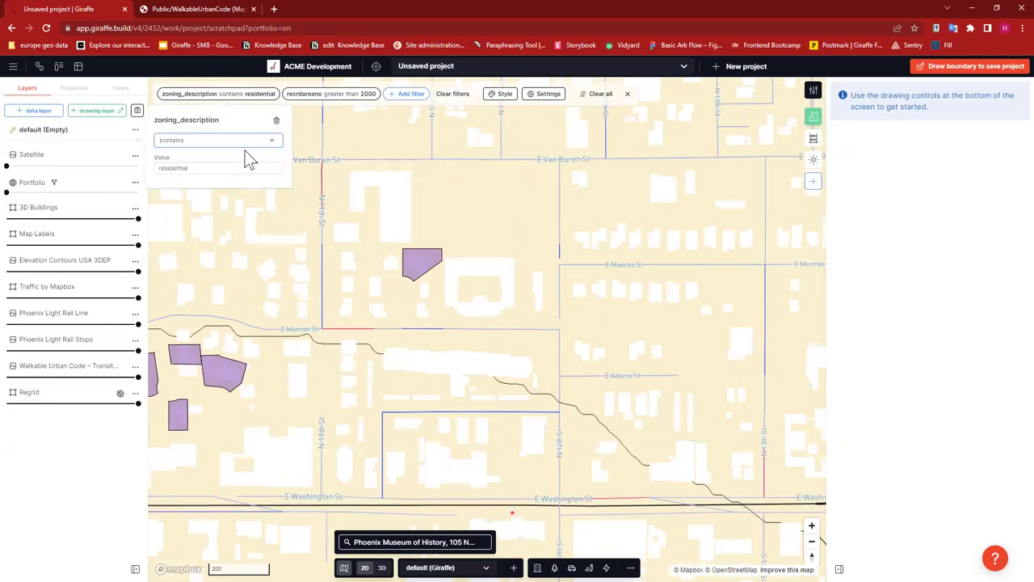
# - Replace the zoning filter with zoning_description 'is' Residential 6,000 SF minimum, 10,000 SF minimum and Mixed
pyautogui.click(276, 119)
pyautogui.click(286, 94)
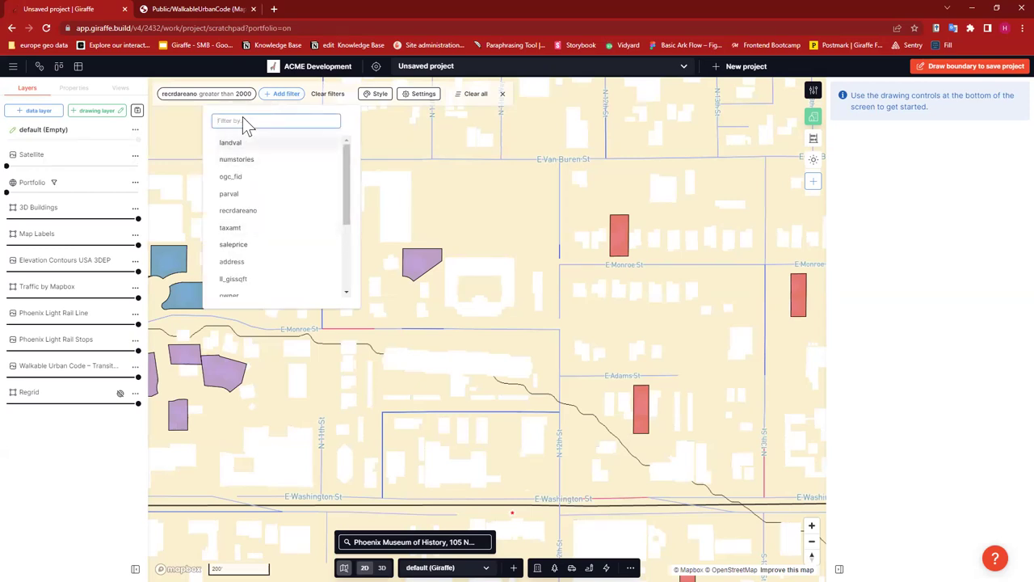
pyautogui.write('zon')
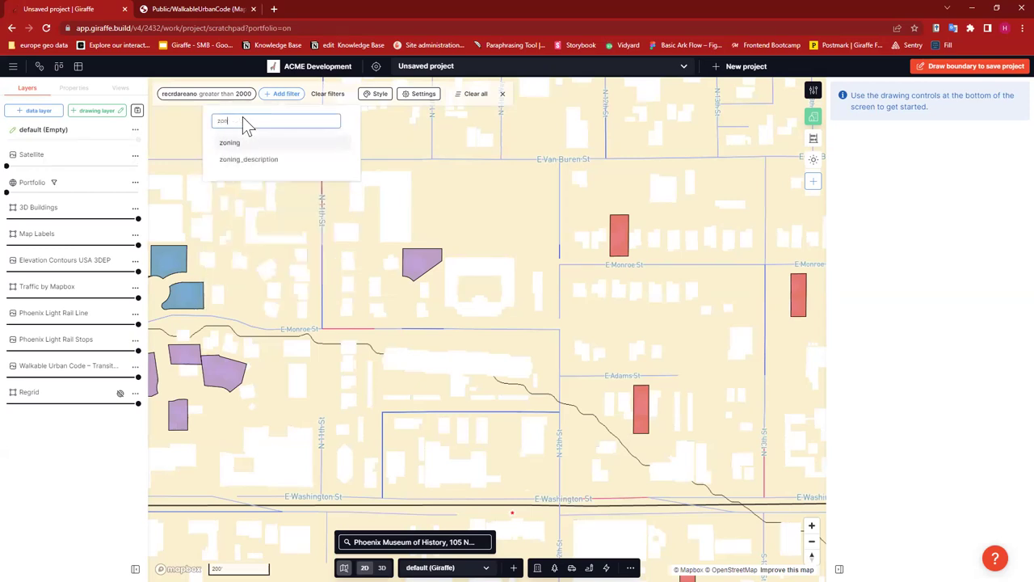
pyautogui.click(281, 159)
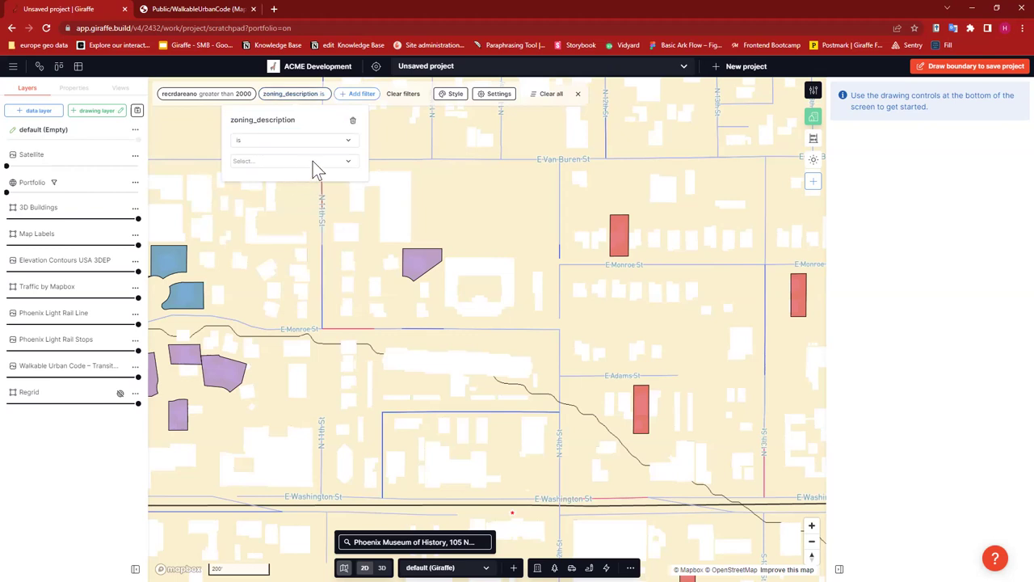
pyautogui.click(312, 160)
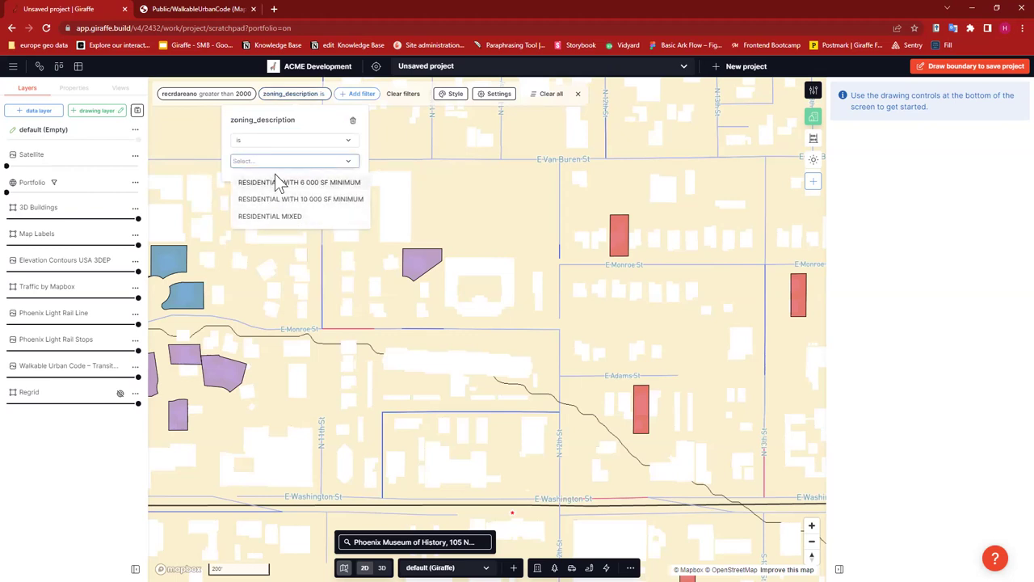
pyautogui.click(294, 184)
pyautogui.click(321, 194)
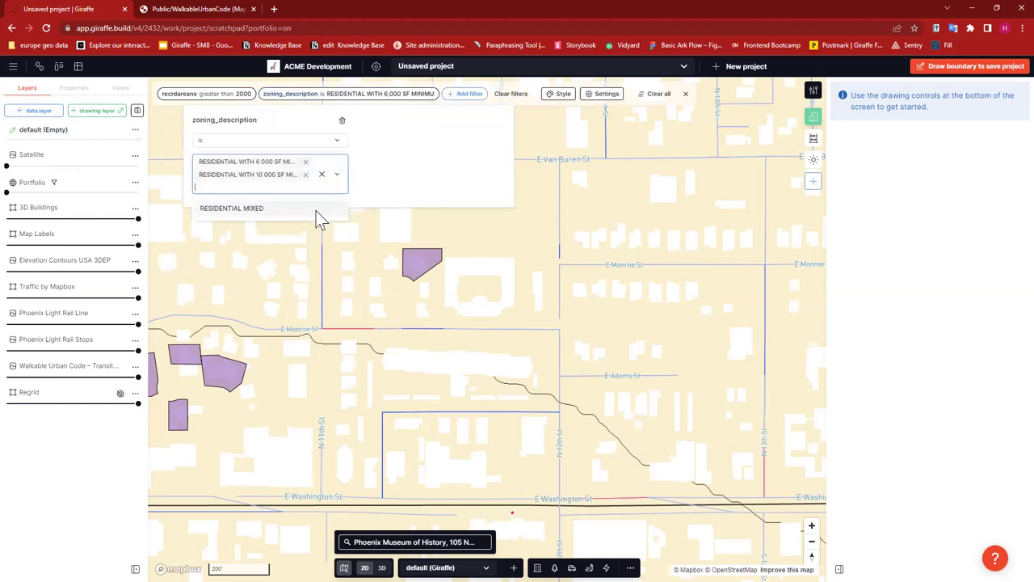
pyautogui.press('Return')
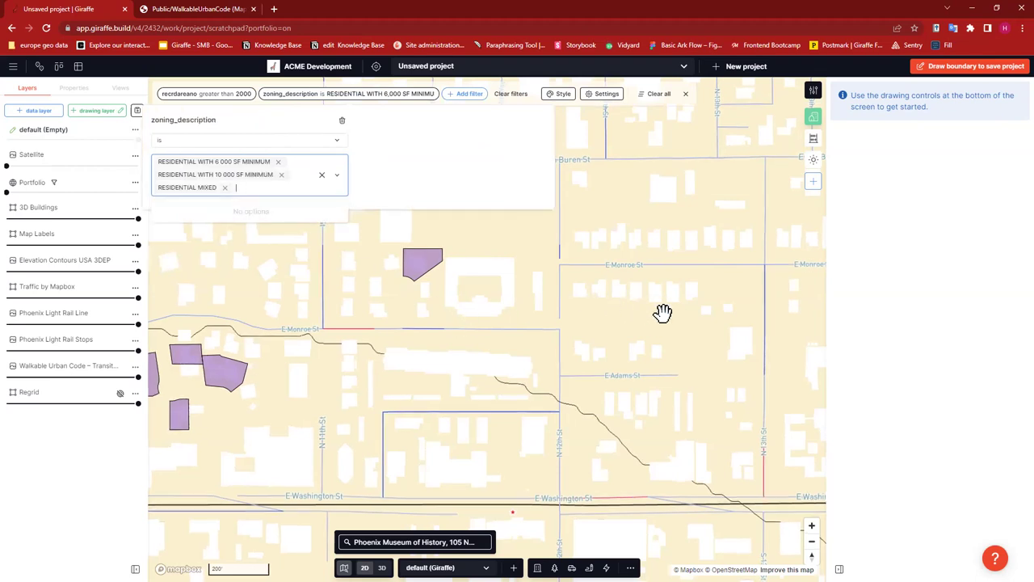
pyautogui.scroll(-3, 652, 330)
pyautogui.scroll(-5, 434, 342)
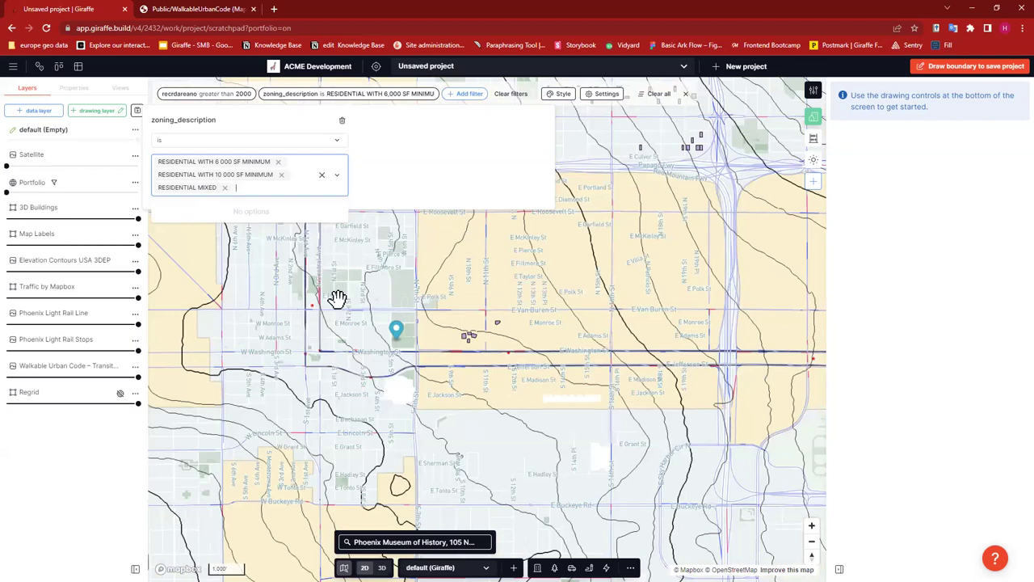
pyautogui.click(337, 299)
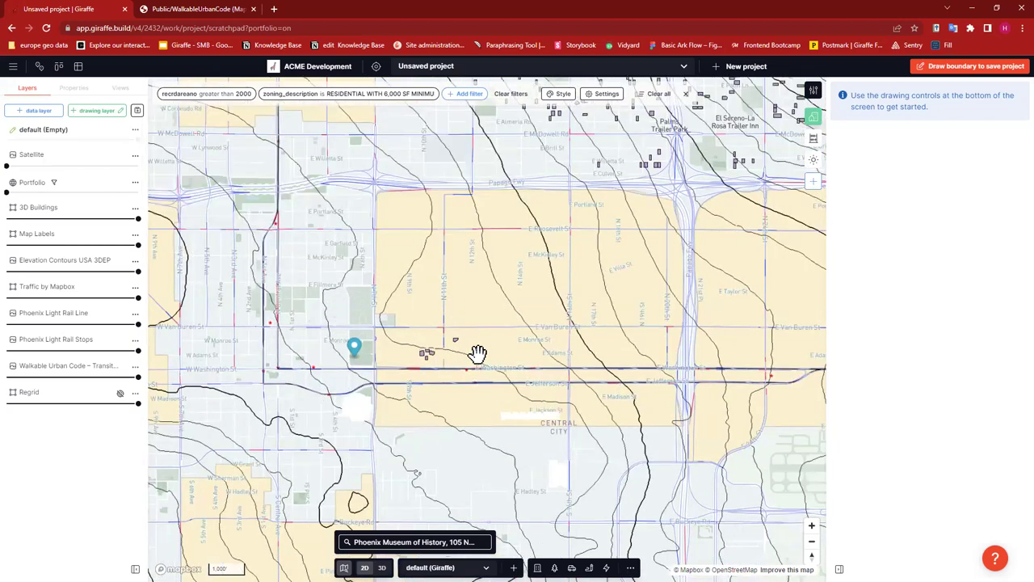
pyautogui.scroll(2, 407, 275)
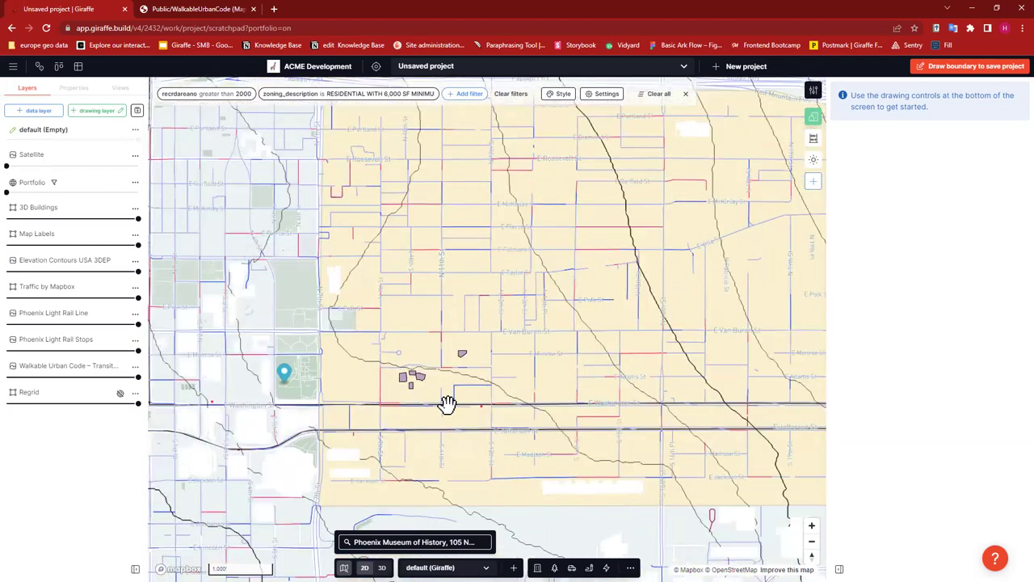
# - Zoom the map onto the purple residential parcels west of the freeway
pyautogui.moveTo(445, 404); pyautogui.dragTo(377, 399)
pyautogui.moveTo(602, 403); pyautogui.dragTo(288, 385)
pyautogui.scroll(2, 331, 374)
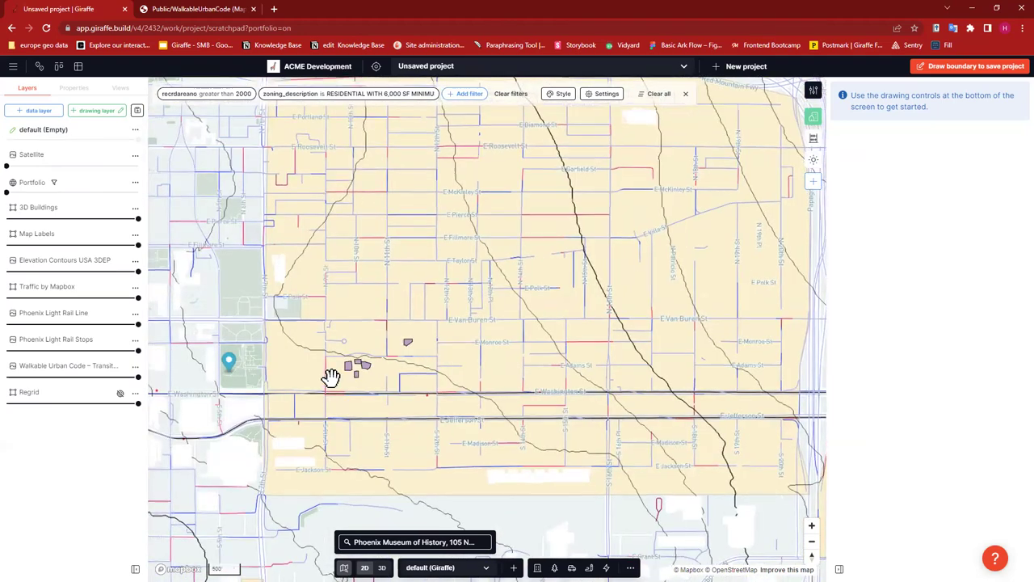
pyautogui.scroll(3, 410, 394)
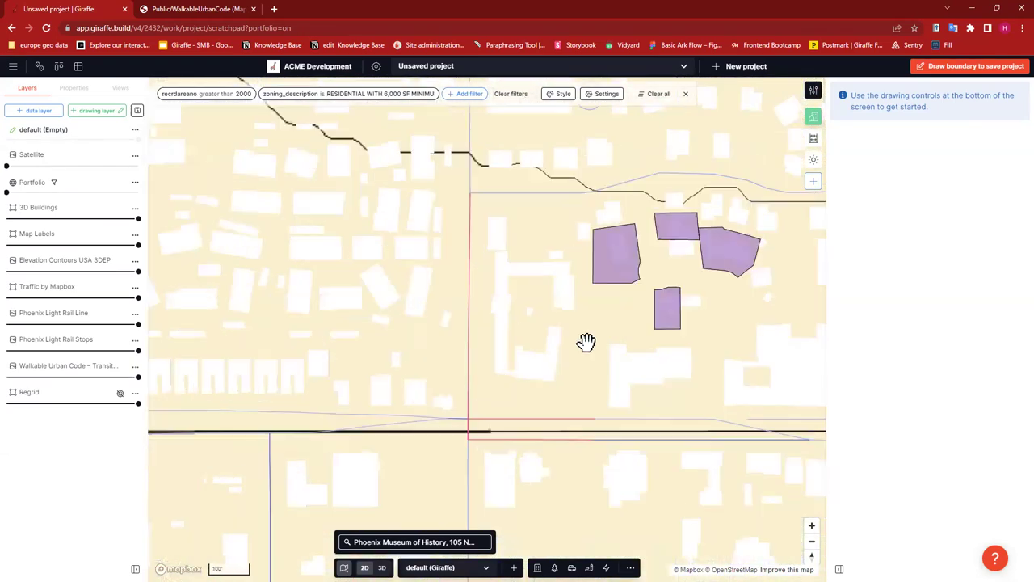
pyautogui.moveTo(587, 342); pyautogui.dragTo(428, 356)
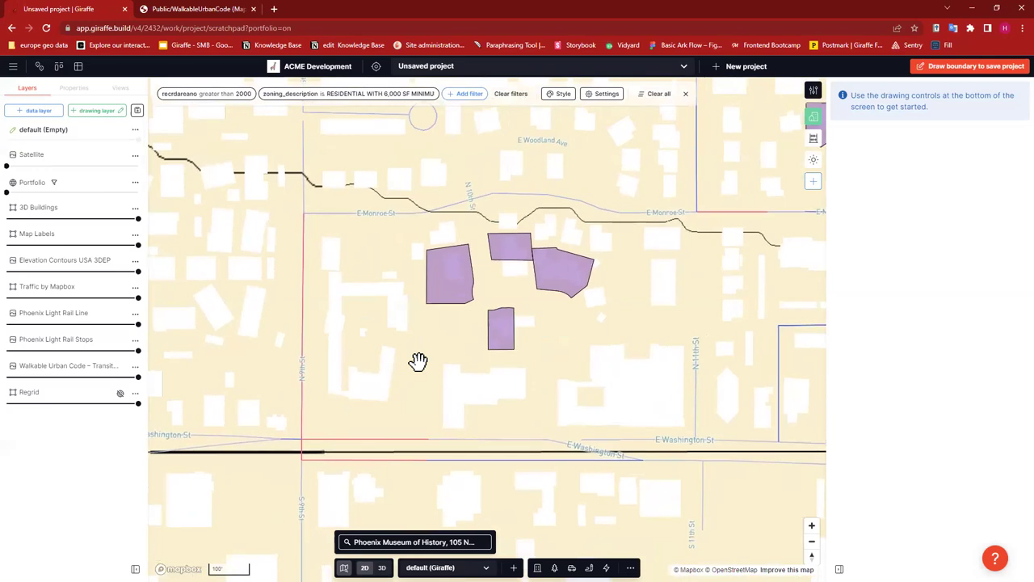
pyautogui.moveTo(361, 372); pyautogui.dragTo(283, 420)
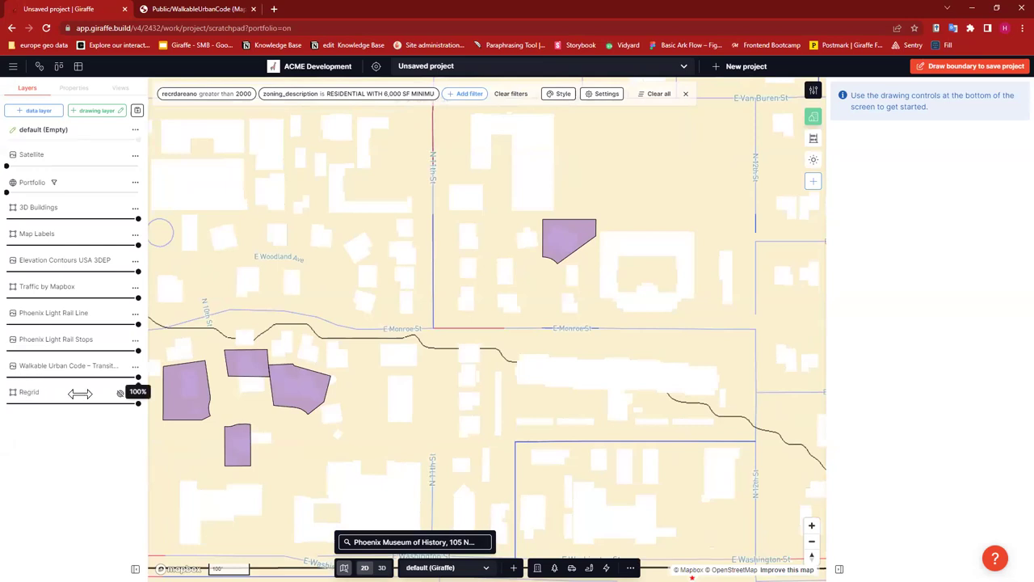
# - Fade the Walkable Urban Code layer to 18% opacity and frame the four purple parcels
pyautogui.click(30, 378)
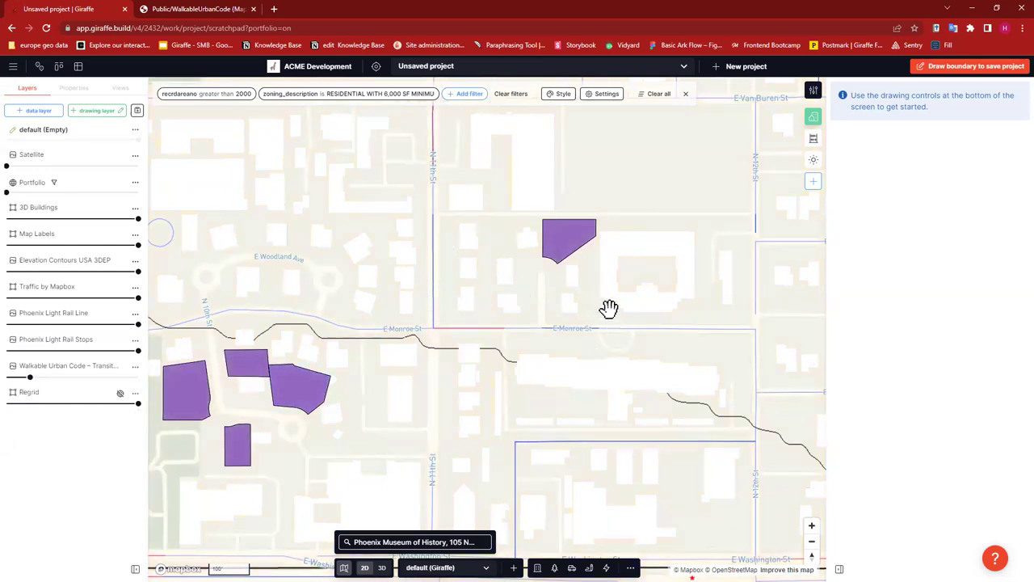
pyautogui.moveTo(584, 310); pyautogui.dragTo(569, 314)
pyautogui.moveTo(776, 329); pyautogui.dragTo(796, 261)
pyautogui.moveTo(449, 272); pyautogui.dragTo(716, 277)
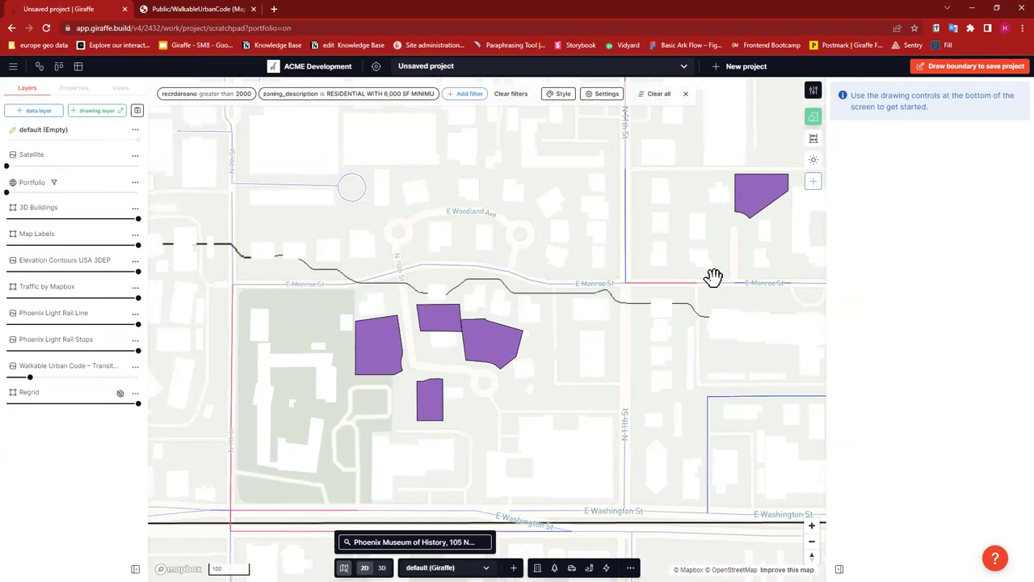
pyautogui.moveTo(557, 383); pyautogui.dragTo(577, 353)
pyautogui.click(374, 305)
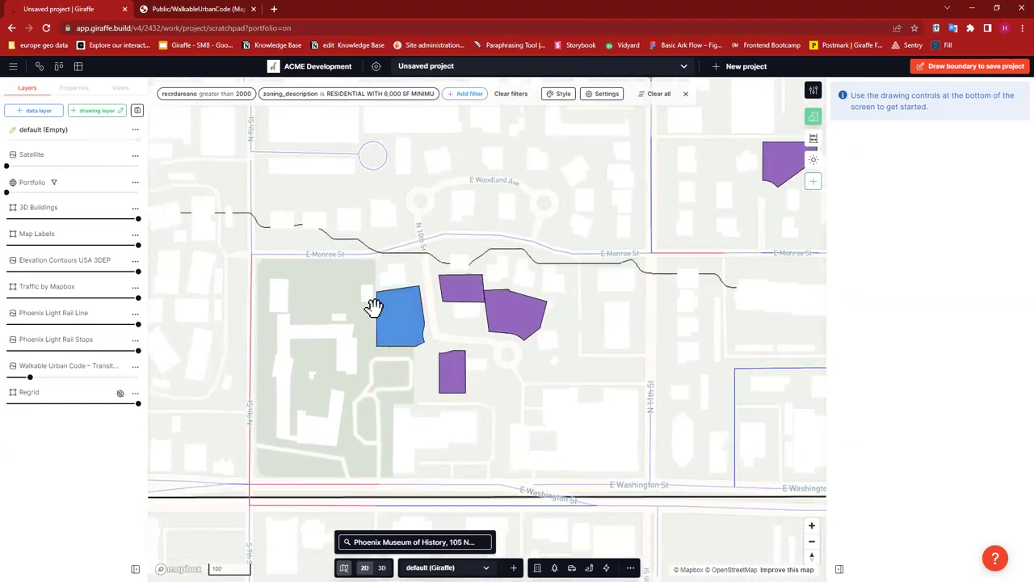
pyautogui.scroll(3, 374, 305)
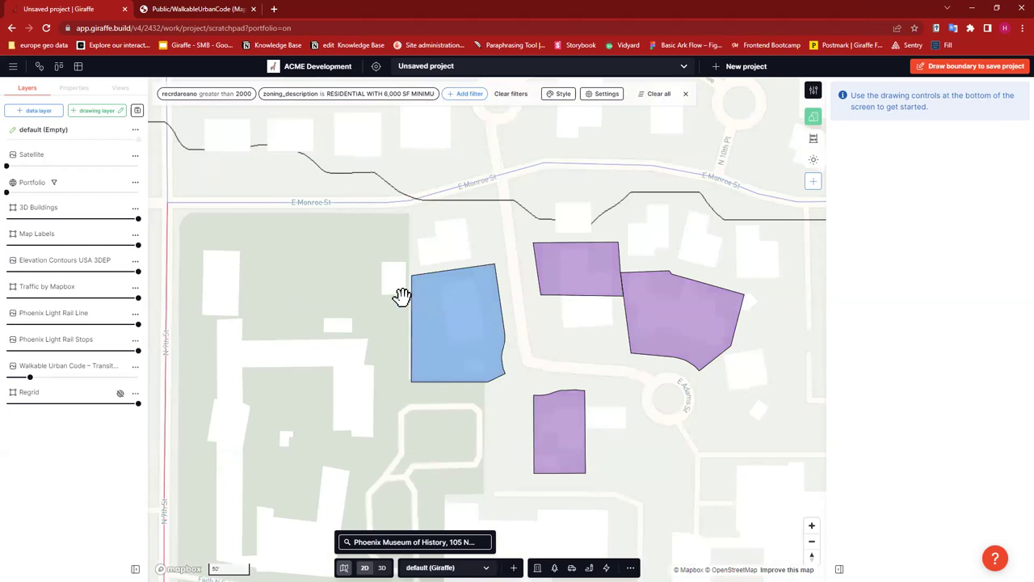
pyautogui.scroll(-2, 445, 280)
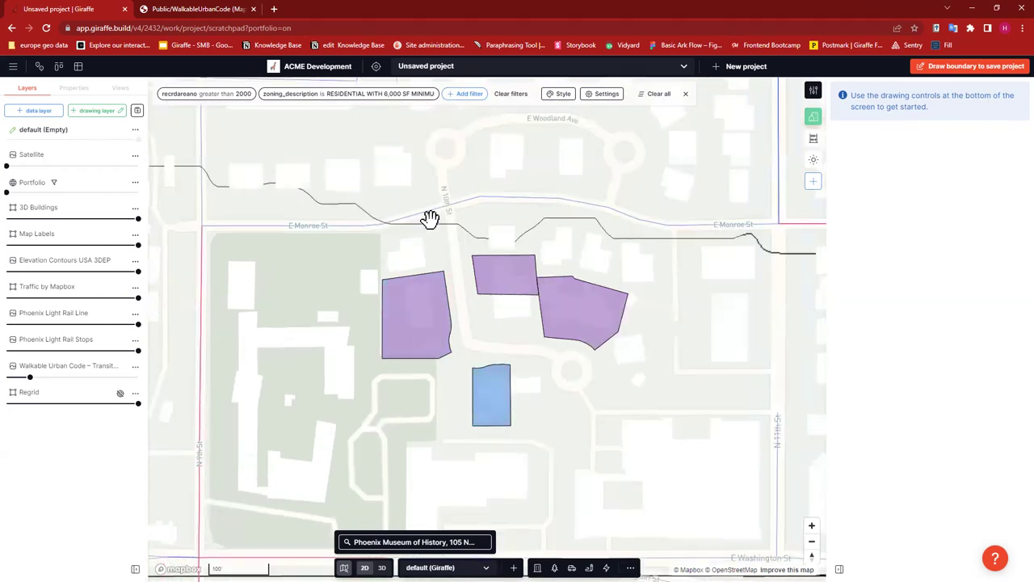
pyautogui.moveTo(452, 210); pyautogui.dragTo(460, 189)
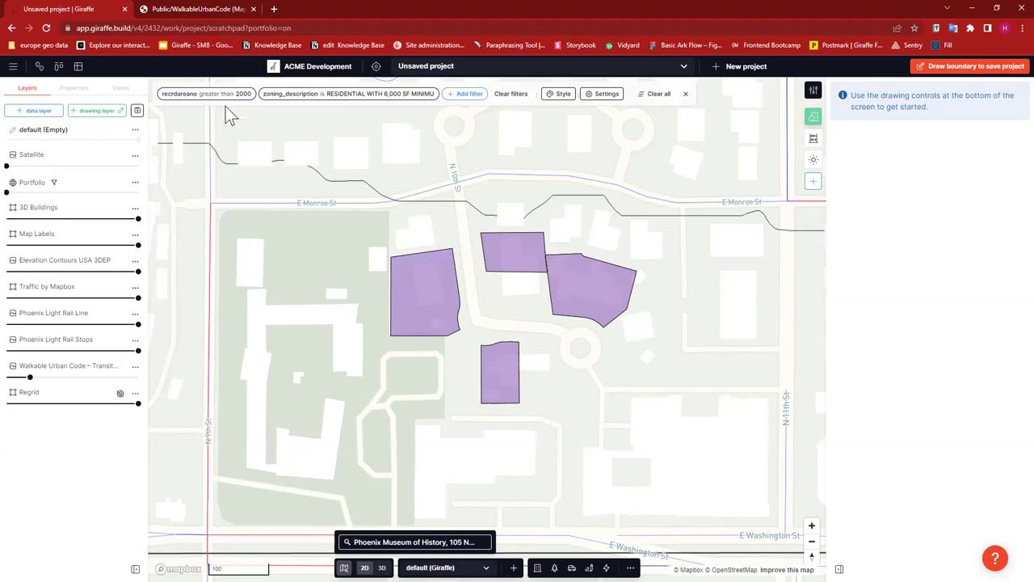
pyautogui.click(427, 299)
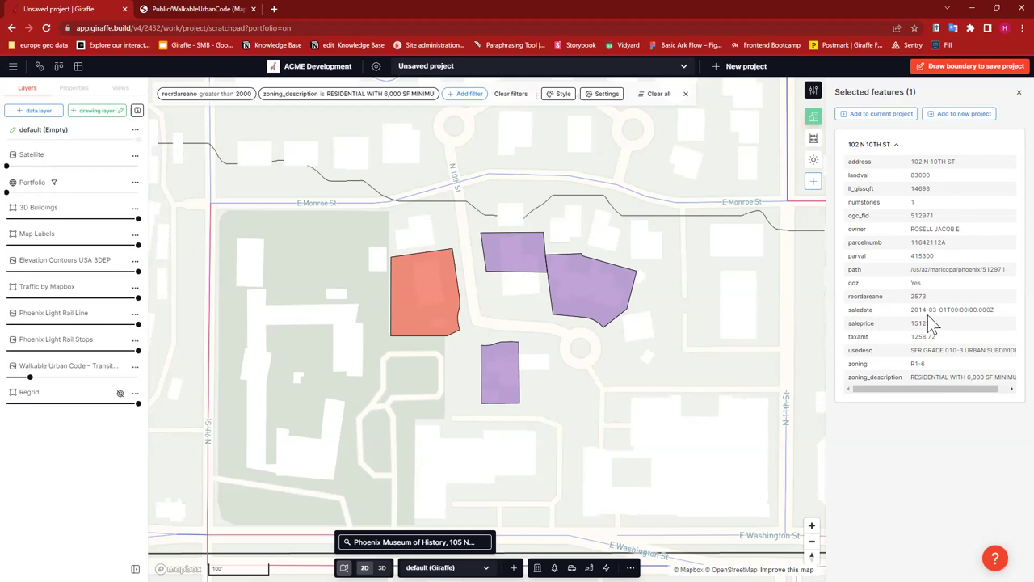
pyautogui.moveTo(853, 161); pyautogui.dragTo(883, 391)
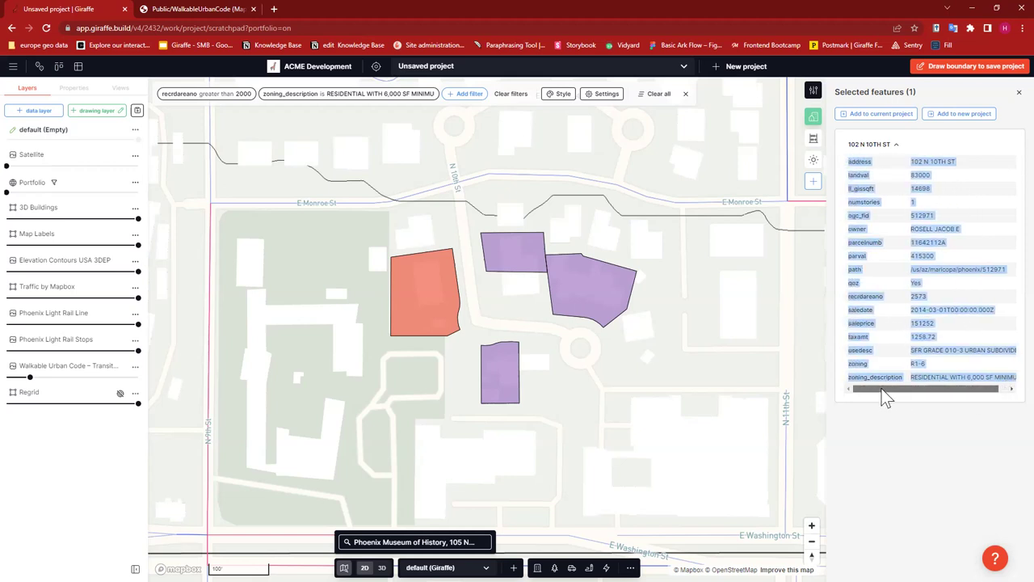
pyautogui.click(972, 227)
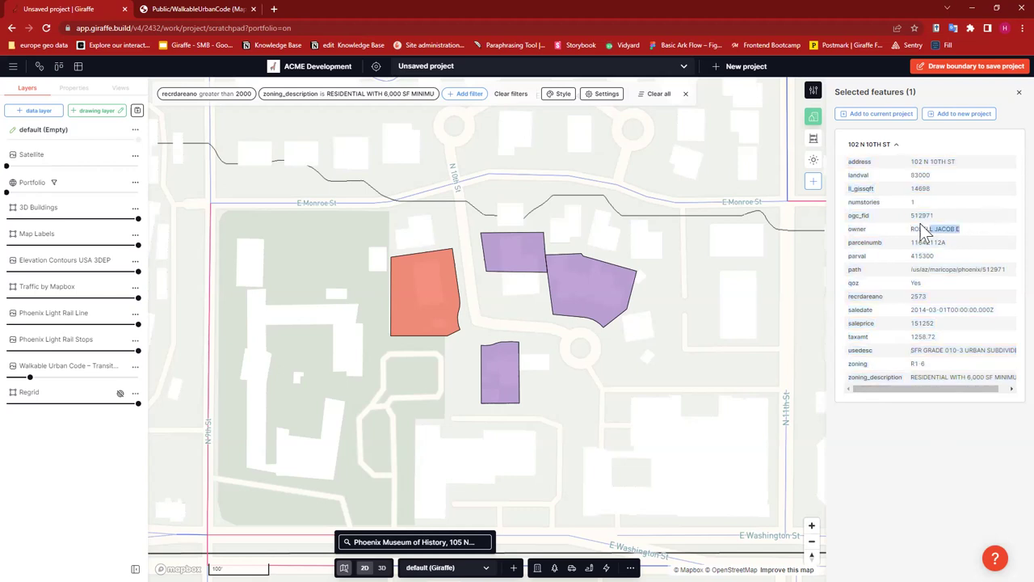
pyautogui.click(947, 258)
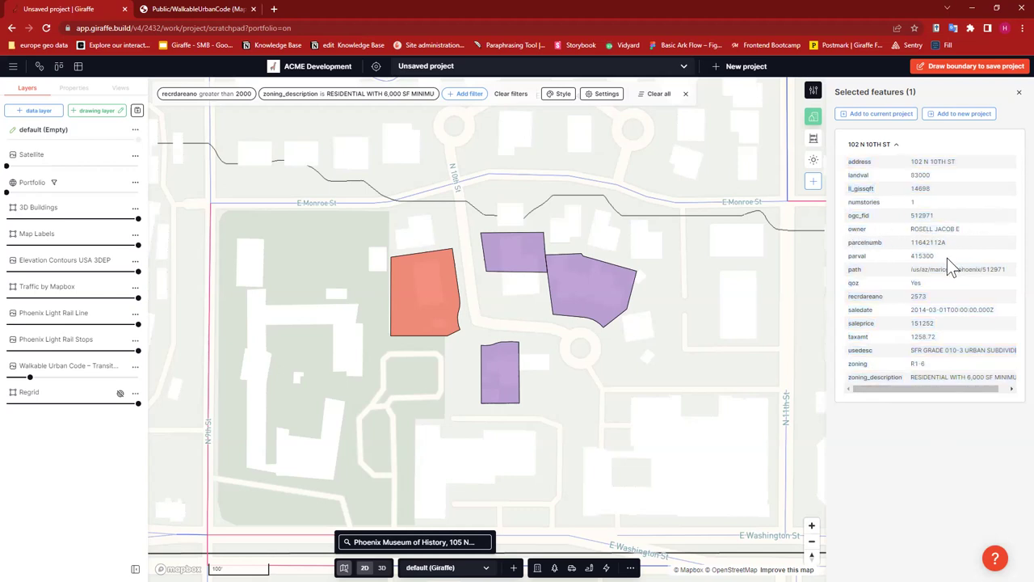
pyautogui.rightClick(850, 258)
pyautogui.click(959, 325)
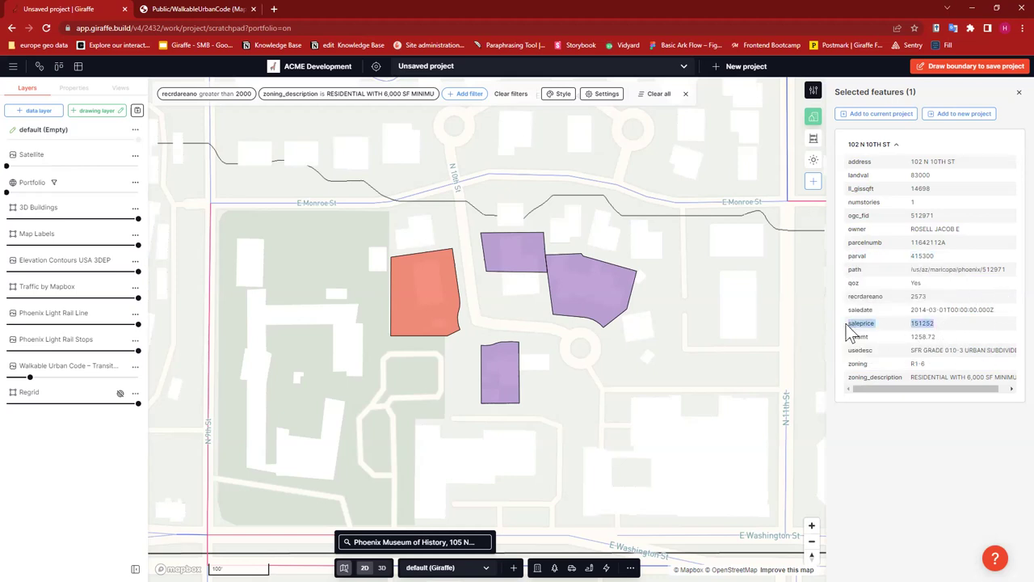
pyautogui.moveTo(935, 365); pyautogui.dragTo(856, 365)
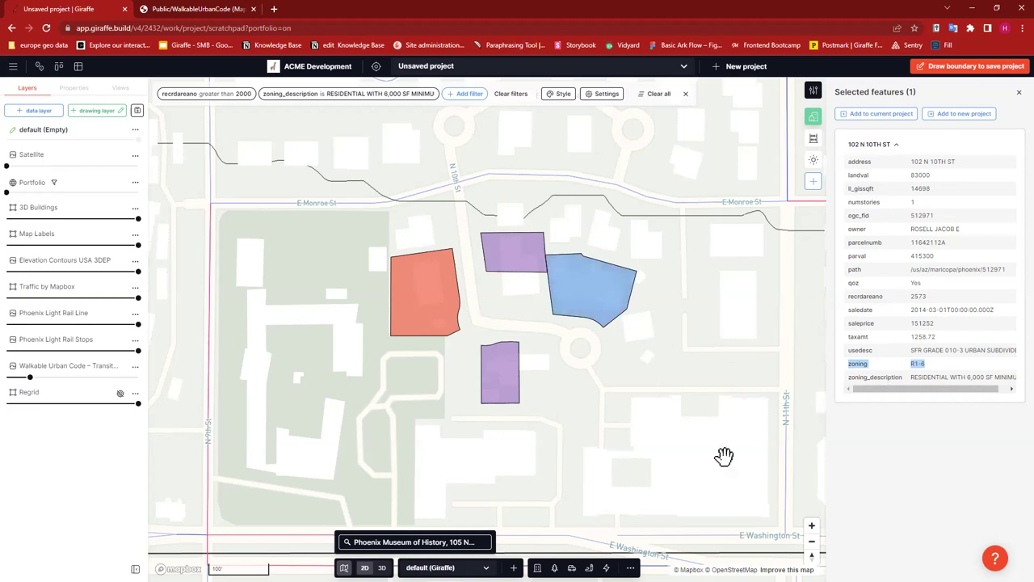
pyautogui.click(1017, 92)
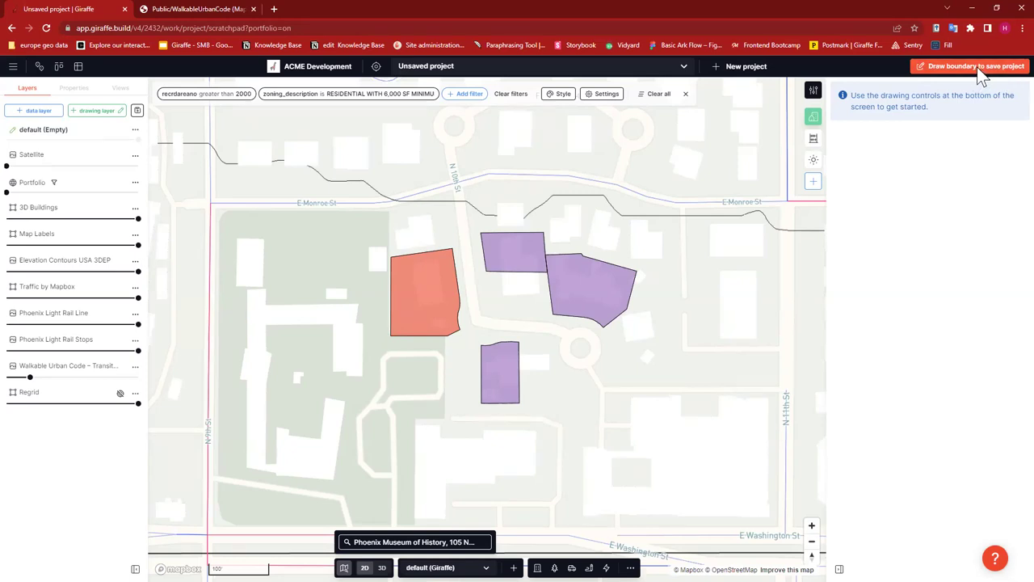
pyautogui.click(977, 67)
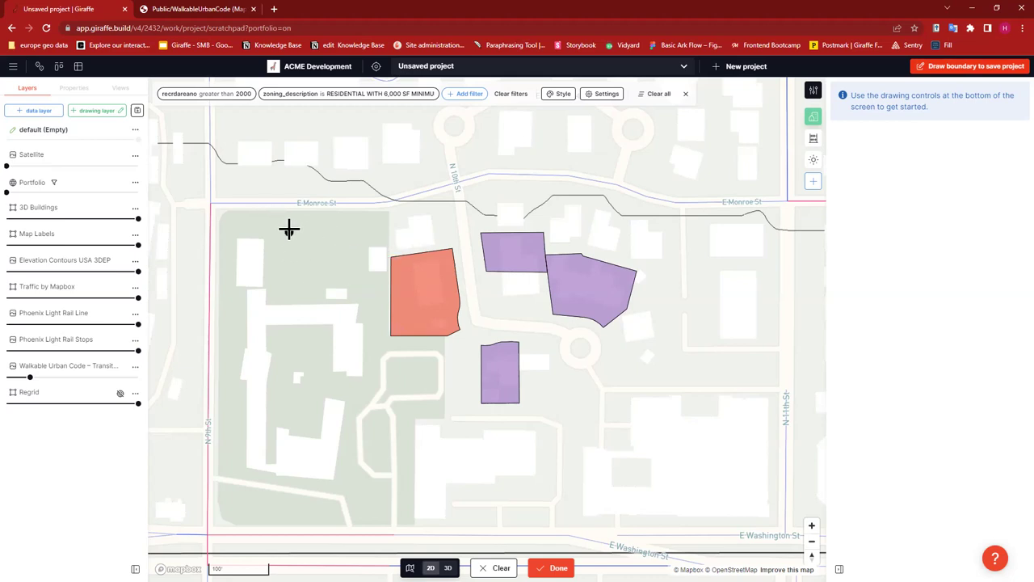
pyautogui.click(399, 286)
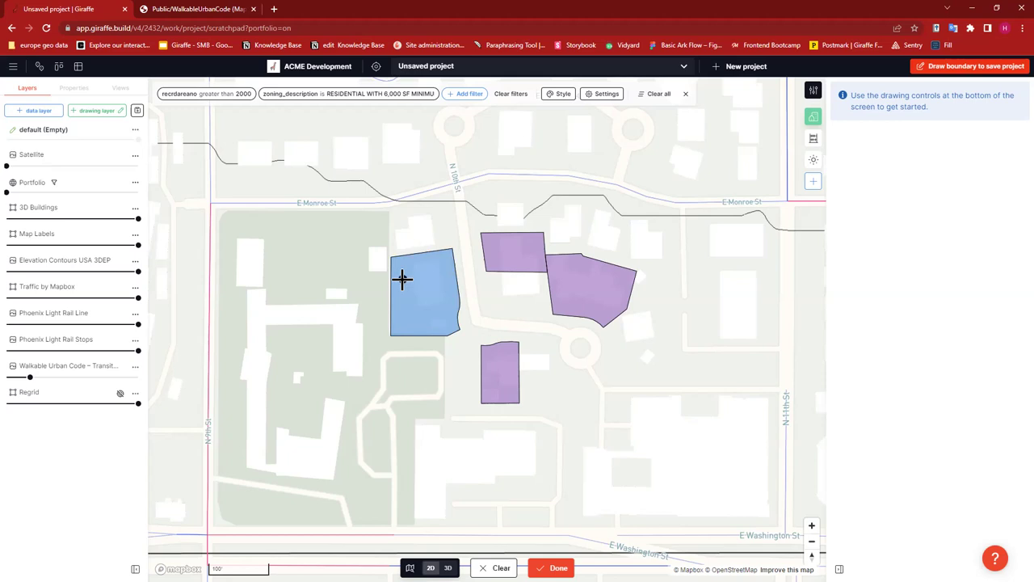
pyautogui.click(402, 279)
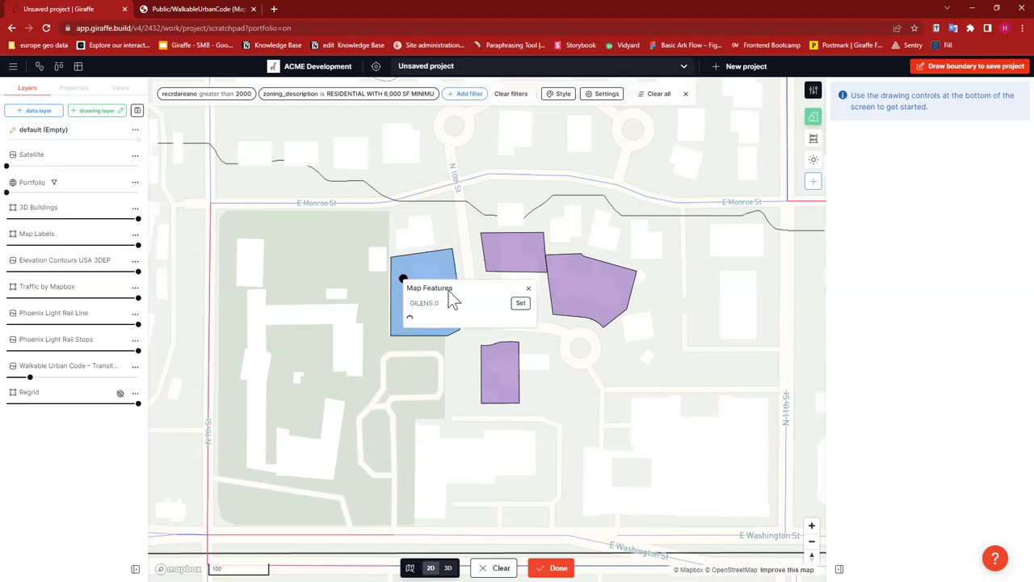
pyautogui.click(433, 302)
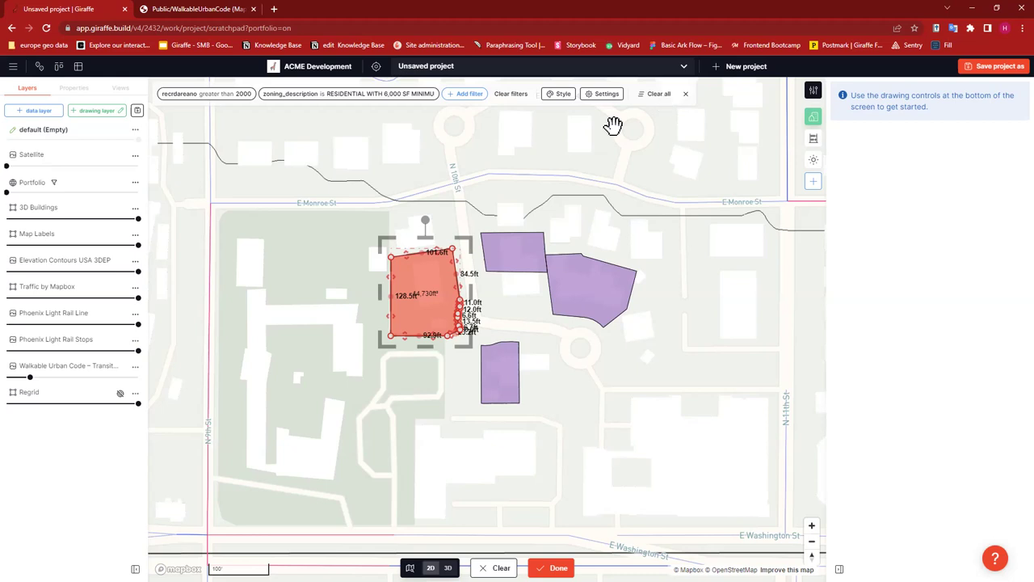
pyautogui.click(989, 66)
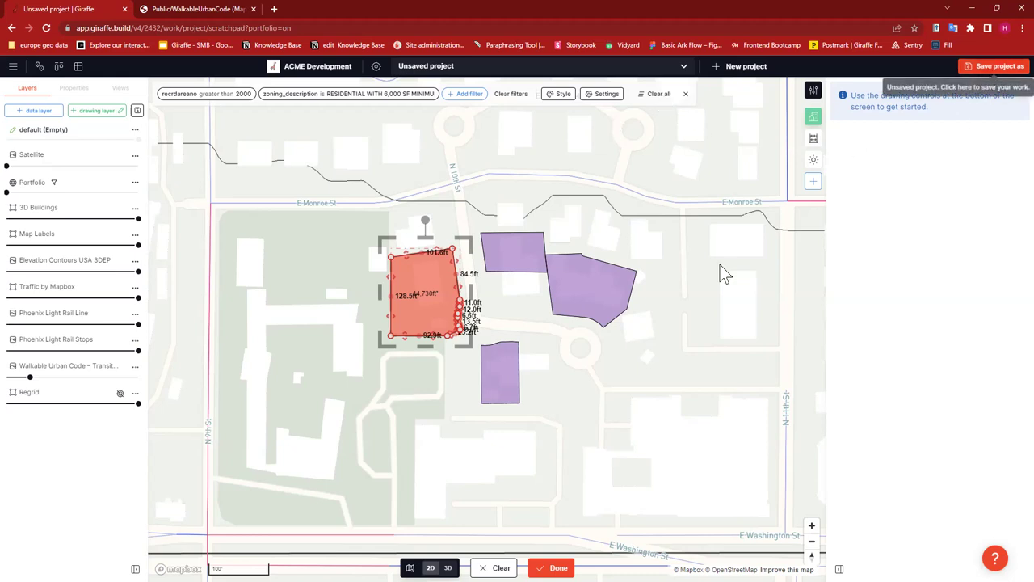
pyautogui.scroll(5, 566, 262)
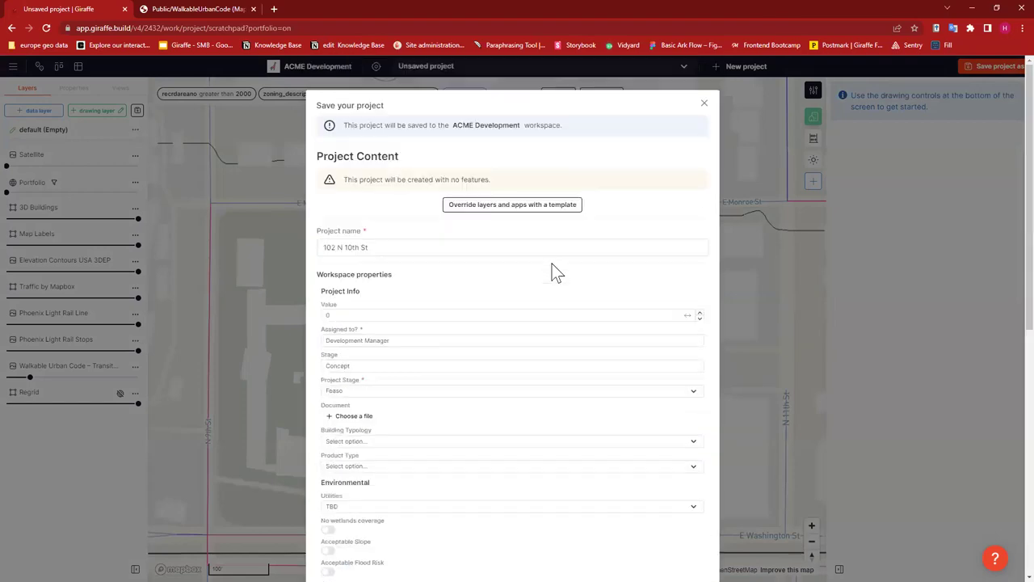
pyautogui.scroll(-7, 404, 295)
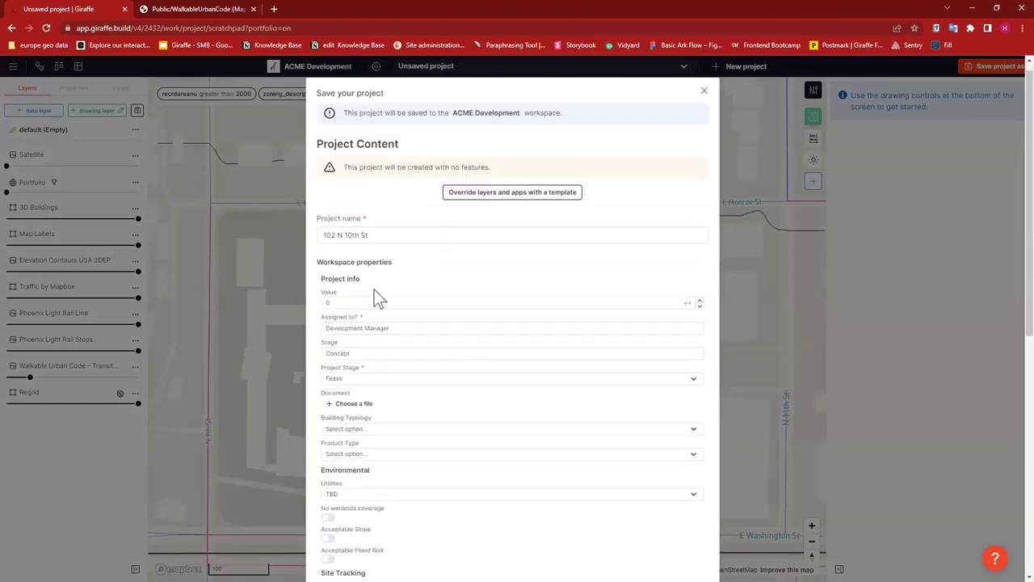
pyautogui.scroll(7, 431, 455)
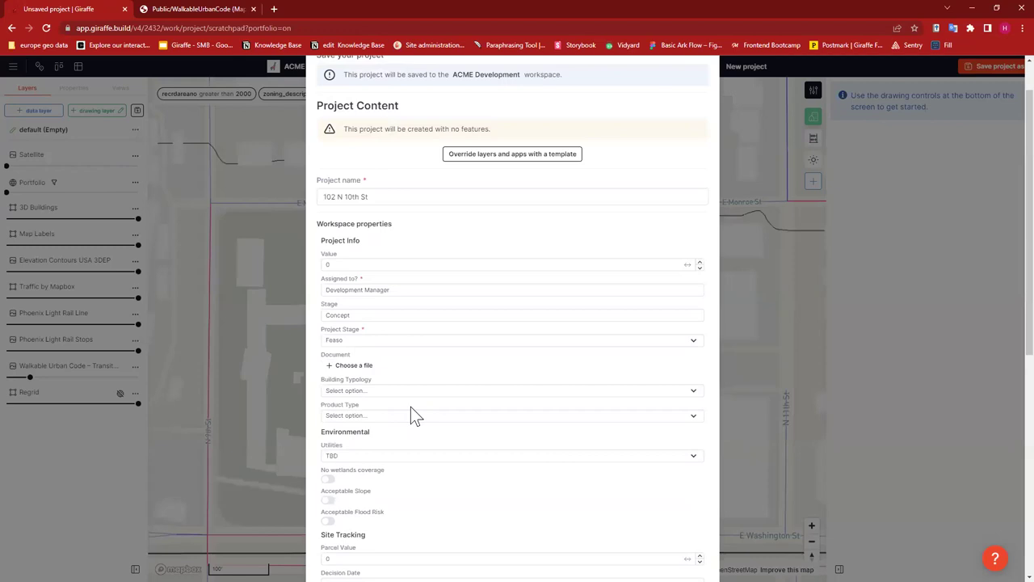
pyautogui.click(348, 246)
pyautogui.tripleClick(317, 246)
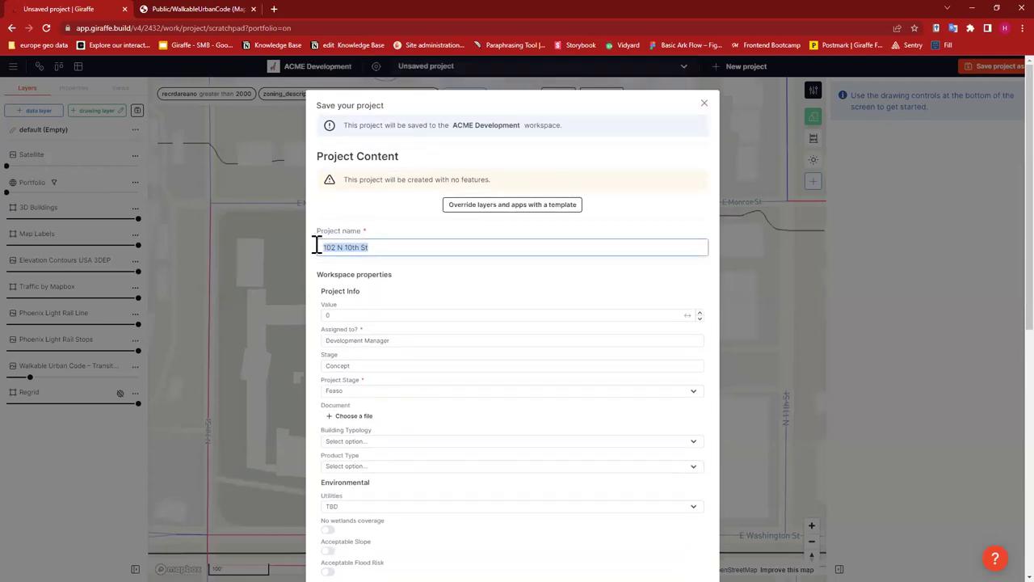
pyautogui.press('BackSpace')
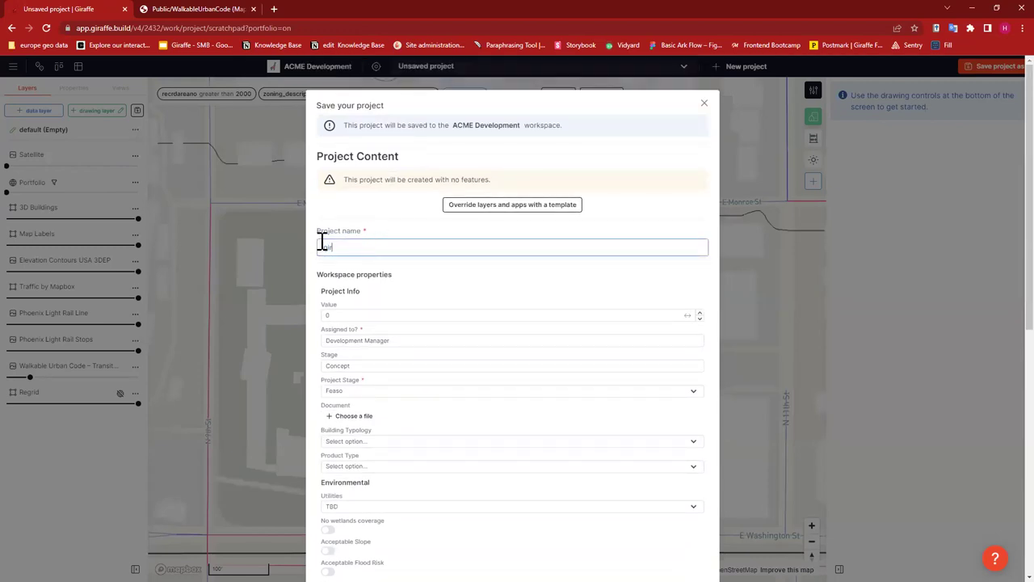
pyautogui.write('Giraffe 101 03-21-2023')
# - Review the Workspace properties section of the Project Content form
pyautogui.scroll(-4, 450, 259)
pyautogui.scroll(3, 445, 288)
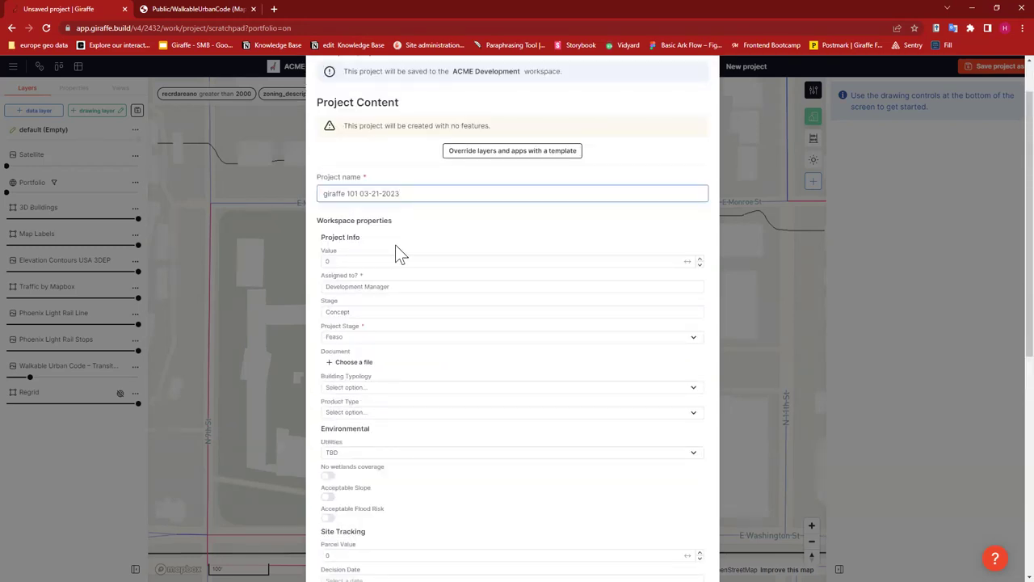
pyautogui.moveTo(315, 220); pyautogui.dragTo(376, 221)
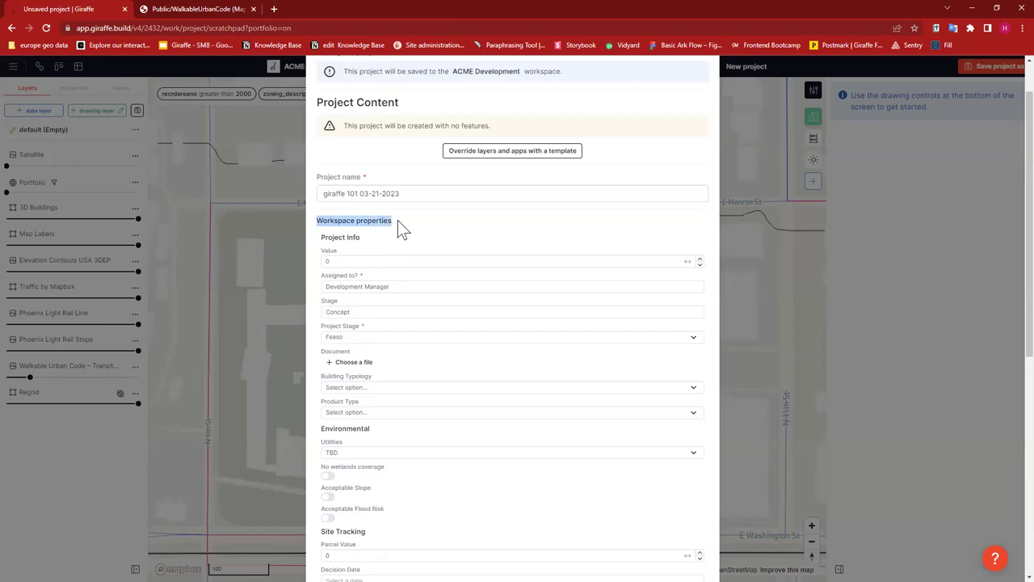
pyautogui.click(399, 221)
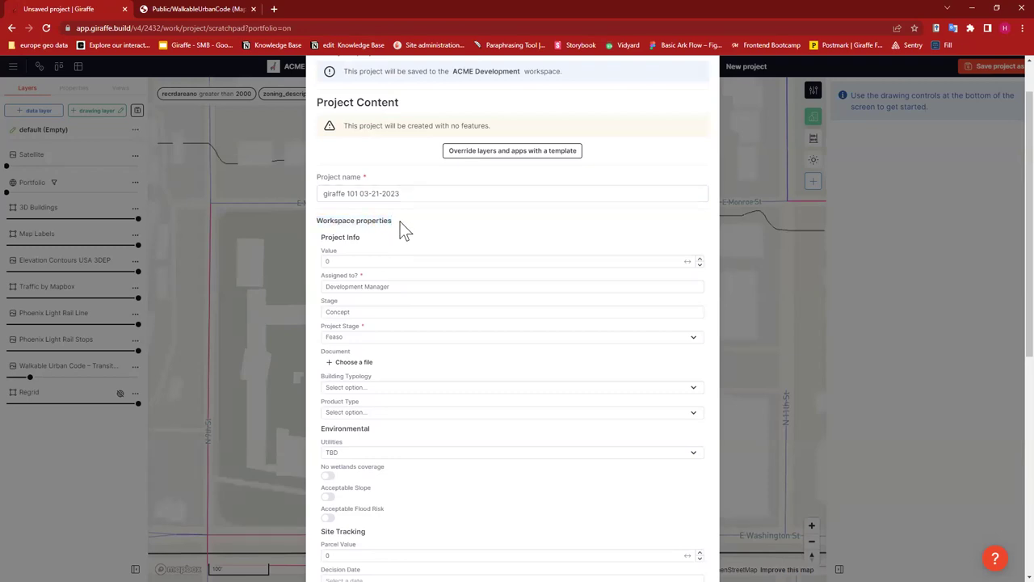
pyautogui.moveTo(395, 222); pyautogui.dragTo(319, 229)
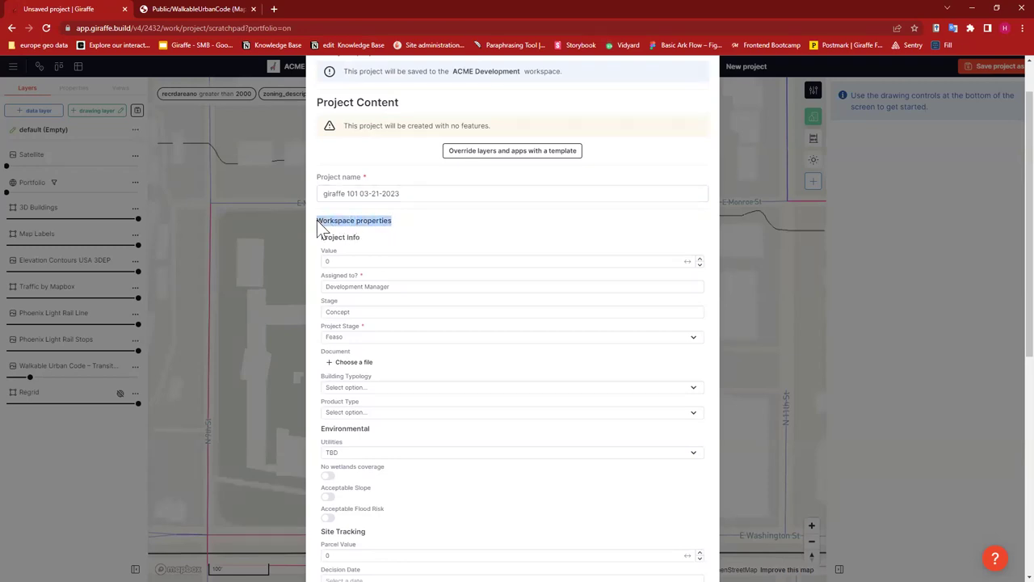
pyautogui.click(319, 226)
pyautogui.tripleClick(350, 221)
pyautogui.click(420, 227)
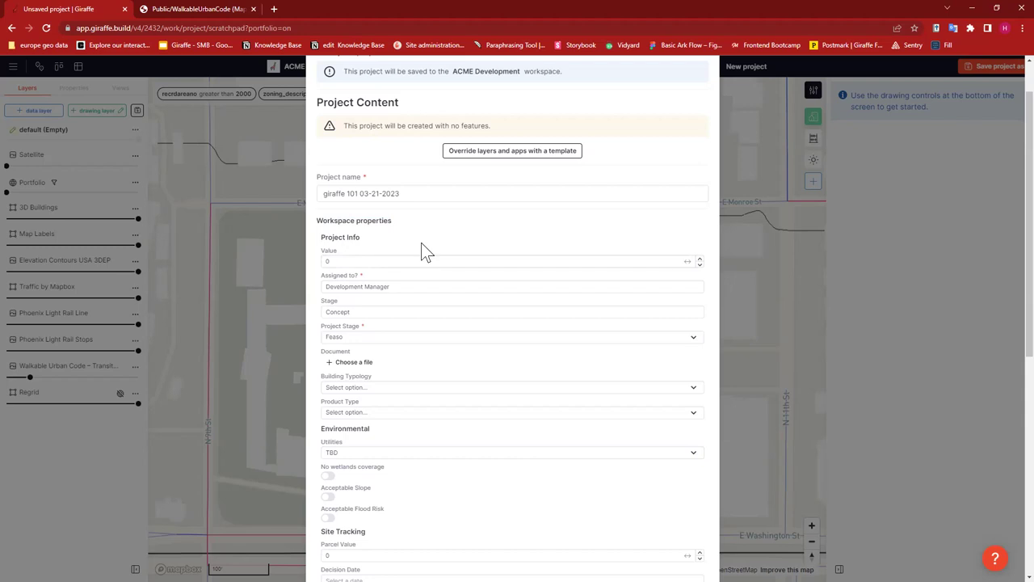
pyautogui.scroll(-1, 427, 248)
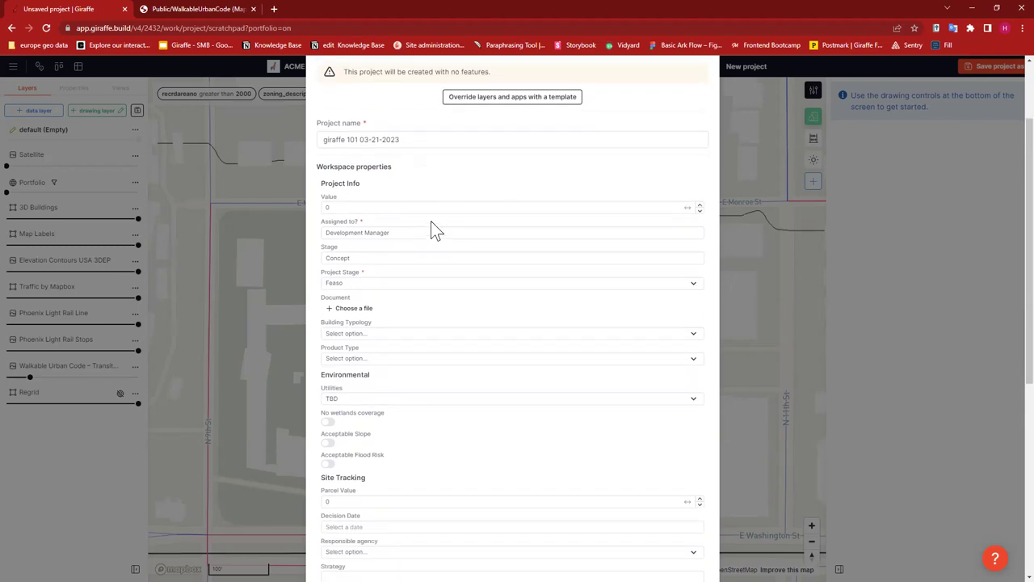
pyautogui.scroll(-3, 432, 230)
pyautogui.scroll(-2, 415, 396)
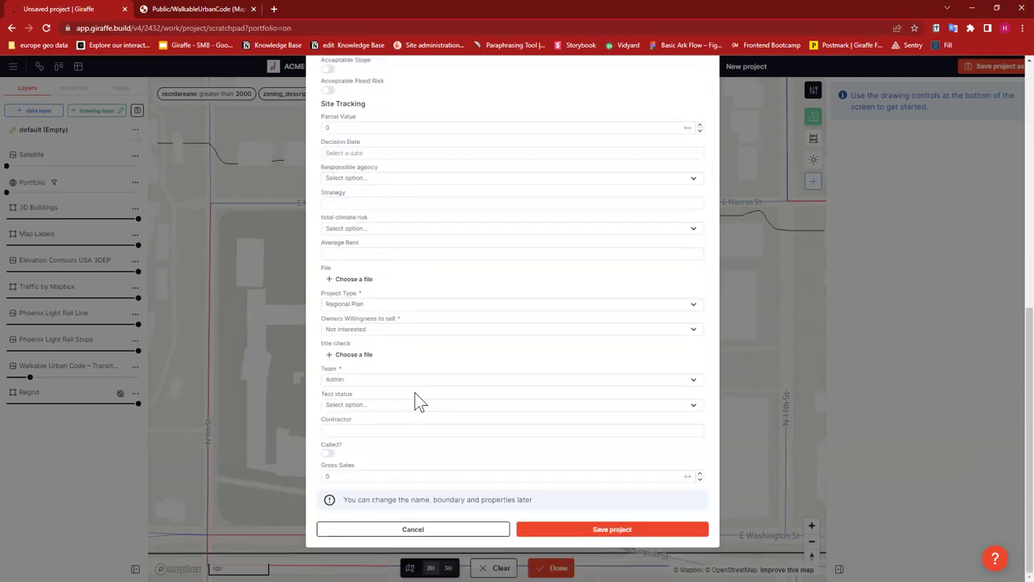
pyautogui.scroll(5, 380, 329)
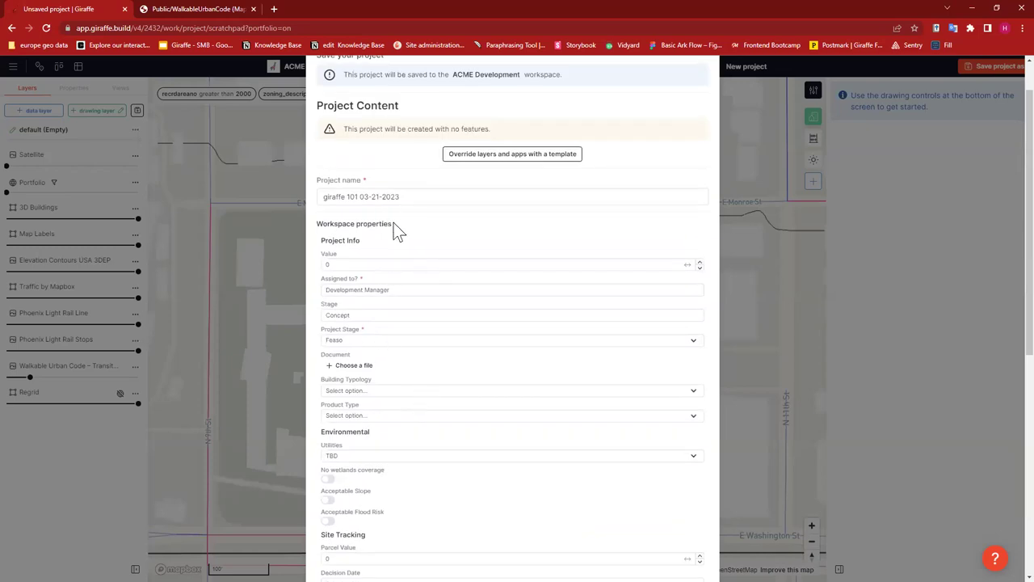
pyautogui.moveTo(317, 223); pyautogui.dragTo(402, 224)
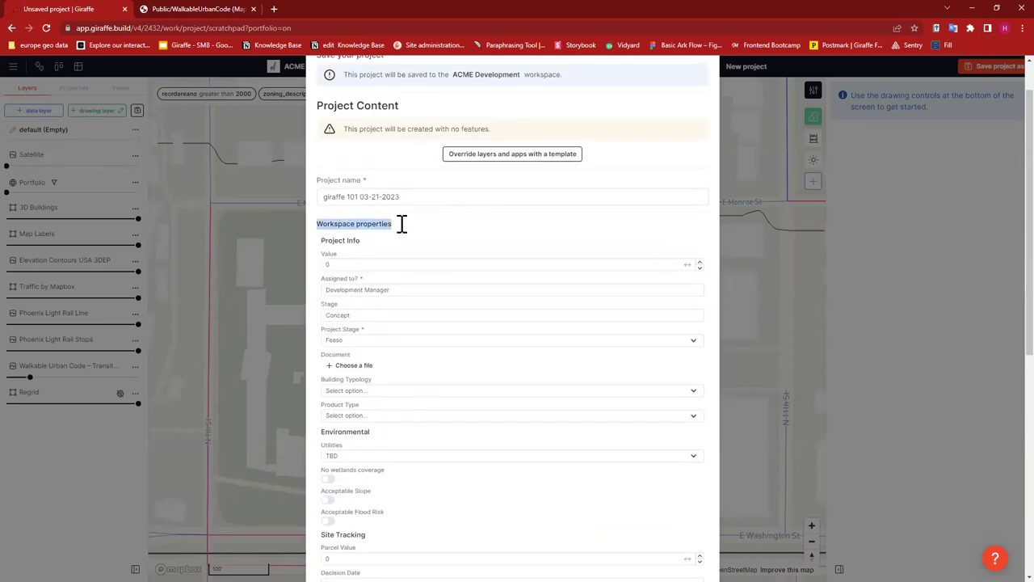
pyautogui.click(407, 231)
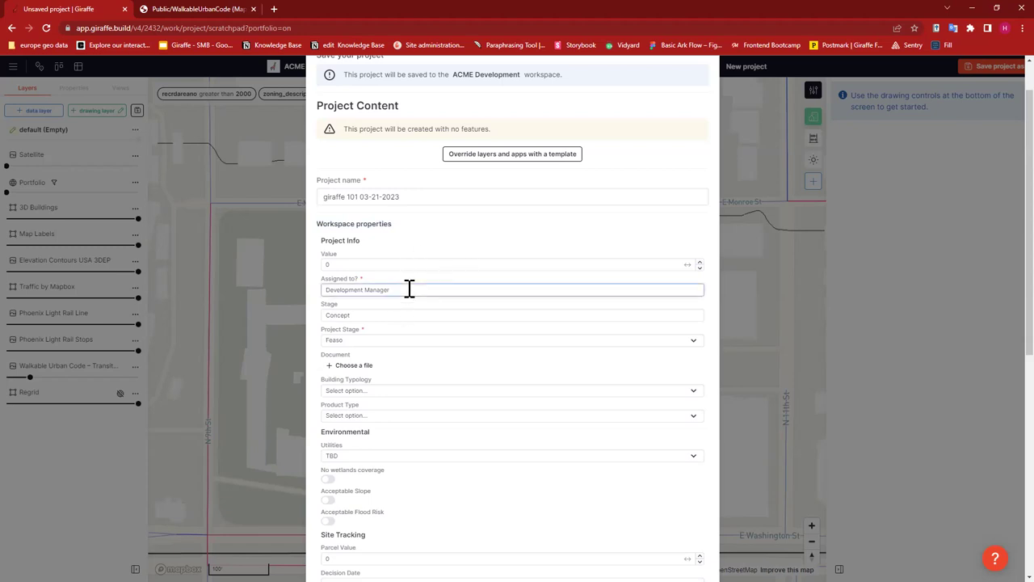
# - Scroll to the end of the form and save the new project
pyautogui.scroll(-2, 468, 362)
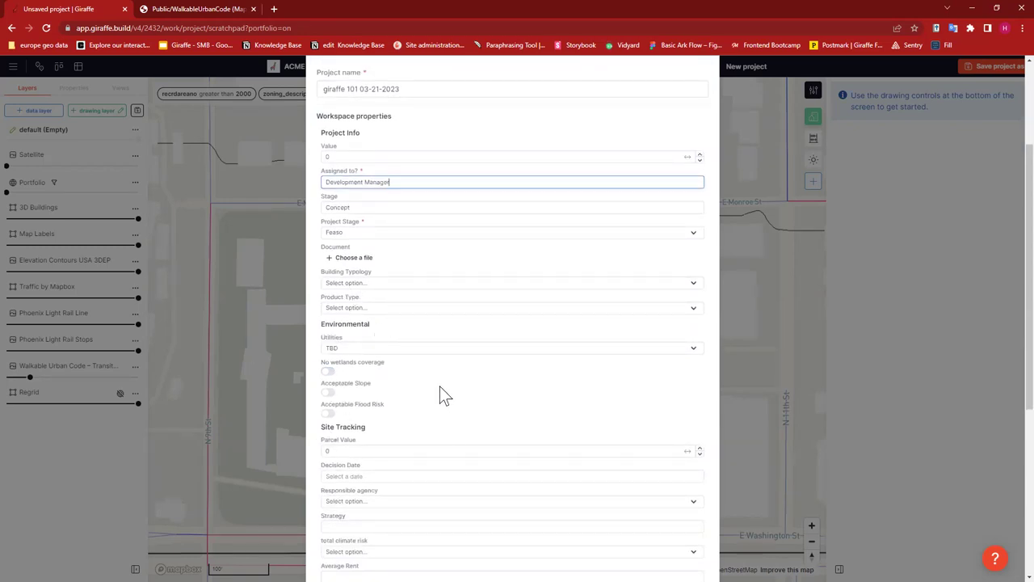
pyautogui.scroll(-5, 440, 388)
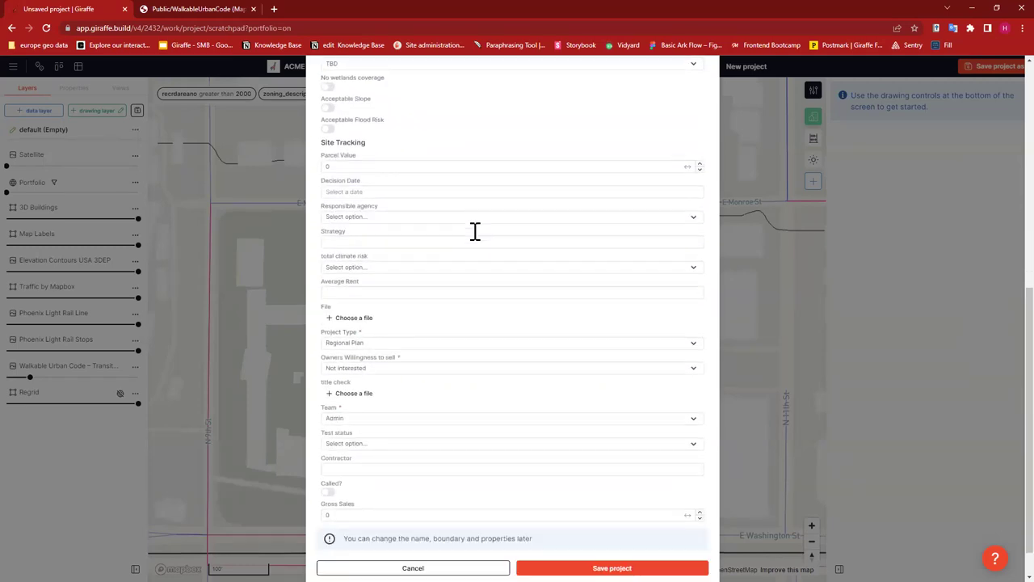
pyautogui.scroll(-1, 442, 253)
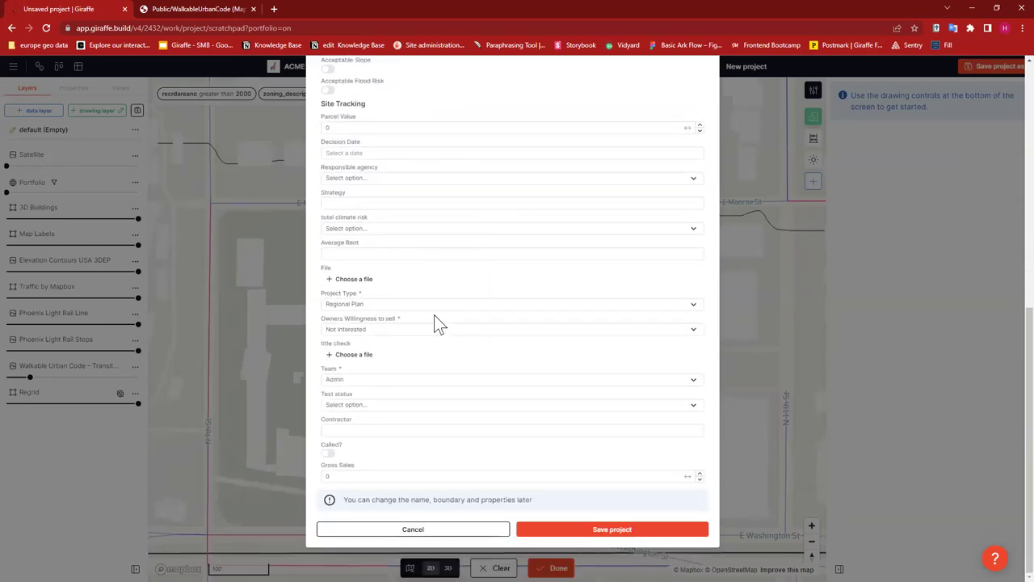
pyautogui.click(605, 529)
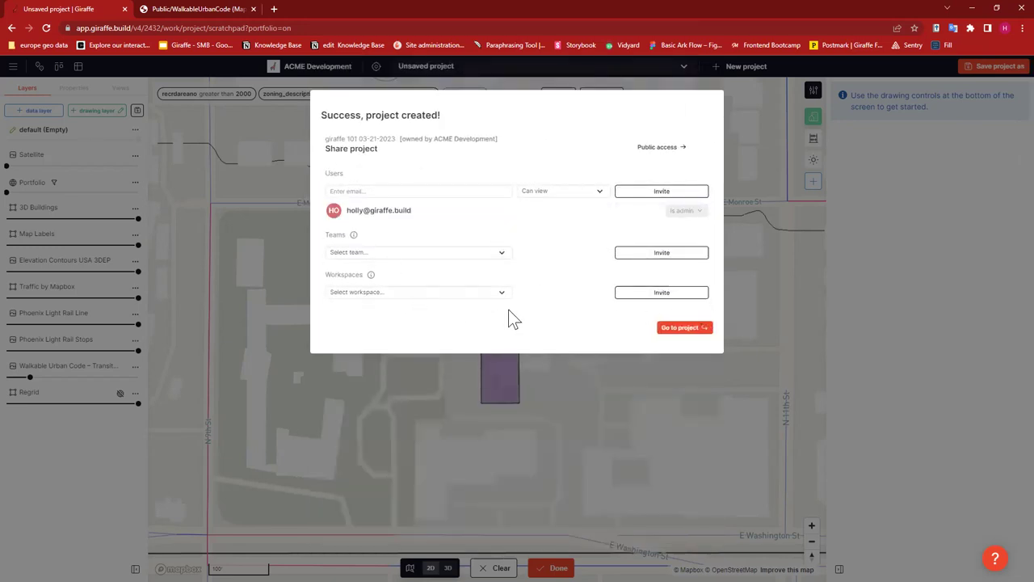
# - Look over the Users, Teams and Workspaces sharing fields without inviting anyone, then go to the project
pyautogui.click(363, 191)
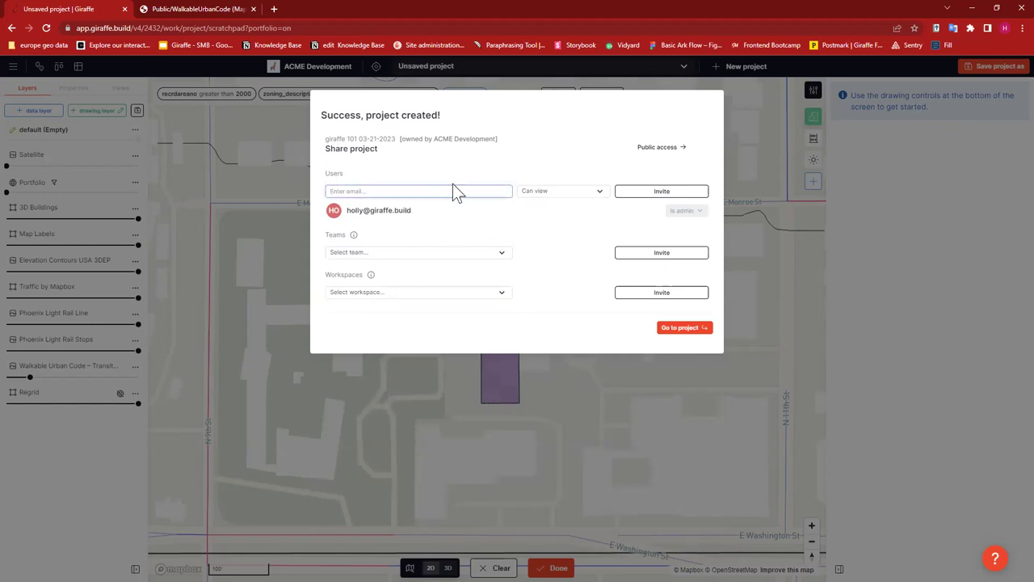
pyautogui.click(475, 252)
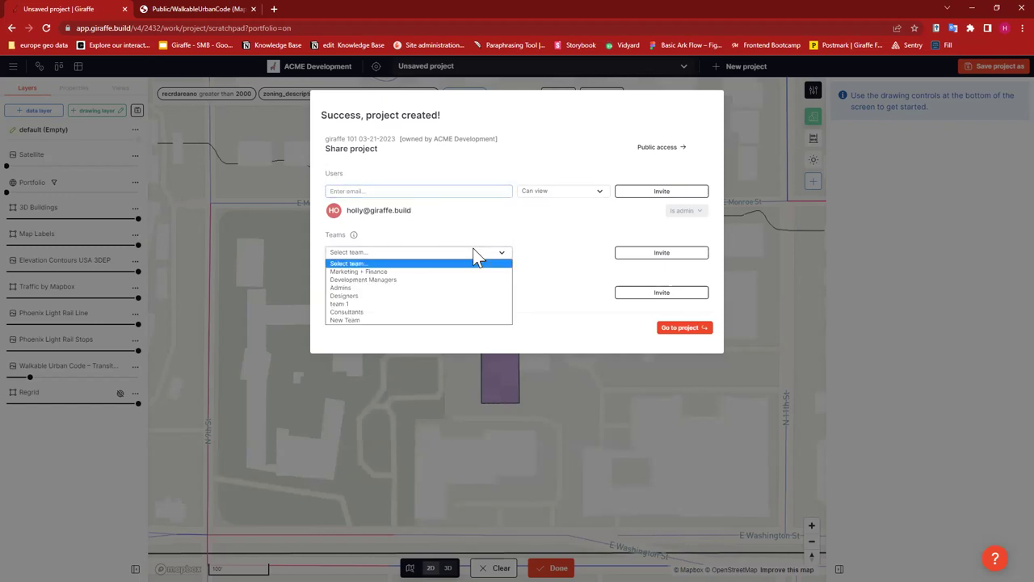
pyautogui.click(404, 264)
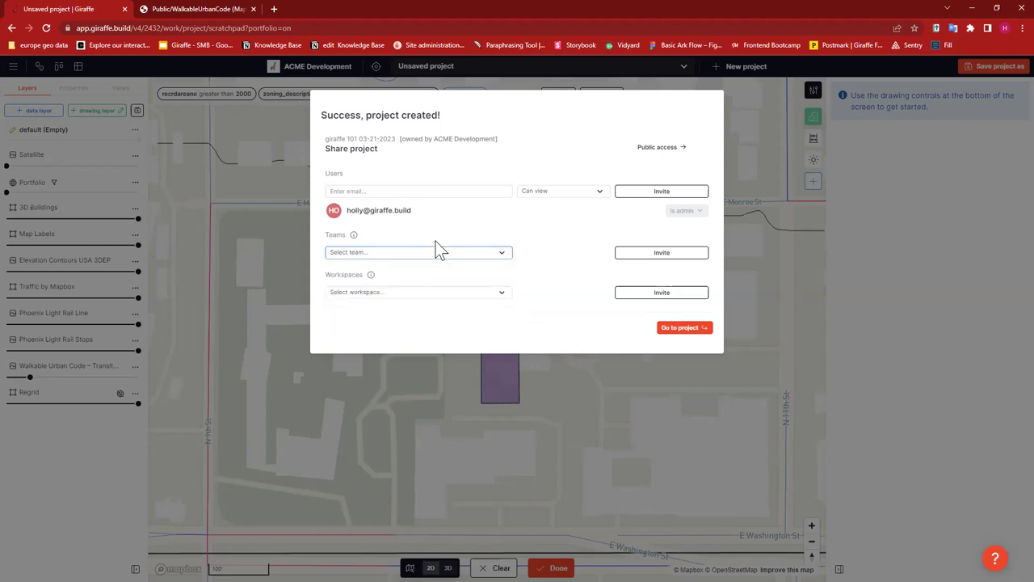
pyautogui.click(443, 295)
pyautogui.click(478, 218)
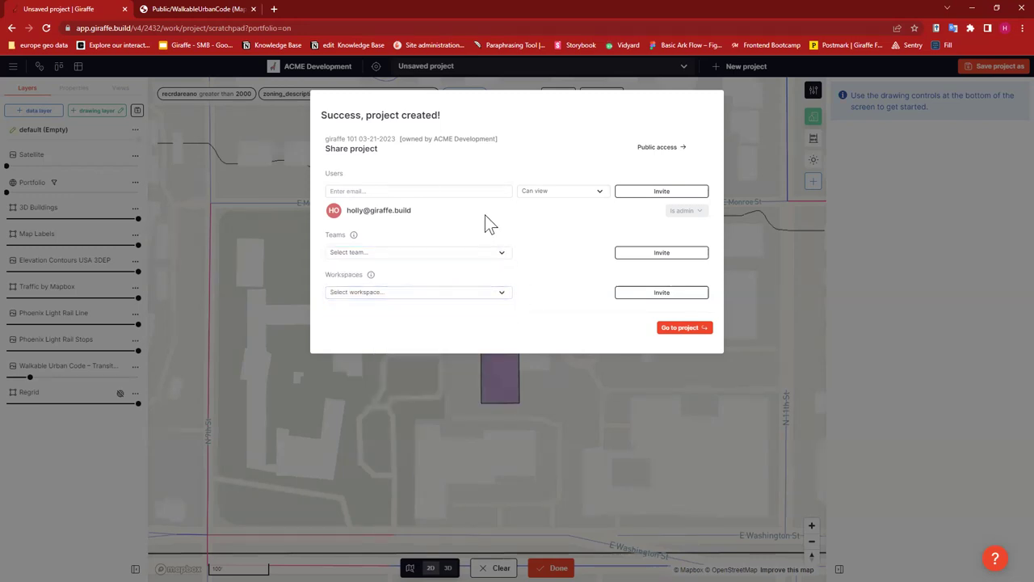
pyautogui.click(340, 188)
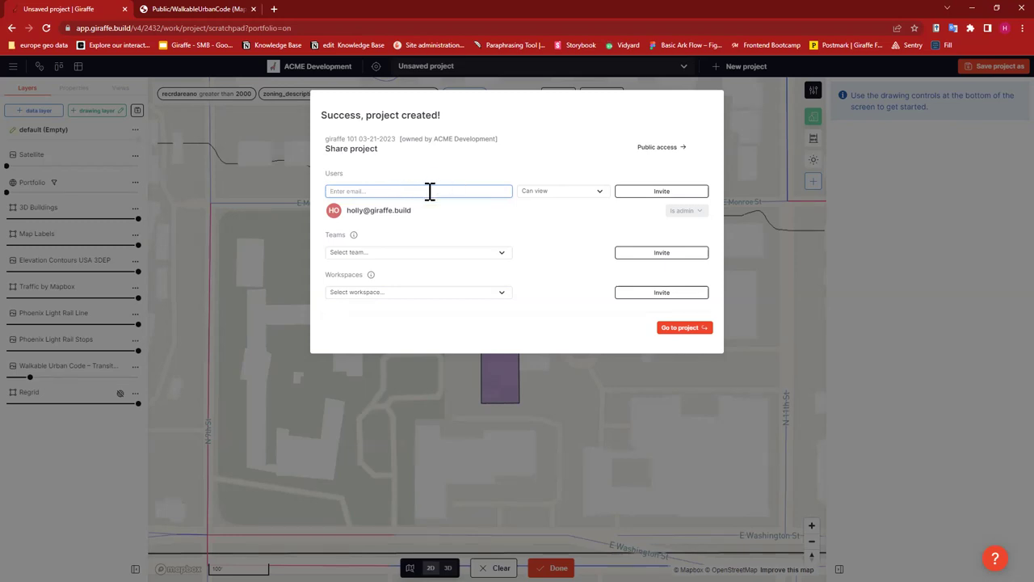
pyautogui.click(580, 228)
pyautogui.click(752, 323)
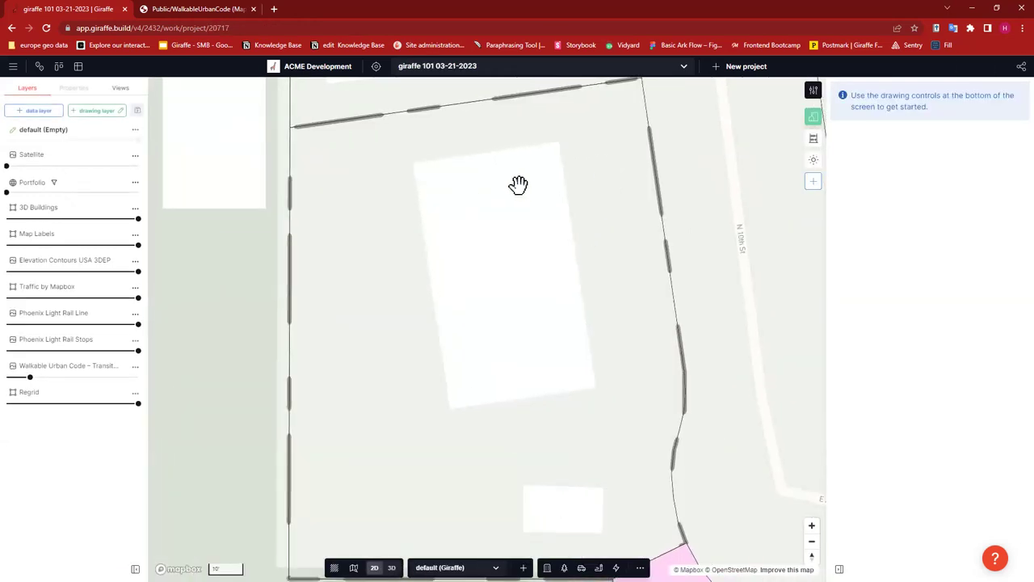
# - Move the Satellite layer to the bottom of the layer list
pyautogui.scroll(-3, 518, 185)
pyautogui.scroll(-2, 601, 170)
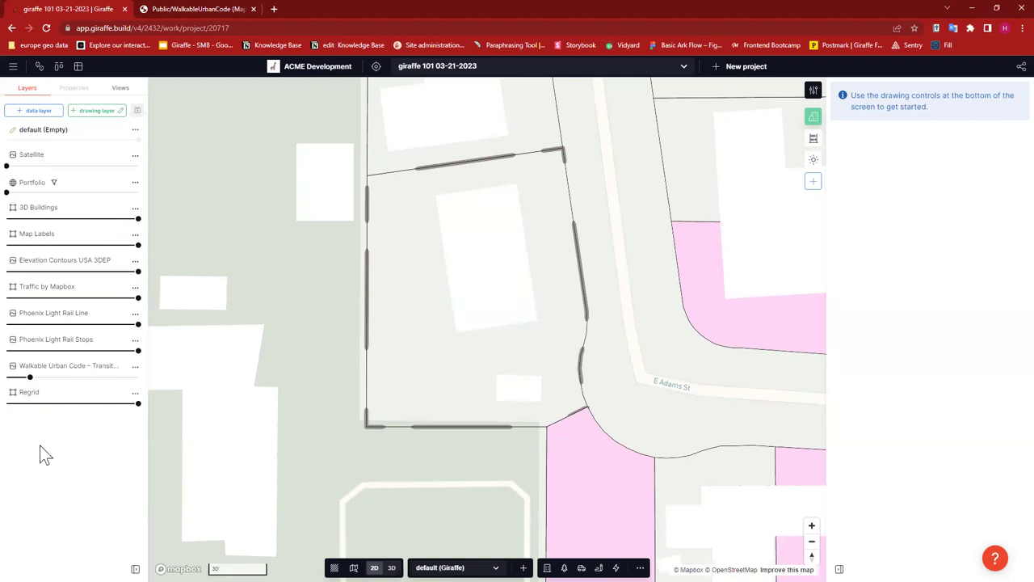
pyautogui.moveTo(97, 366)
pyautogui.moveTo(116, 305)
pyautogui.moveTo(7, 166); pyautogui.dragTo(169, 170)
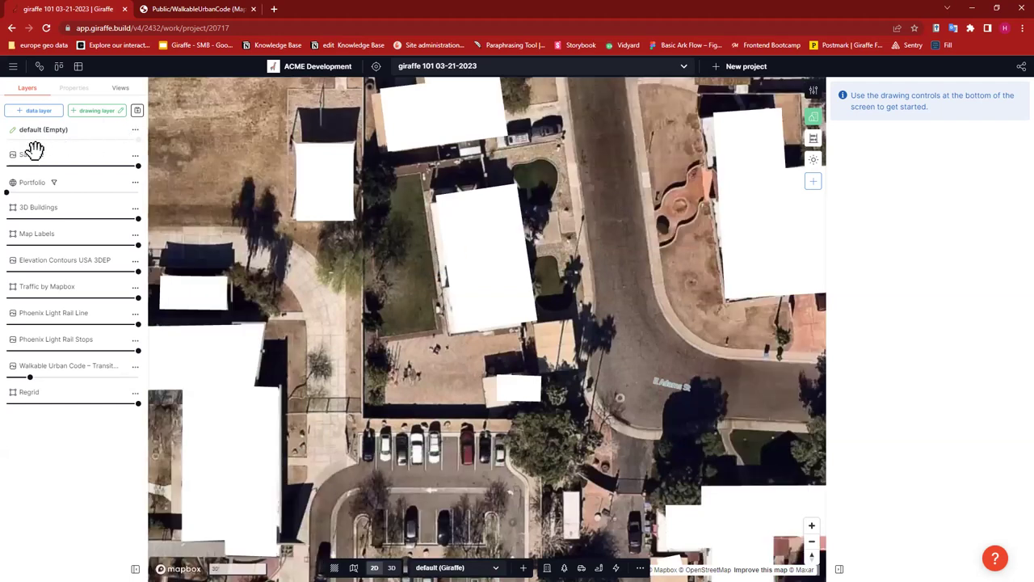
pyautogui.moveTo(80, 155); pyautogui.dragTo(79, 411)
pyautogui.moveTo(70, 150); pyautogui.dragTo(44, 394)
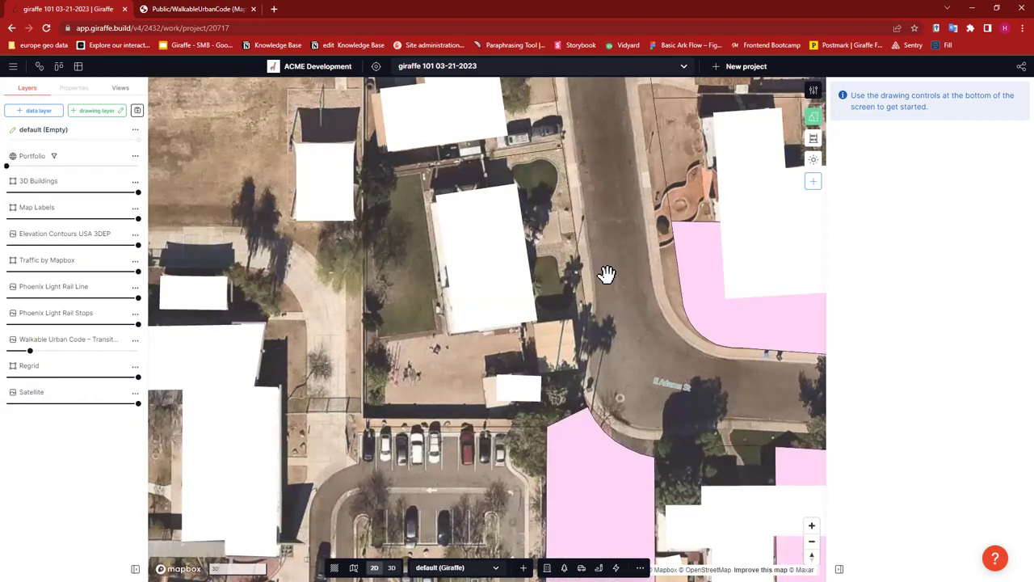
# - Fade Regrid parcels to about 20% and Satellite imagery to 0% opacity
pyautogui.click(31, 378)
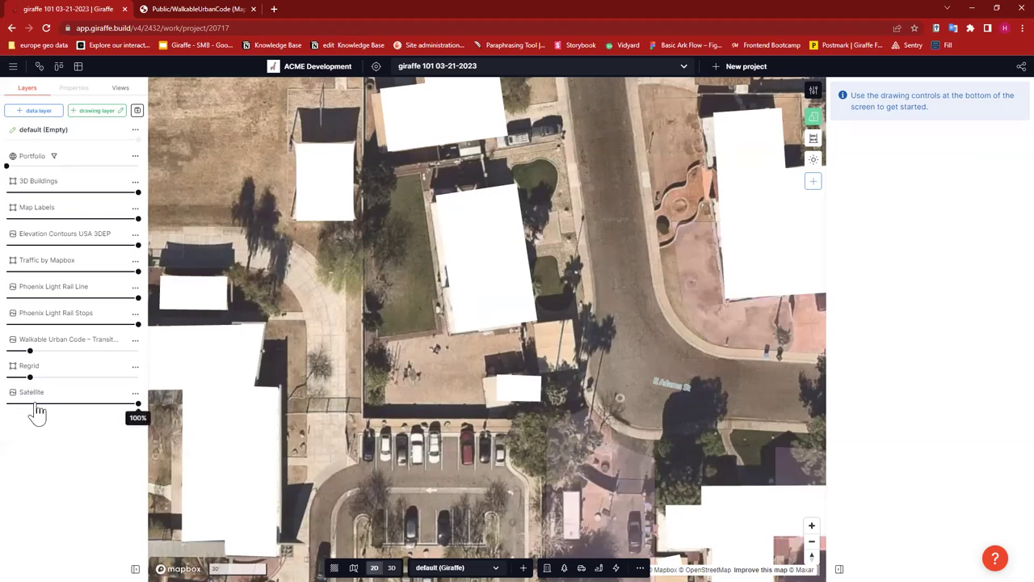
pyautogui.moveTo(135, 401); pyautogui.dragTo(7, 404)
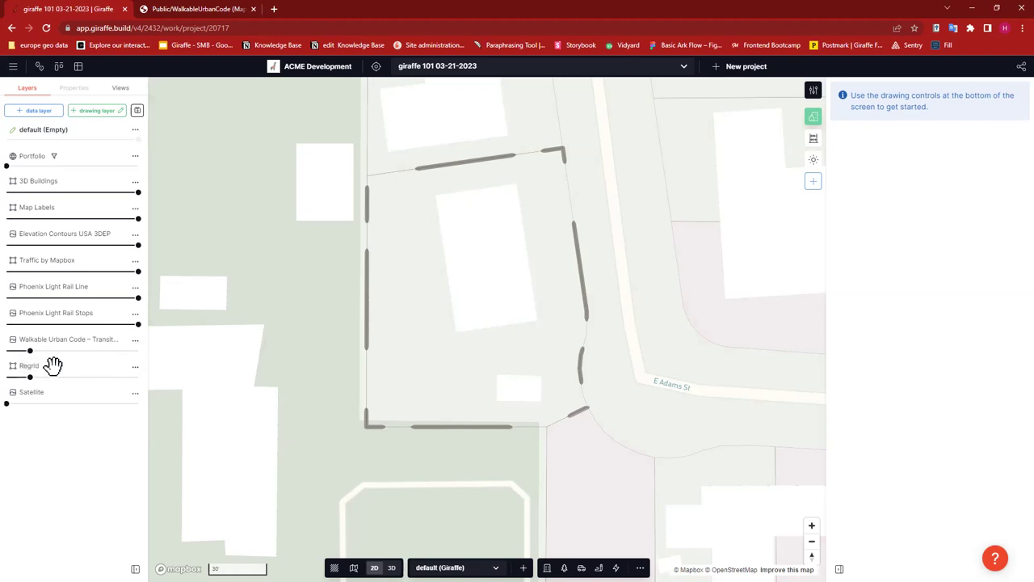
pyautogui.moveTo(74, 365); pyautogui.dragTo(78, 340)
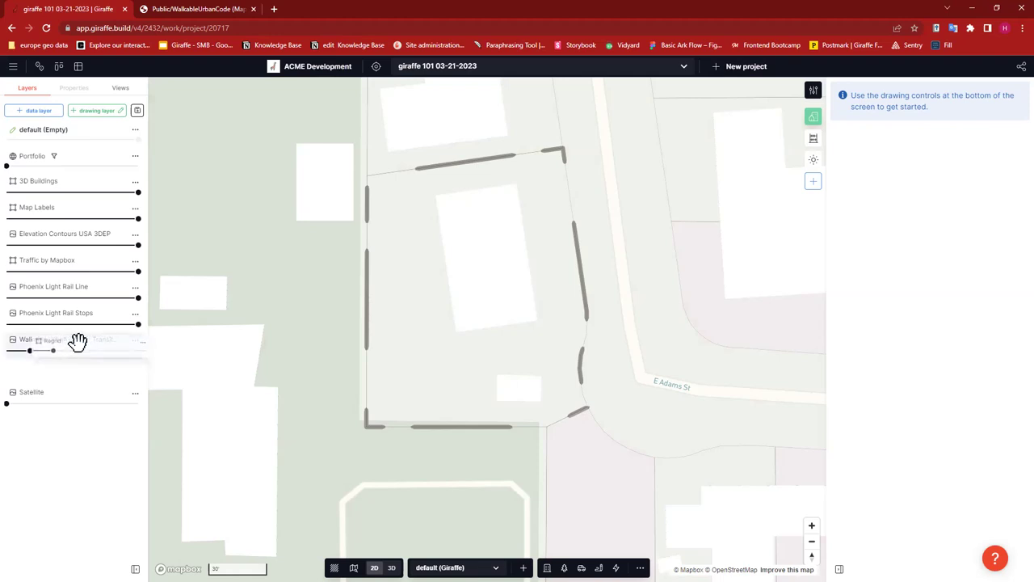
# - Group Regrid with Walkable Urban Code as 'code' and hide the group
pyautogui.moveTo(79, 345); pyautogui.dragTo(79, 343)
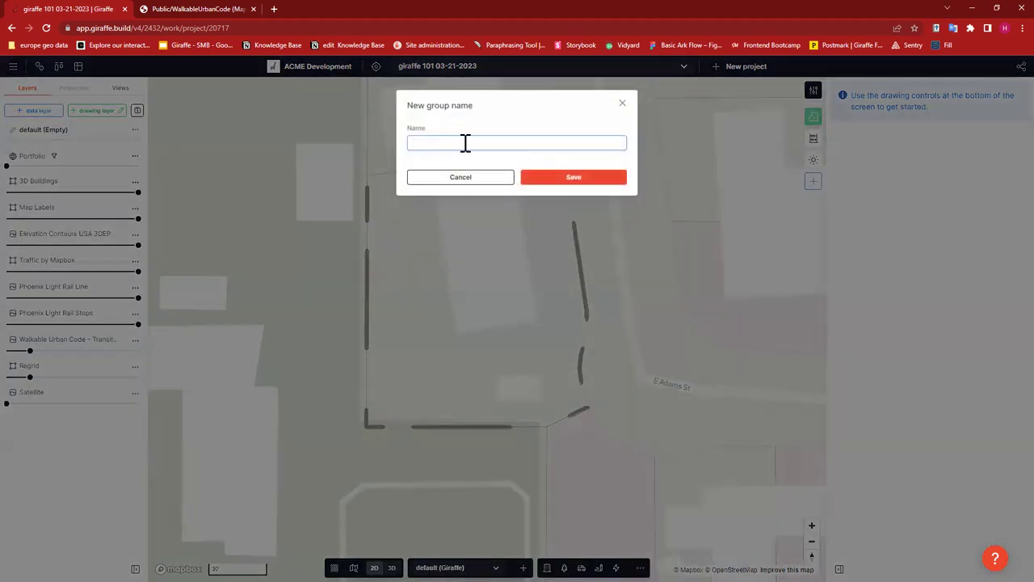
pyautogui.click(587, 179)
pyautogui.moveTo(70, 353)
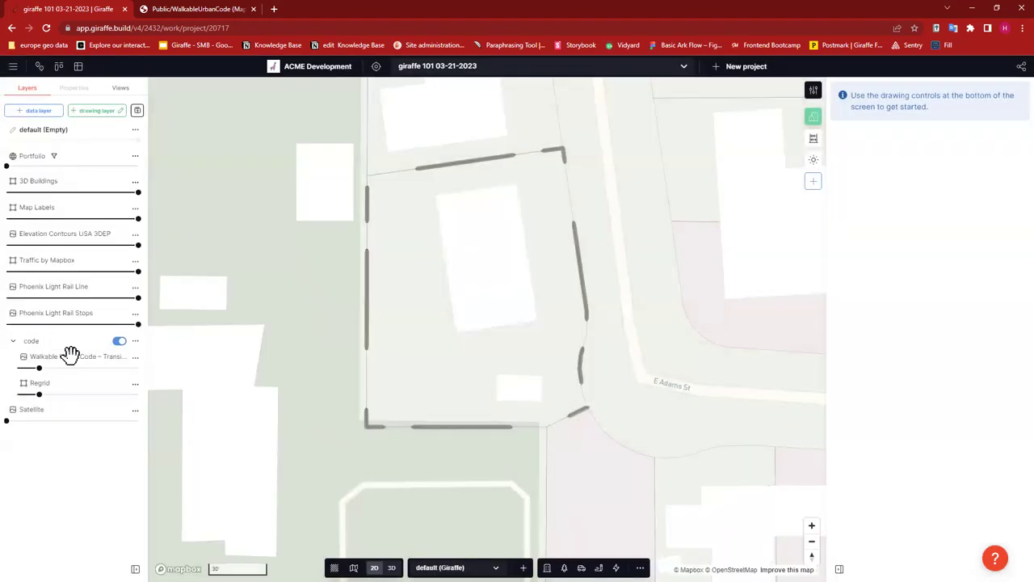
pyautogui.click(120, 342)
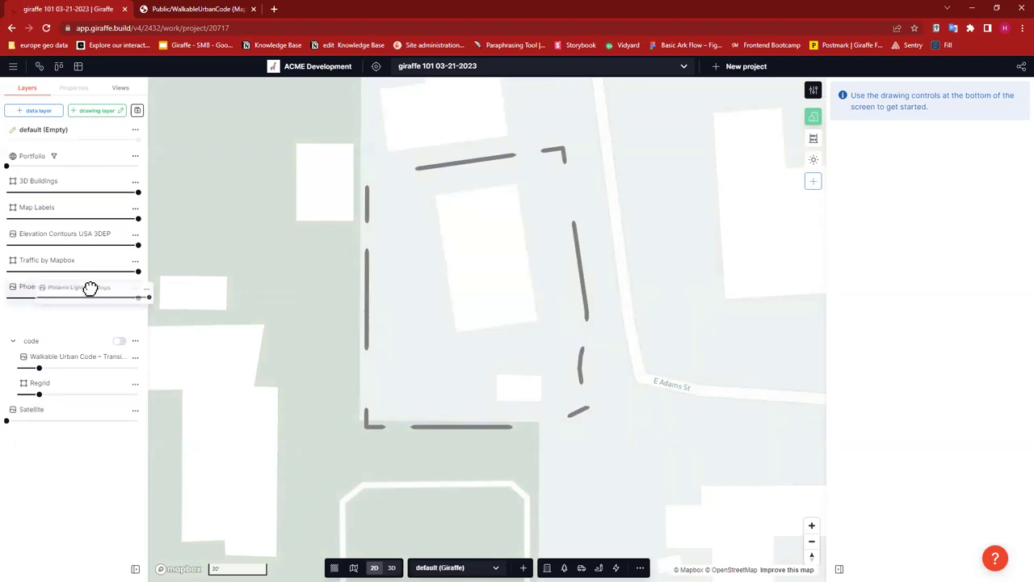
# - Group the light-rail and Traffic by Mapbox layers as 'transit'
pyautogui.hotkey('ctrl', 'g')
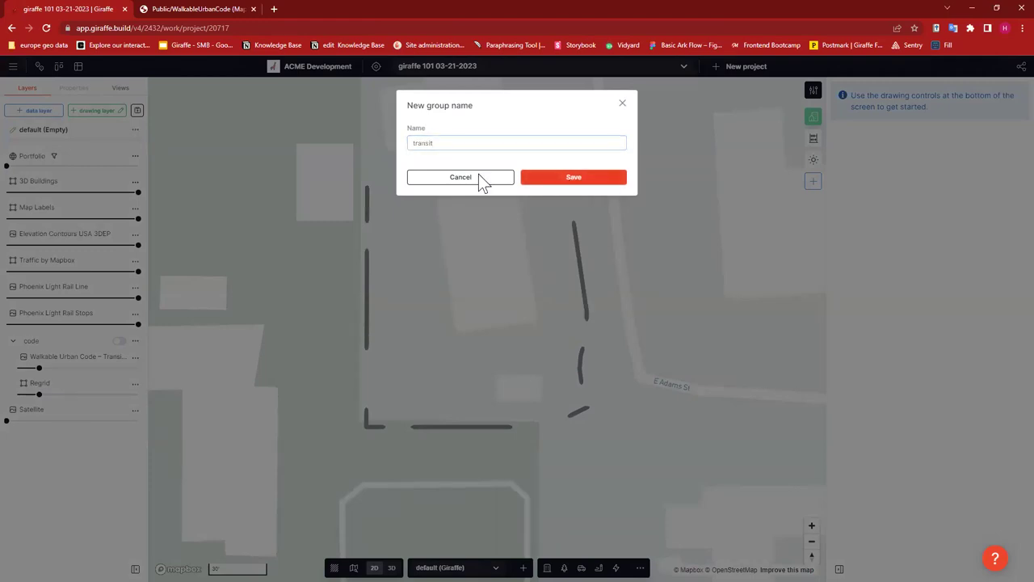
pyautogui.press('Return')
pyautogui.moveTo(65, 260); pyautogui.dragTo(118, 292)
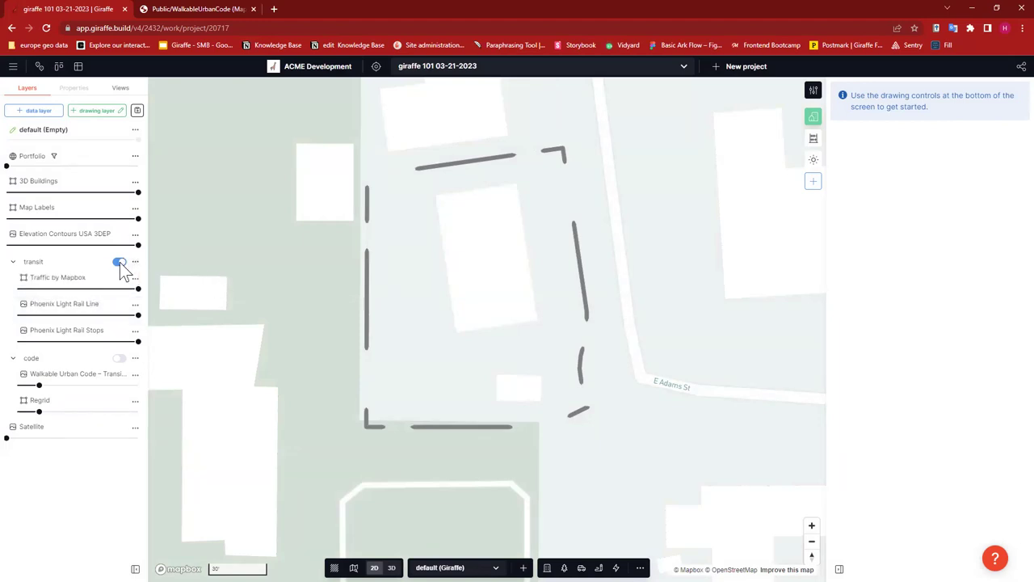
pyautogui.click(119, 263)
# - Place Elevation Contours USA 3DEP just above Satellite, below the code group
pyautogui.moveTo(72, 276); pyautogui.dragTo(36, 432)
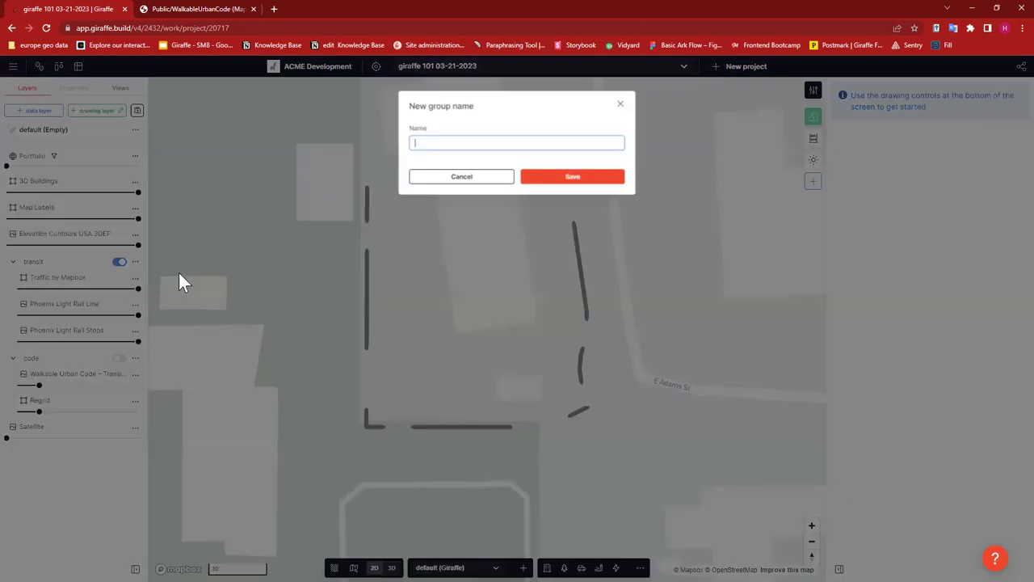
pyautogui.click(56, 183)
pyautogui.moveTo(46, 232); pyautogui.dragTo(28, 438)
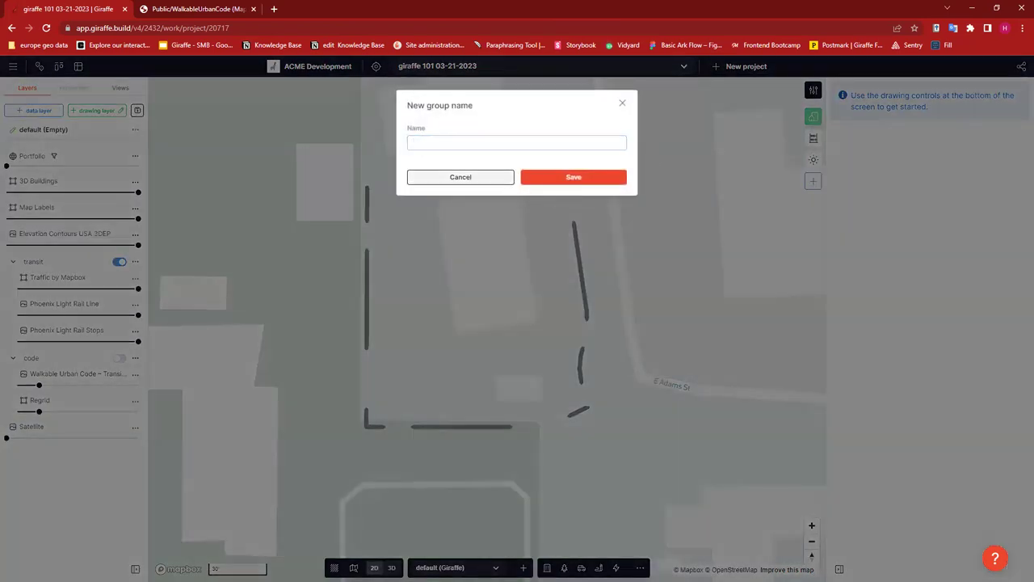
pyautogui.click(499, 181)
pyautogui.moveTo(82, 248); pyautogui.dragTo(34, 396)
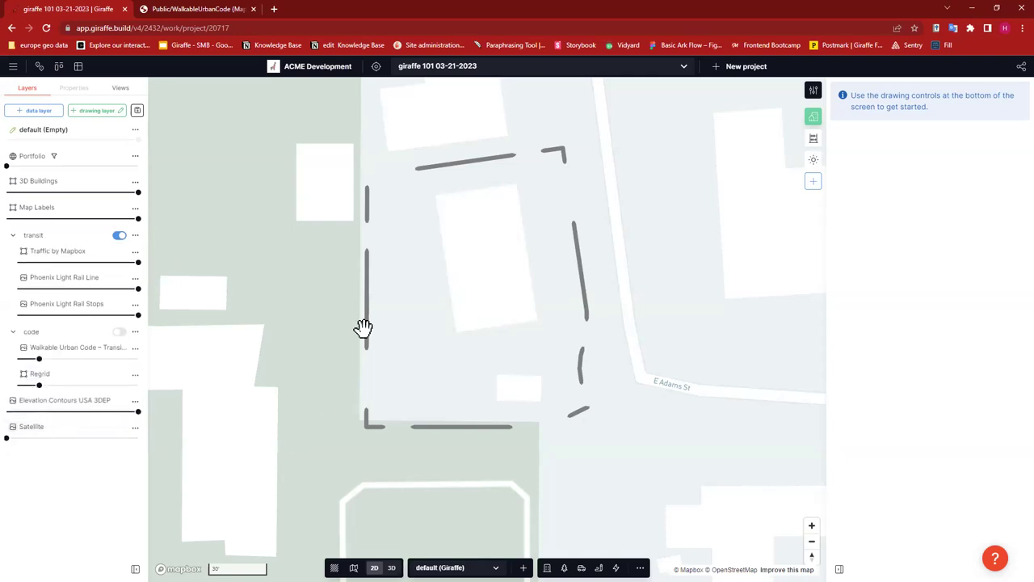
# - Fade the Satellite imagery out to zero opacity
pyautogui.scroll(-2, 461, 374)
pyautogui.scroll(-3, 461, 362)
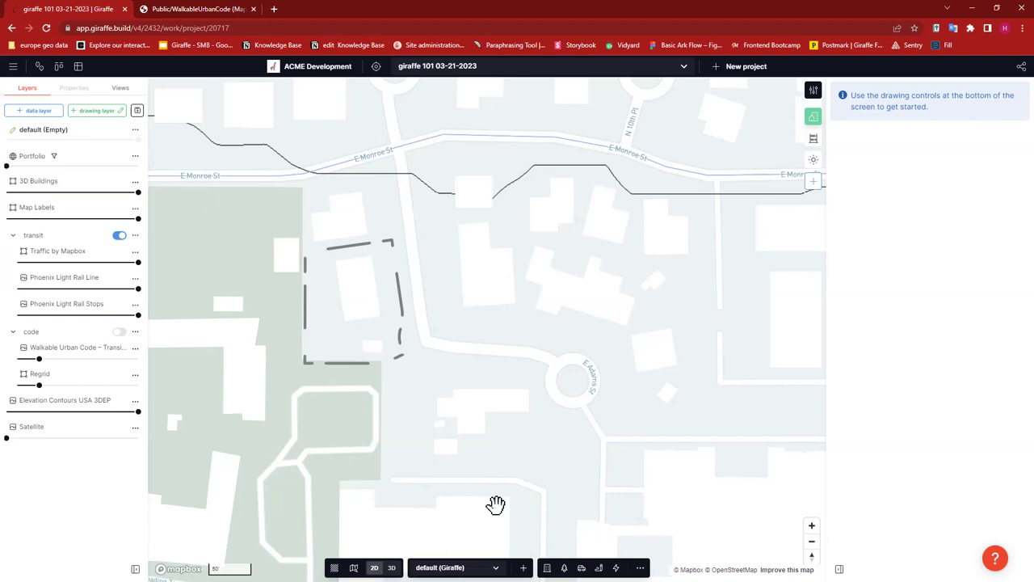
pyautogui.moveTo(12, 437); pyautogui.dragTo(146, 437)
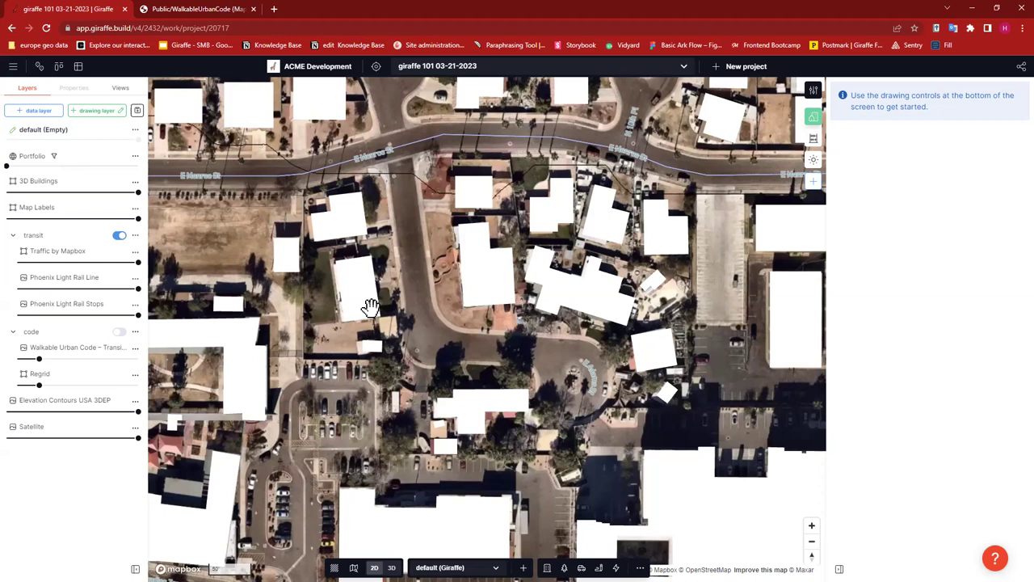
pyautogui.moveTo(139, 439); pyautogui.dragTo(7, 438)
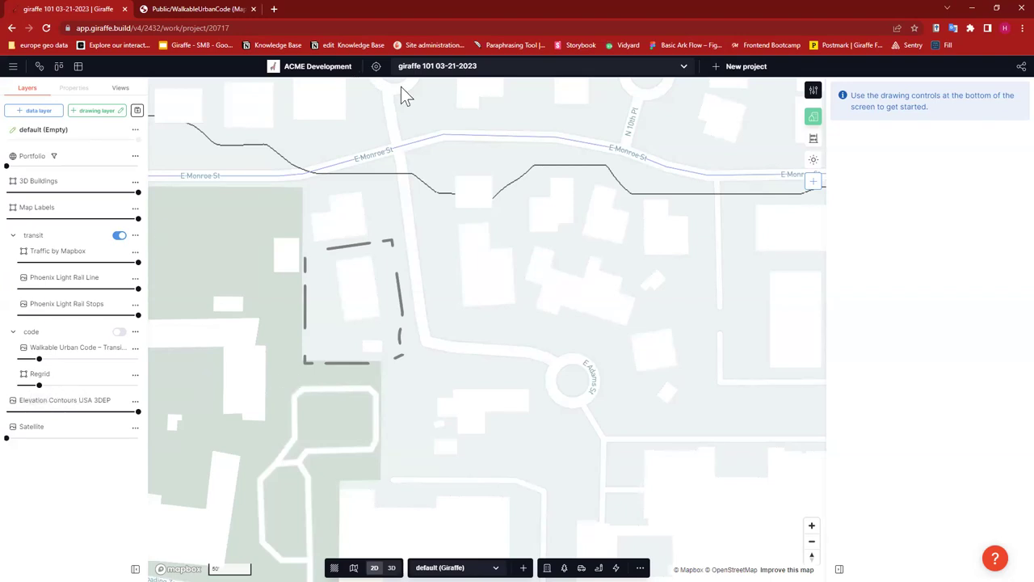
# - Center and zoom onto the dashed site outline south of E Monroe St
pyautogui.moveTo(478, 295); pyautogui.dragTo(489, 289)
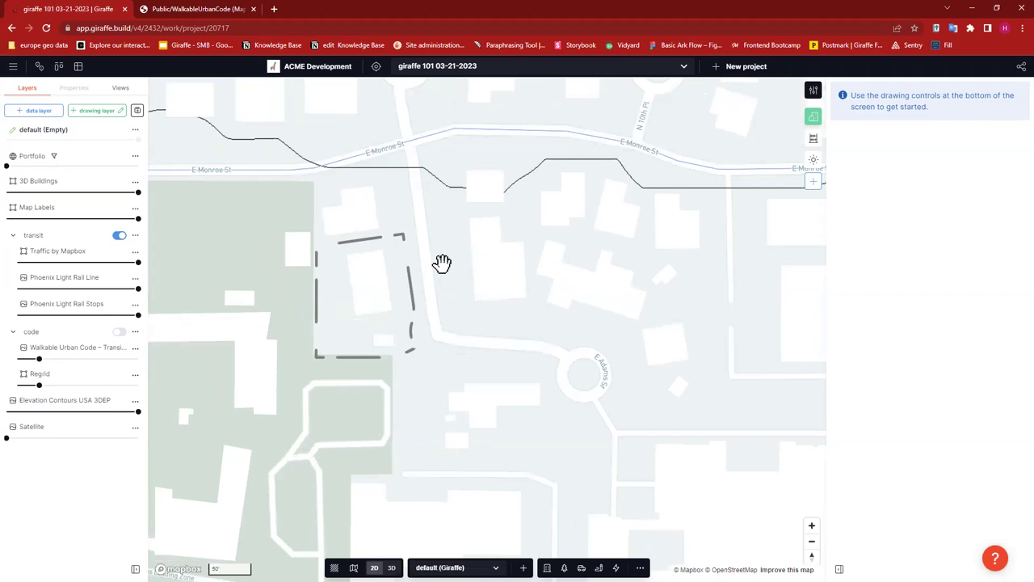
pyautogui.moveTo(442, 264); pyautogui.dragTo(471, 245)
pyautogui.scroll(3, 424, 284)
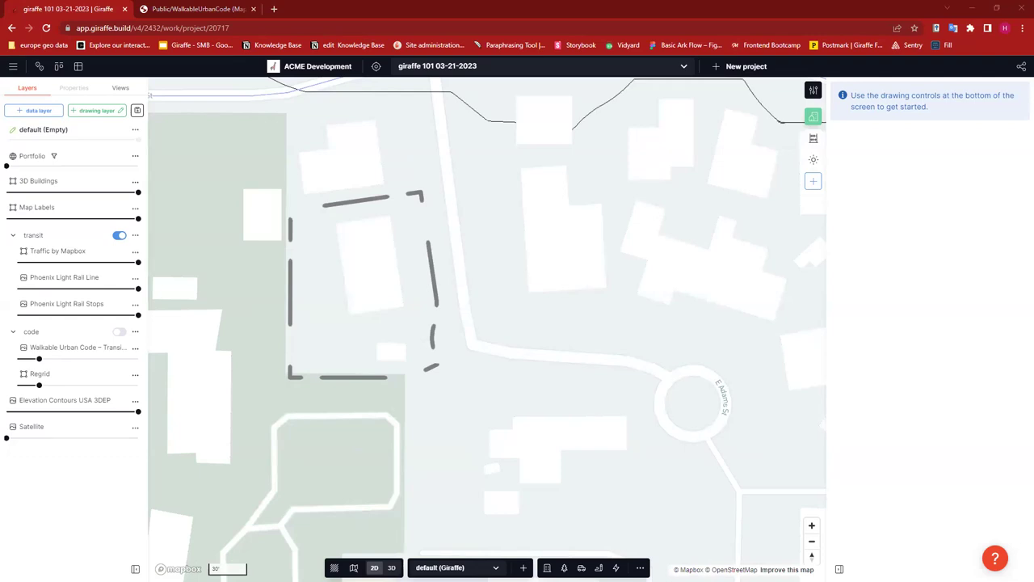
pyautogui.moveTo(505, 170); pyautogui.dragTo(564, 187)
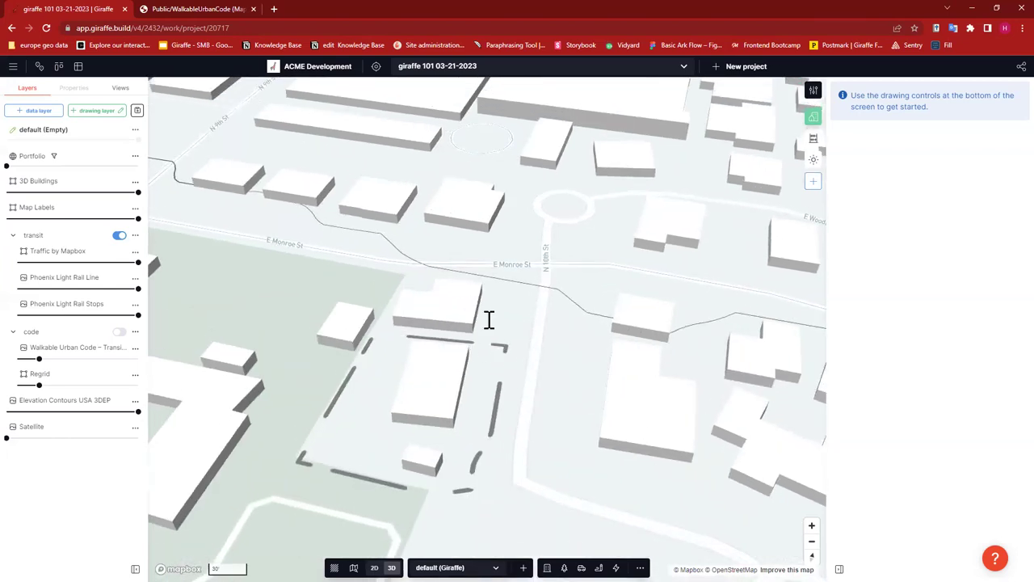
# - Copy the six buildings around the site from 3D Buildings as editable features
pyautogui.click(487, 318)
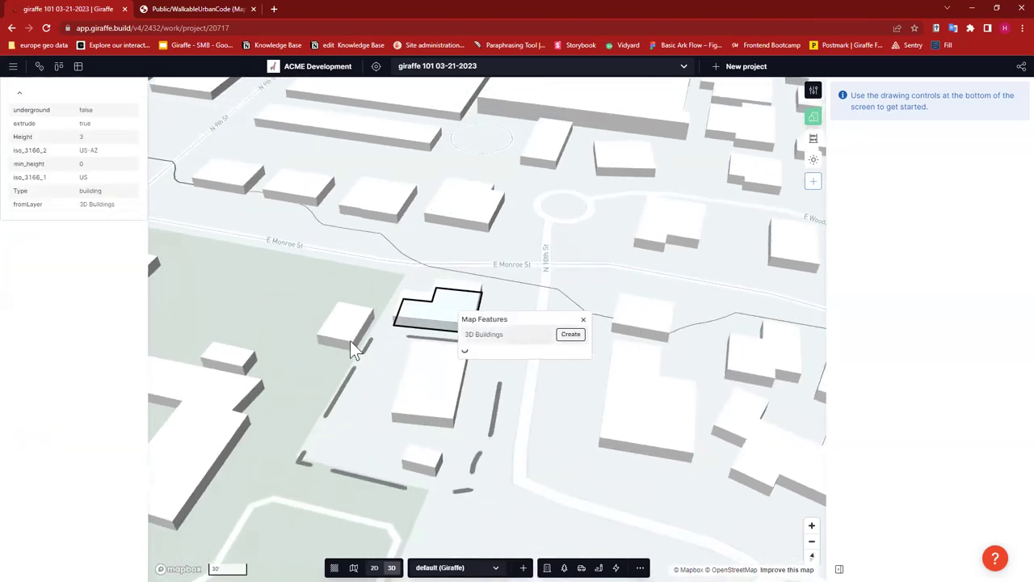
pyautogui.click(412, 355)
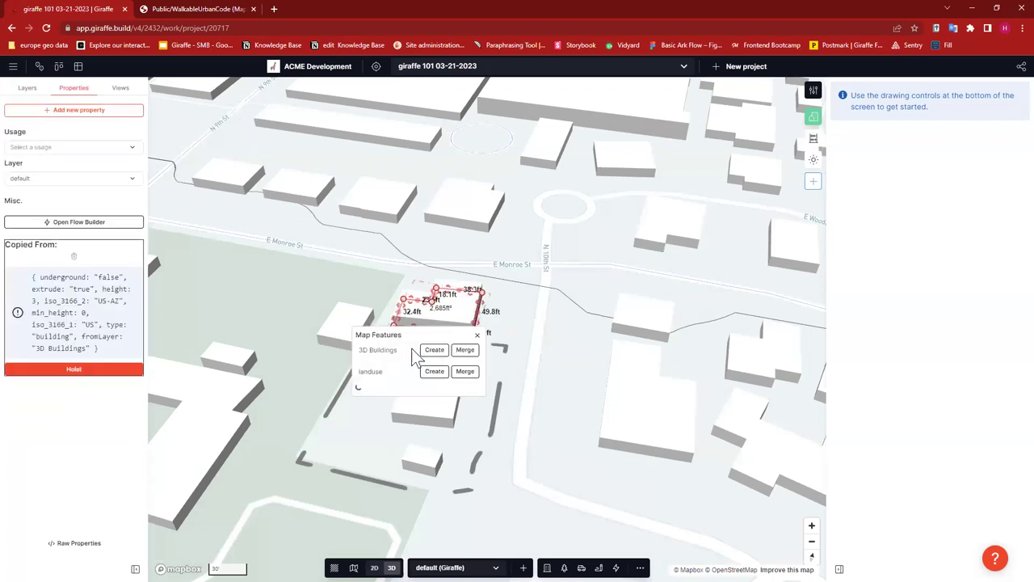
pyautogui.click(435, 350)
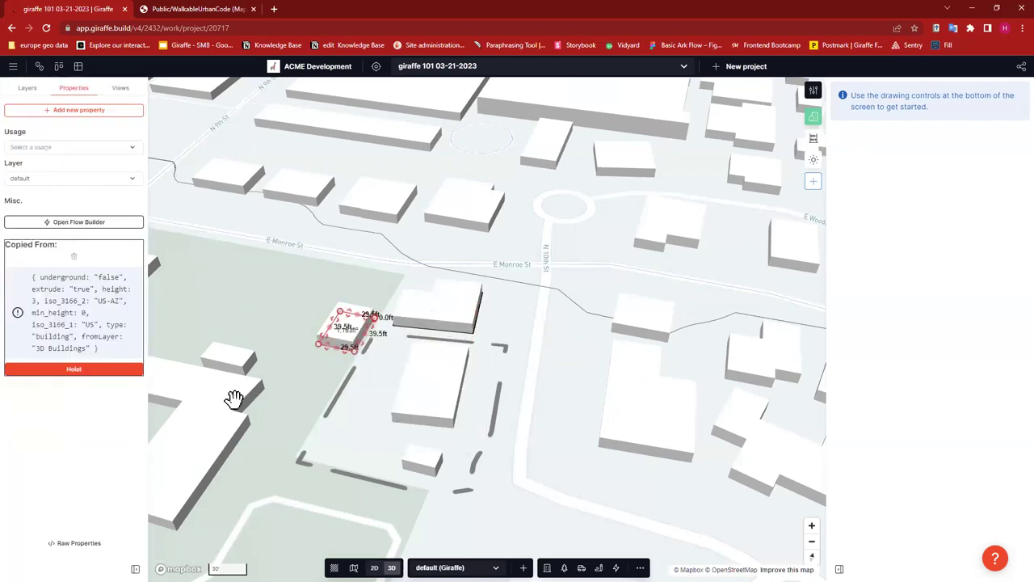
pyautogui.click(239, 359)
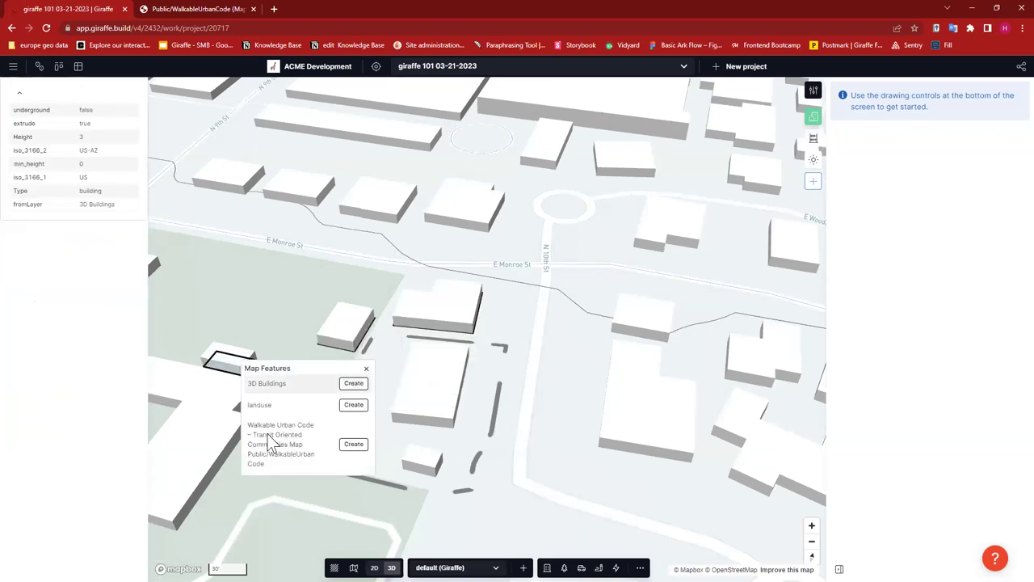
pyautogui.click(214, 430)
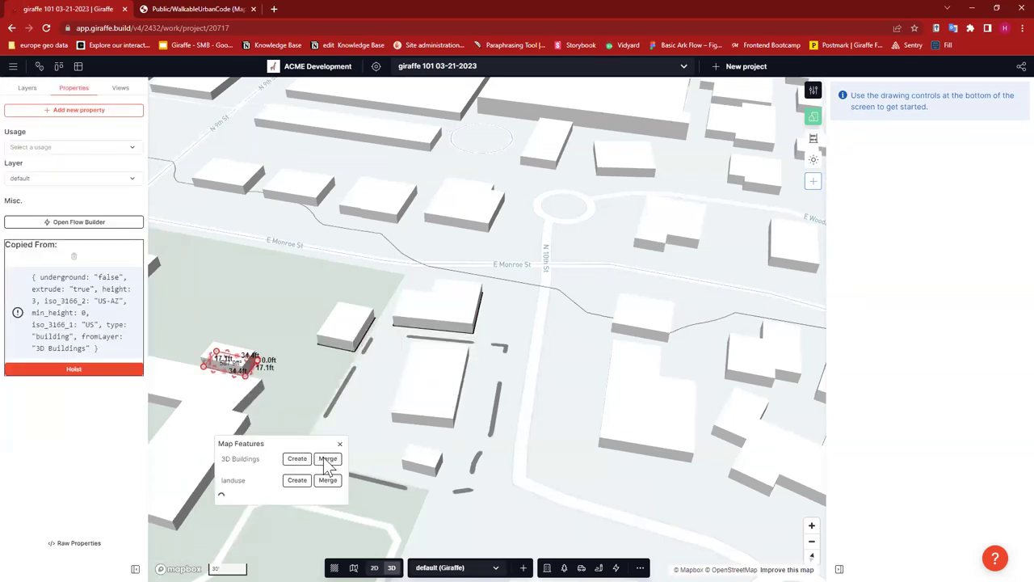
pyautogui.click(651, 323)
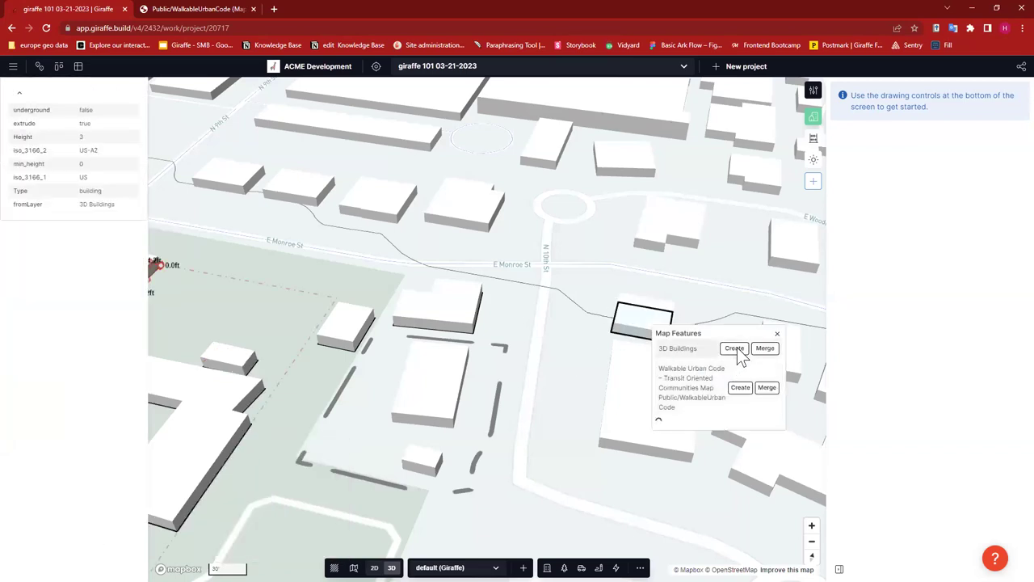
pyautogui.click(626, 403)
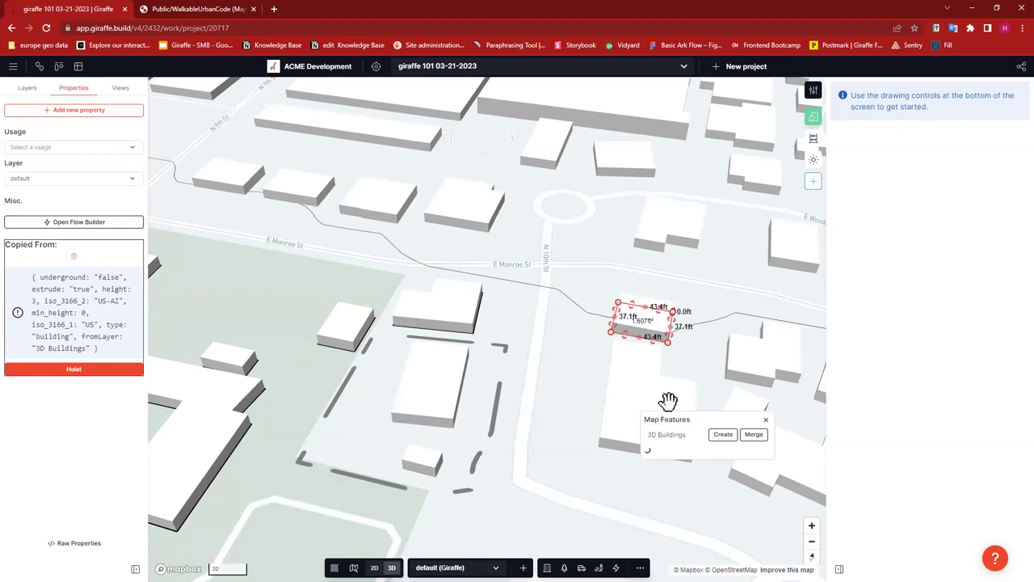
pyautogui.click(724, 436)
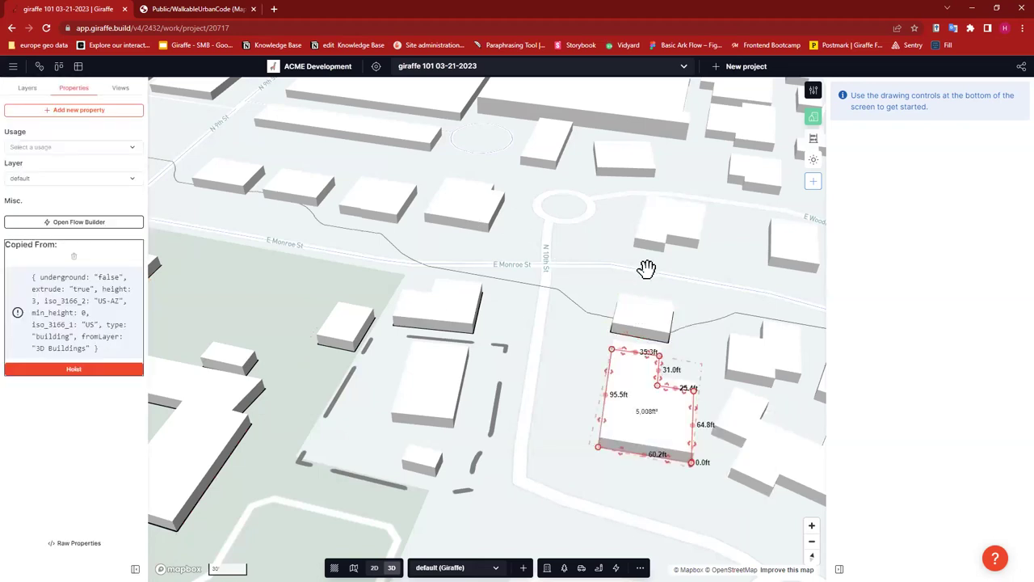
# - Box-select all six copied buildings together
pyautogui.scroll(-3, 547, 246)
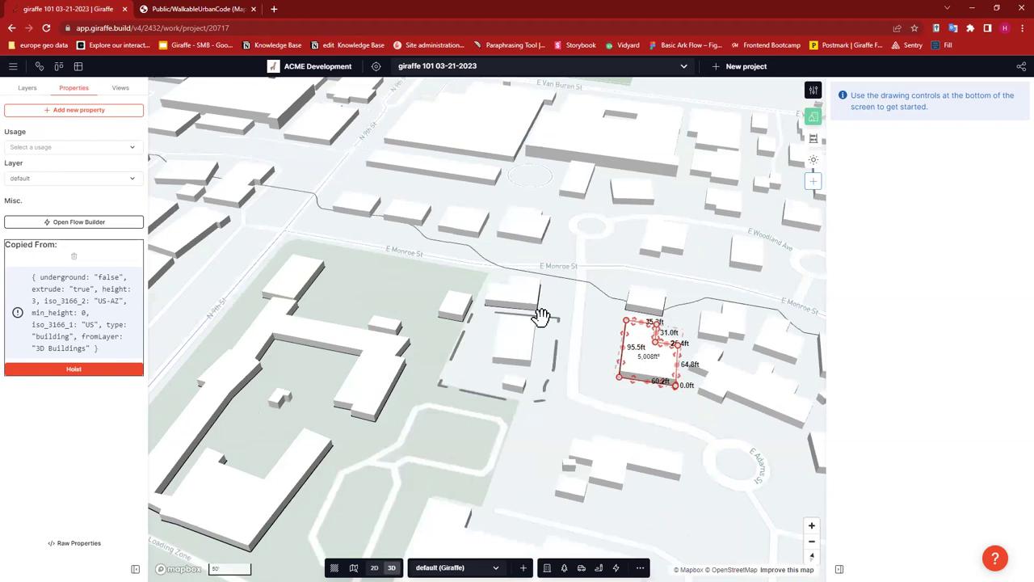
pyautogui.scroll(-2, 541, 316)
pyautogui.keyDown('shift'); pyautogui.moveTo(600, 366); pyautogui.dragTo(707, 475); pyautogui.keyUp('shift')
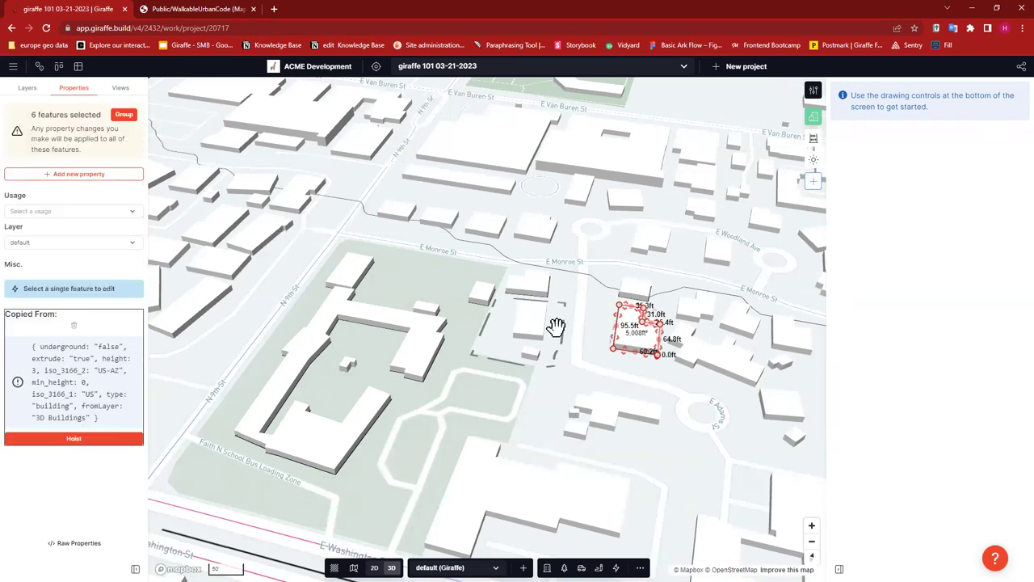
pyautogui.keyDown('shift'); pyautogui.moveTo(188, 224); pyautogui.dragTo(703, 477); pyautogui.keyUp('shift')
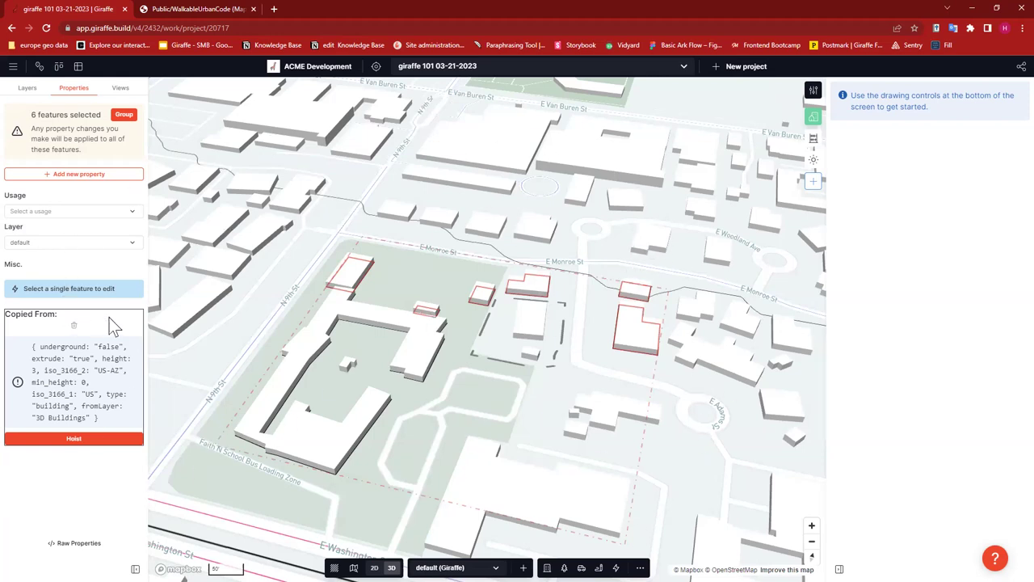
# - Strip Copied From from the six buildings, set their usage to Context and levels to 1
pyautogui.click(72, 326)
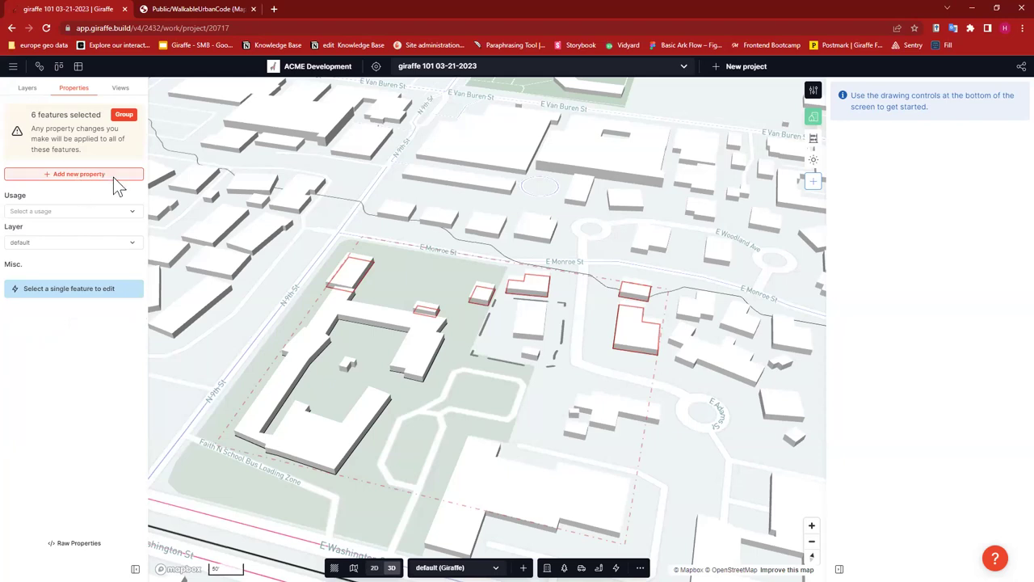
pyautogui.click(88, 211)
pyautogui.write('cont')
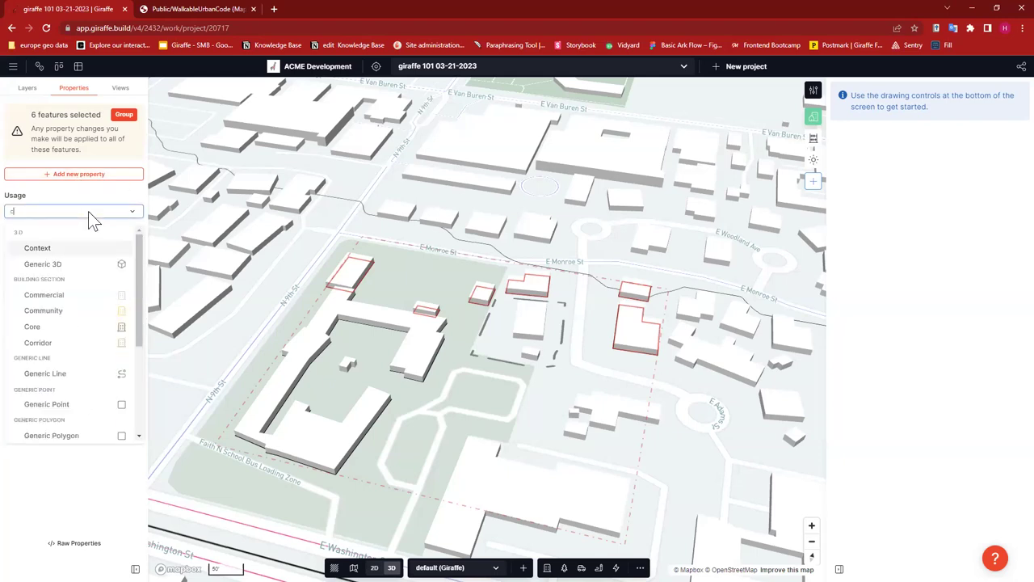
pyautogui.click(89, 248)
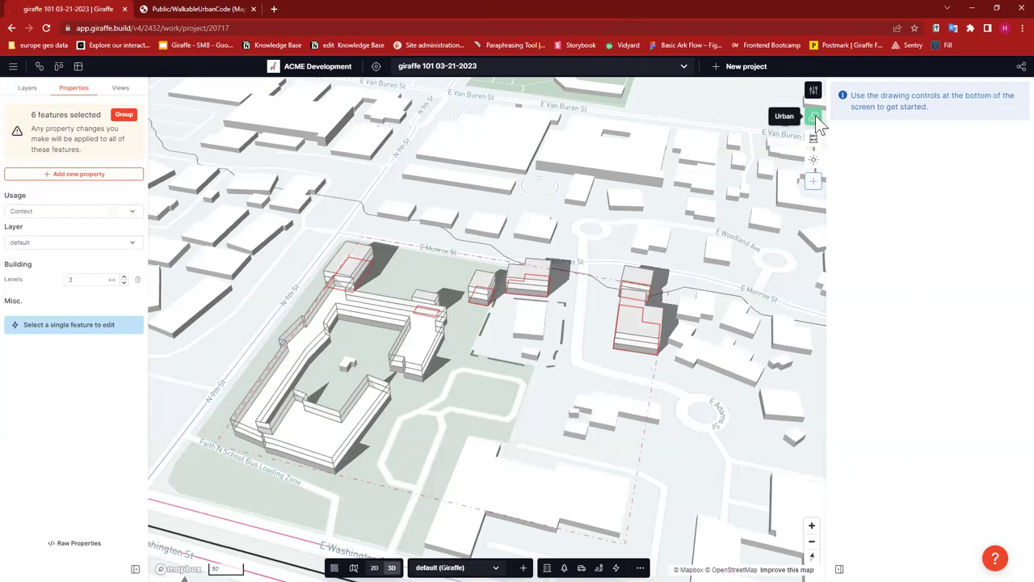
pyautogui.click(123, 282)
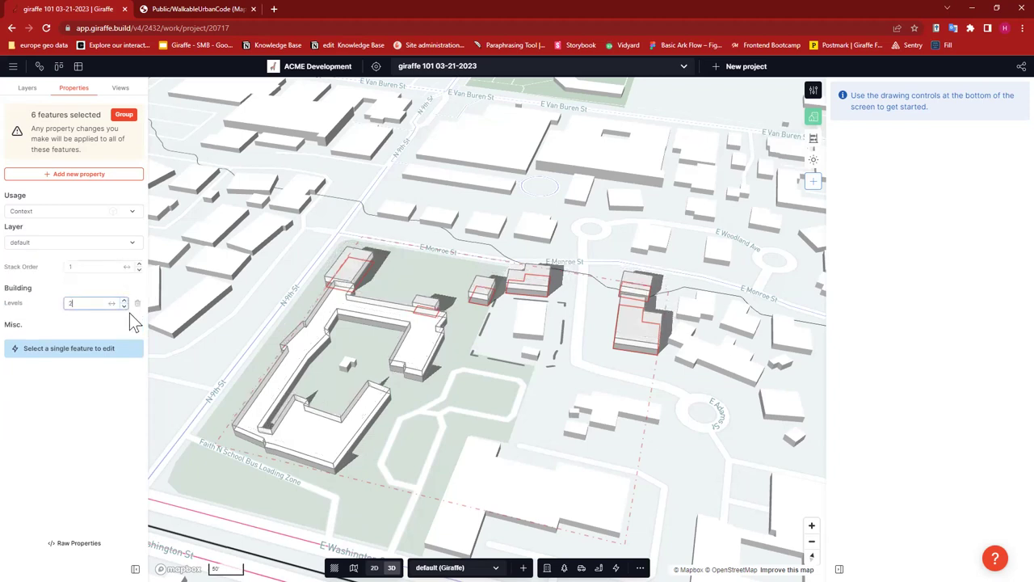
pyautogui.click(124, 306)
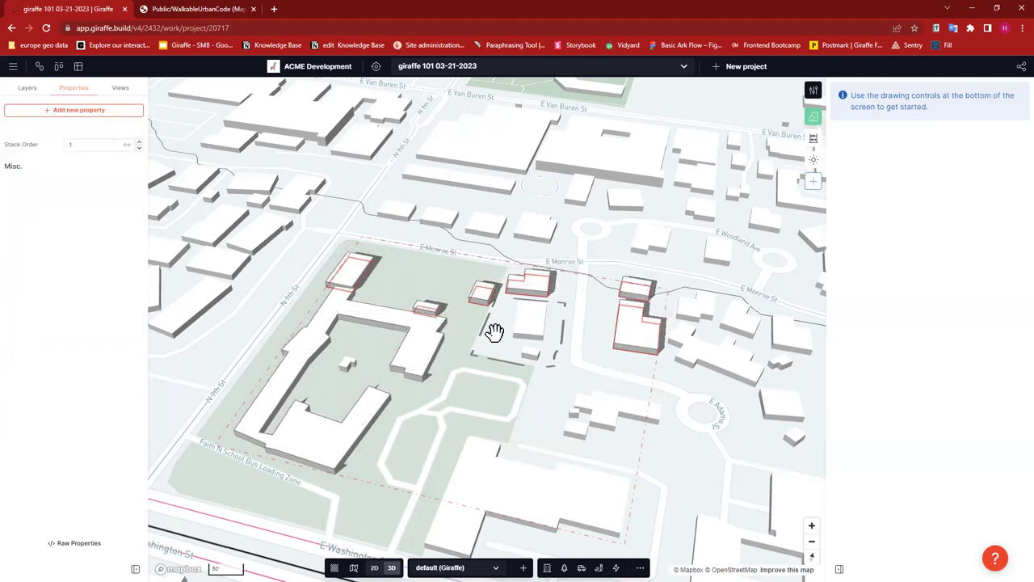
pyautogui.click(599, 120)
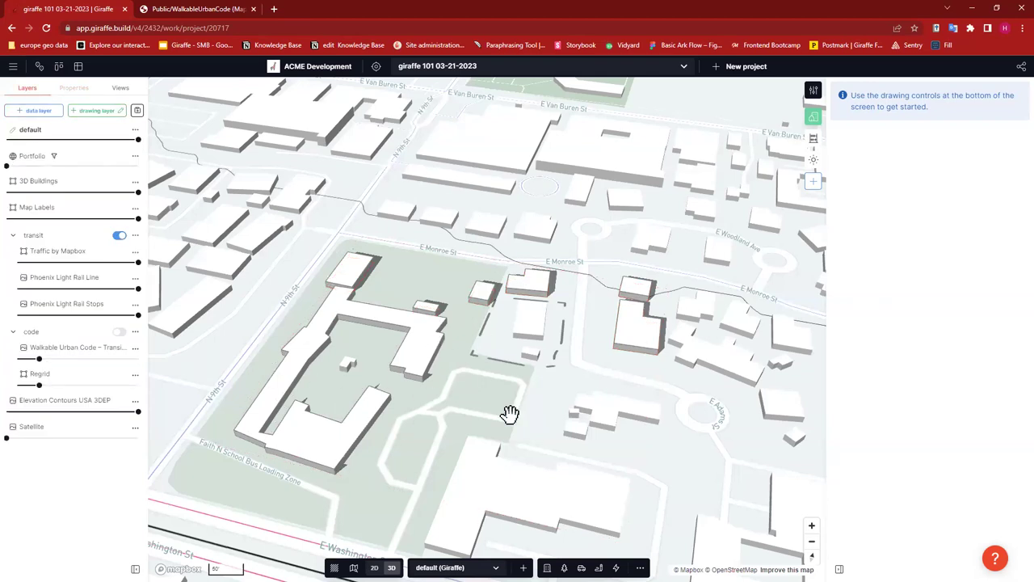
# - Fade the base 3D Buildings layer to 0 opacity and turn on the code layers around the site
pyautogui.moveTo(501, 415); pyautogui.dragTo(490, 422)
pyautogui.moveTo(669, 447); pyautogui.dragTo(661, 468, button='right')
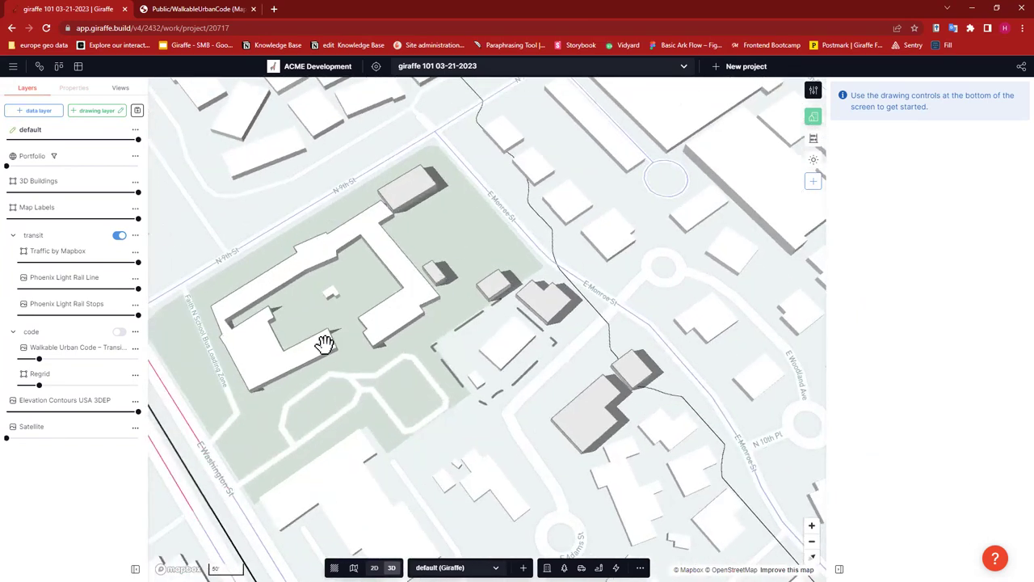
pyautogui.moveTo(338, 391); pyautogui.dragTo(235, 244)
pyautogui.press('Right')
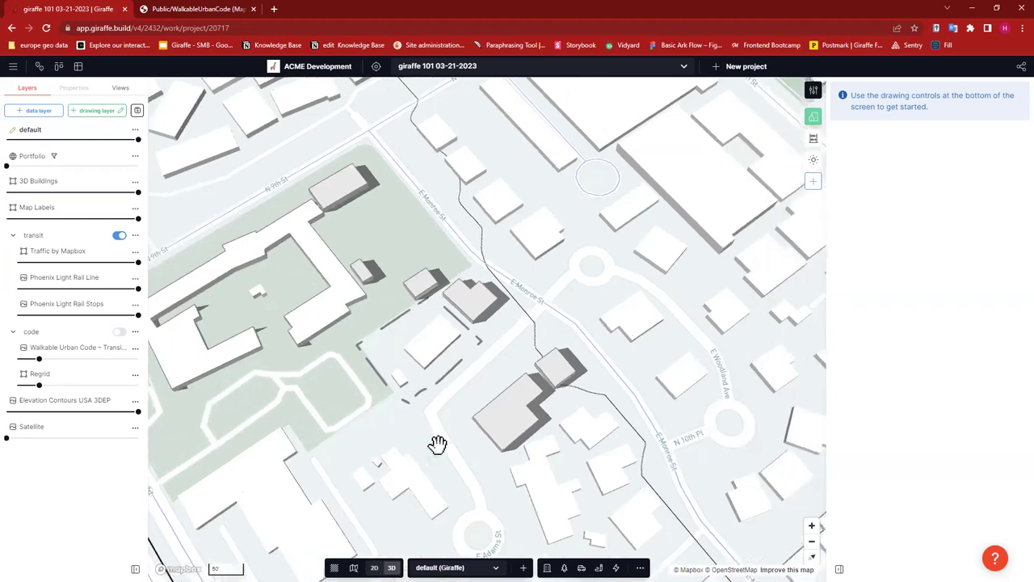
pyautogui.moveTo(135, 192); pyautogui.dragTo(8, 192)
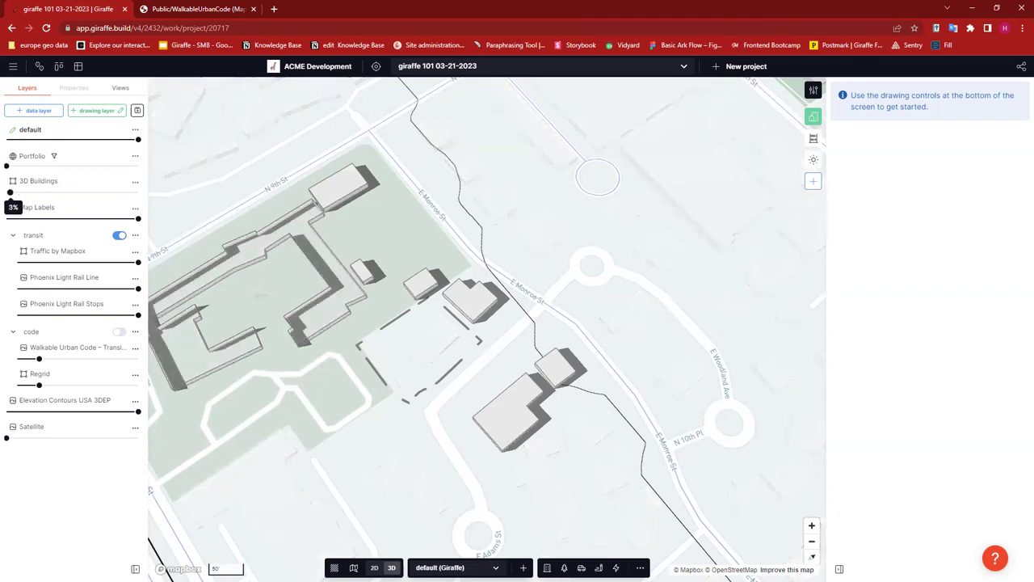
pyautogui.scroll(3, 400, 399)
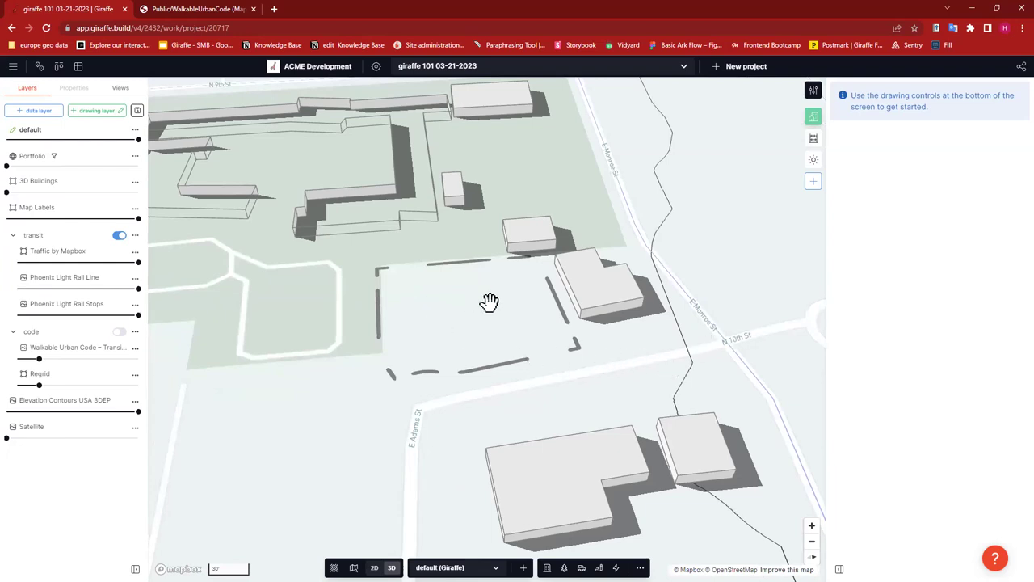
pyautogui.click(454, 342)
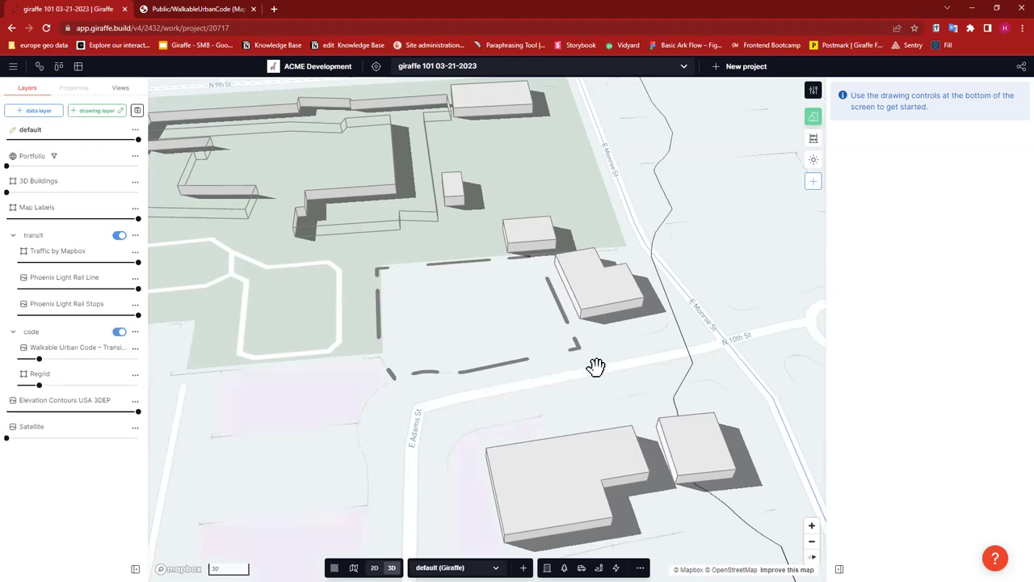
# - Create a project polygon of about 14,710 ft² from the site's Regrid parcel
pyautogui.click(463, 289)
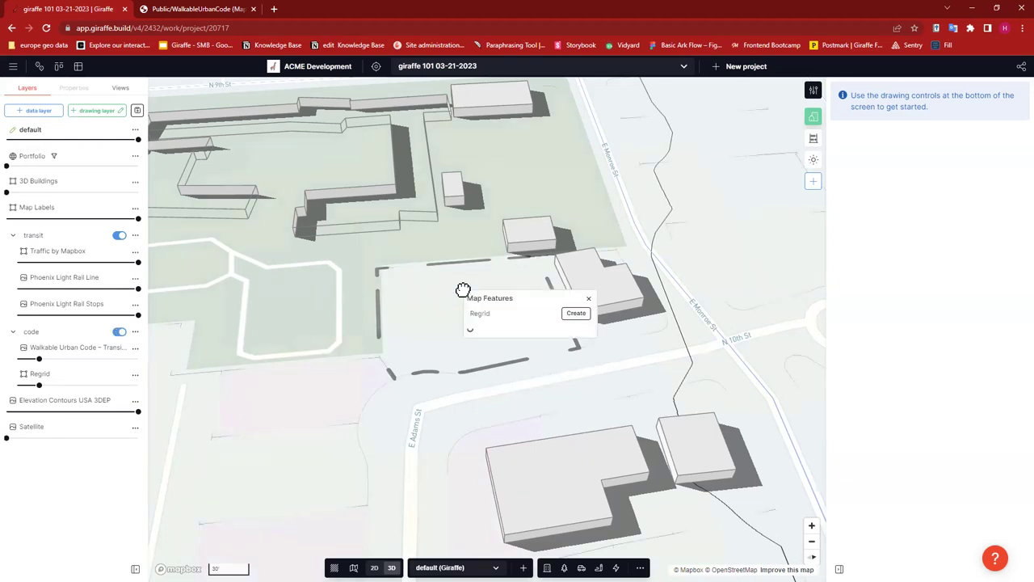
pyautogui.click(576, 312)
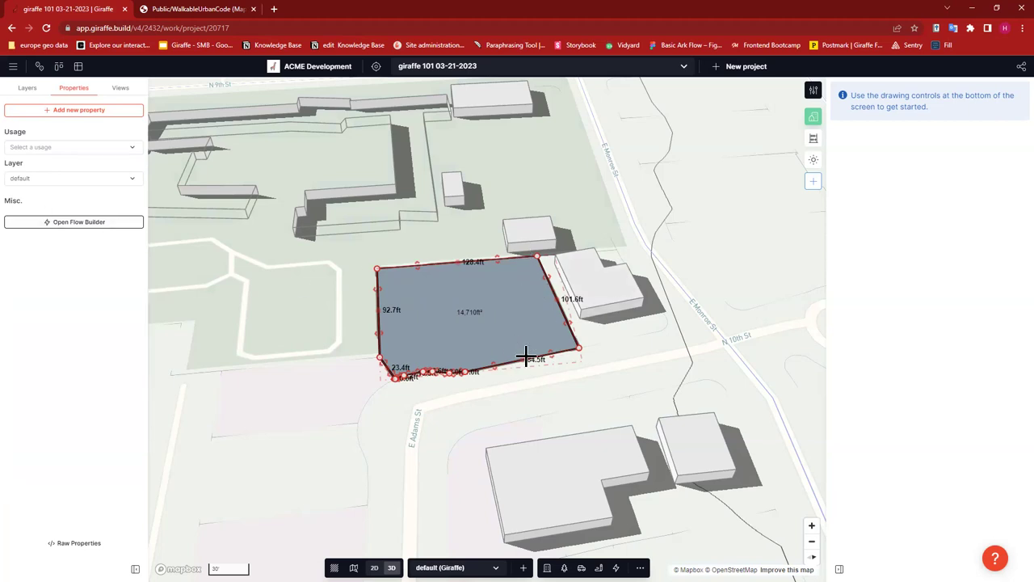
# - Offset the parcel's lower edge and pull it up to flatten a kink
pyautogui.scroll(3, 491, 356)
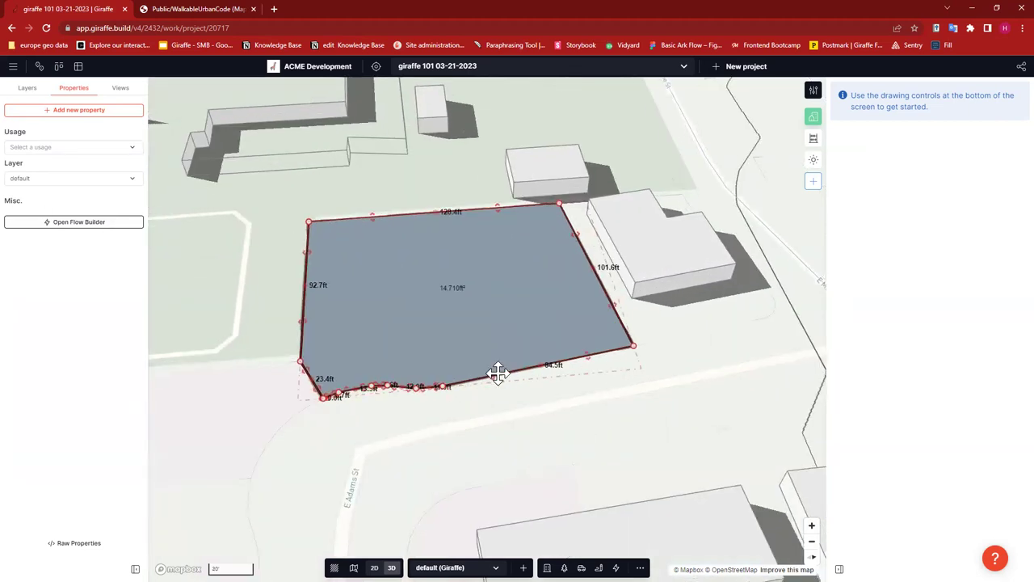
pyautogui.click(485, 362)
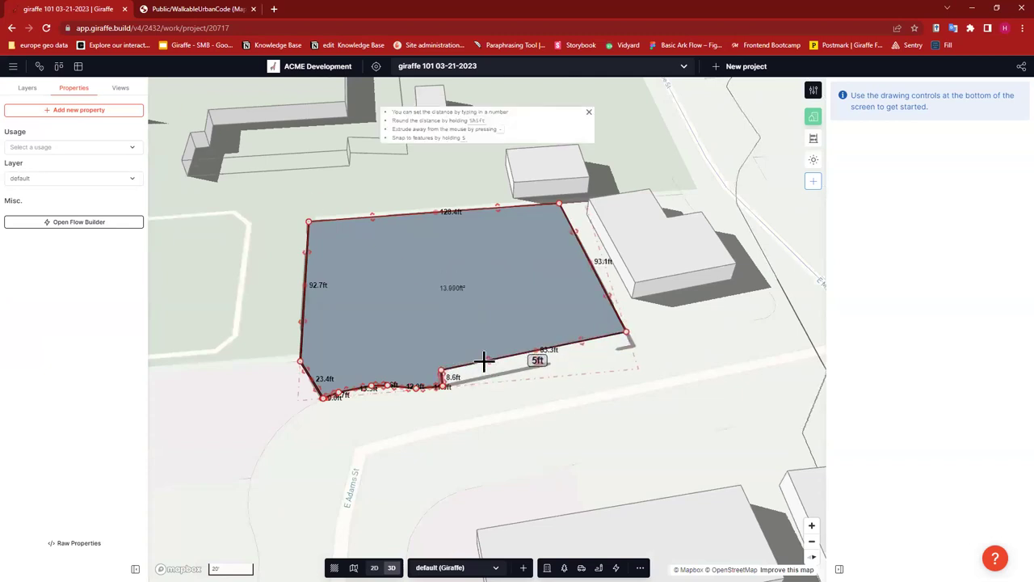
pyautogui.click(485, 363)
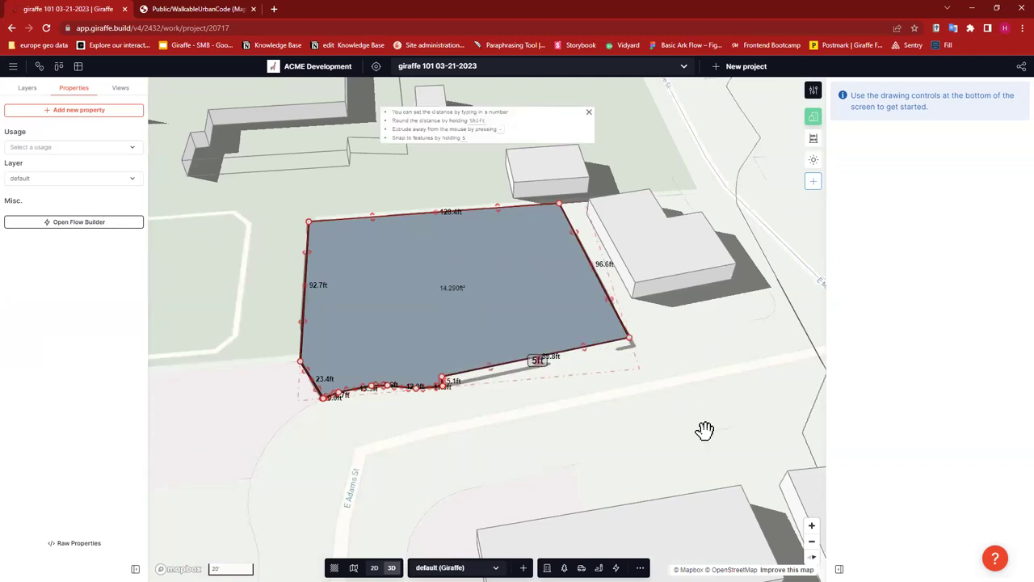
pyautogui.click(420, 383)
pyautogui.scroll(2, 417, 380)
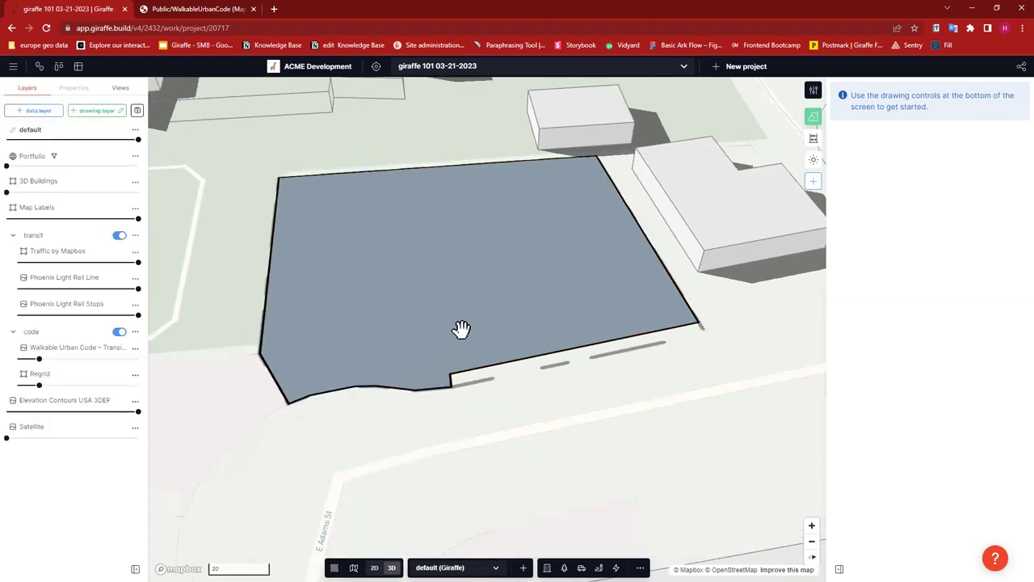
pyautogui.click(456, 356)
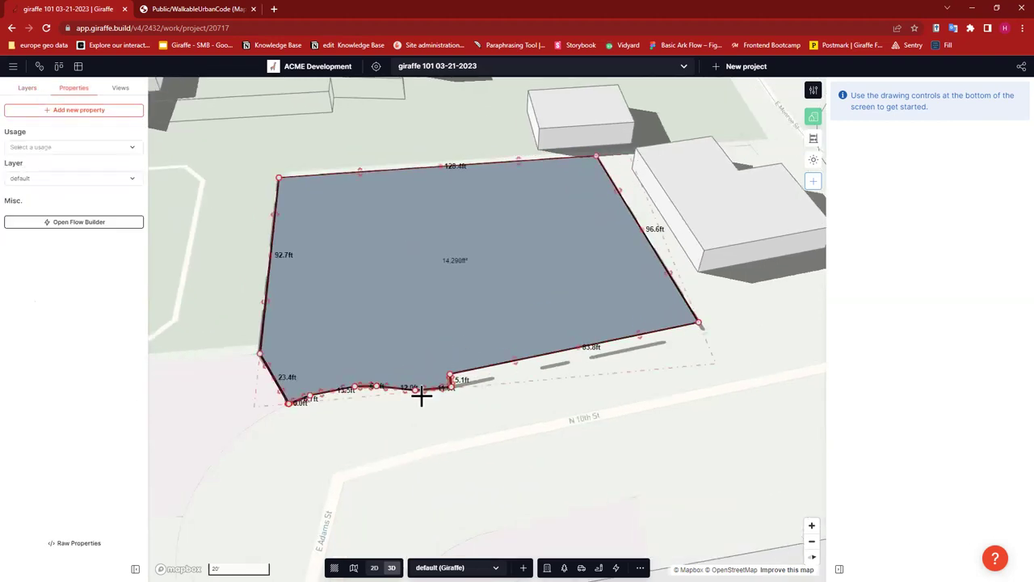
pyautogui.scroll(3, 424, 386)
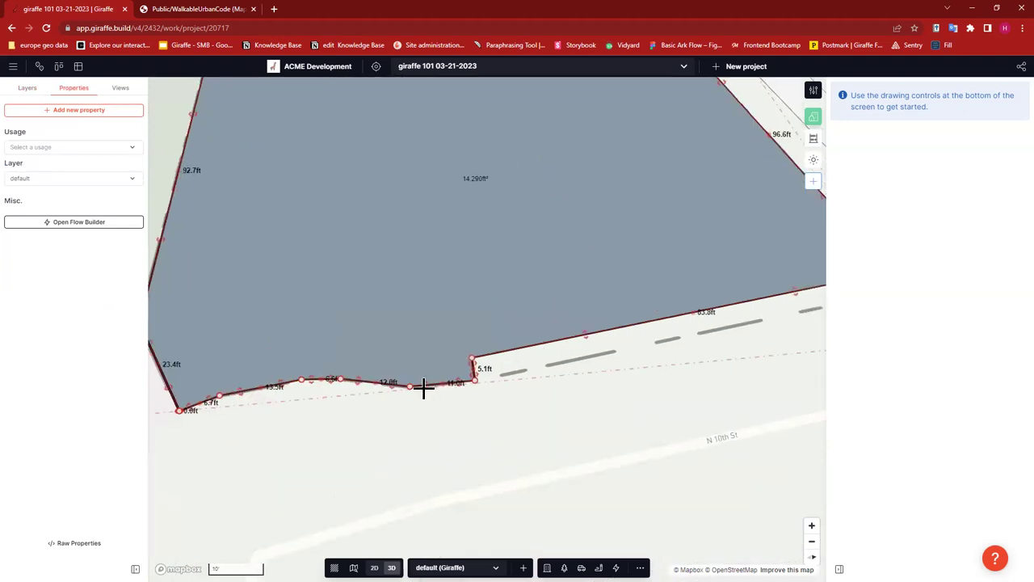
pyautogui.moveTo(426, 388); pyautogui.dragTo(417, 364)
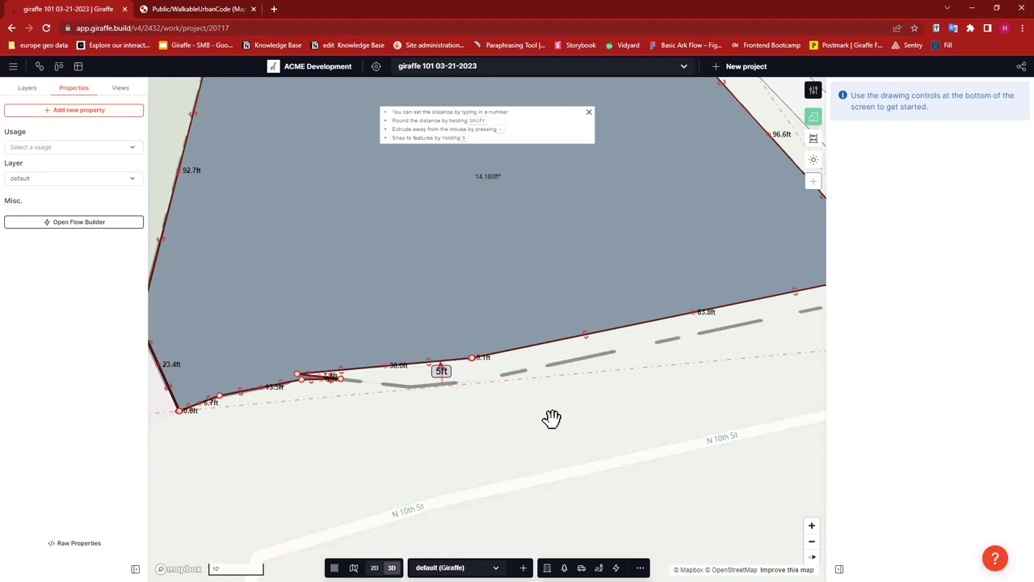
pyautogui.click(315, 380)
pyautogui.click(344, 381)
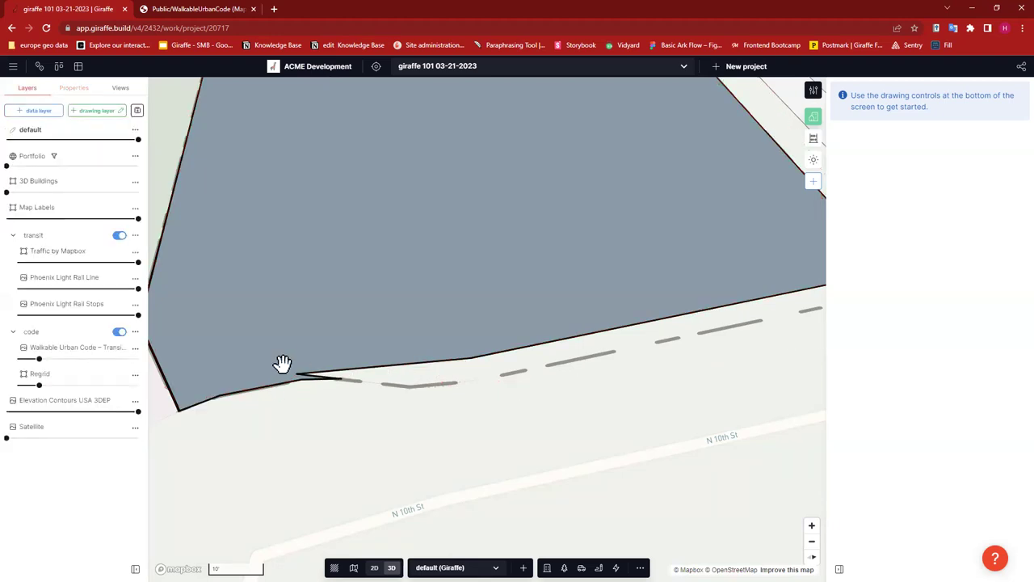
# - Remove the kinks at the lower-left corner and snap that vertex onto the parcel corner (about 14,120 ft²)
pyautogui.click(347, 380)
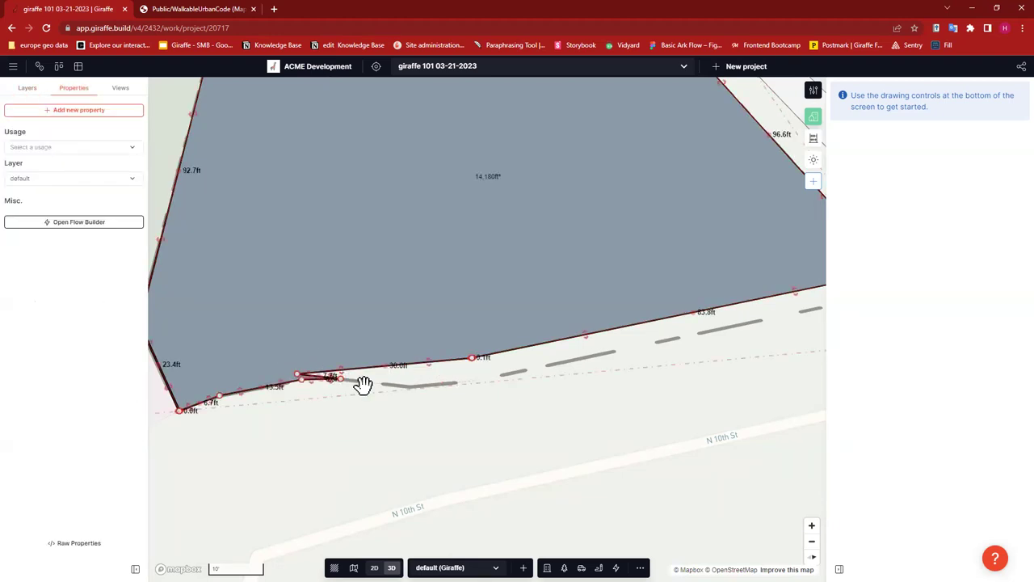
pyautogui.moveTo(237, 387); pyautogui.dragTo(232, 364)
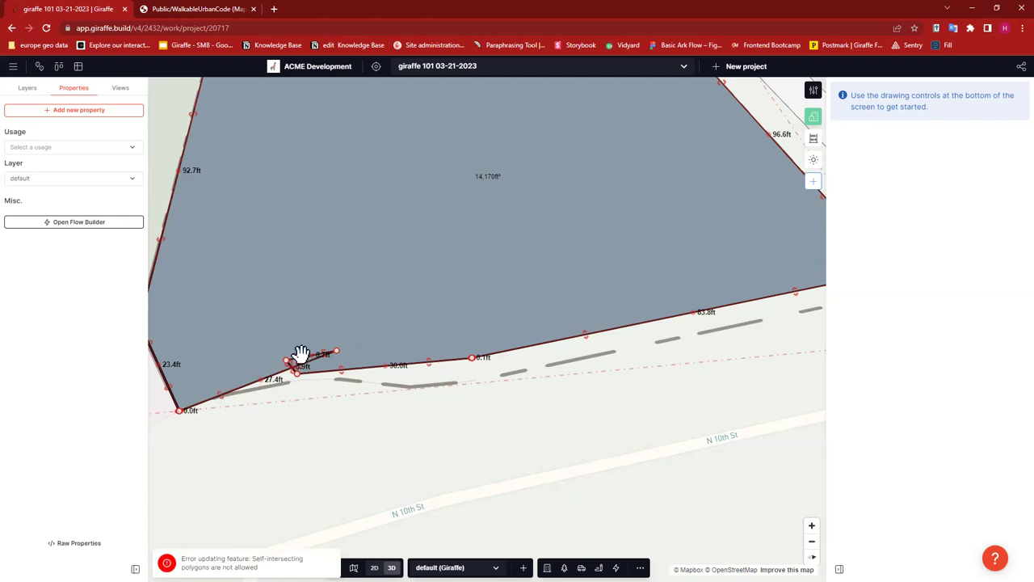
pyautogui.press('Escape')
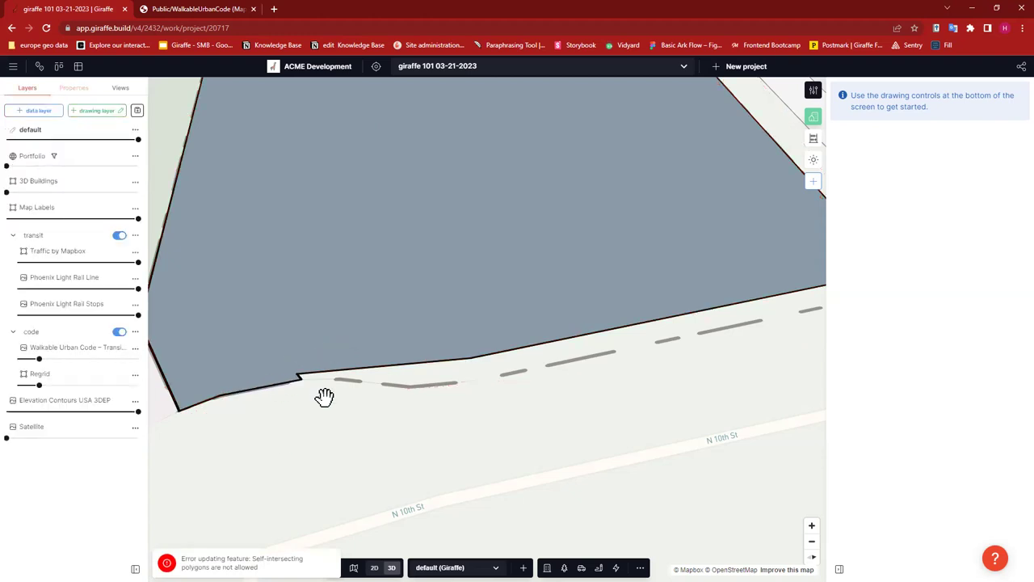
pyautogui.click(296, 380)
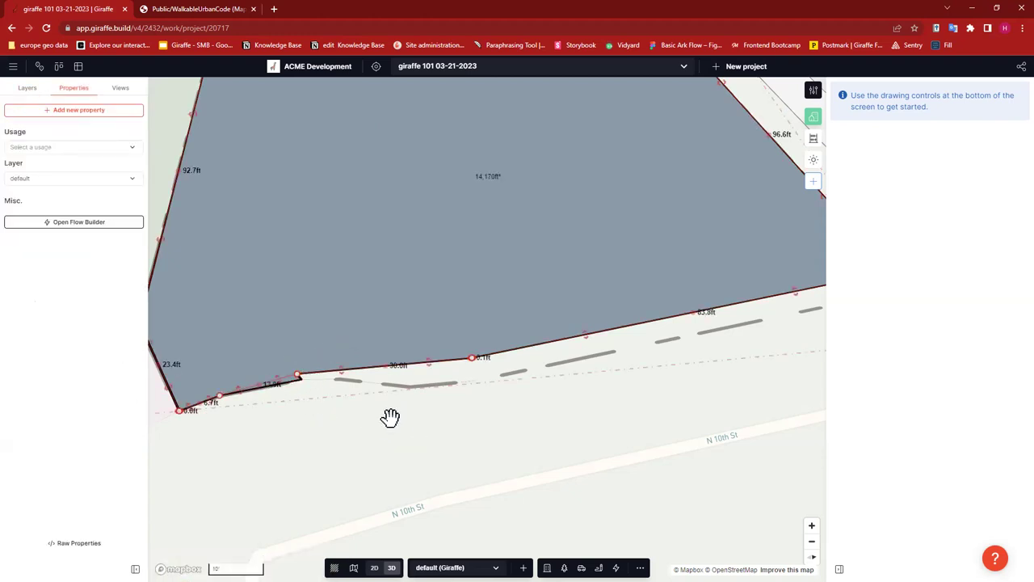
pyautogui.moveTo(239, 387); pyautogui.dragTo(219, 392)
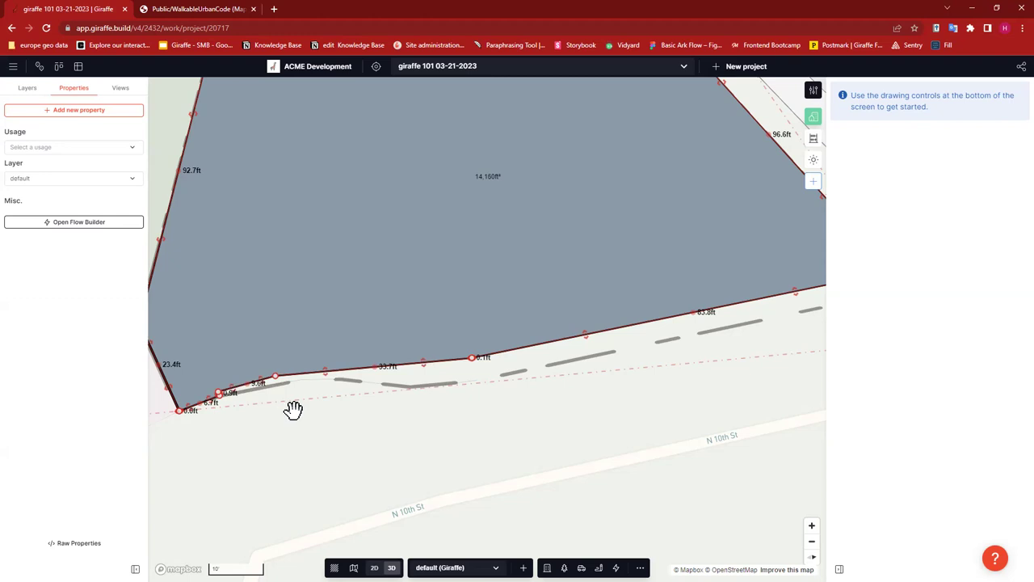
pyautogui.click(217, 394)
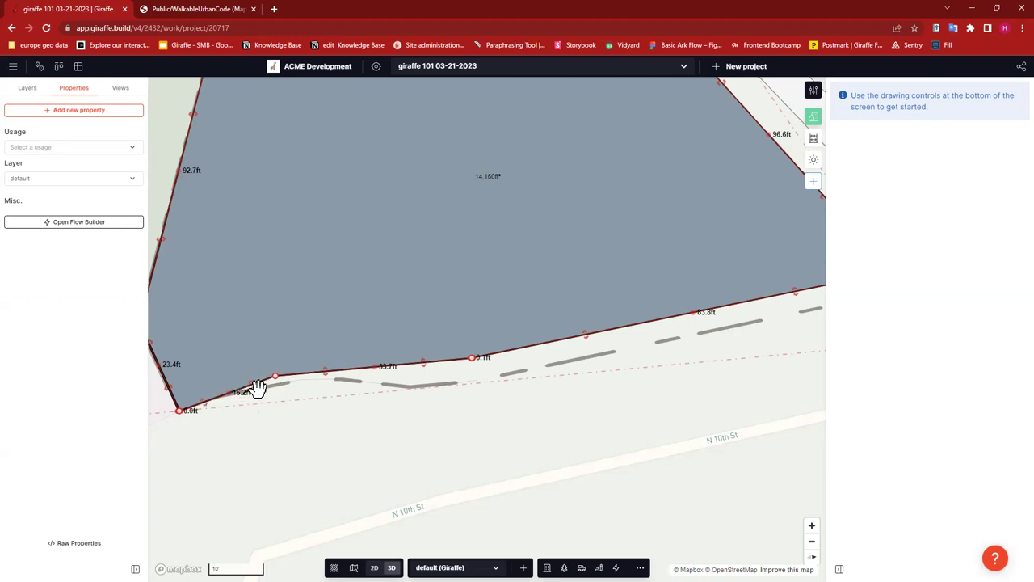
pyautogui.moveTo(245, 372); pyautogui.dragTo(242, 371)
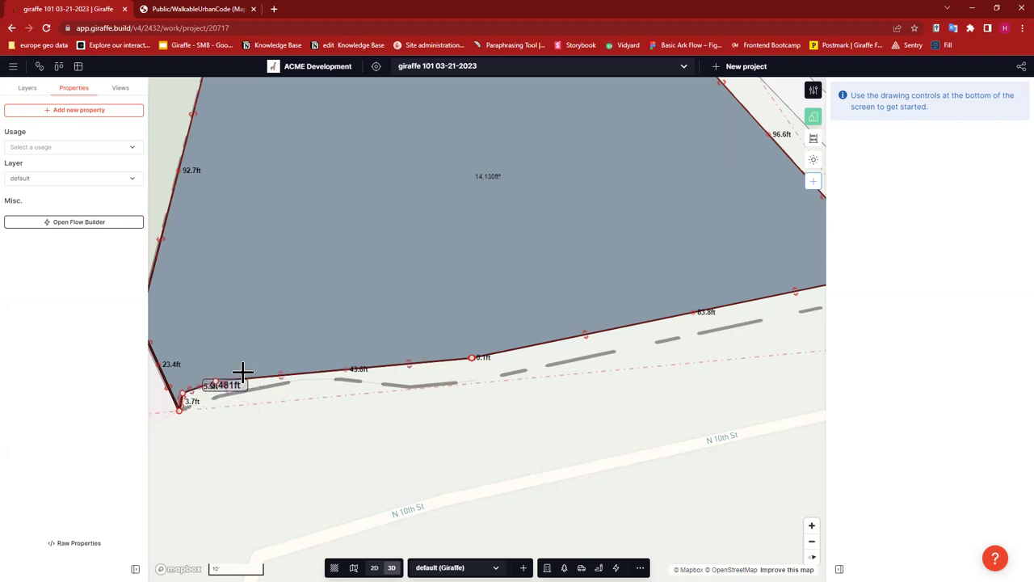
pyautogui.click(204, 410)
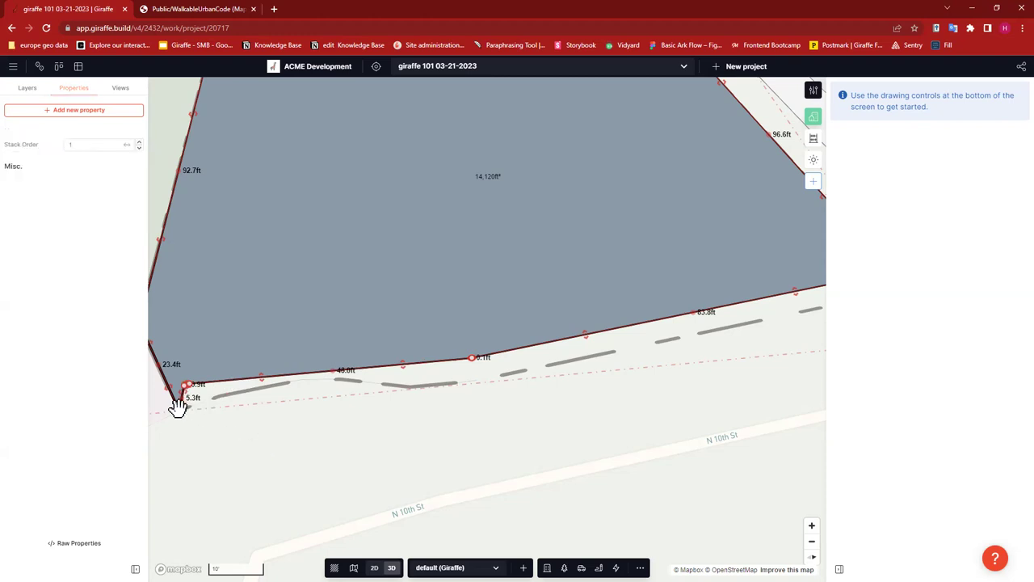
pyautogui.click(177, 406)
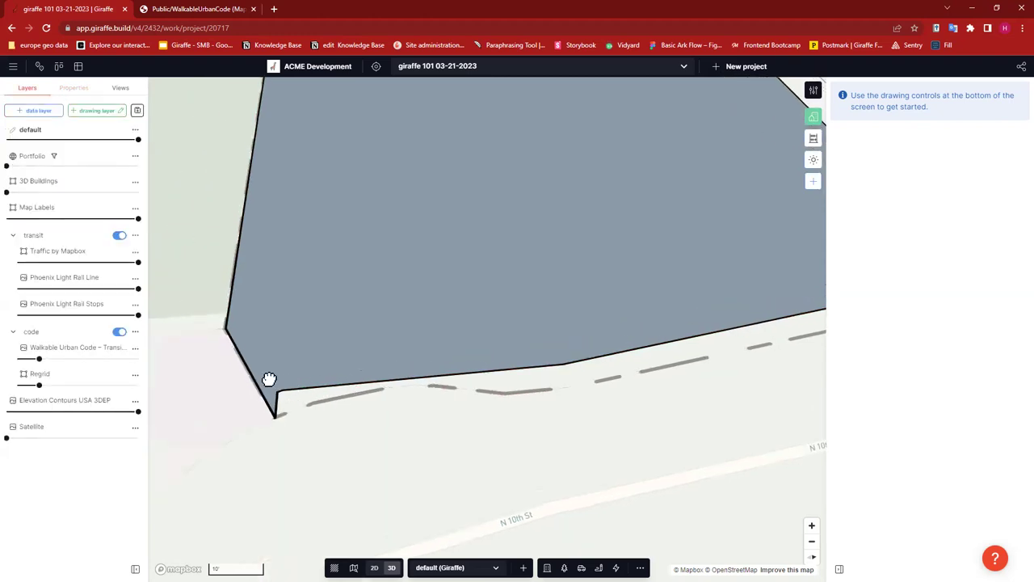
pyautogui.click(274, 408)
pyautogui.moveTo(274, 409); pyautogui.dragTo(261, 392)
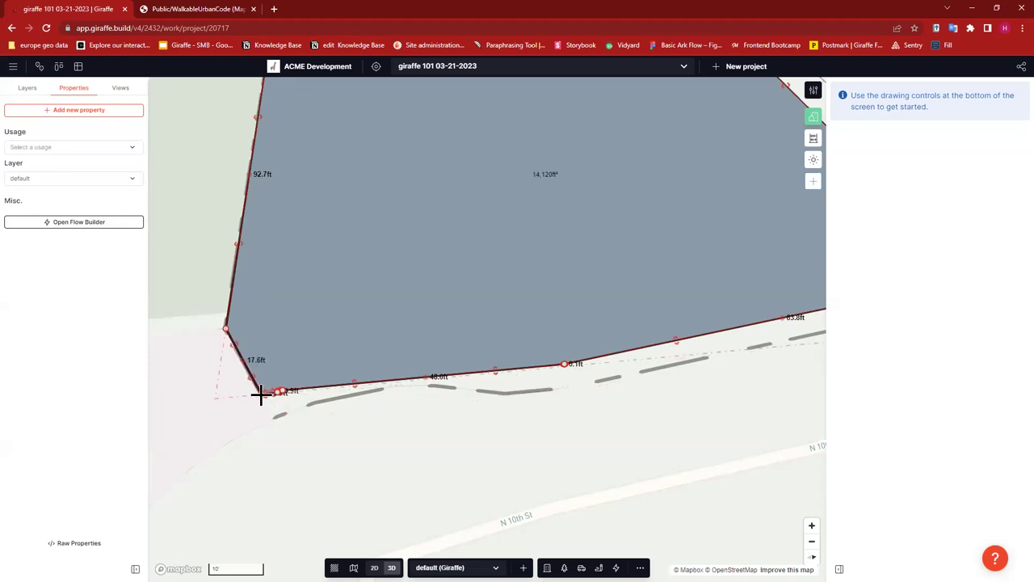
pyautogui.click(219, 441)
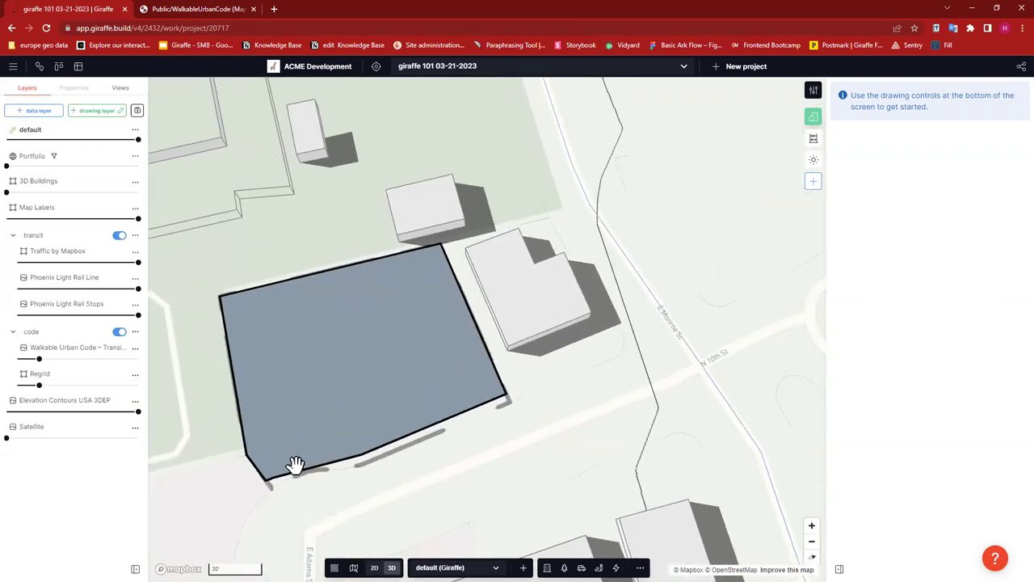
# - Adjust the bottom-edge vertices so the edge runs straight along N 10th St, reaching 13,940 ft²
pyautogui.click(301, 460)
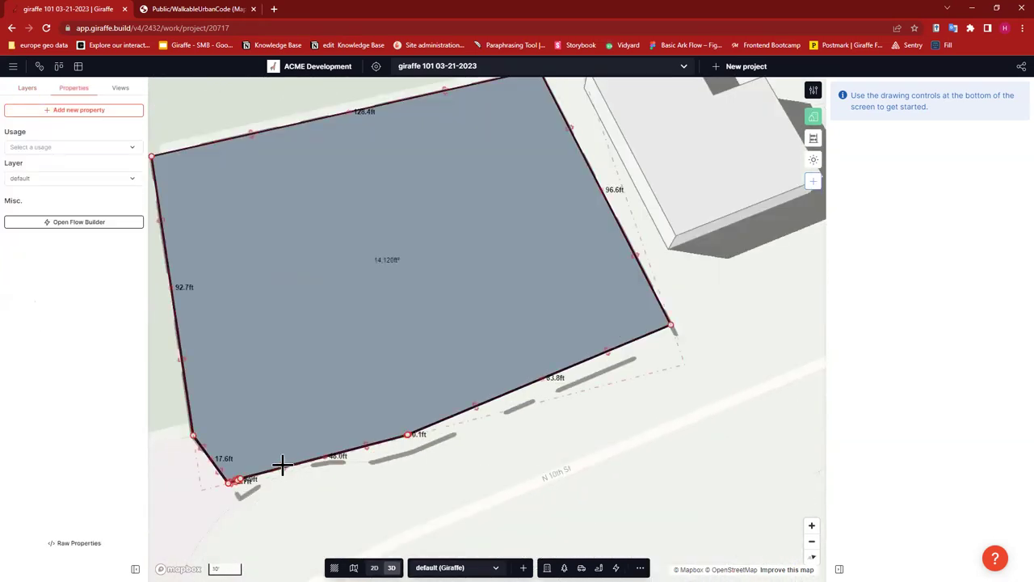
pyautogui.click(282, 462)
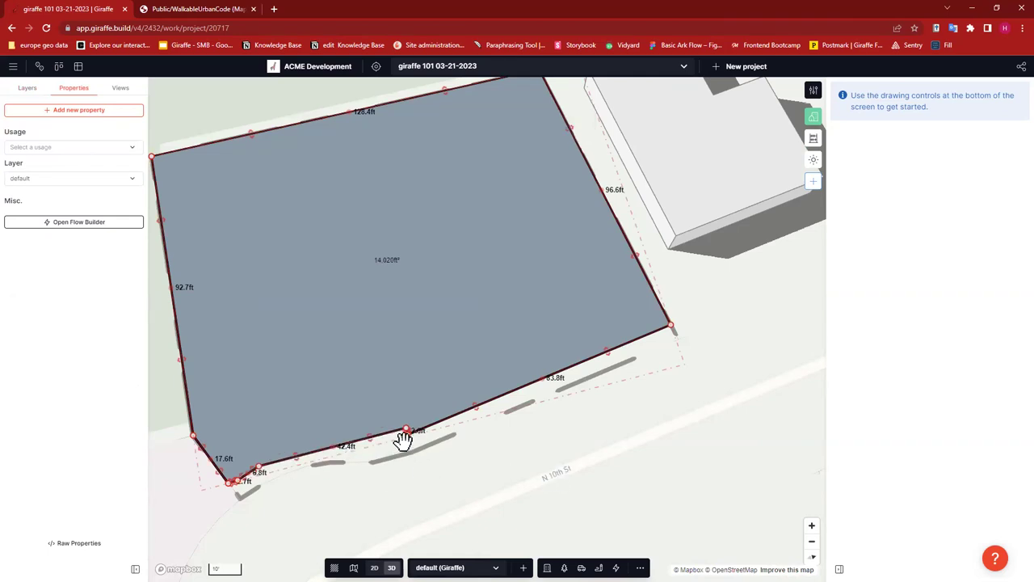
pyautogui.press('Escape')
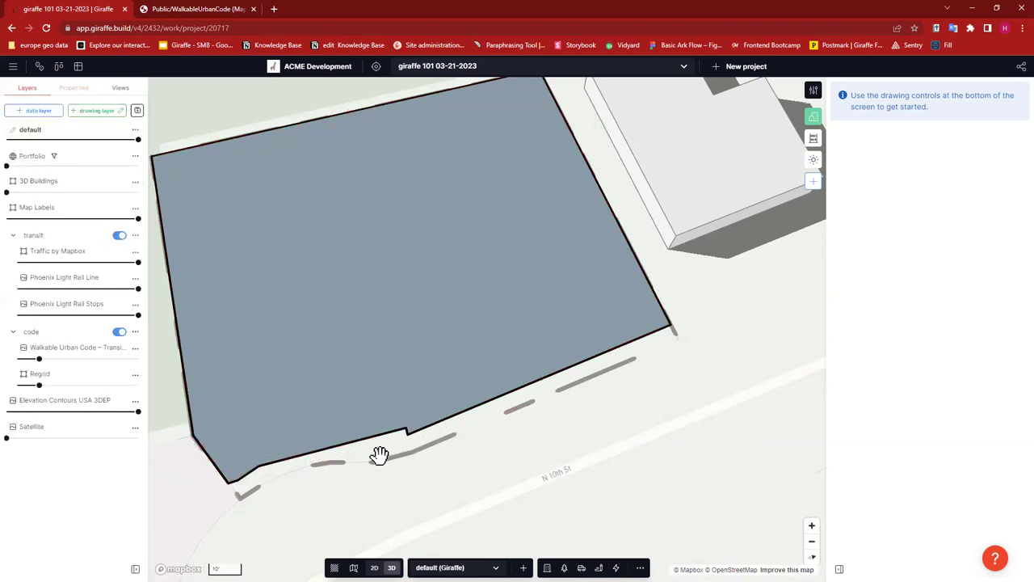
pyautogui.click(408, 432)
pyautogui.moveTo(408, 432); pyautogui.dragTo(406, 429)
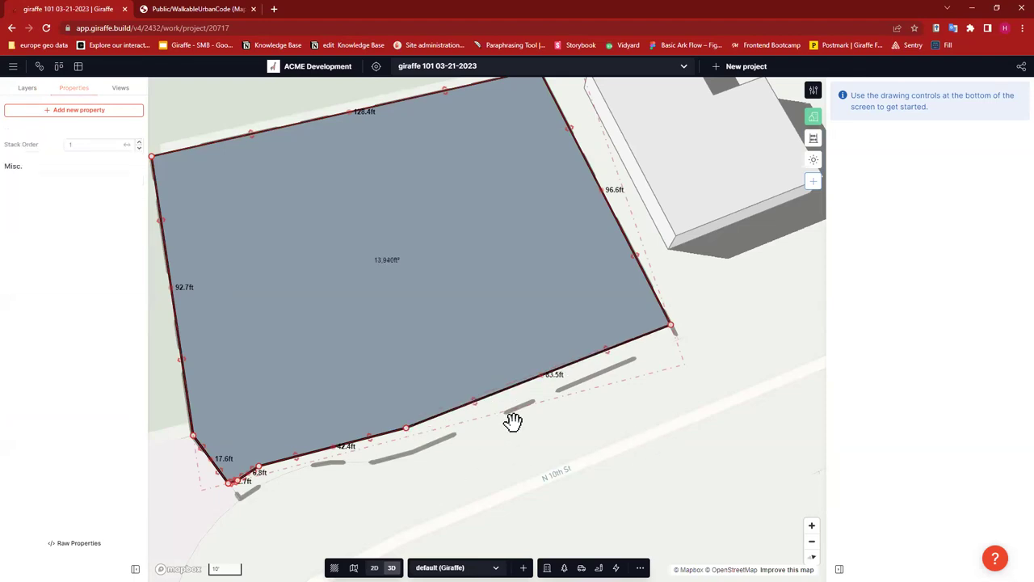
pyautogui.press('Escape')
# - Check the finished parcel polygon's Map Features details, then close them
pyautogui.scroll(-5, 678, 401)
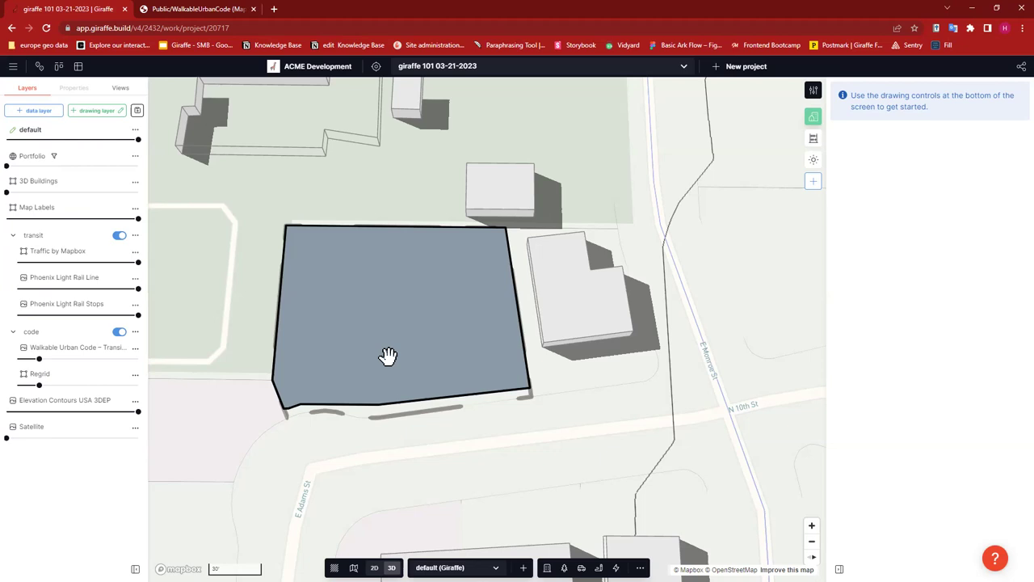
pyautogui.click(388, 356)
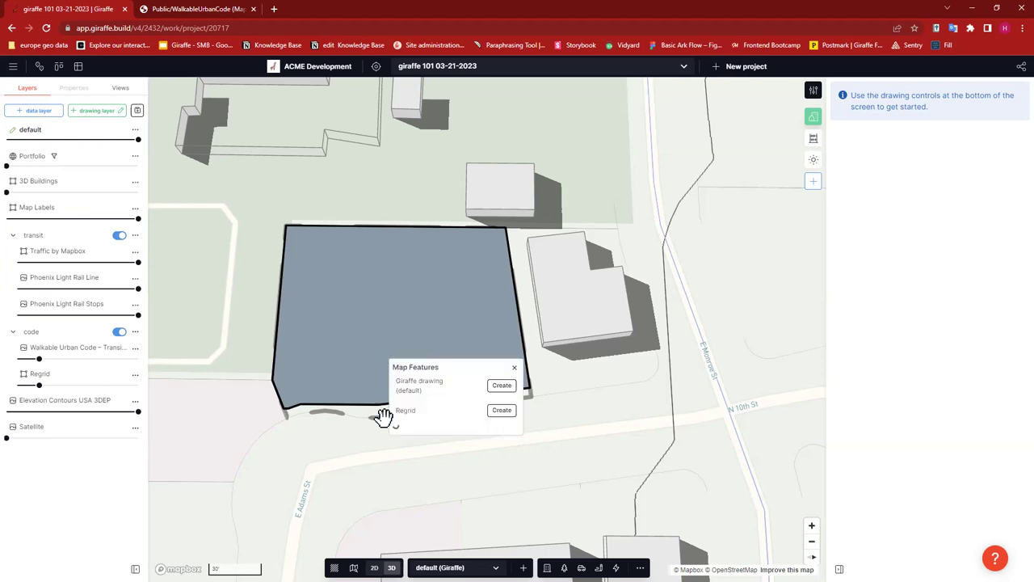
pyautogui.click(623, 424)
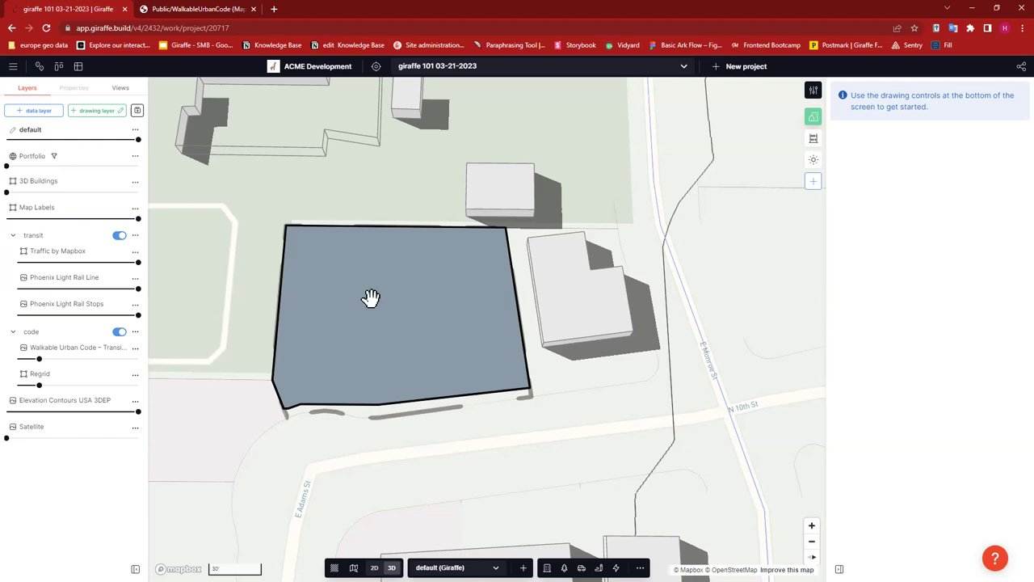
# - Create an empty drawing layer named 'context' from the Layers list
pyautogui.click(404, 258)
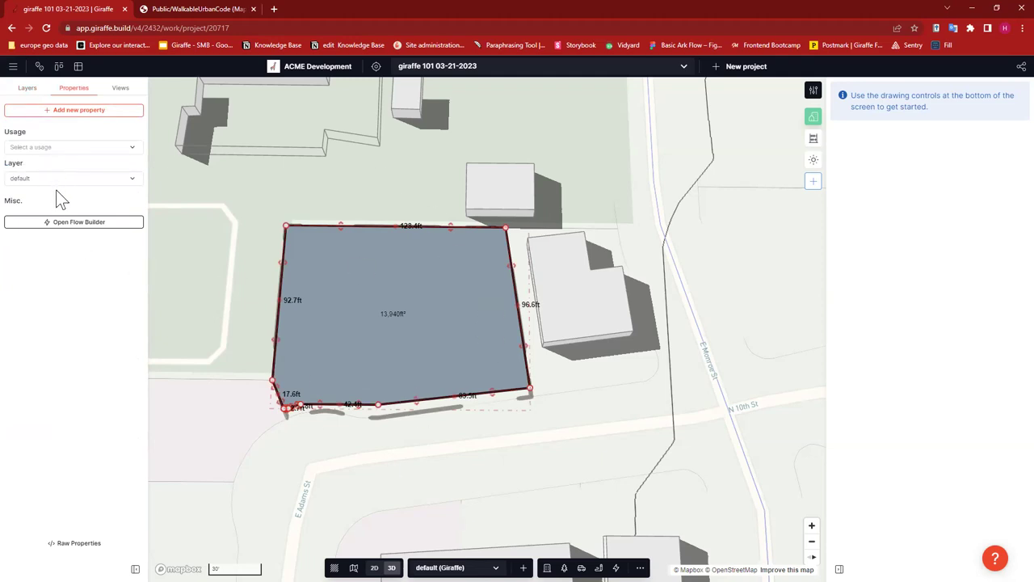
pyautogui.click(30, 89)
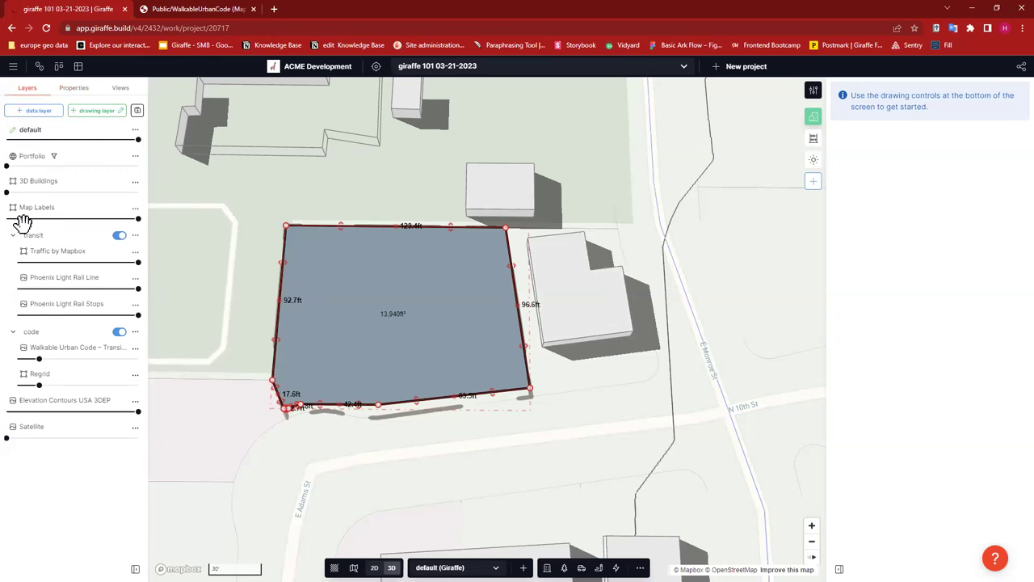
pyautogui.click(97, 110)
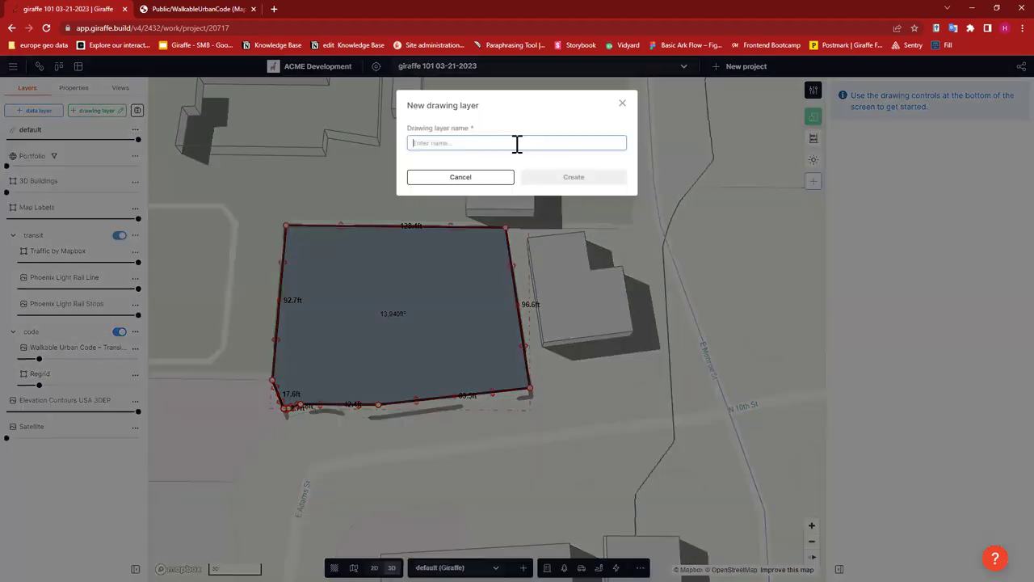
pyautogui.write('context')
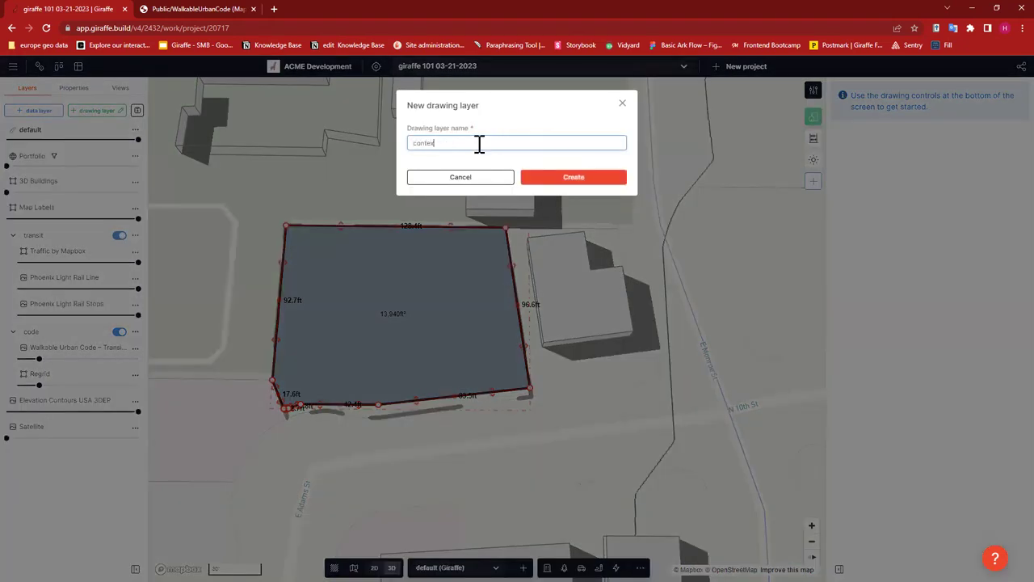
pyautogui.click(591, 180)
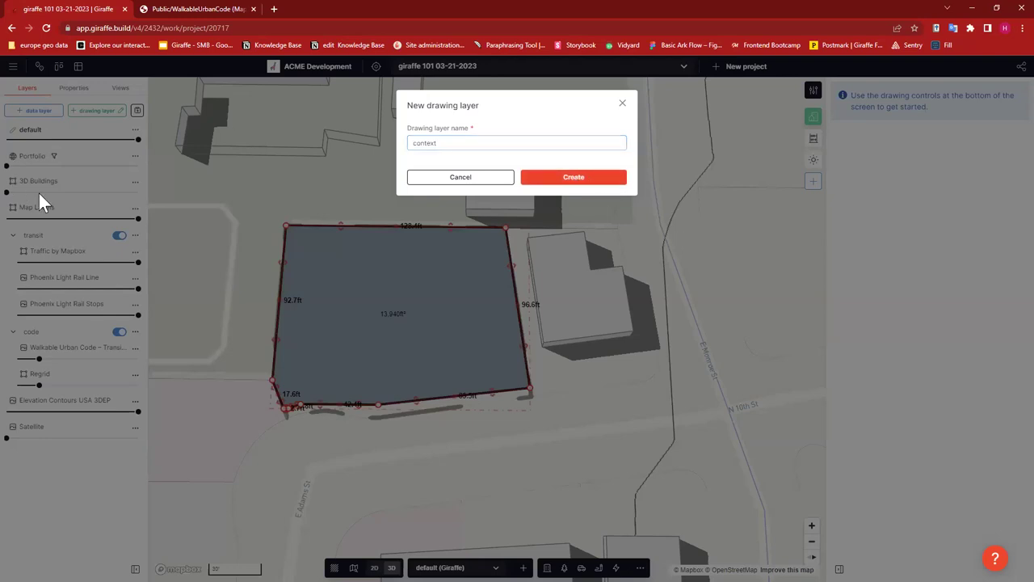
# - Change the lot polygon's usage to Region in its Properties, then open its Layer choices
pyautogui.click(80, 90)
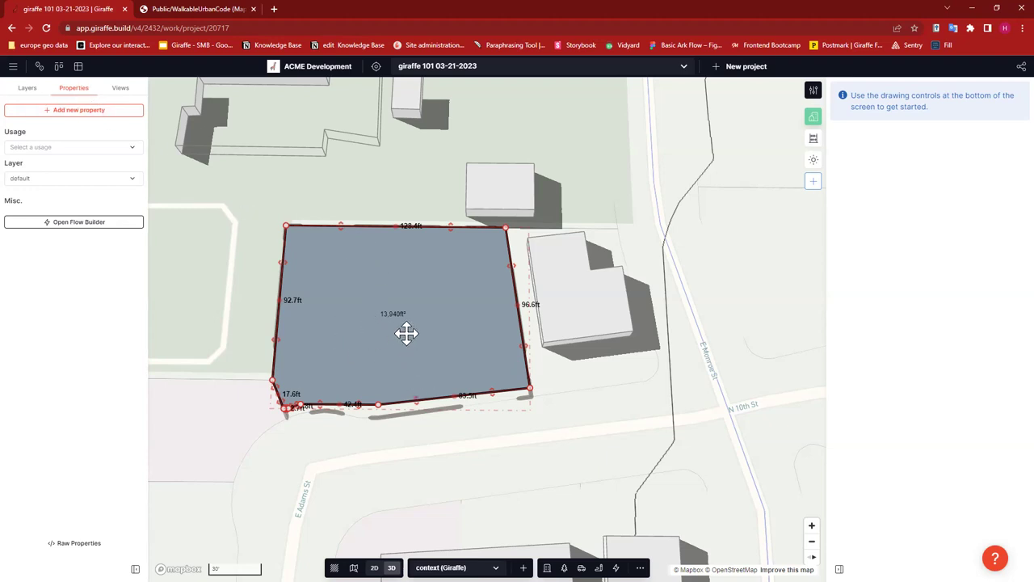
pyautogui.click(44, 150)
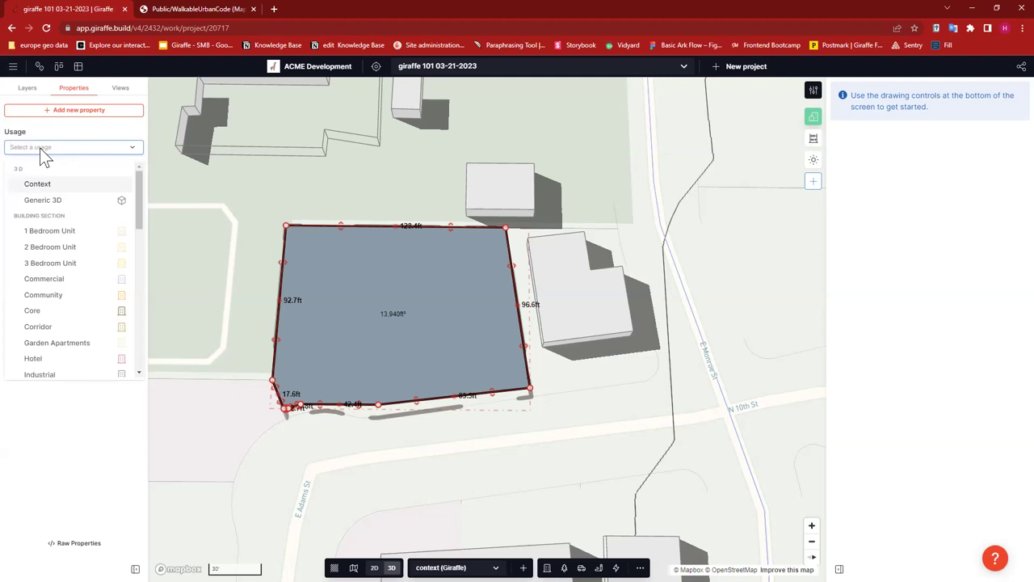
pyautogui.write('reg')
pyautogui.click(75, 183)
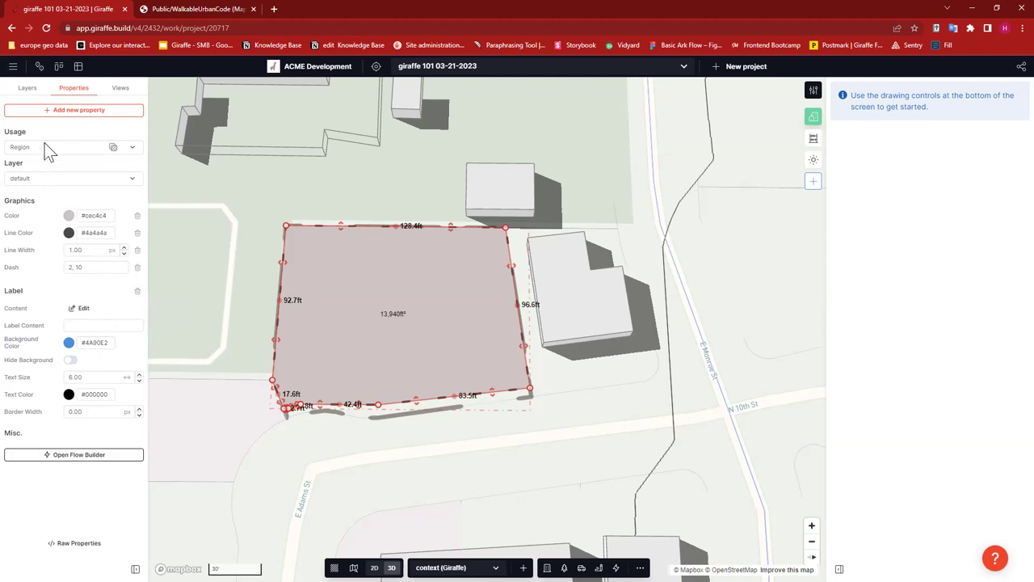
pyautogui.click(67, 182)
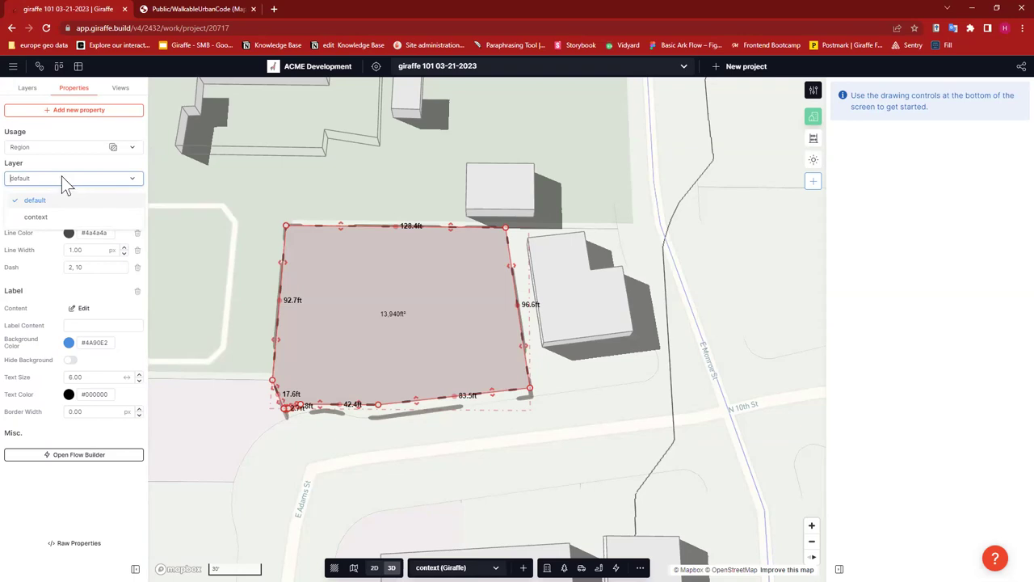
# - Put the lot on the context layer, lock context and fade it to about 51% opacity
pyautogui.click(46, 216)
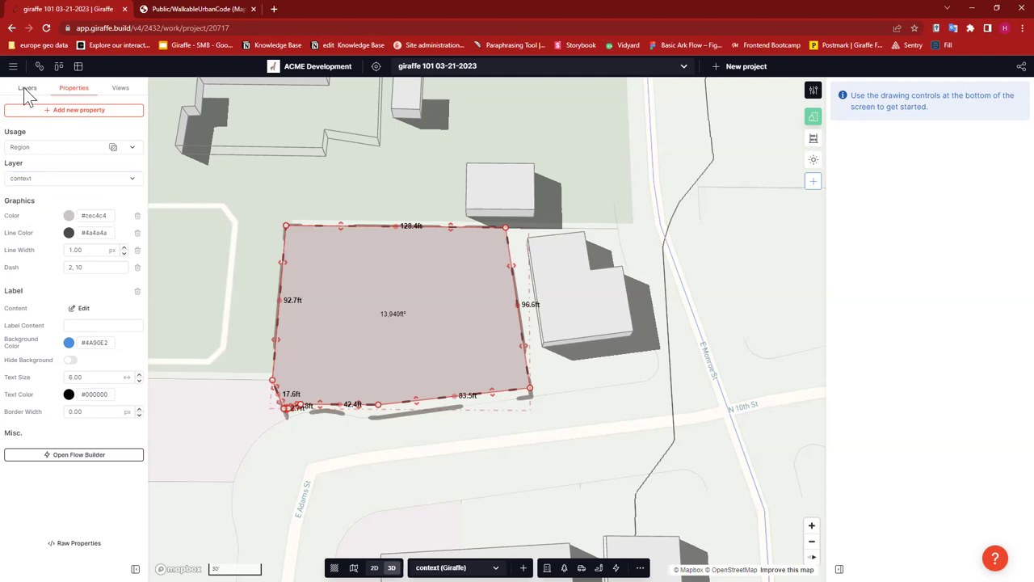
pyautogui.click(230, 305)
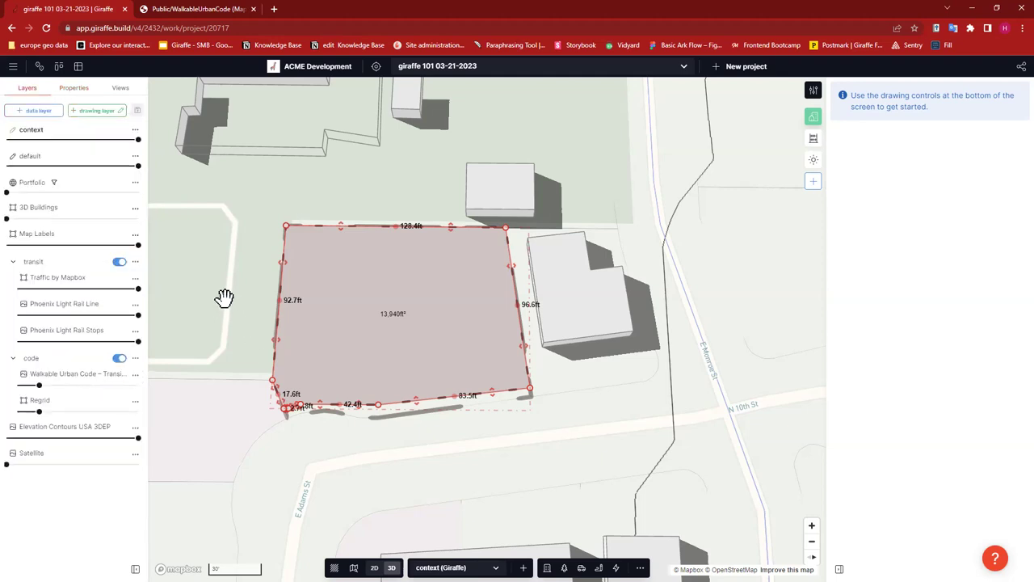
pyautogui.click(135, 130)
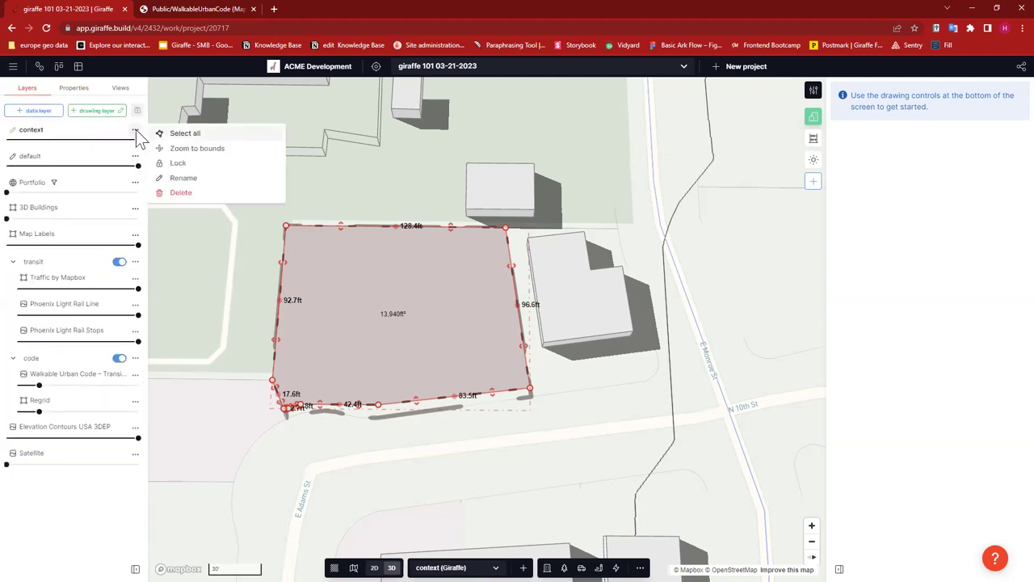
pyautogui.click(190, 163)
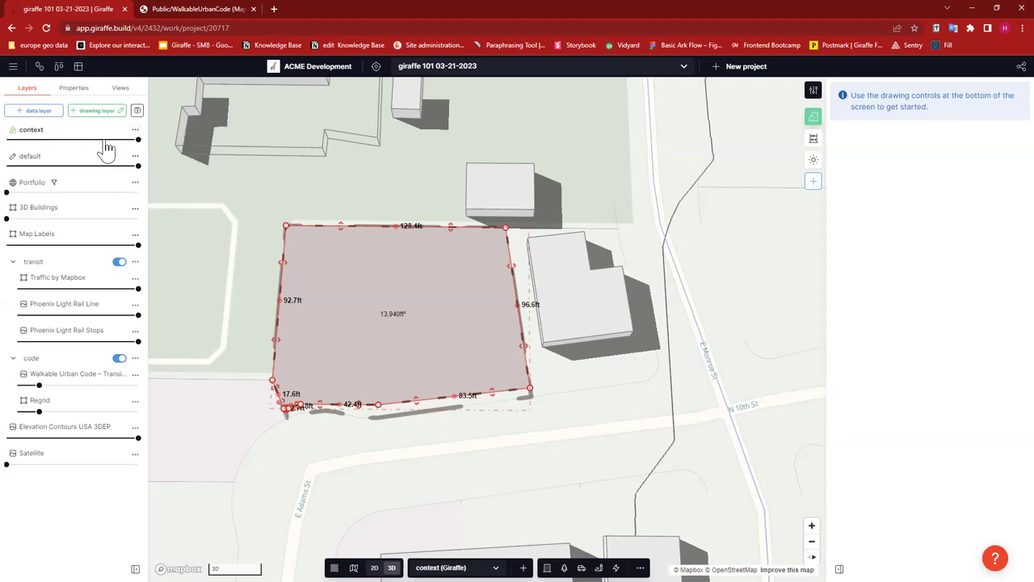
pyautogui.click(74, 140)
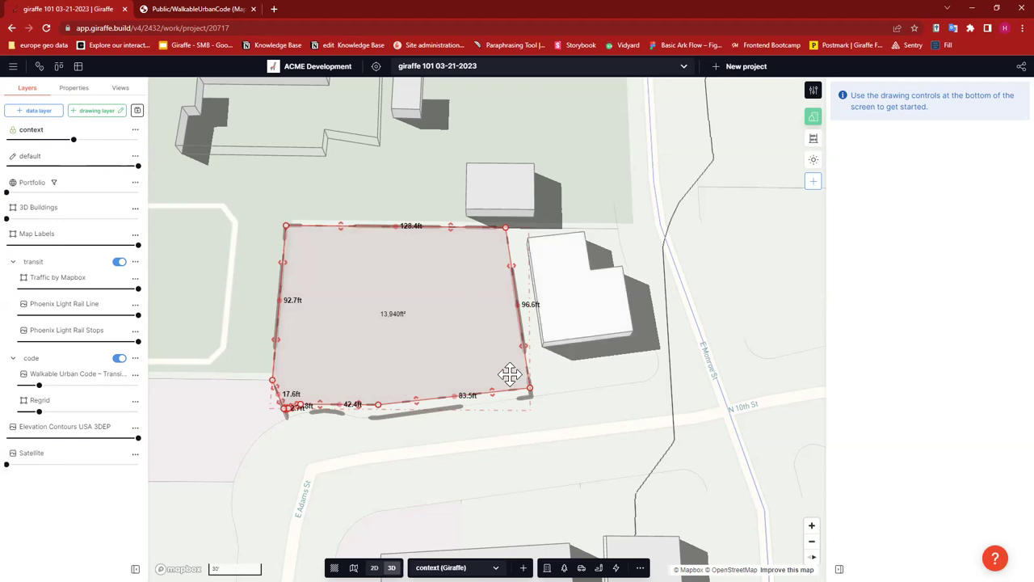
pyautogui.click(407, 303)
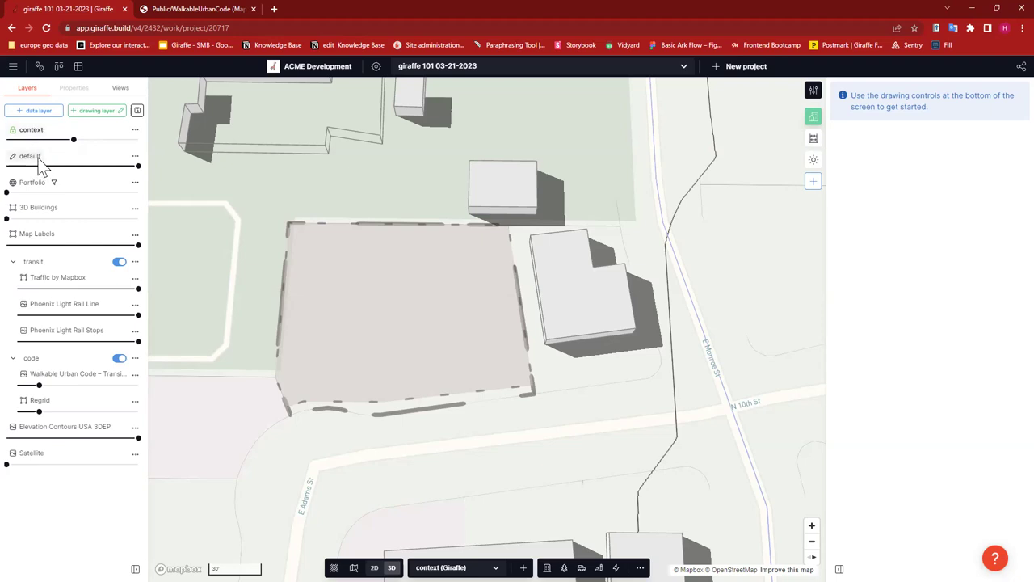
# - Activate the default layer, drag it above context, and recentre the 3D view on the lot
pyautogui.click(50, 159)
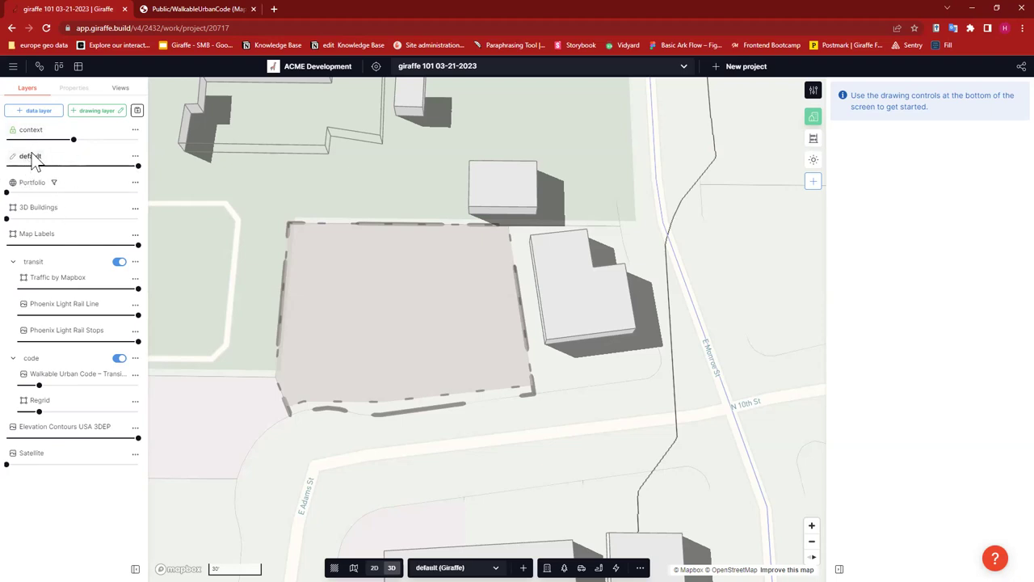
pyautogui.moveTo(95, 154); pyautogui.dragTo(102, 123)
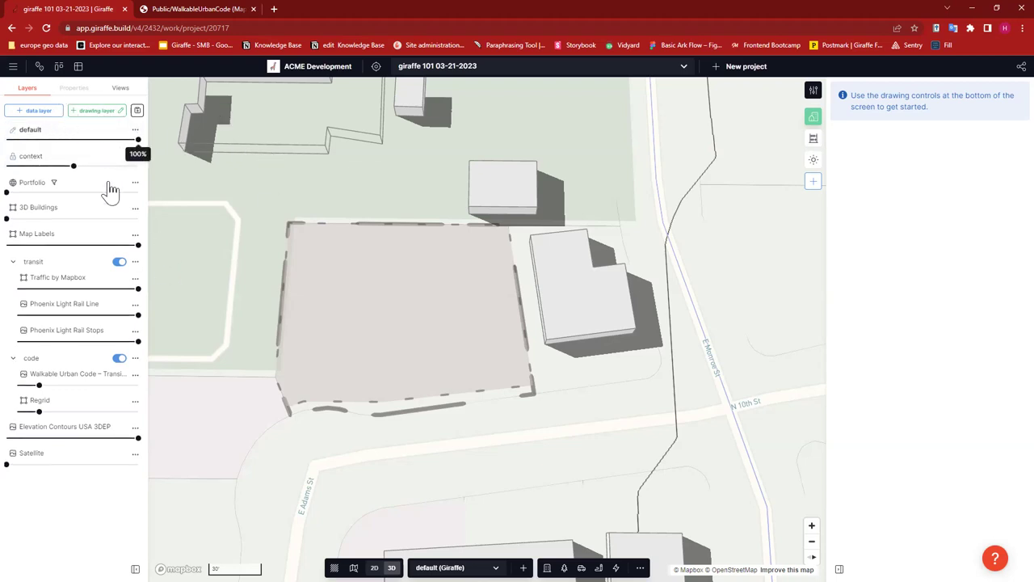
pyautogui.click(67, 161)
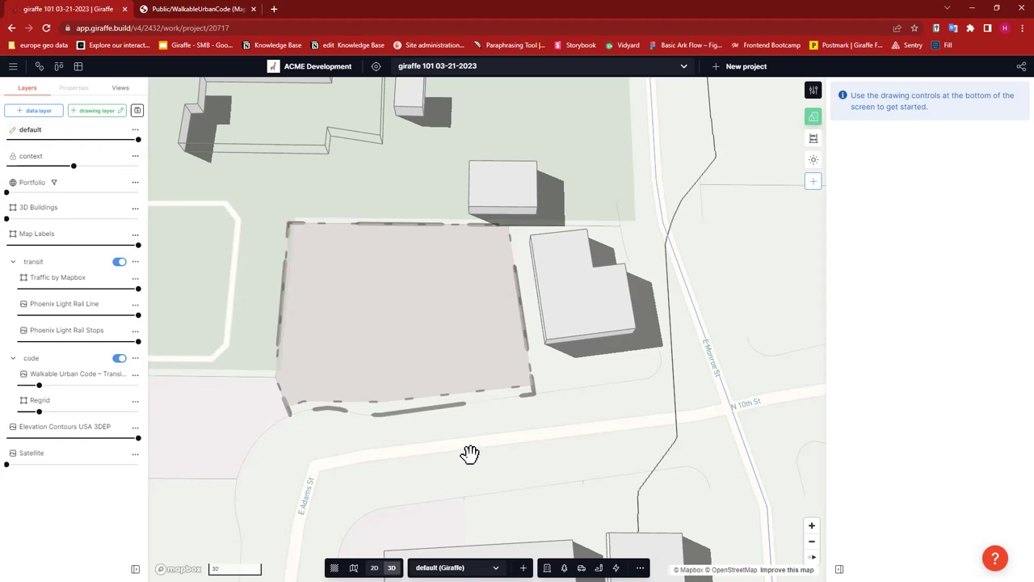
pyautogui.moveTo(468, 453); pyautogui.dragTo(553, 442)
pyautogui.moveTo(553, 442); pyautogui.dragTo(544, 471, button='right')
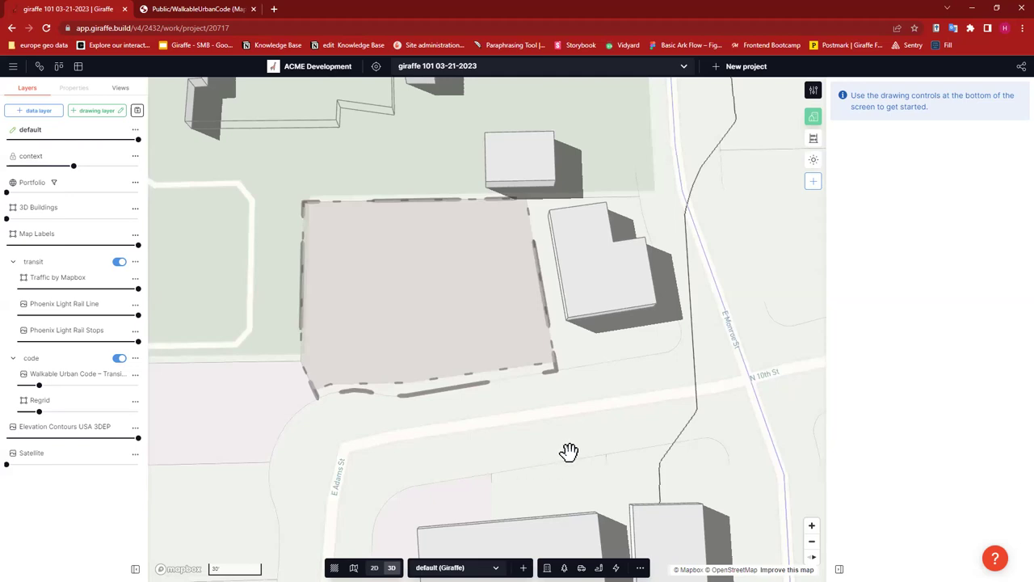
pyautogui.moveTo(599, 414); pyautogui.dragTo(651, 435)
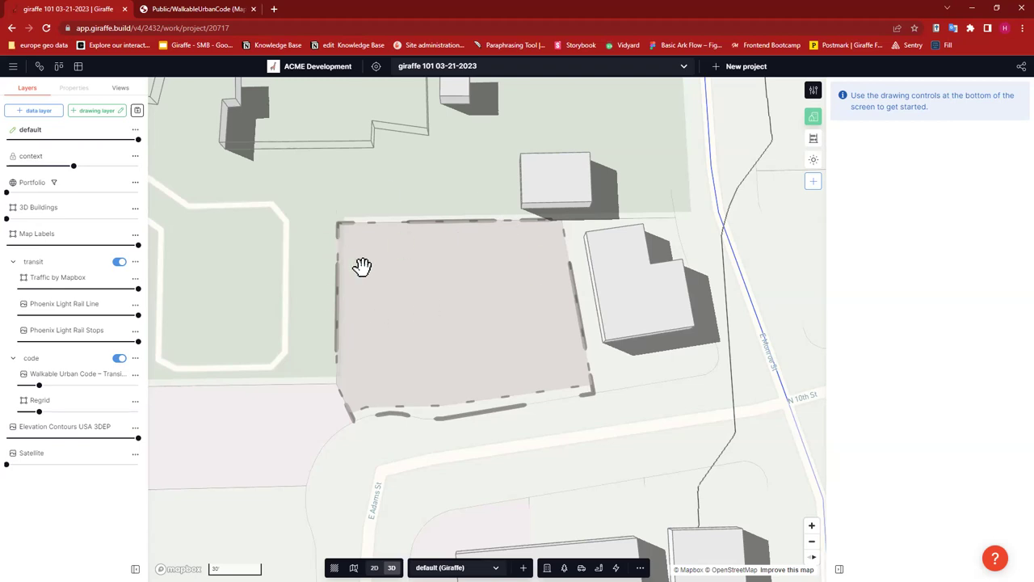
pyautogui.moveTo(608, 450); pyautogui.dragTo(478, 415)
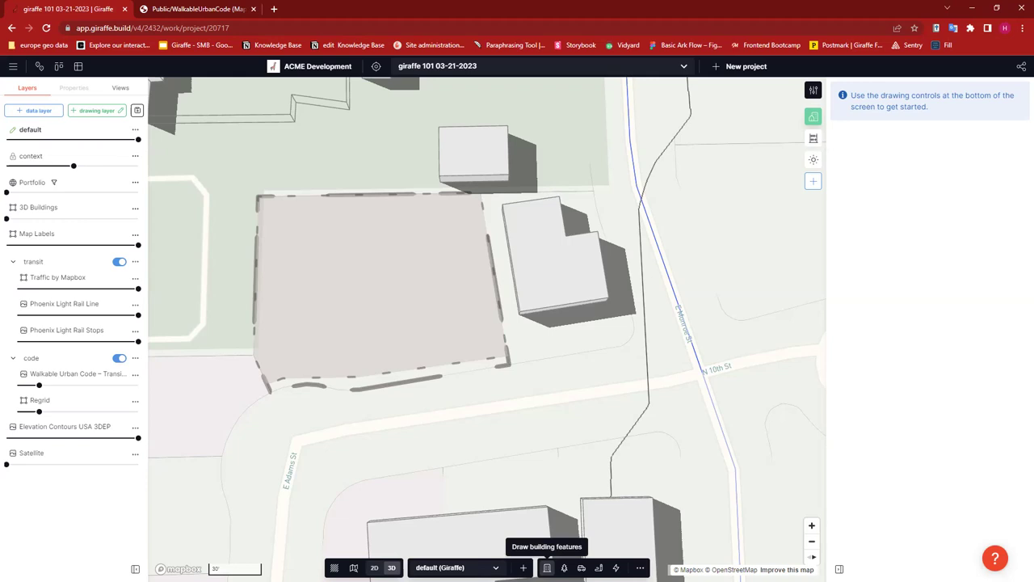
# - Draw a 75 ft by 45 ft Retail building from the lot's lower-right corner
pyautogui.click(547, 567)
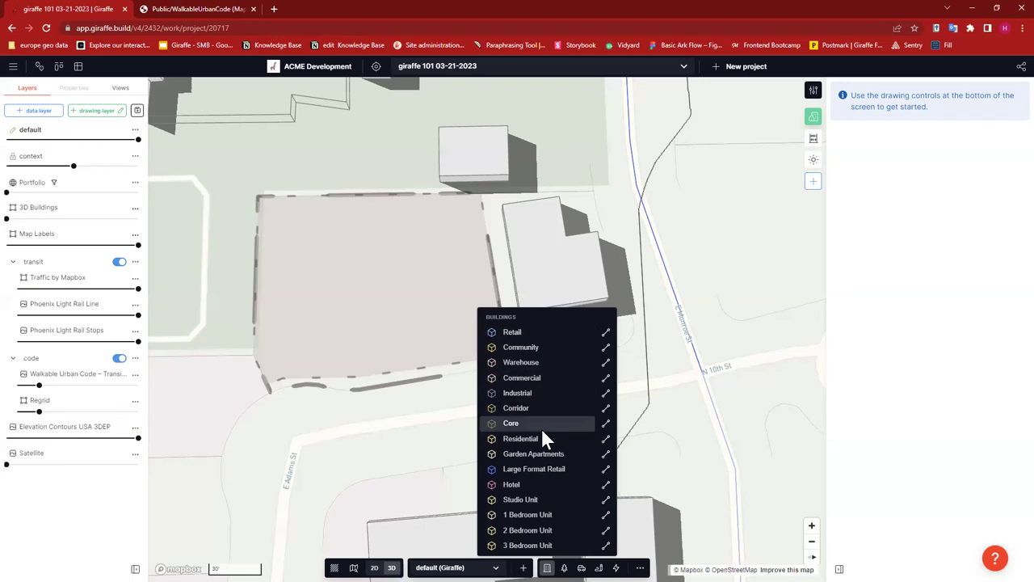
pyautogui.click(515, 333)
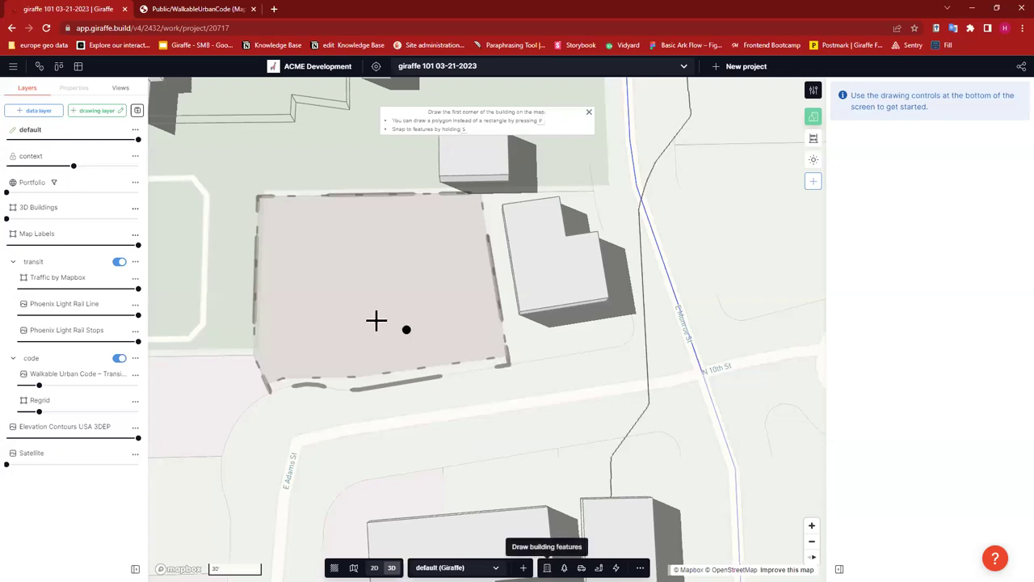
pyautogui.click(388, 270)
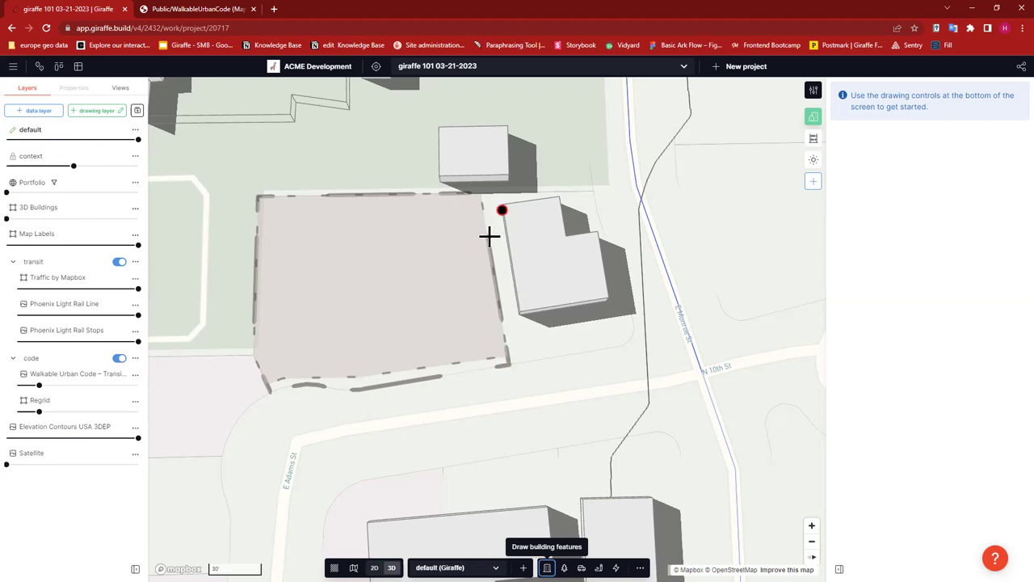
pyautogui.click(493, 277)
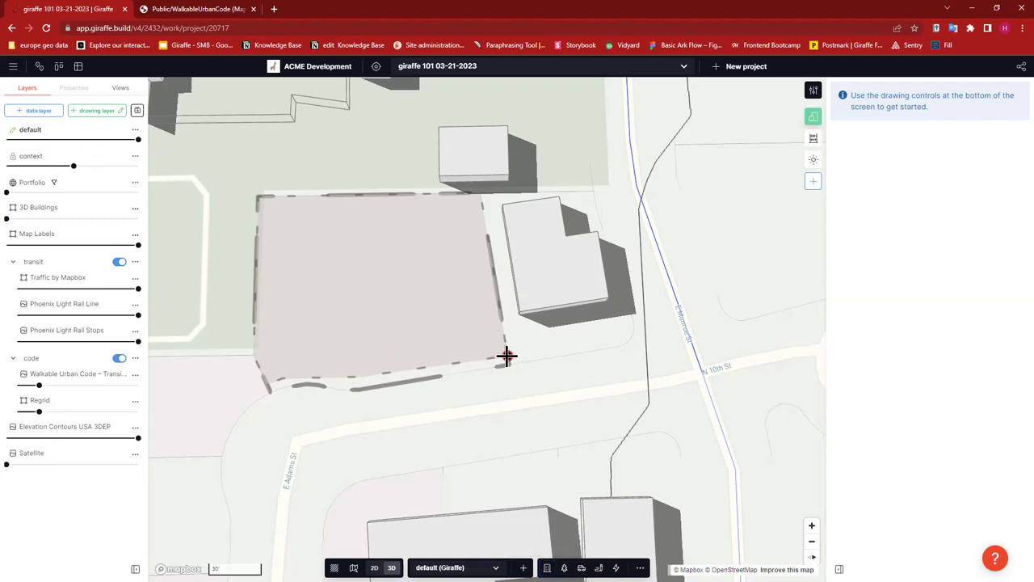
pyautogui.click(506, 355)
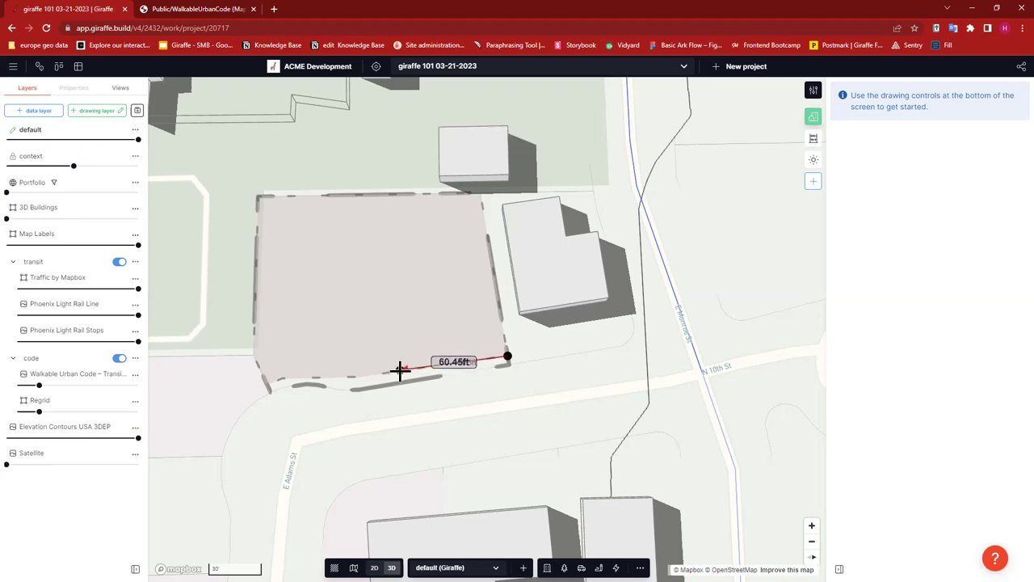
pyautogui.write('75')
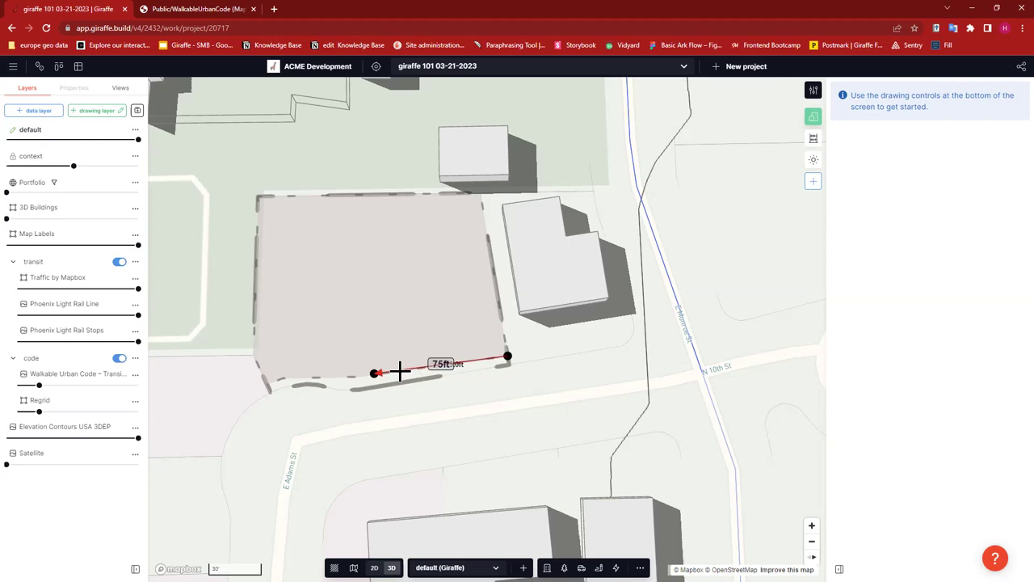
pyautogui.press('Return')
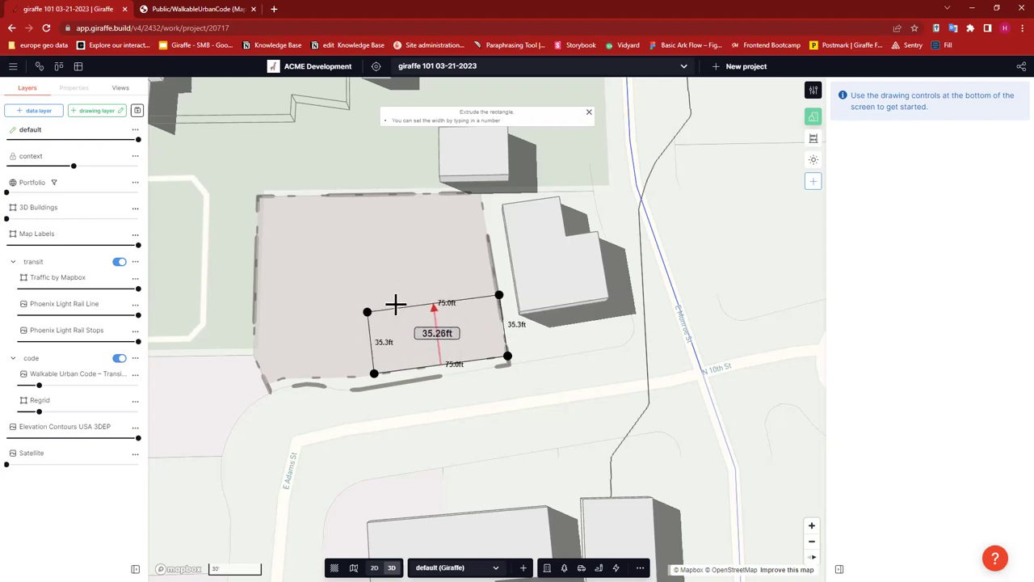
pyautogui.write('45')
pyautogui.press('Return')
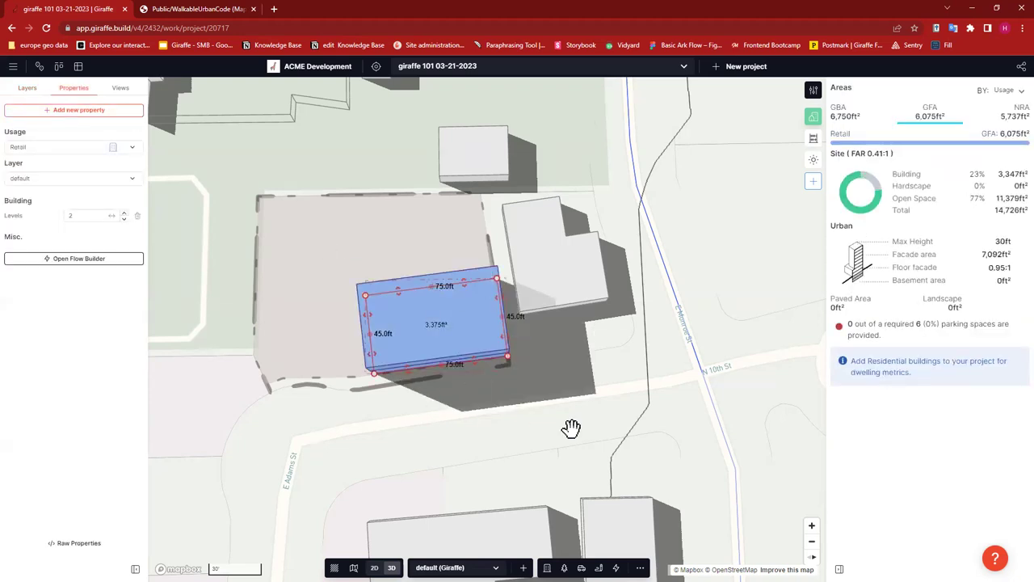
# - Reduce the Retail building to a single level
pyautogui.moveTo(492, 435); pyautogui.dragTo(558, 425, button='right')
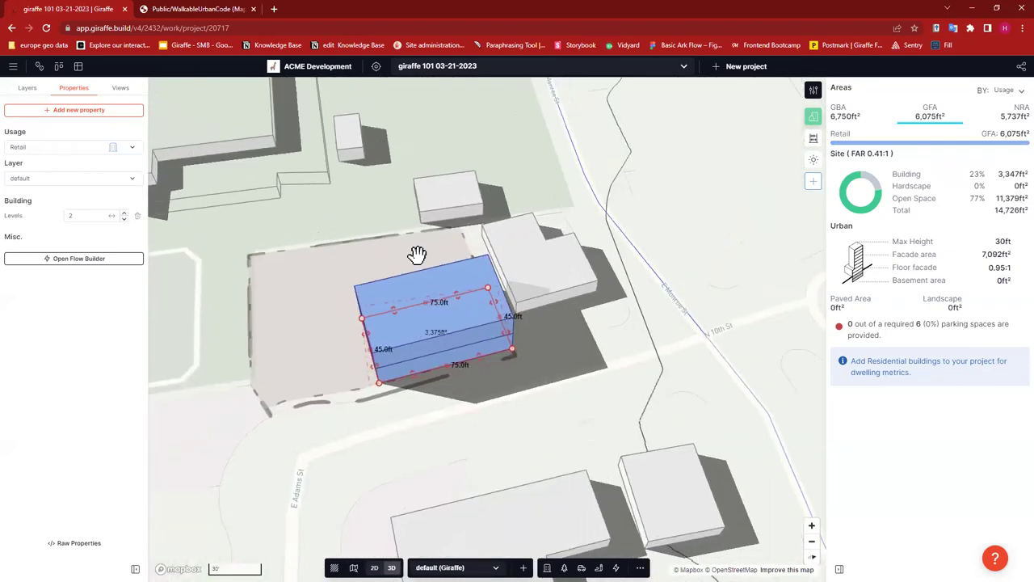
pyautogui.click(125, 218)
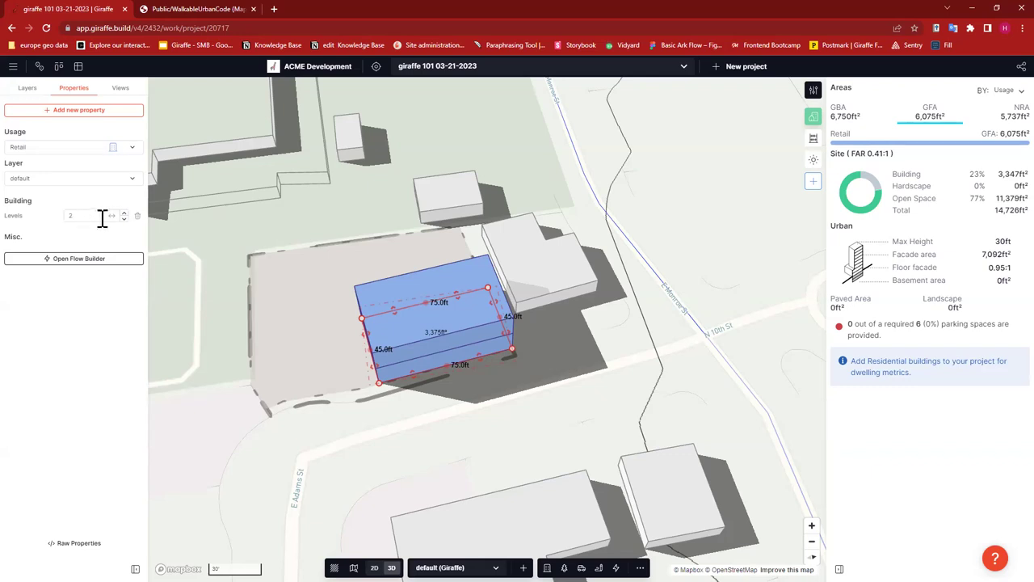
pyautogui.click(124, 218)
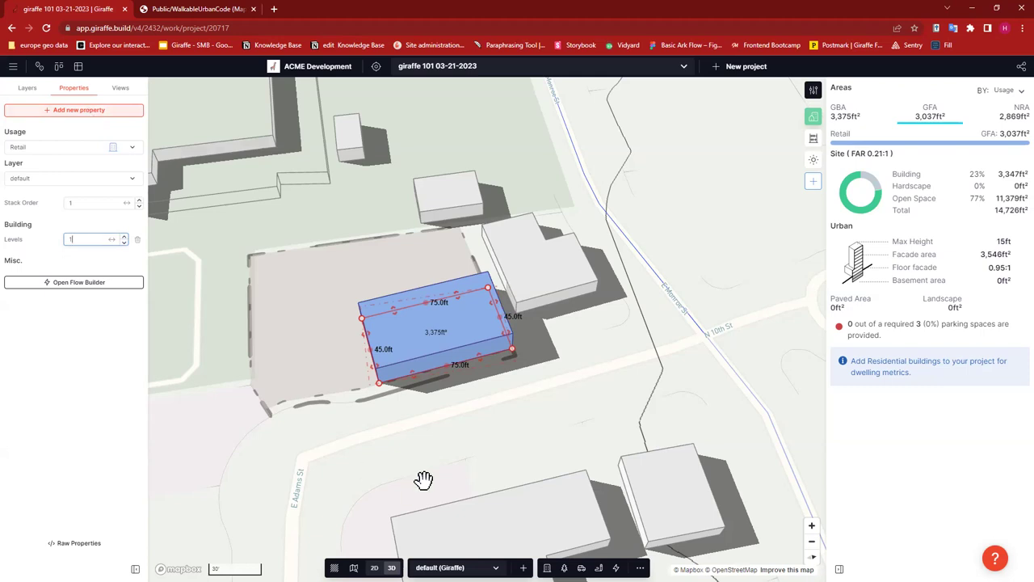
pyautogui.moveTo(417, 433); pyautogui.dragTo(432, 447, button='right')
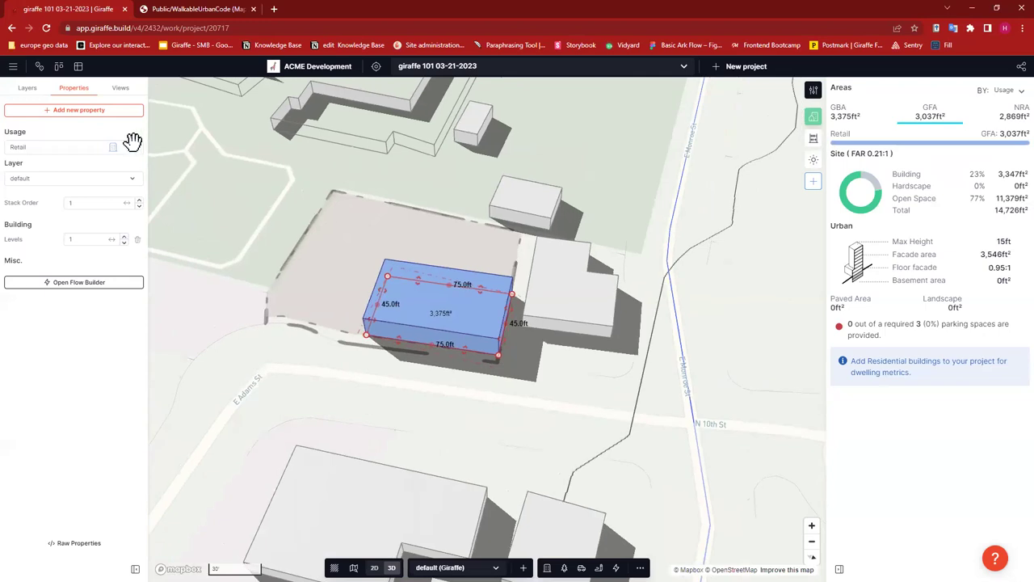
# - Add a Floor to Floor property set to 20 ft on the Retail building
pyautogui.click(78, 110)
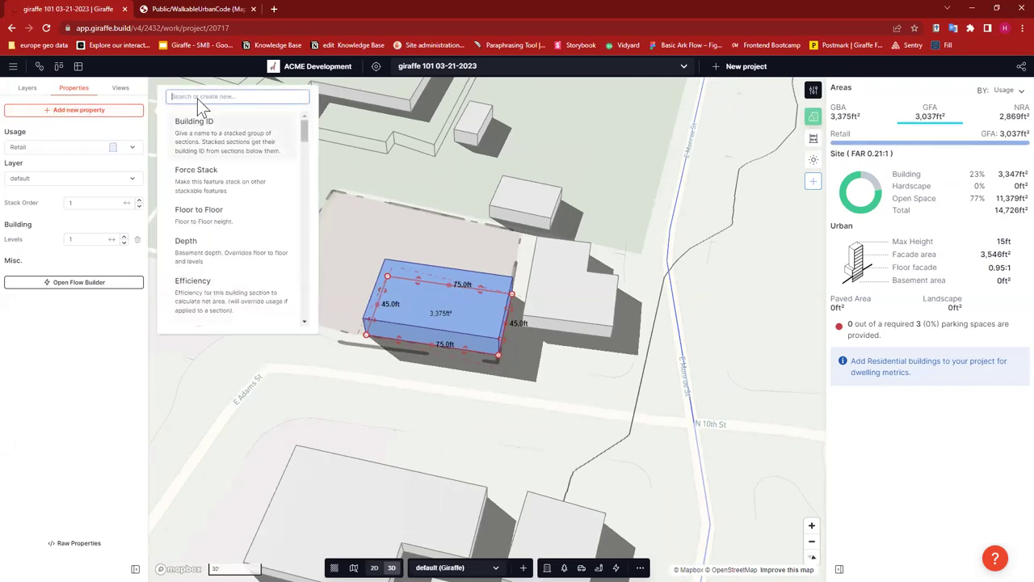
pyautogui.write('floo')
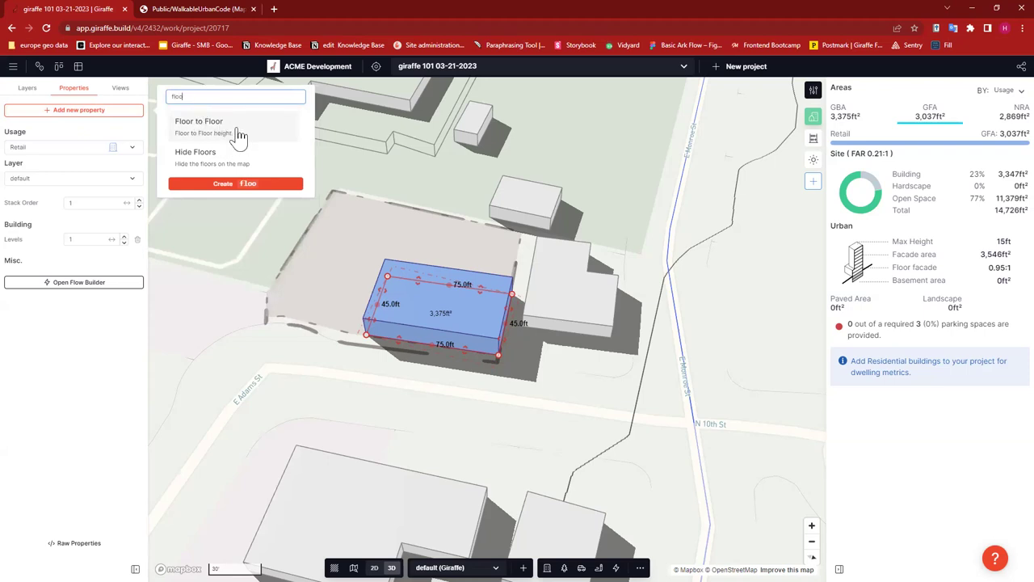
pyautogui.press('Return')
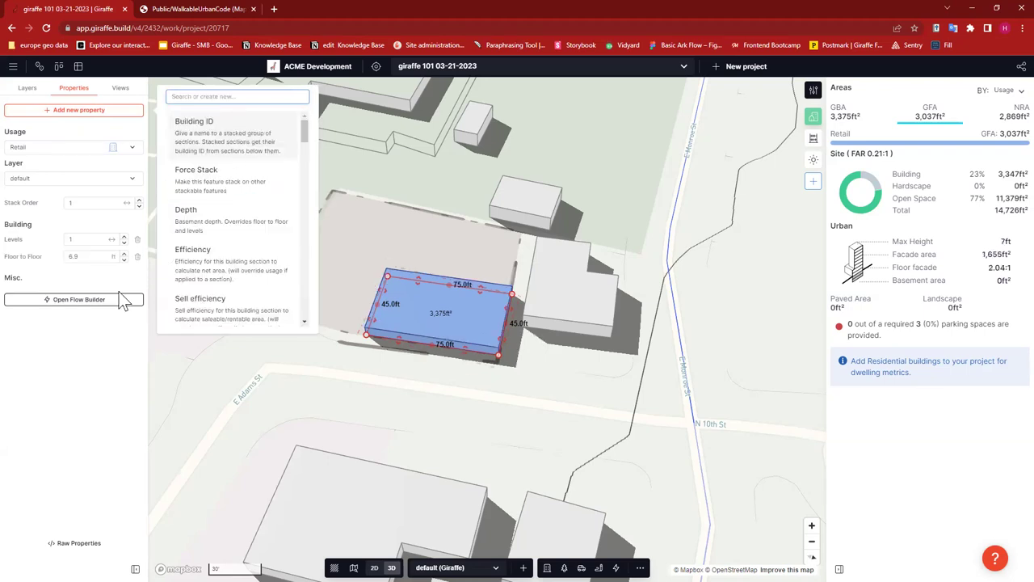
pyautogui.click(89, 256)
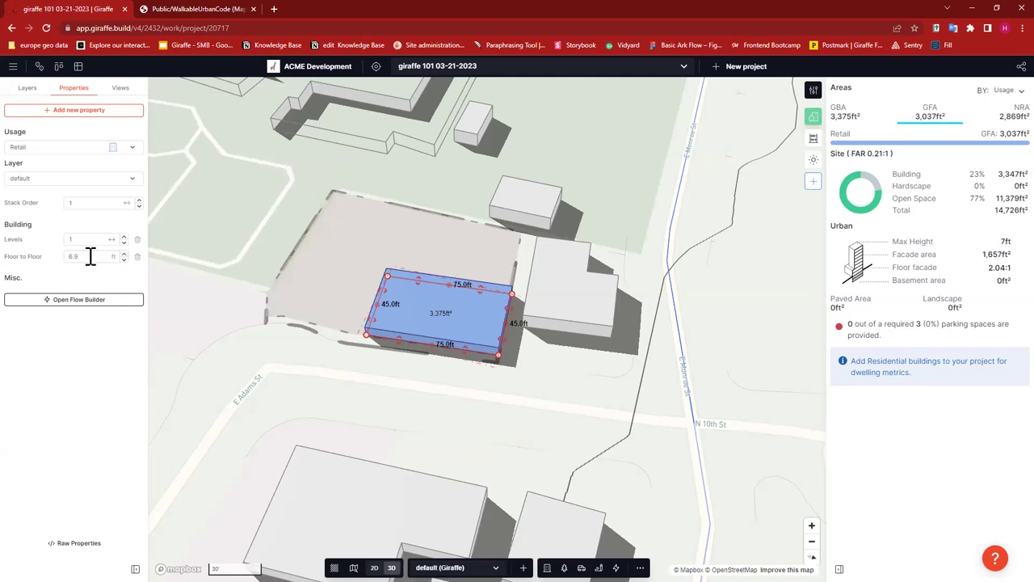
pyautogui.write('20')
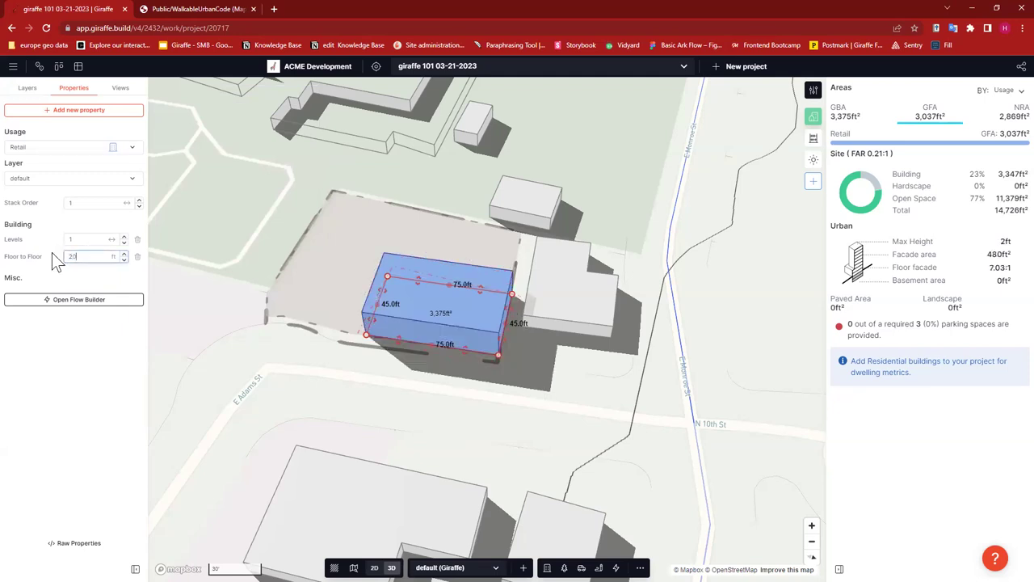
pyautogui.click(396, 408)
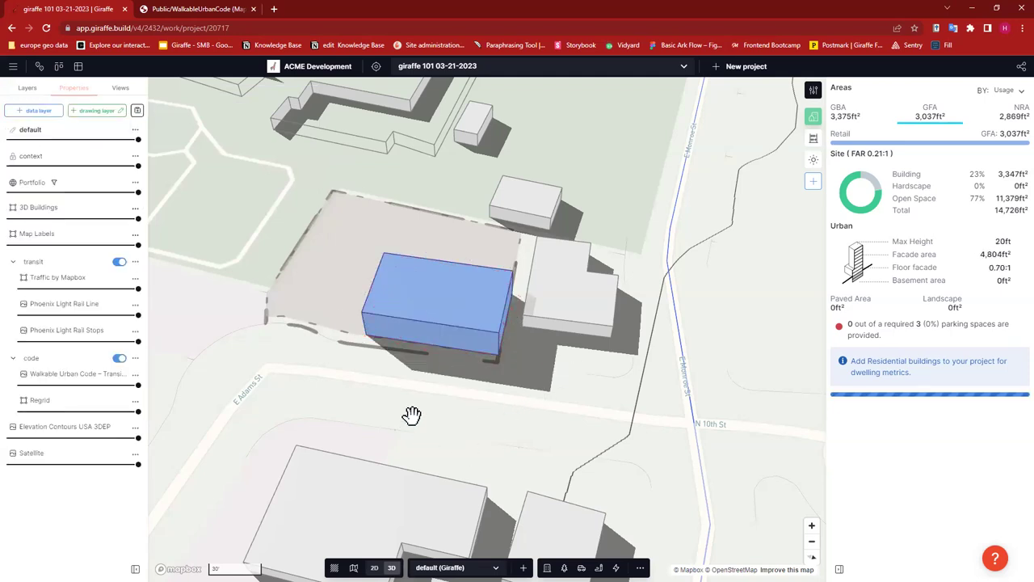
pyautogui.moveTo(441, 392); pyautogui.dragTo(516, 349, button='right')
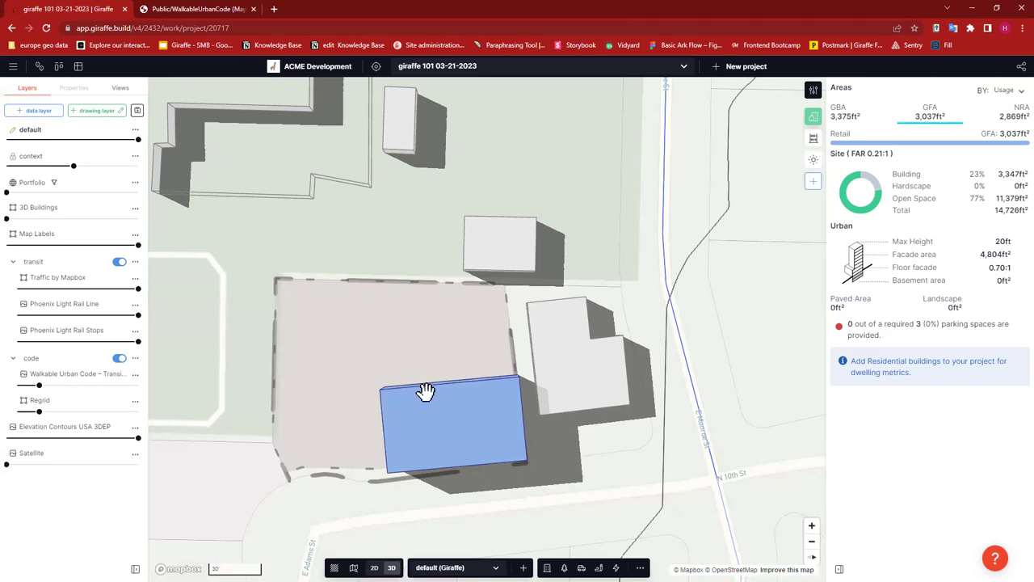
pyautogui.click(452, 396)
pyautogui.click(547, 567)
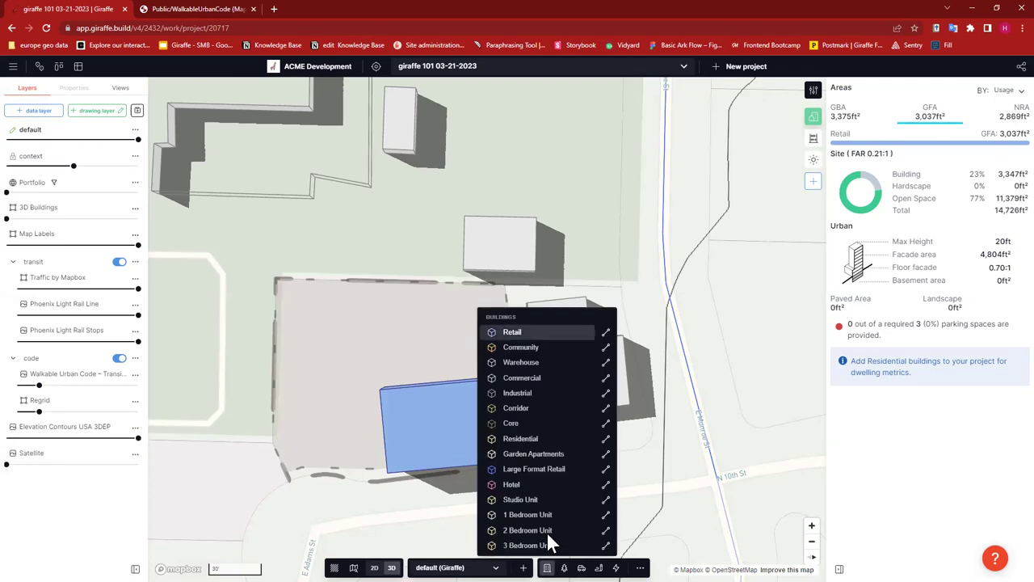
# - Draw a rectangular Community building footprint alongside the Retail building
pyautogui.click(521, 347)
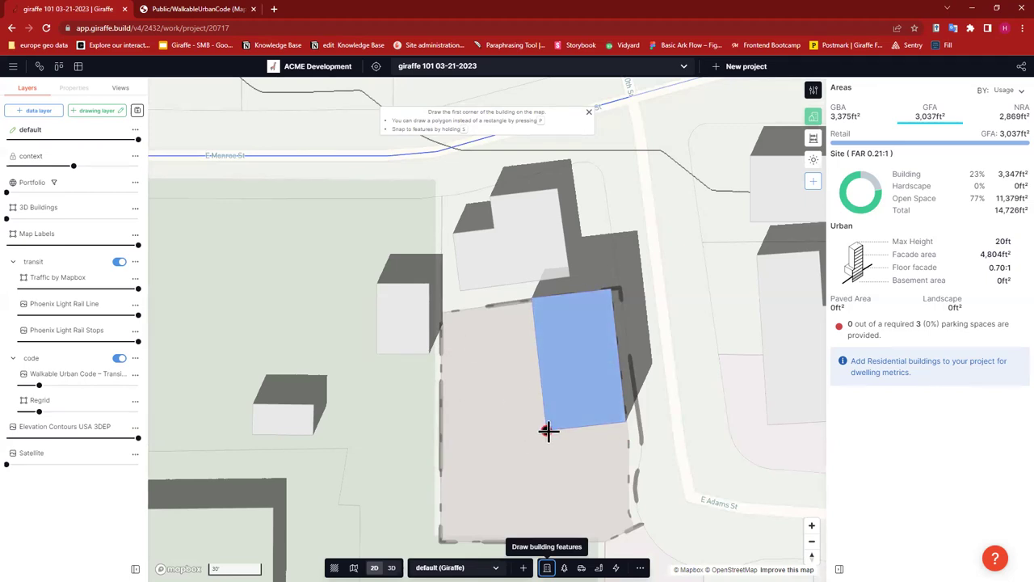
pyautogui.click(547, 430)
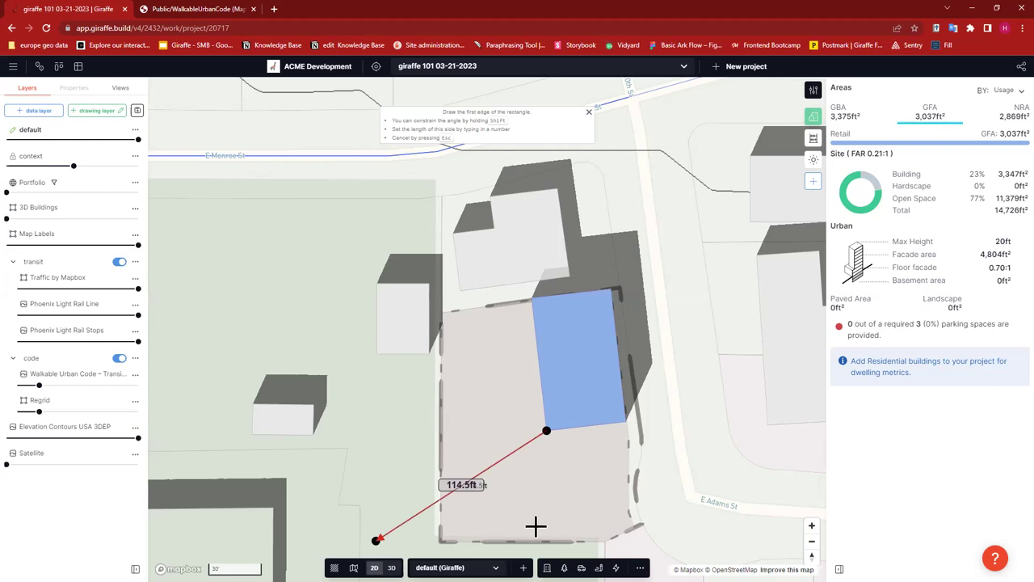
pyautogui.press('Escape')
pyautogui.click(546, 567)
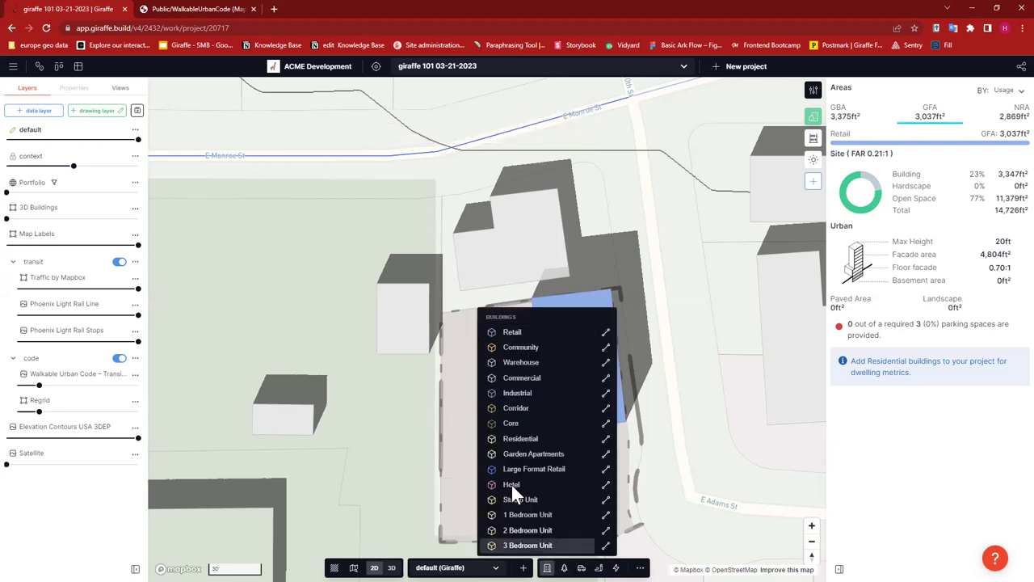
pyautogui.click(519, 345)
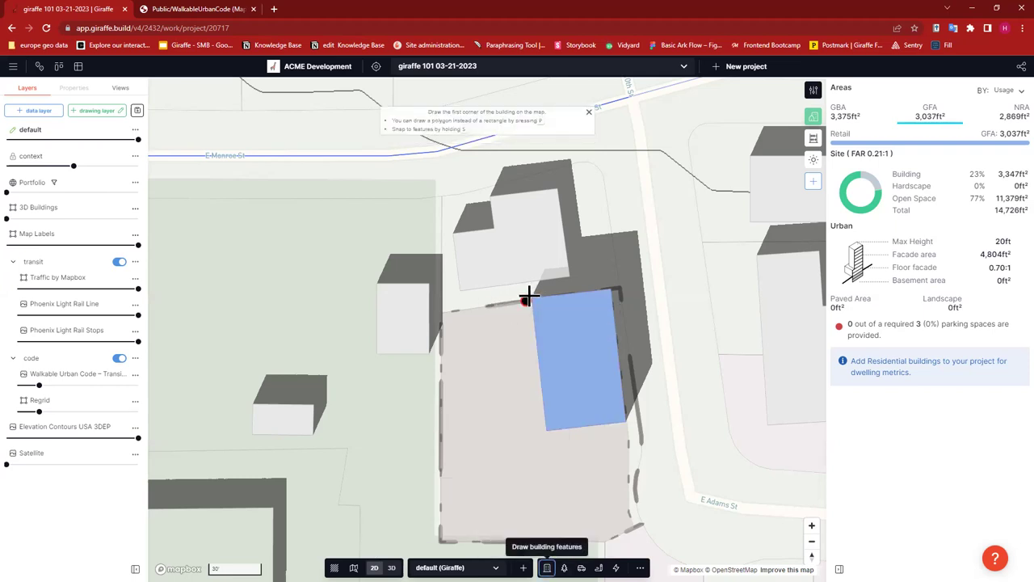
pyautogui.click(529, 298)
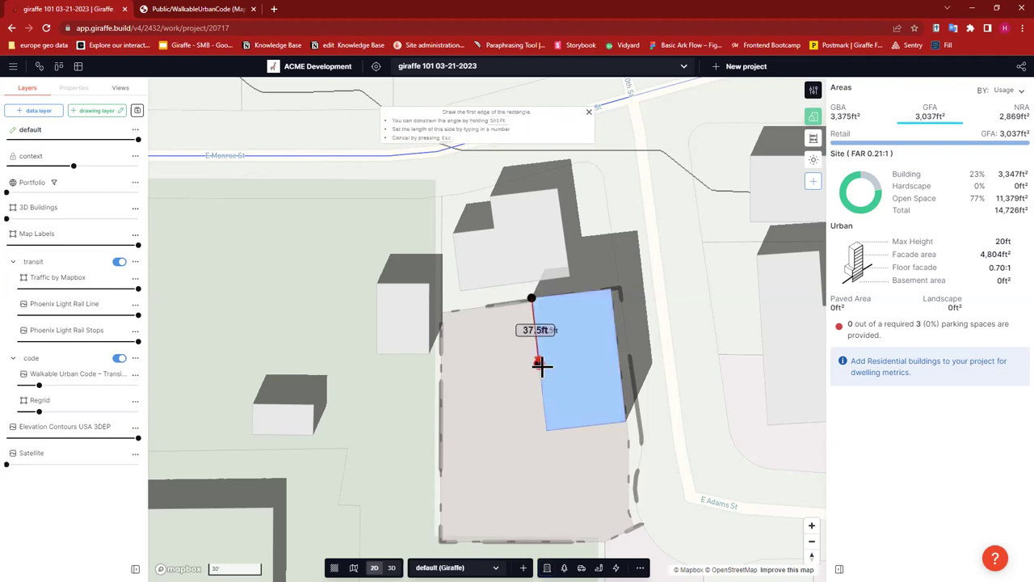
pyautogui.click(537, 365)
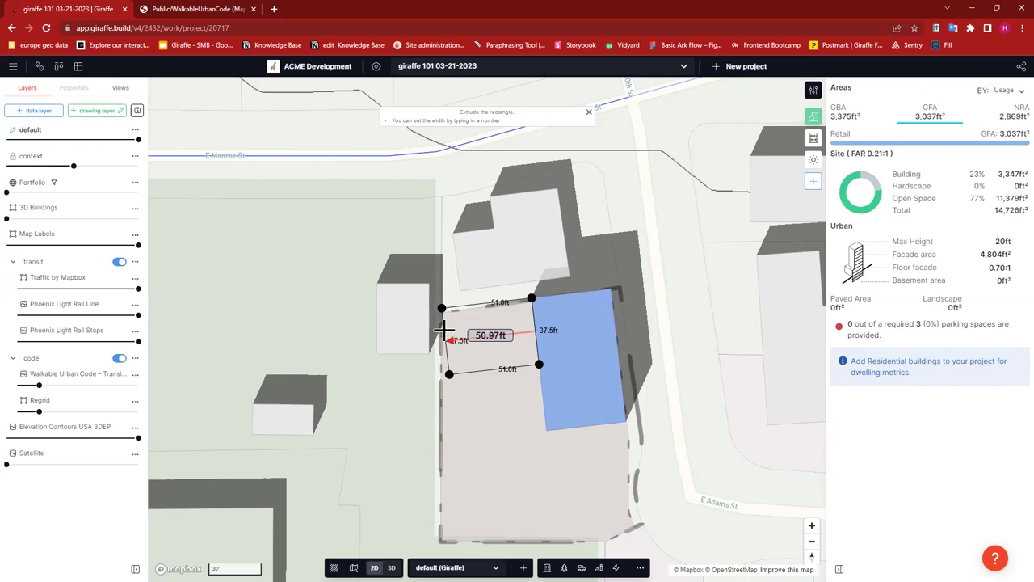
pyautogui.click(471, 341)
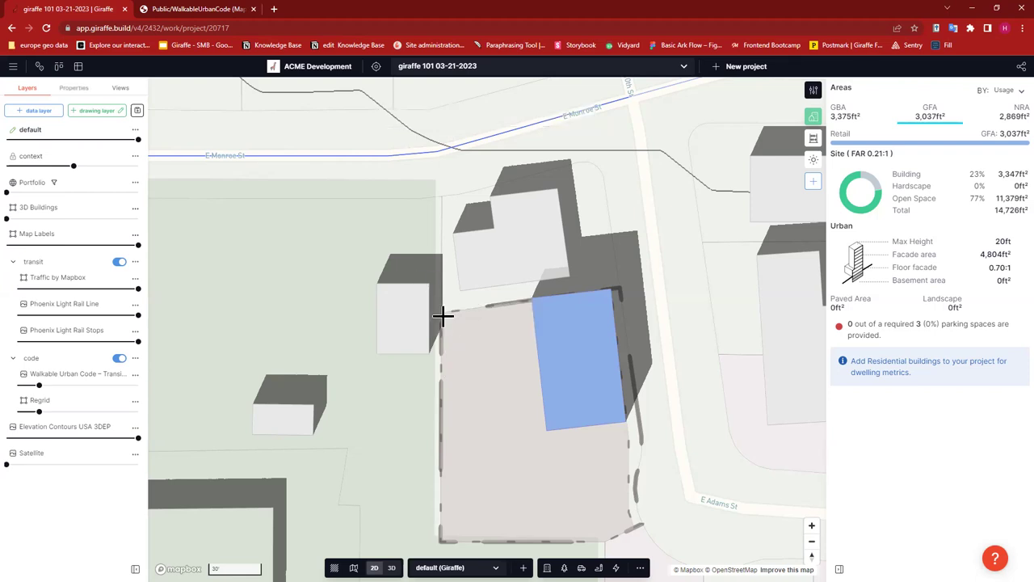
# - Drag the Community footprint's left corners outward to reach about 1,886 ft²
pyautogui.moveTo(443, 307); pyautogui.dragTo(442, 313)
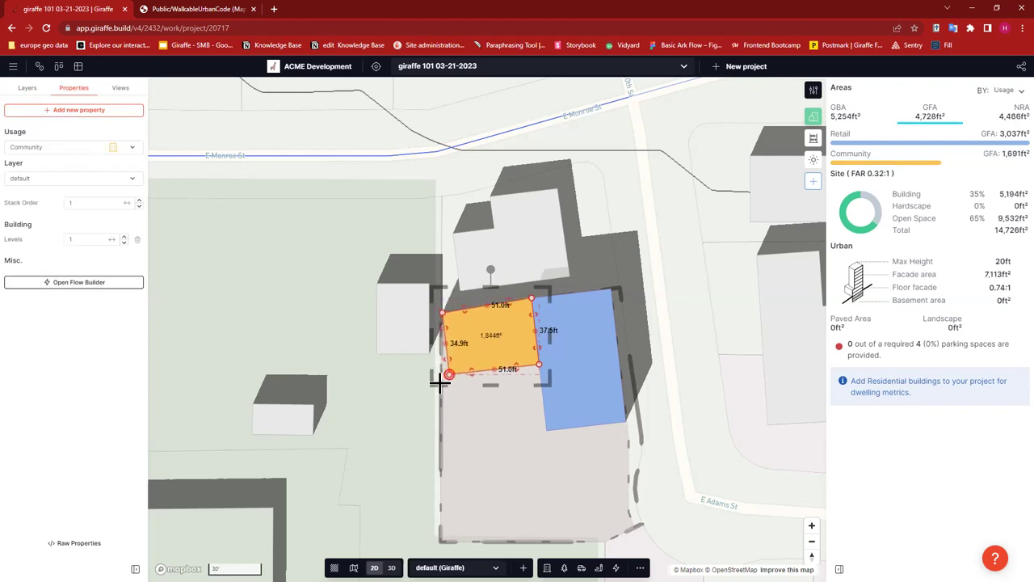
pyautogui.moveTo(440, 380); pyautogui.dragTo(441, 373)
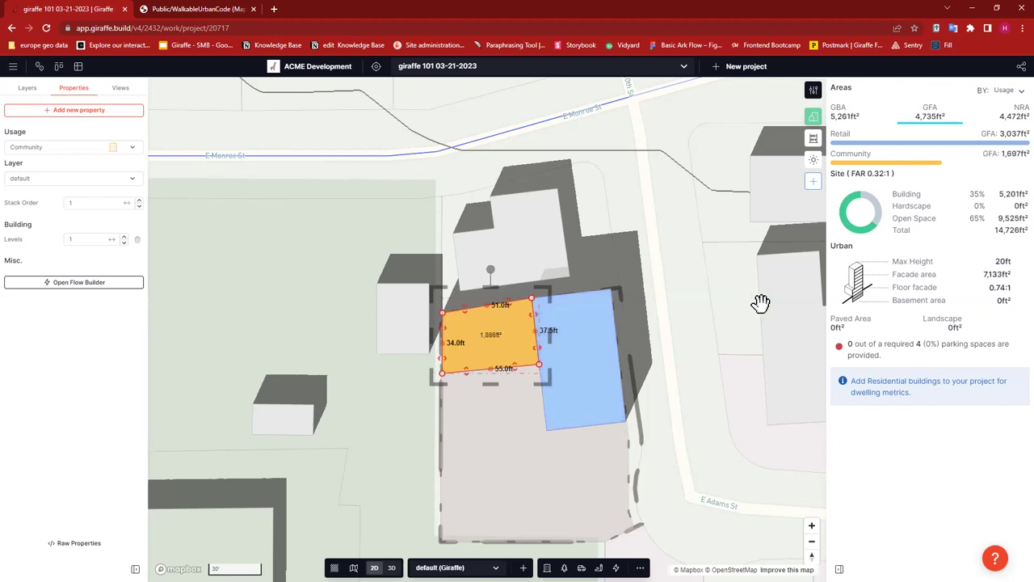
pyautogui.click(759, 388)
pyautogui.moveTo(681, 381); pyautogui.dragTo(615, 374)
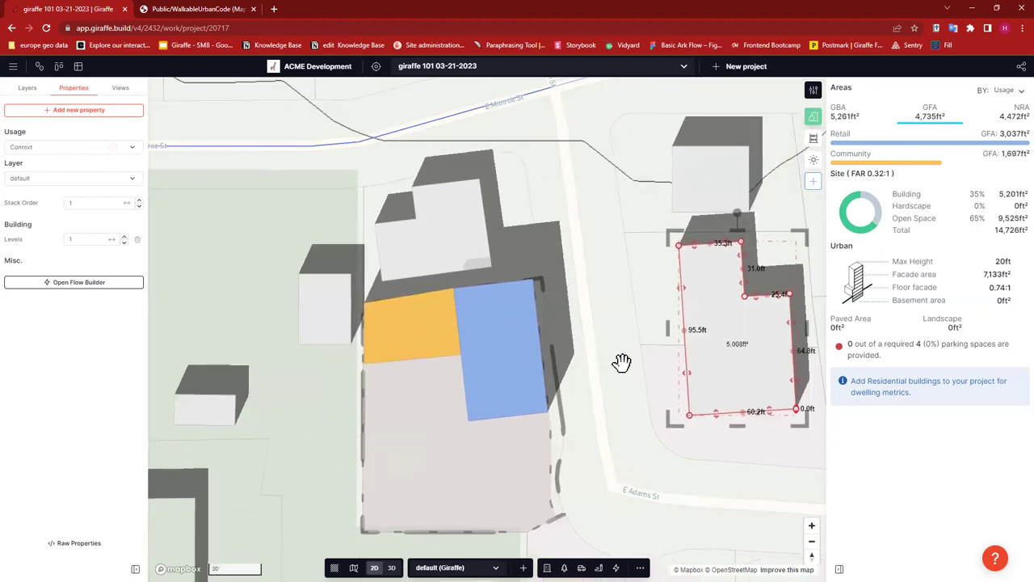
pyautogui.press('Escape')
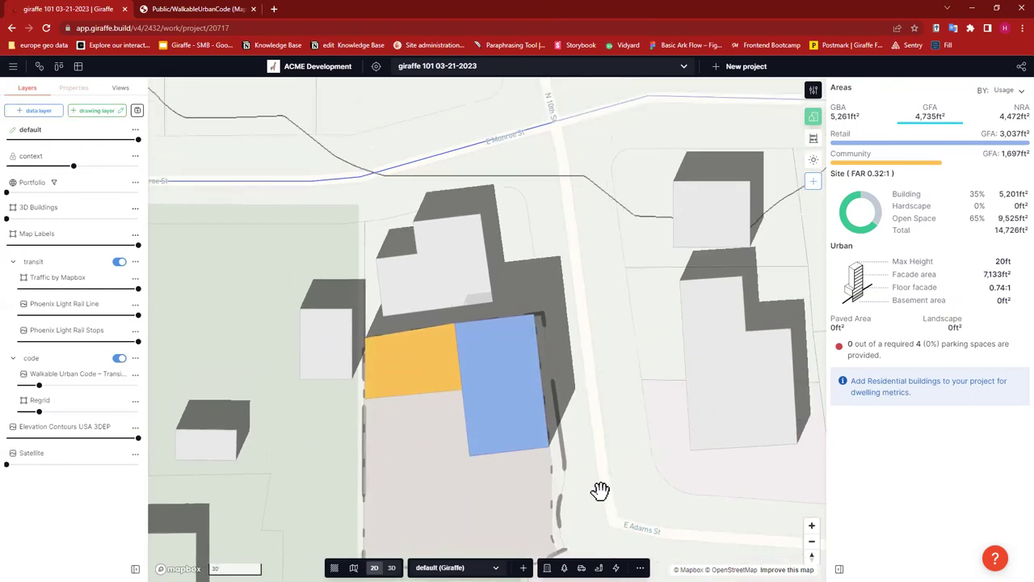
# - Select the orange Community building and add the Floor to Floor property
pyautogui.moveTo(649, 420); pyautogui.dragTo(659, 356, button='right')
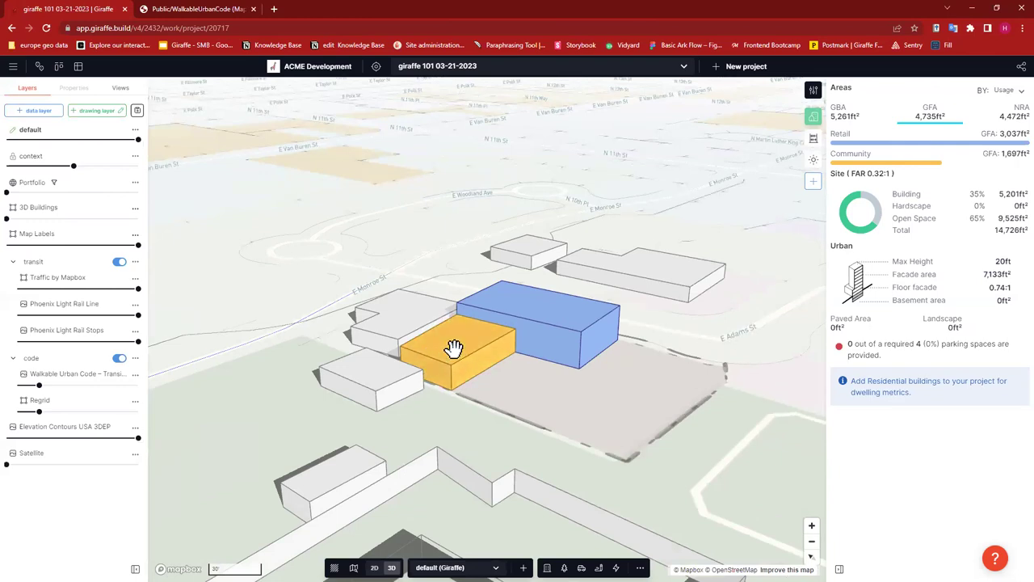
pyautogui.scroll(3, 485, 349)
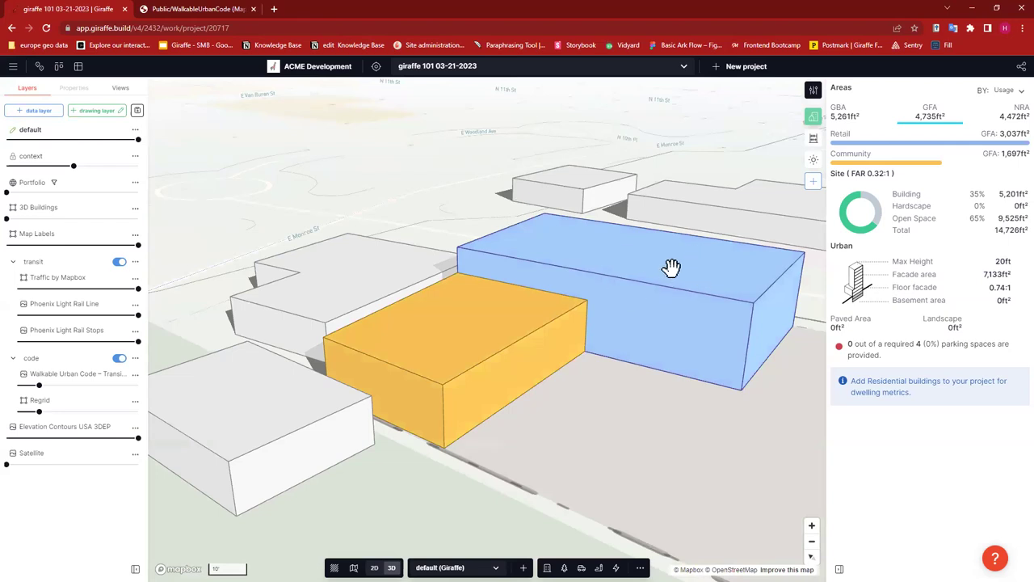
pyautogui.click(485, 348)
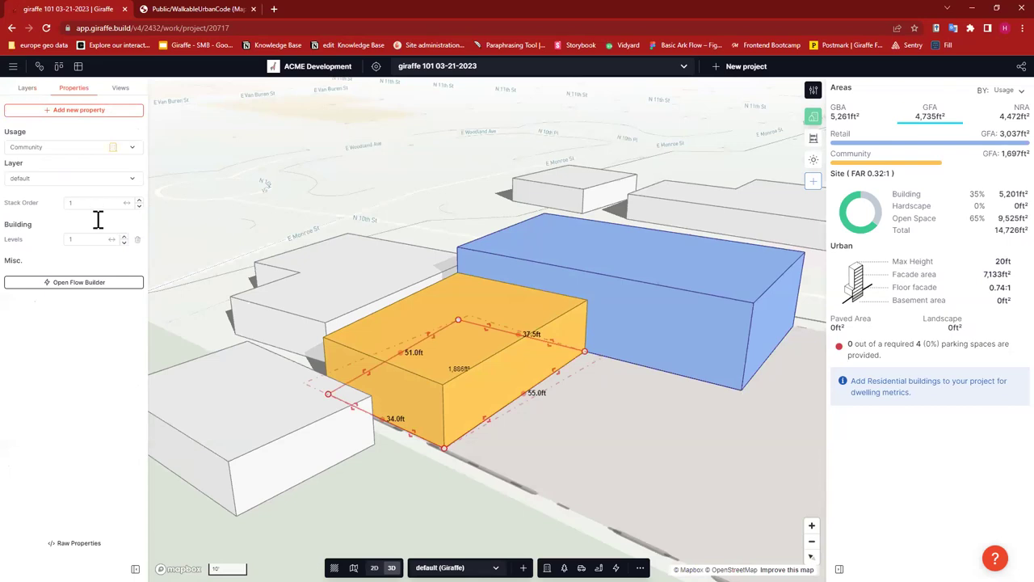
pyautogui.click(68, 109)
pyautogui.write('fl')
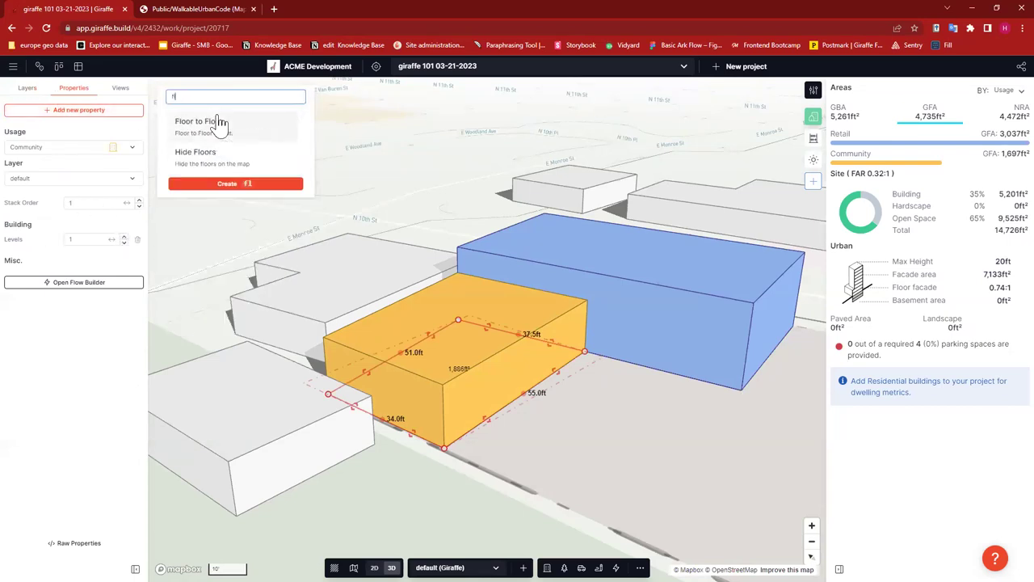
pyautogui.write('o')
pyautogui.press('Return')
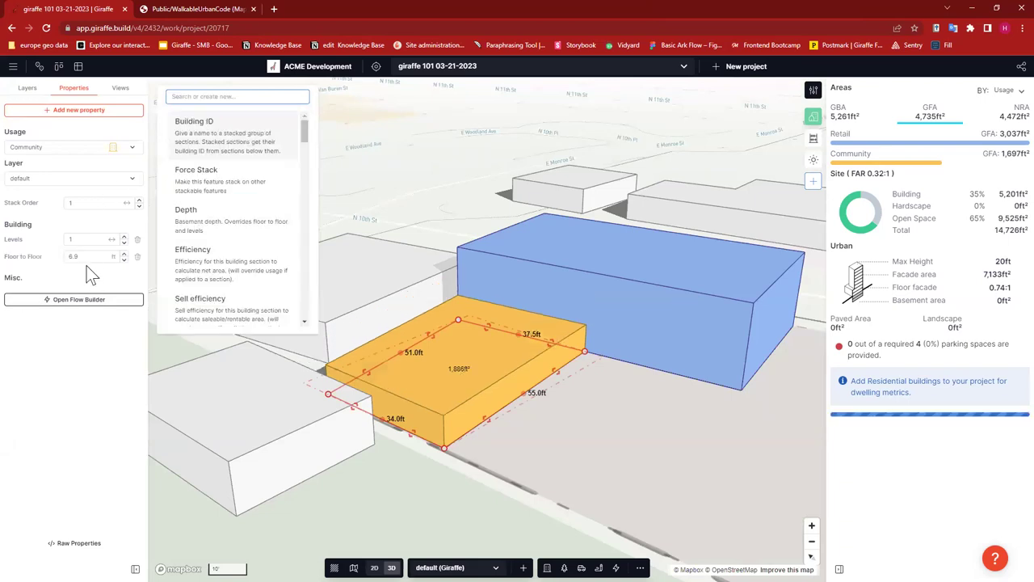
pyautogui.click(68, 256)
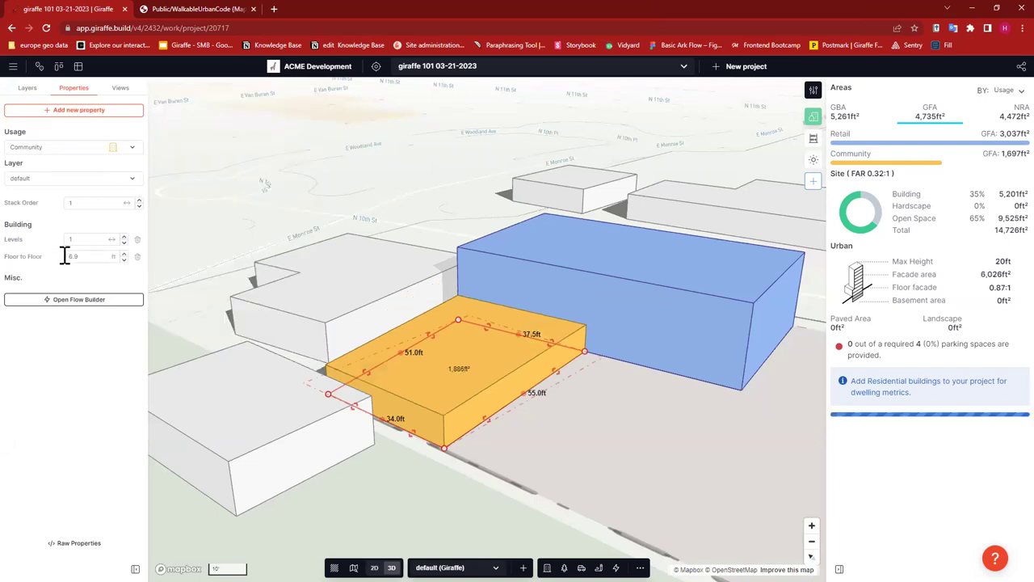
# - Enter 20 ft as its floor-to-floor height, then rotate to view the buildings' other side
pyautogui.click(87, 256)
pyautogui.write('6.93')
pyautogui.click(69, 256)
pyautogui.write('20')
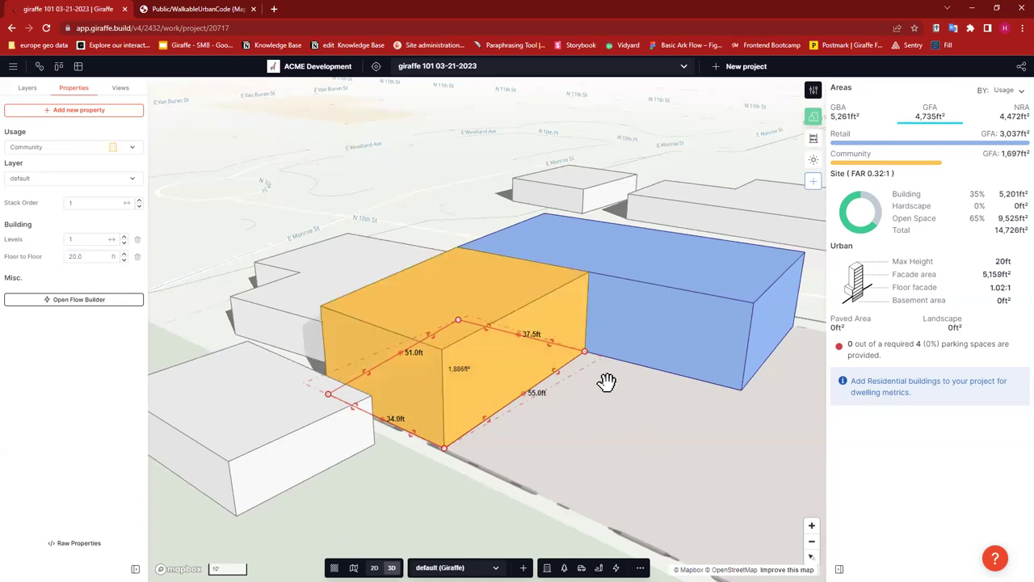
pyautogui.click(620, 377)
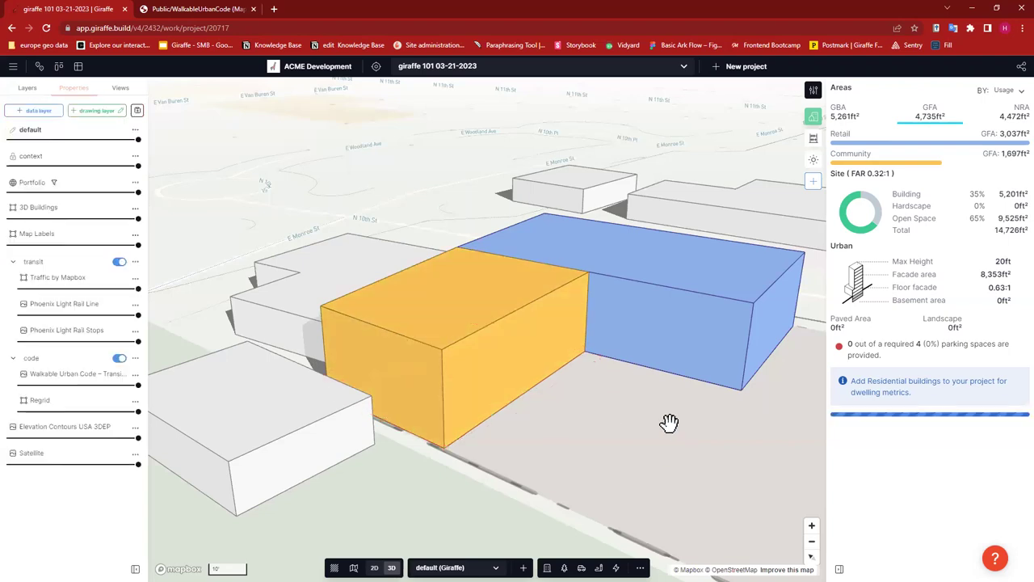
pyautogui.scroll(-3, 628, 404)
pyautogui.moveTo(627, 404); pyautogui.dragTo(608, 415, button='right')
pyautogui.scroll(3, 609, 415)
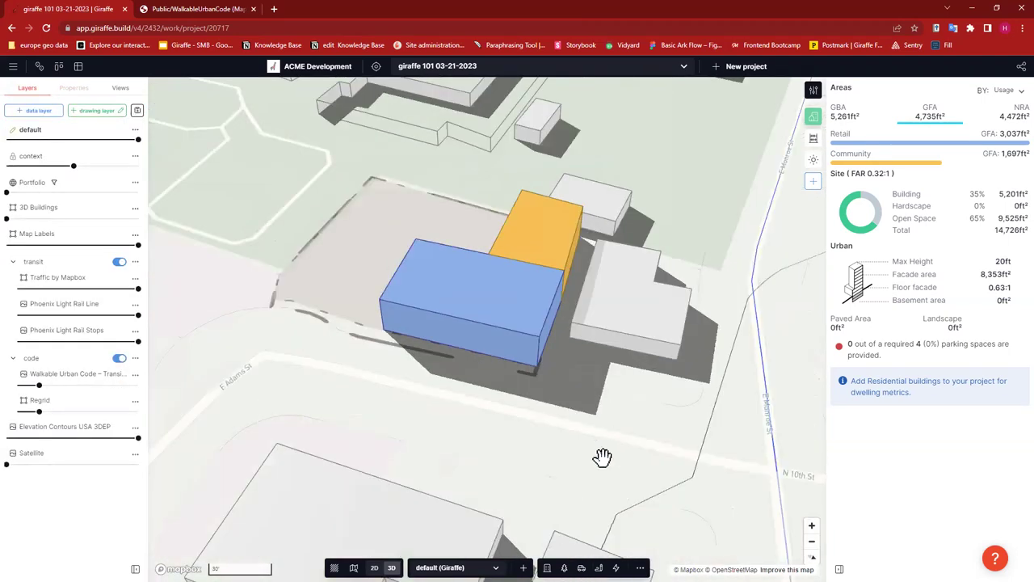
pyautogui.scroll(3, 602, 457)
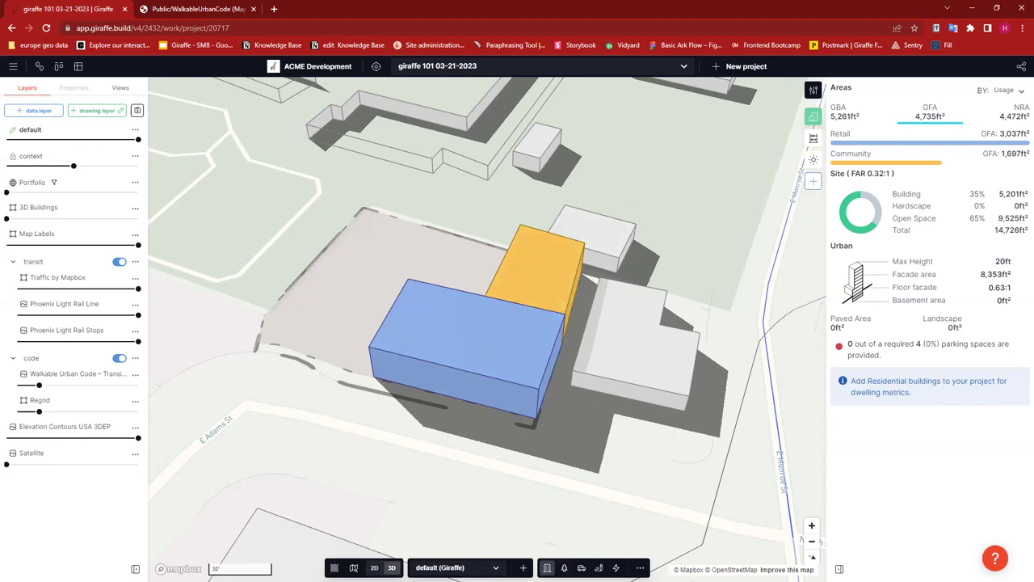
# - In 2D, draw a 75 by 45 ft Residential building along the blue building's edges
pyautogui.click(546, 567)
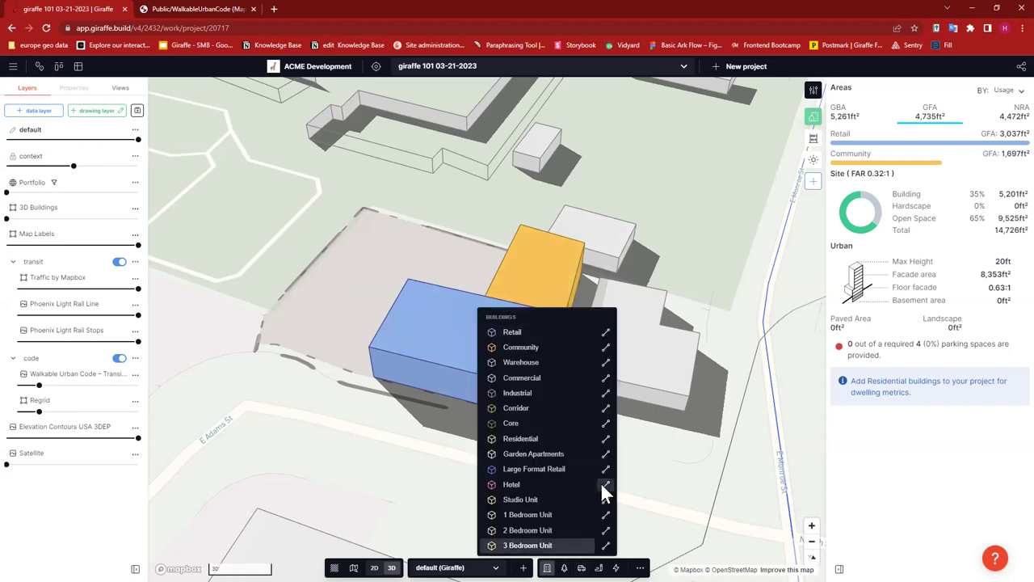
pyautogui.click(522, 437)
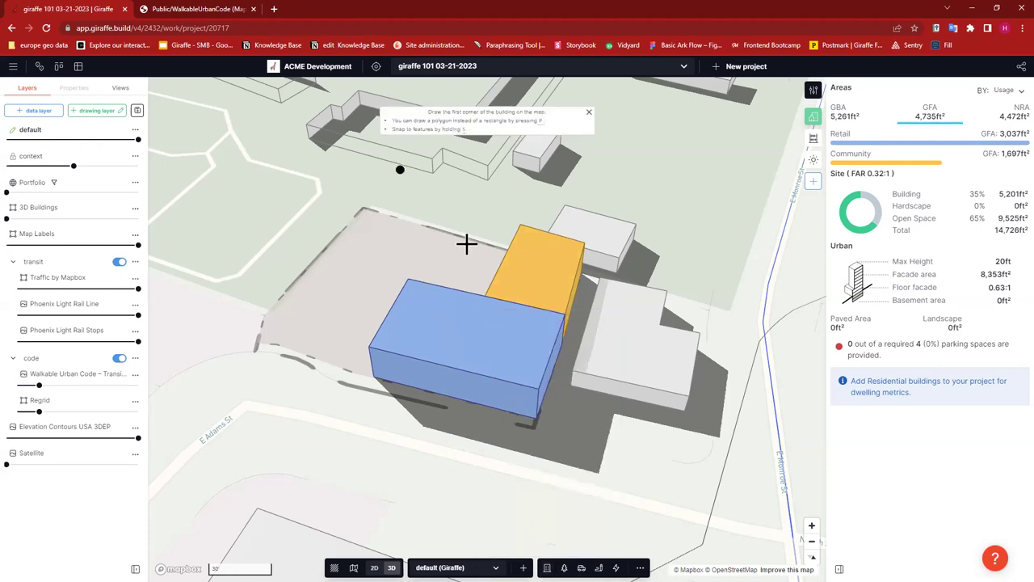
pyautogui.press('2')
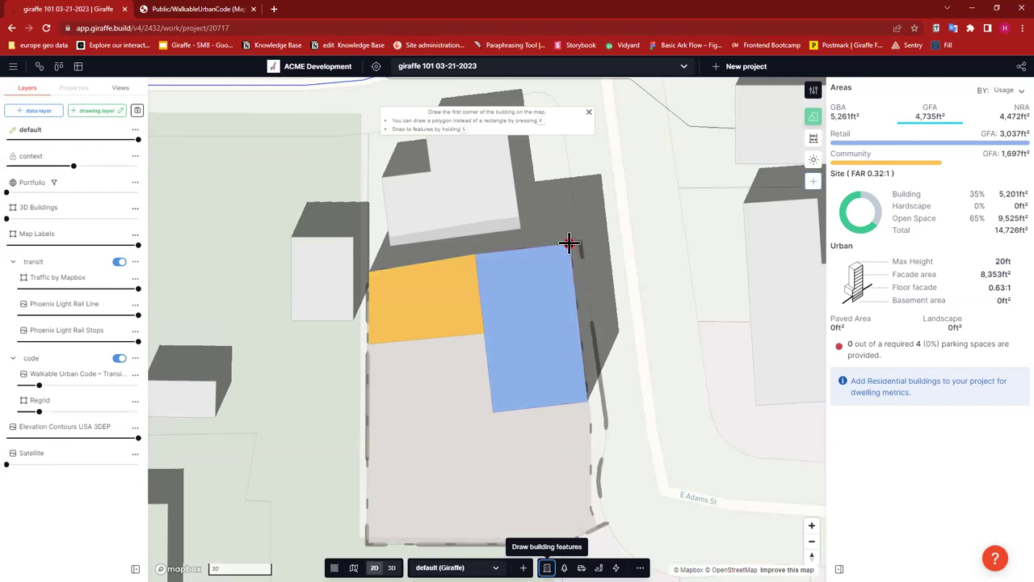
pyautogui.click(569, 243)
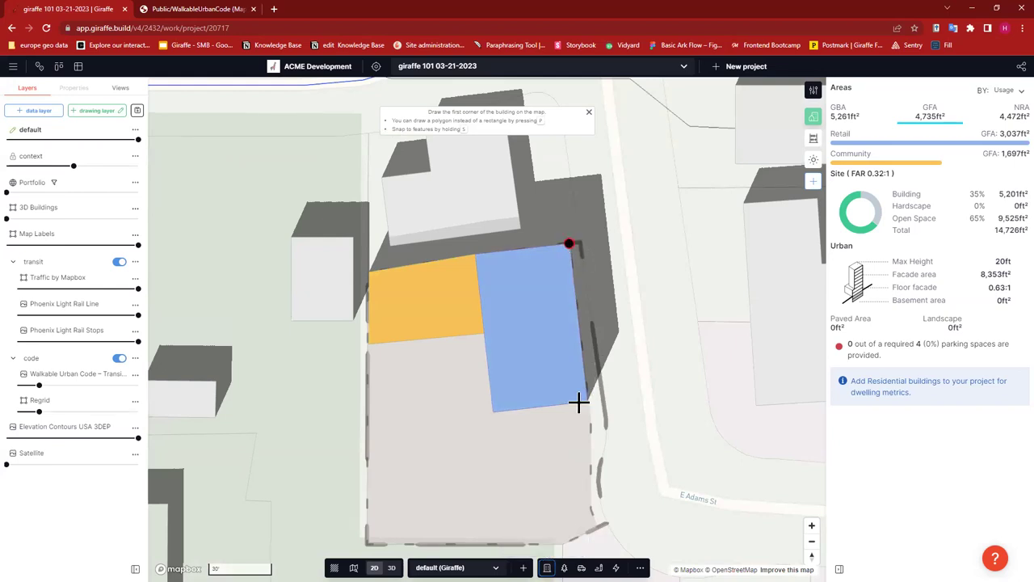
pyautogui.click(501, 414)
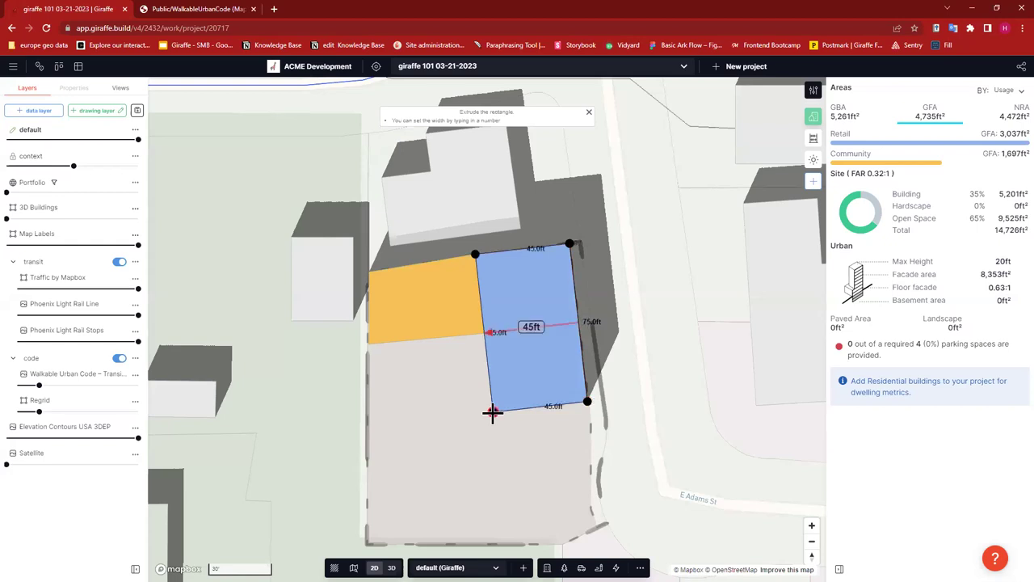
pyautogui.press('Return')
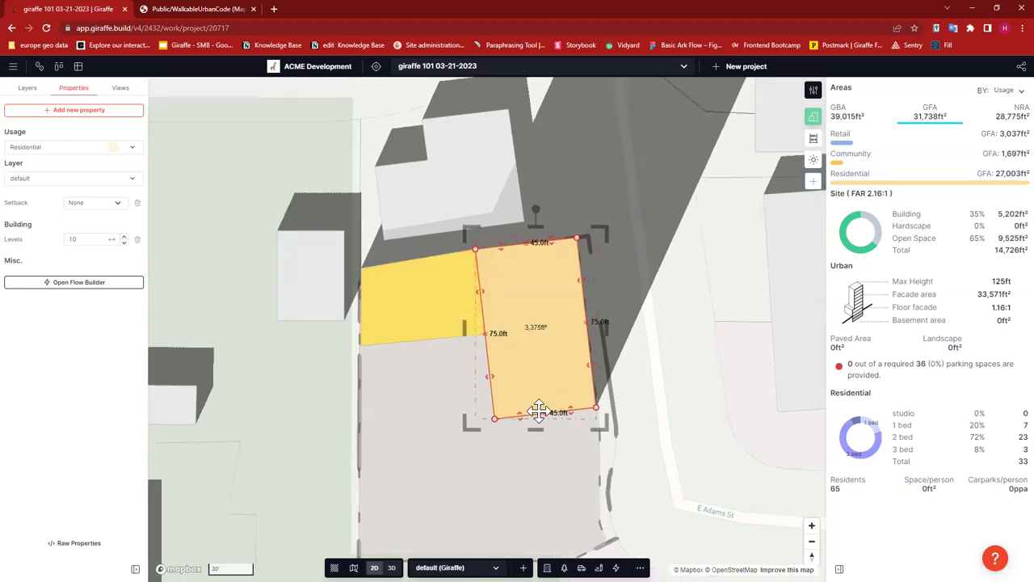
pyautogui.scroll(3, 535, 416)
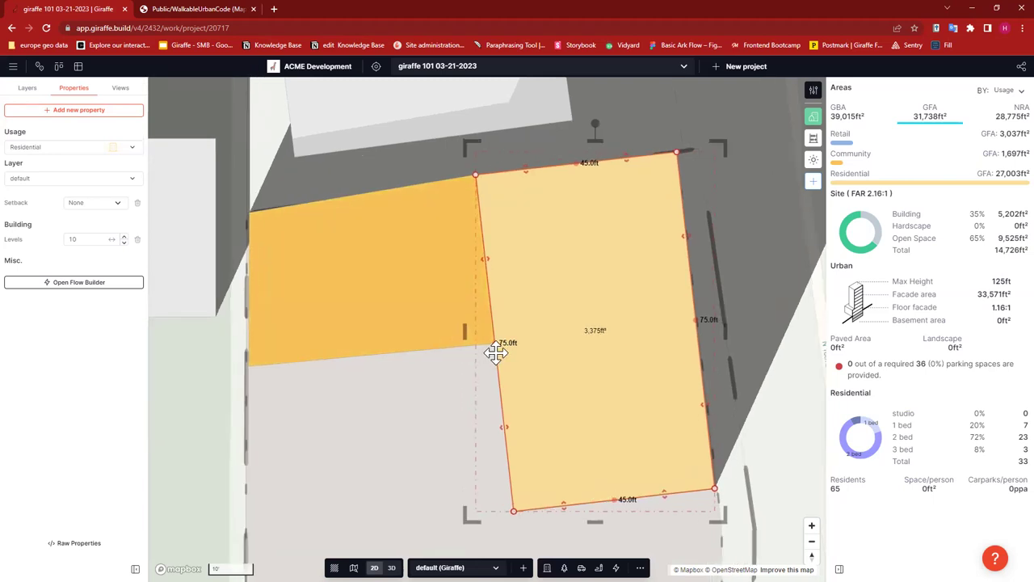
pyautogui.scroll(5, 491, 344)
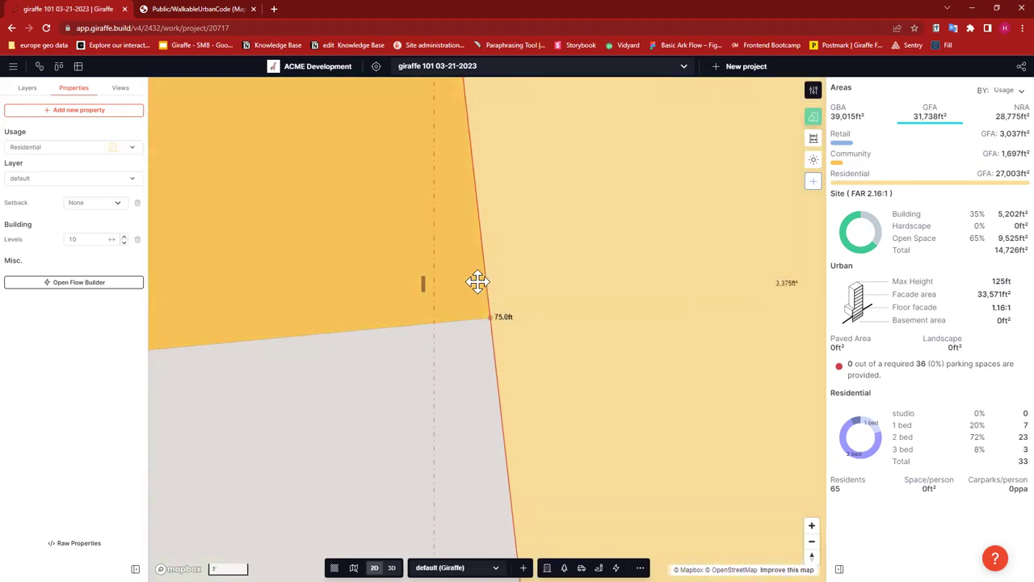
# - Extend the Residential footprint's left edge westward over the lower buildings
pyautogui.click(491, 327)
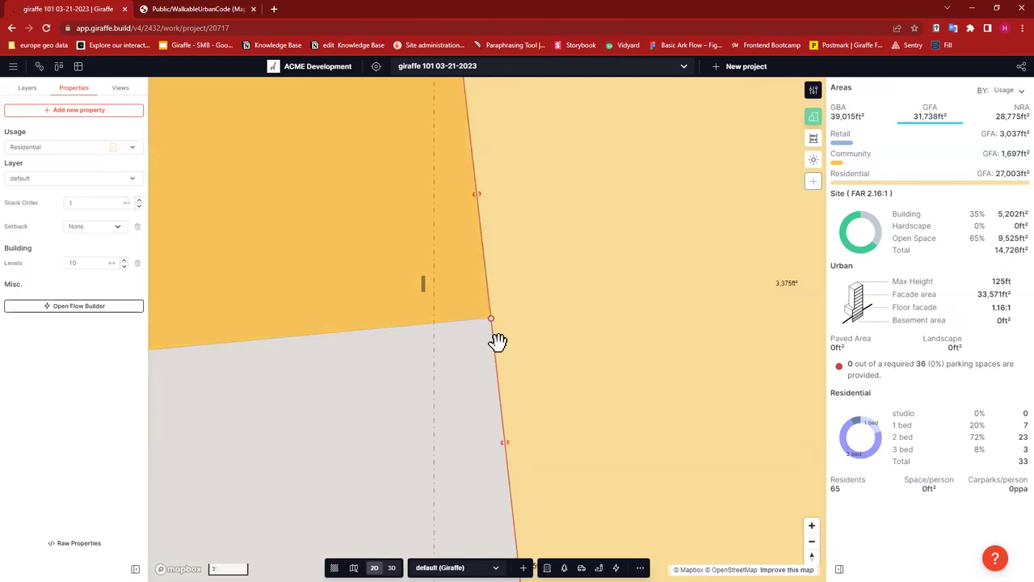
pyautogui.moveTo(485, 320); pyautogui.dragTo(489, 325)
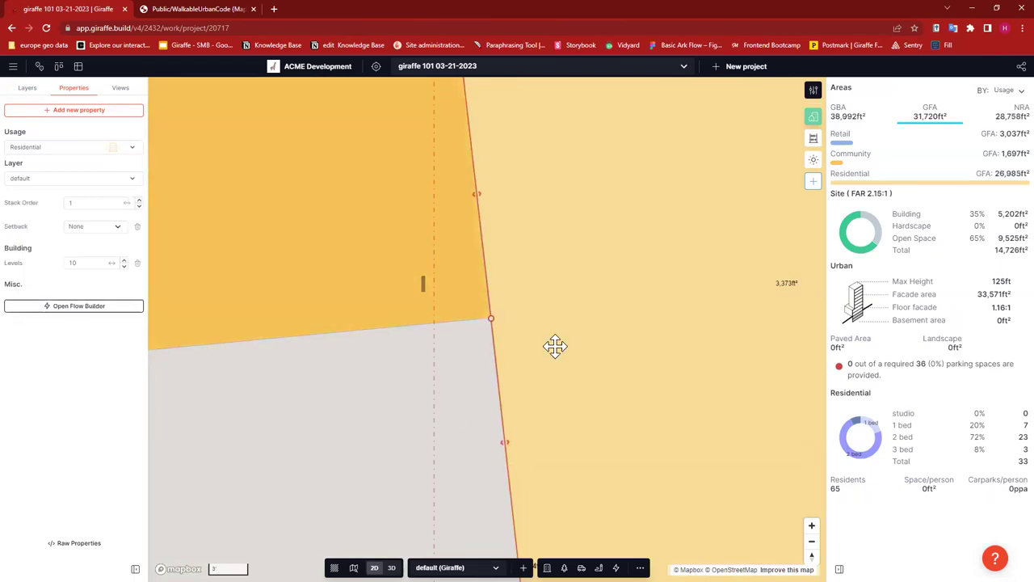
pyautogui.scroll(-5, 566, 352)
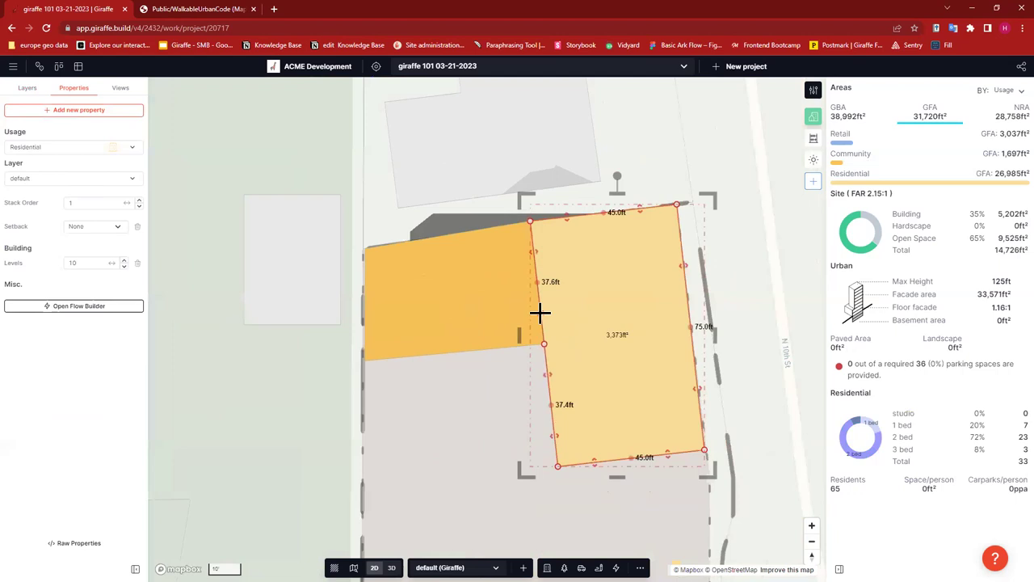
pyautogui.moveTo(540, 315); pyautogui.dragTo(427, 351)
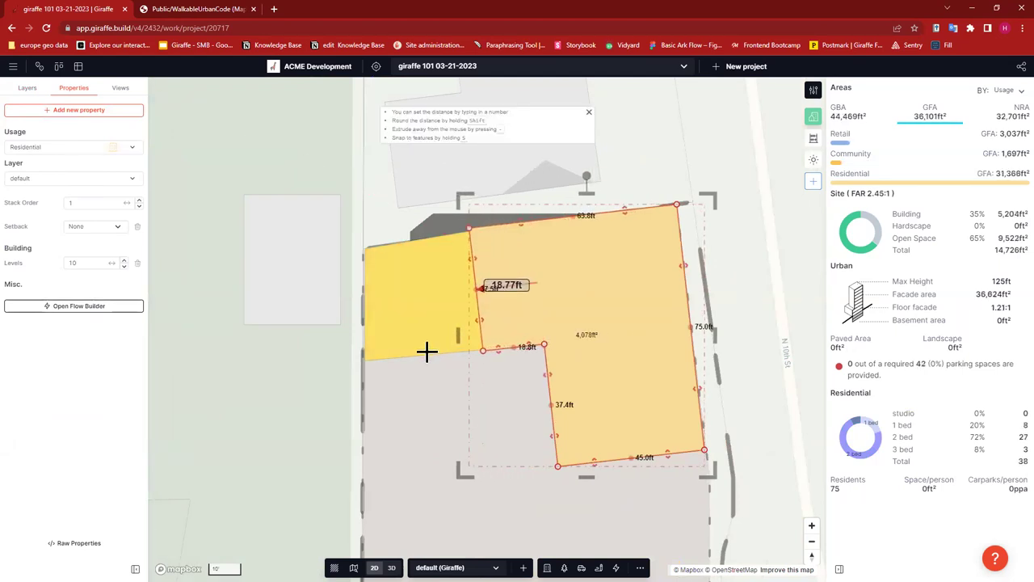
pyautogui.click(367, 363)
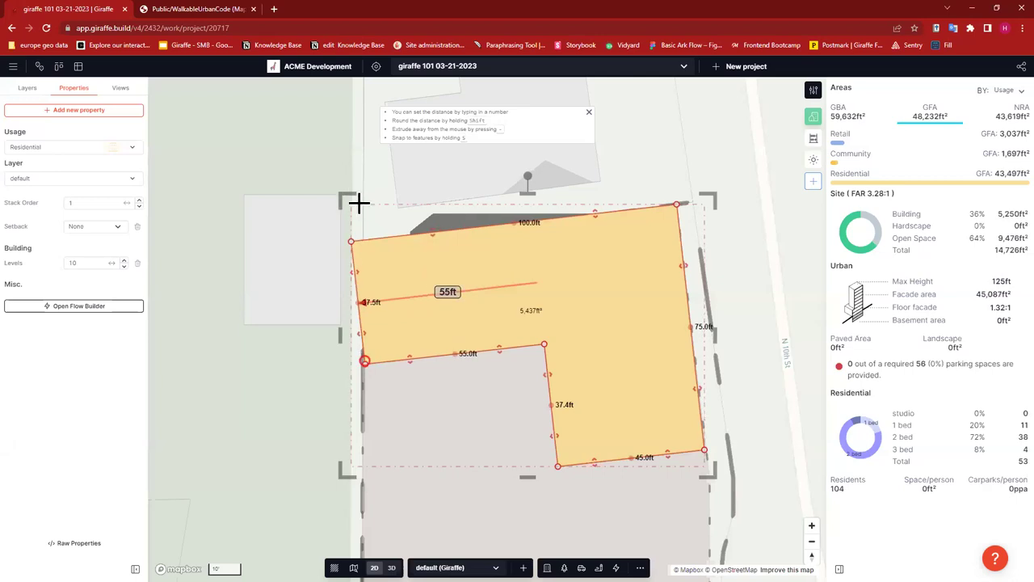
pyautogui.press('Escape')
# - Adjust the footprint corners into an L-shape, then reduce the tower to 5 levels
pyautogui.moveTo(363, 240); pyautogui.dragTo(365, 251)
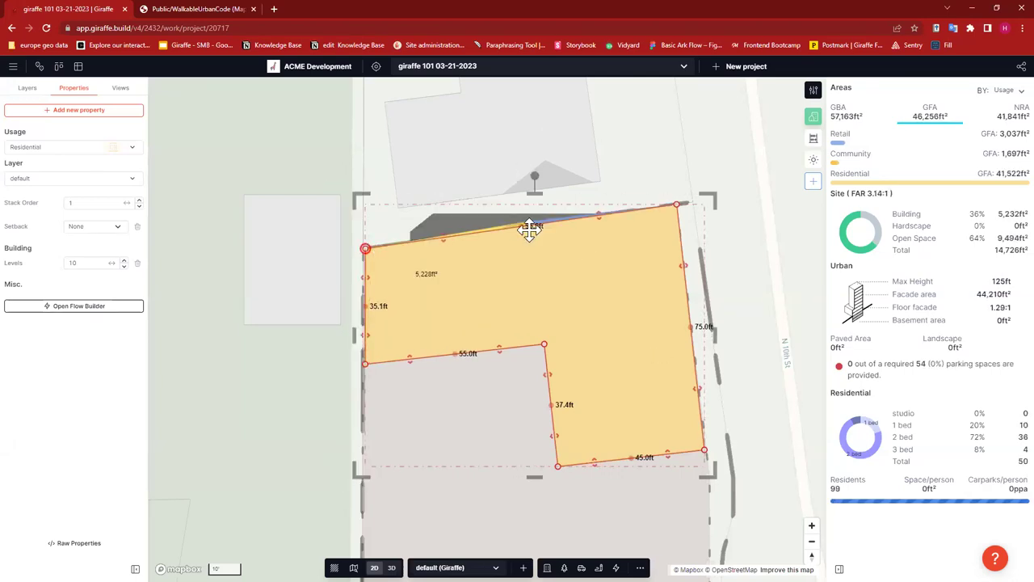
pyautogui.moveTo(519, 227); pyautogui.dragTo(530, 221)
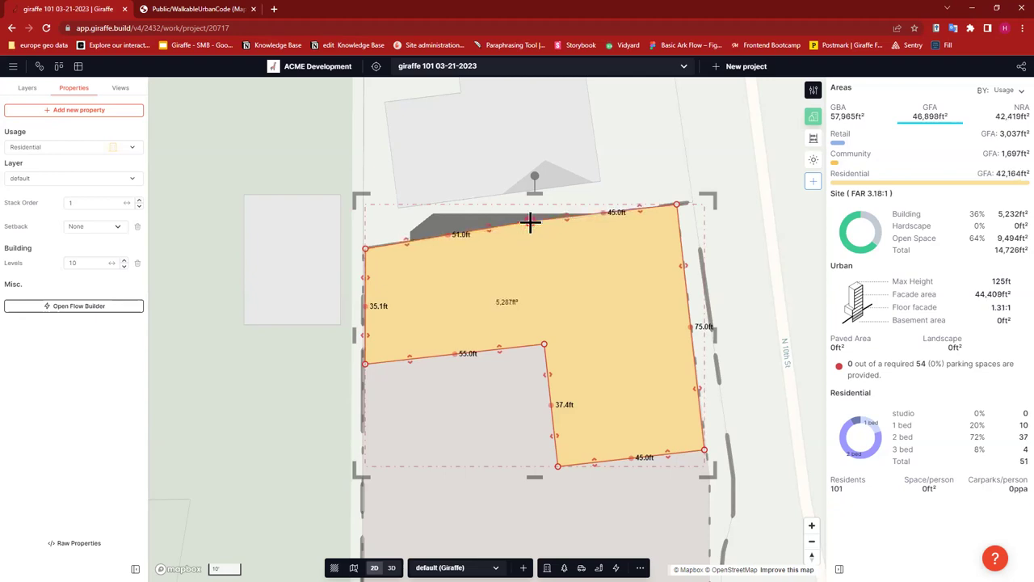
pyautogui.moveTo(363, 365); pyautogui.dragTo(367, 361)
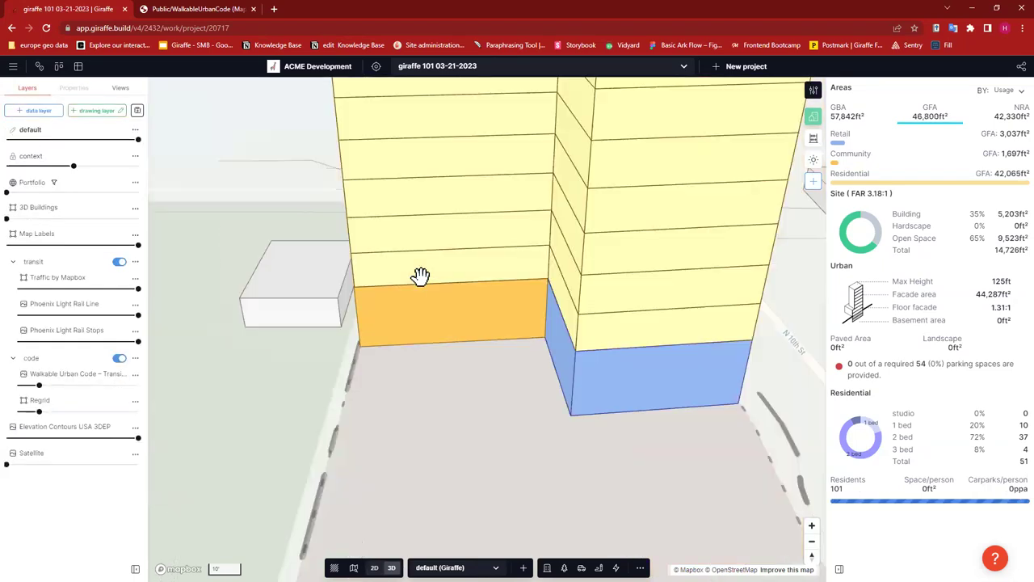
pyautogui.scroll(-3, 588, 357)
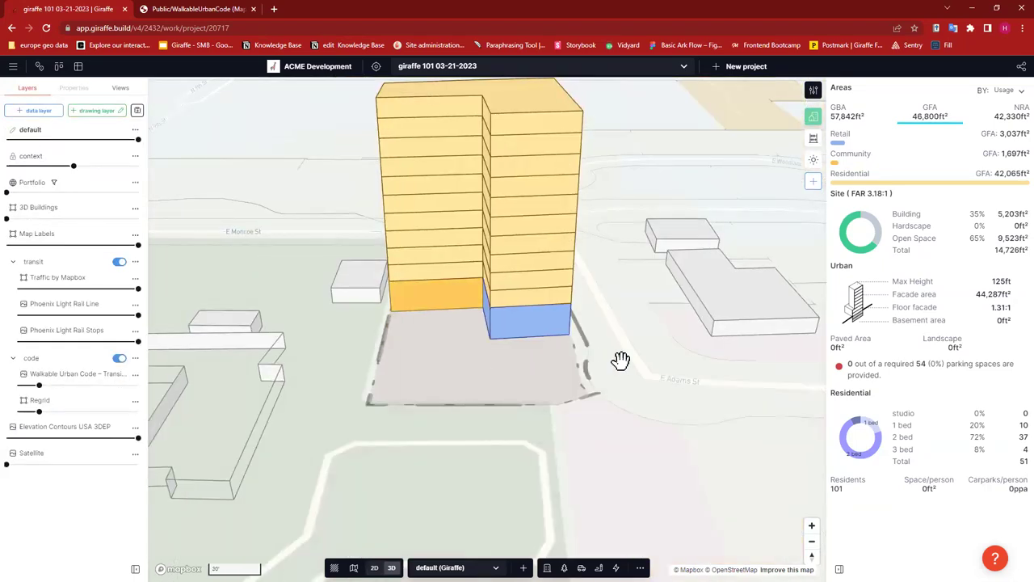
pyautogui.scroll(-2, 574, 367)
pyautogui.moveTo(558, 373); pyautogui.dragTo(487, 314, button='right')
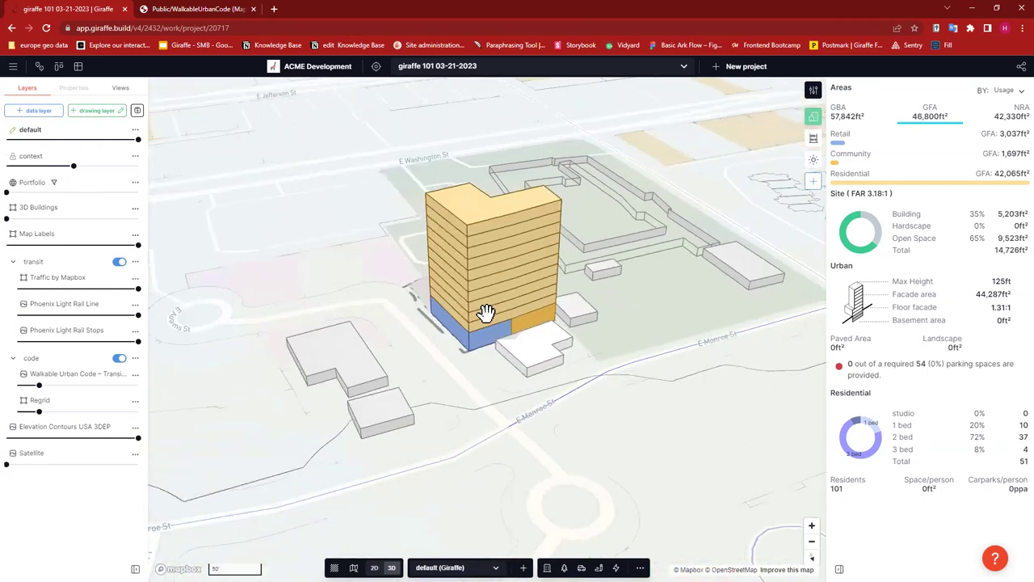
pyautogui.click(487, 281)
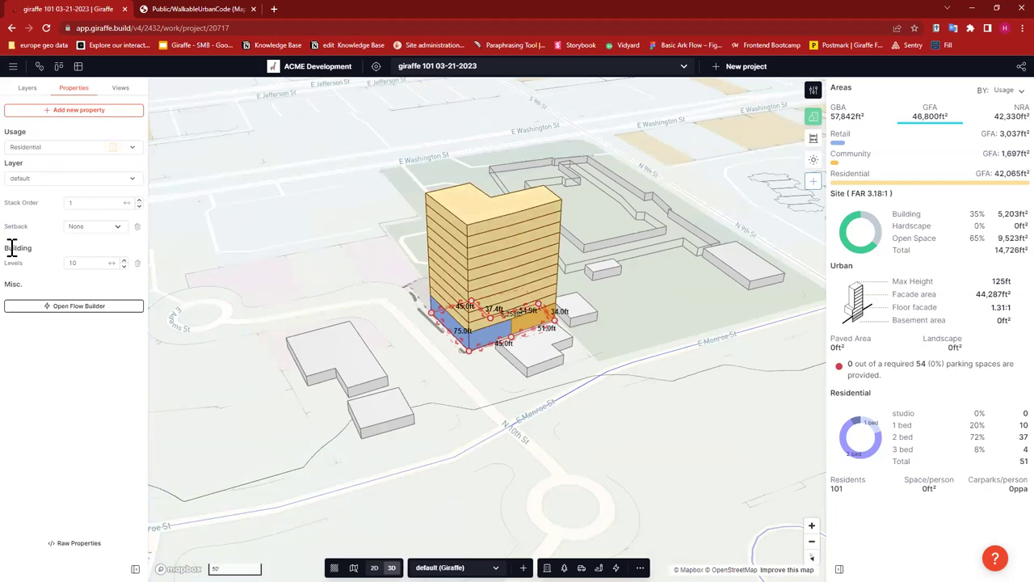
pyautogui.click(124, 266)
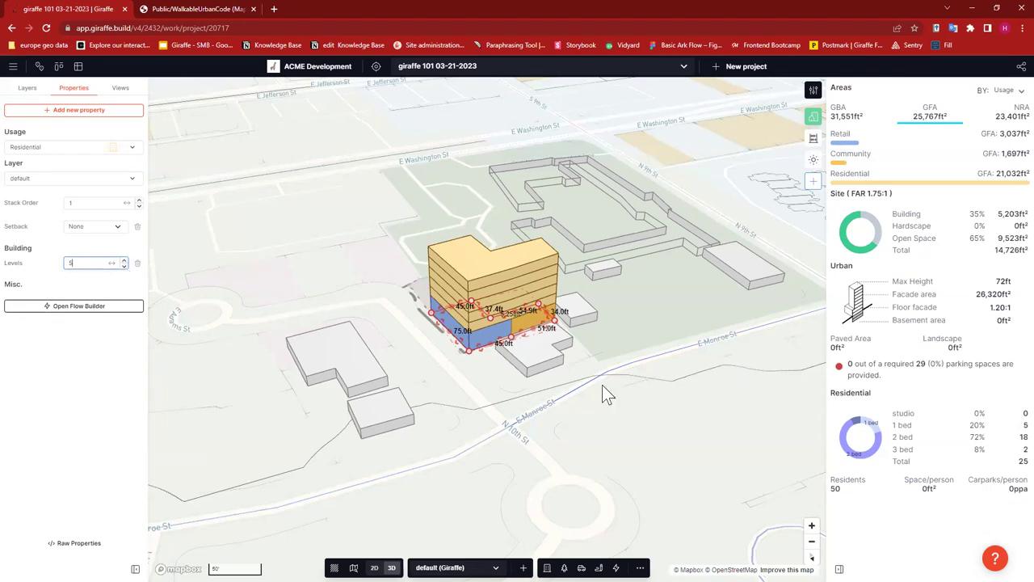
# - Deselect the now 5-level Residential tower and orbit the view around it
pyautogui.click(510, 401)
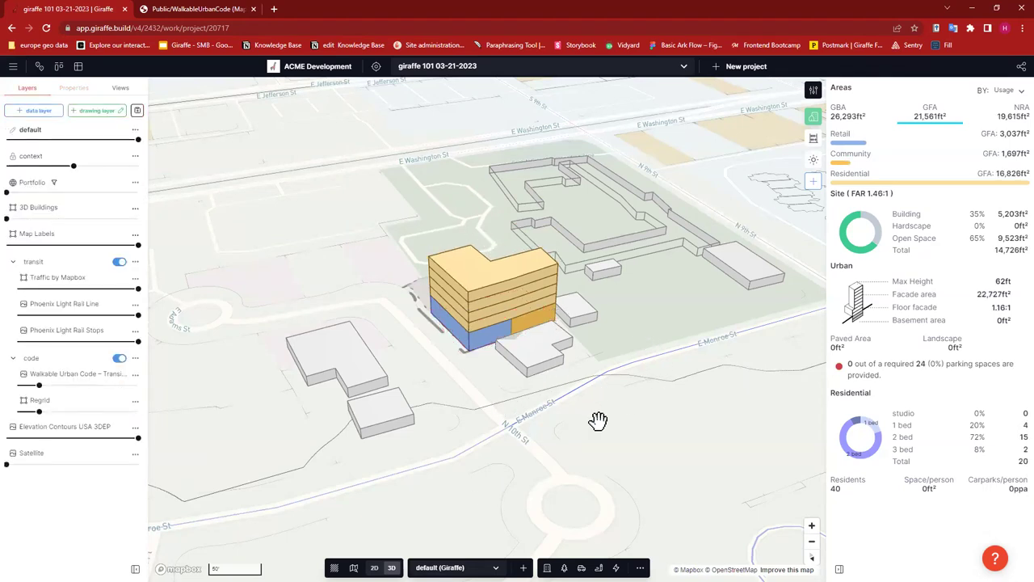
pyautogui.moveTo(572, 418); pyautogui.dragTo(628, 404, button='right')
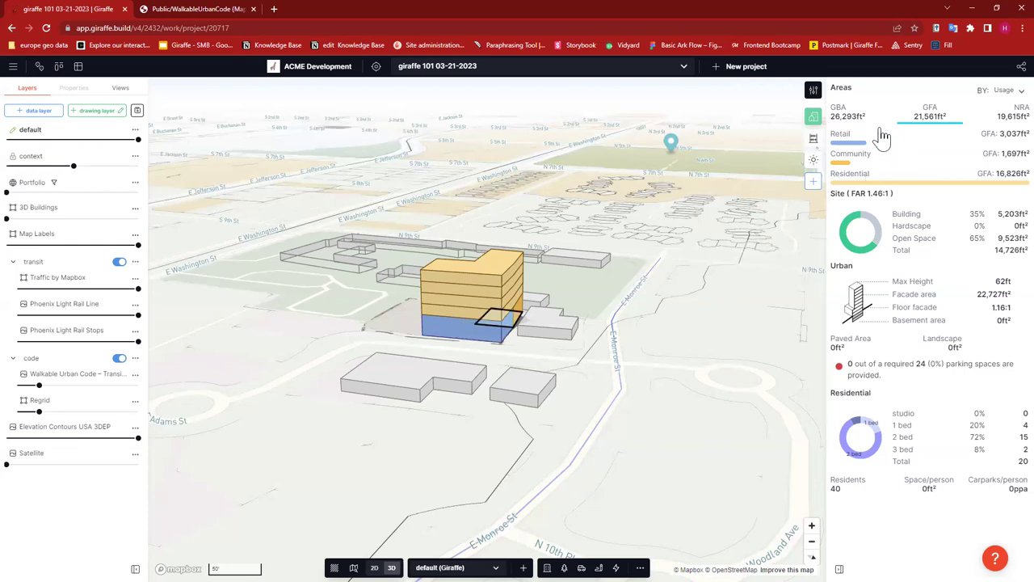
pyautogui.click(840, 118)
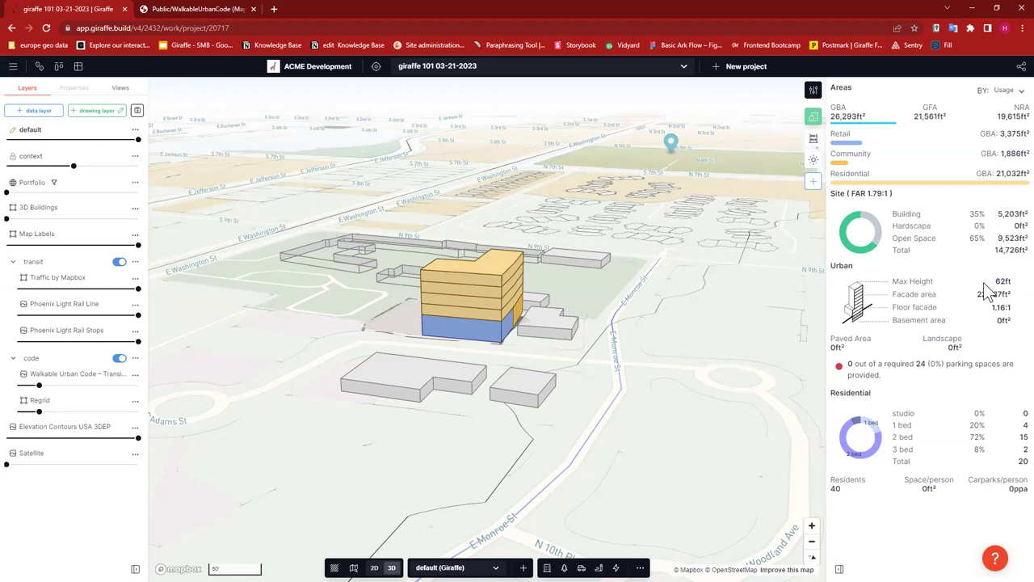
pyautogui.moveTo(1010, 305); pyautogui.dragTo(1007, 324)
pyautogui.click(1007, 325)
pyautogui.moveTo(889, 366)
pyautogui.moveTo(847, 363); pyautogui.dragTo(1011, 377)
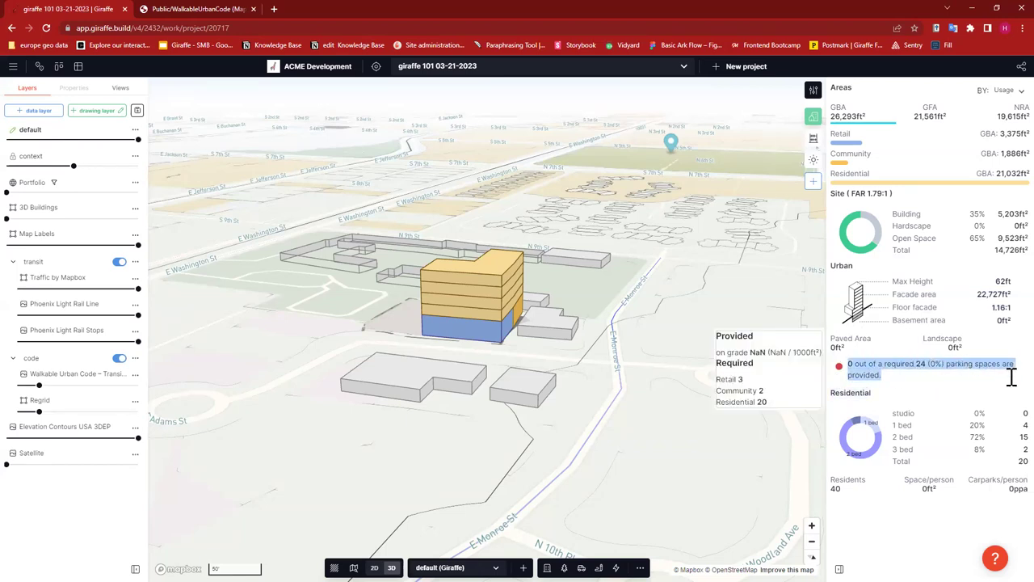
pyautogui.click(968, 381)
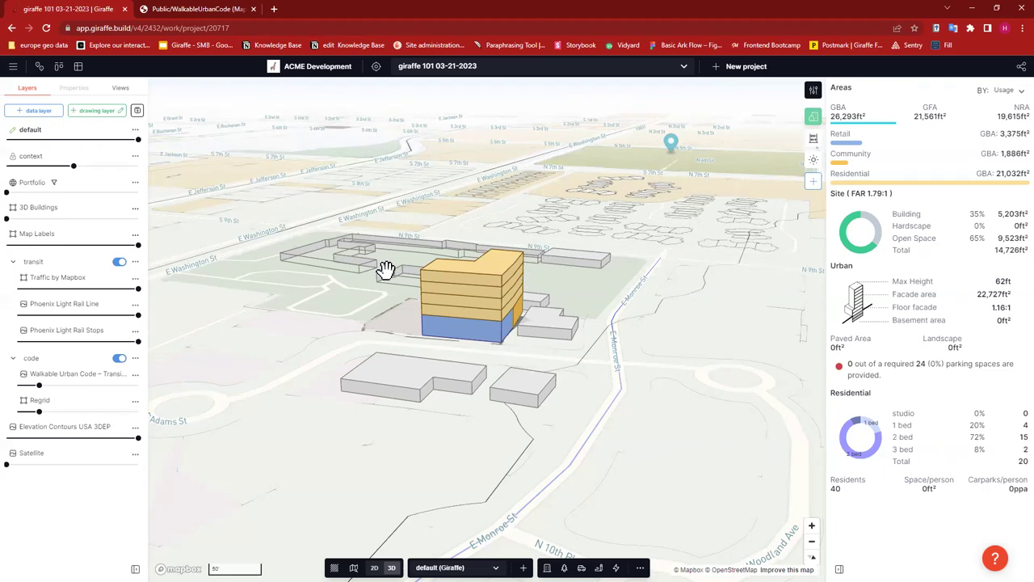
pyautogui.doubleClick(833, 488)
pyautogui.click(924, 521)
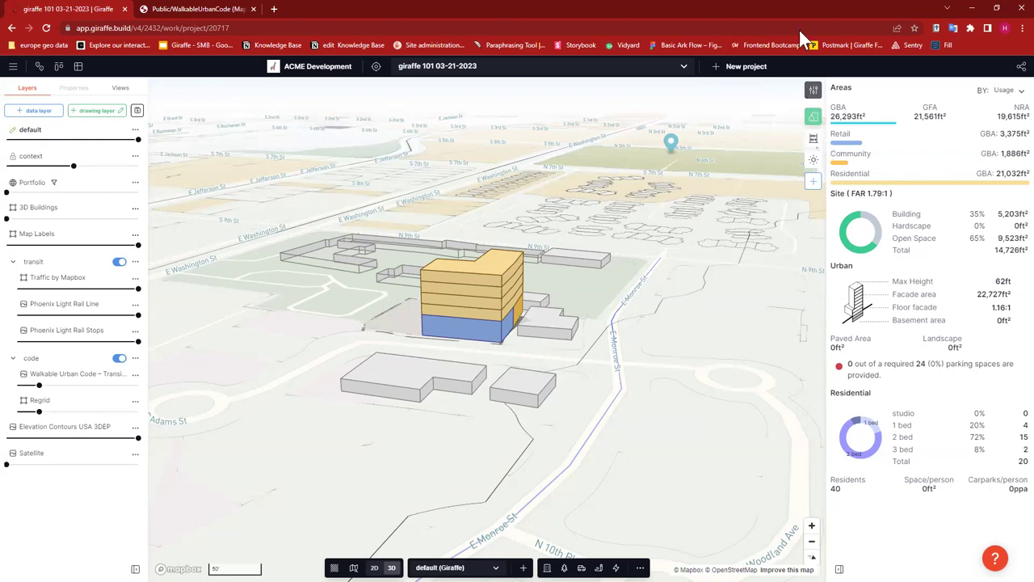
# - Open the Residential usage settings and browse the usage list, keeping Residential
pyautogui.click(850, 173)
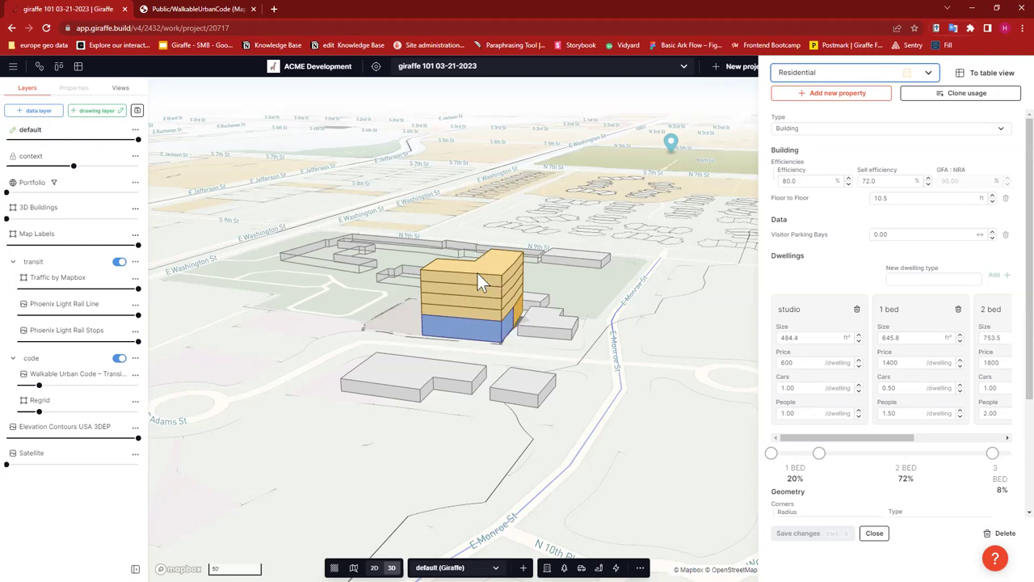
pyautogui.click(930, 73)
pyautogui.scroll(-3, 852, 147)
pyautogui.scroll(-2, 843, 181)
pyautogui.scroll(8, 841, 182)
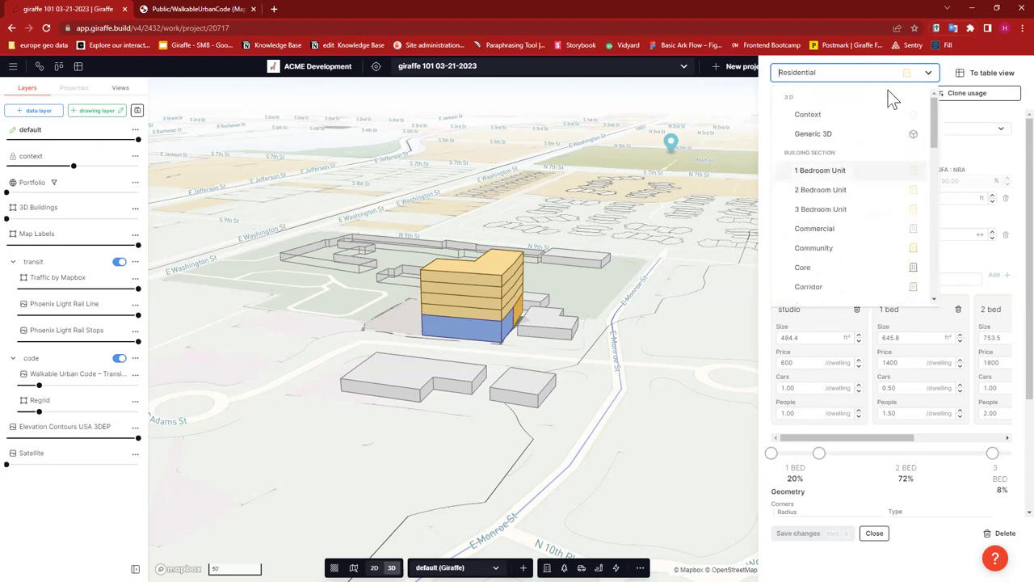
pyautogui.click(908, 66)
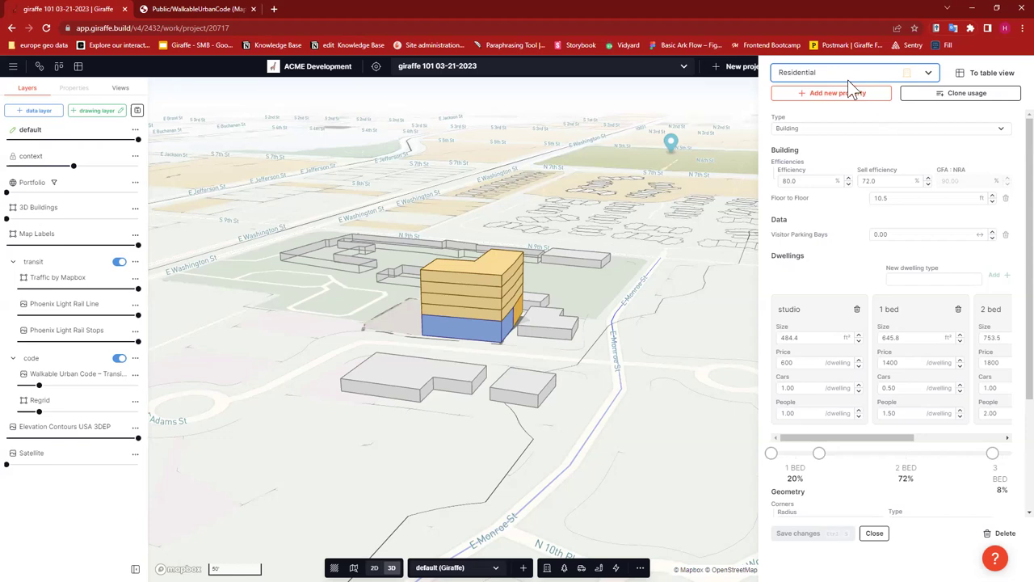
# - Check the geometry Type list, leaving it set to Building
pyautogui.click(814, 130)
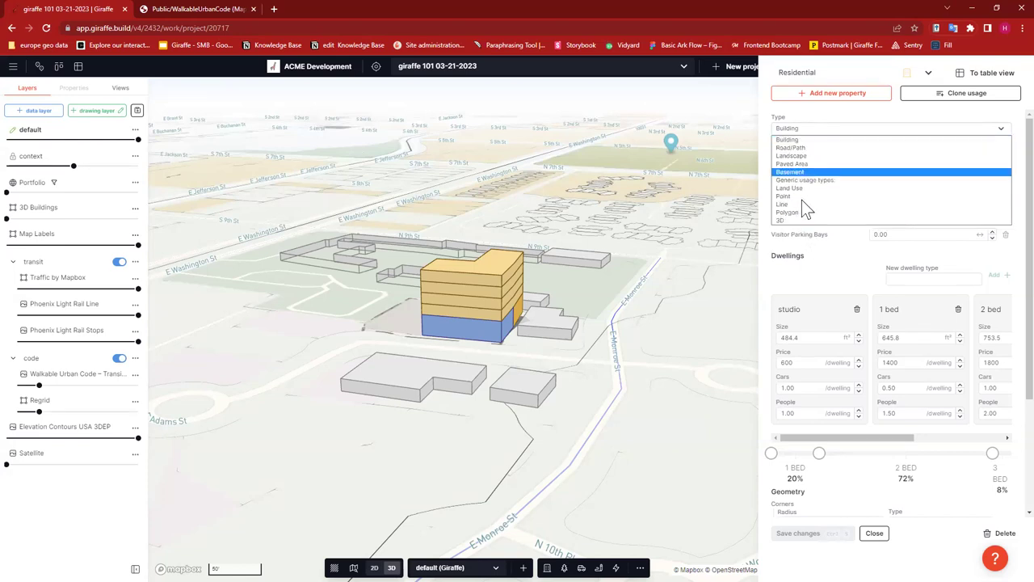
pyautogui.click(804, 112)
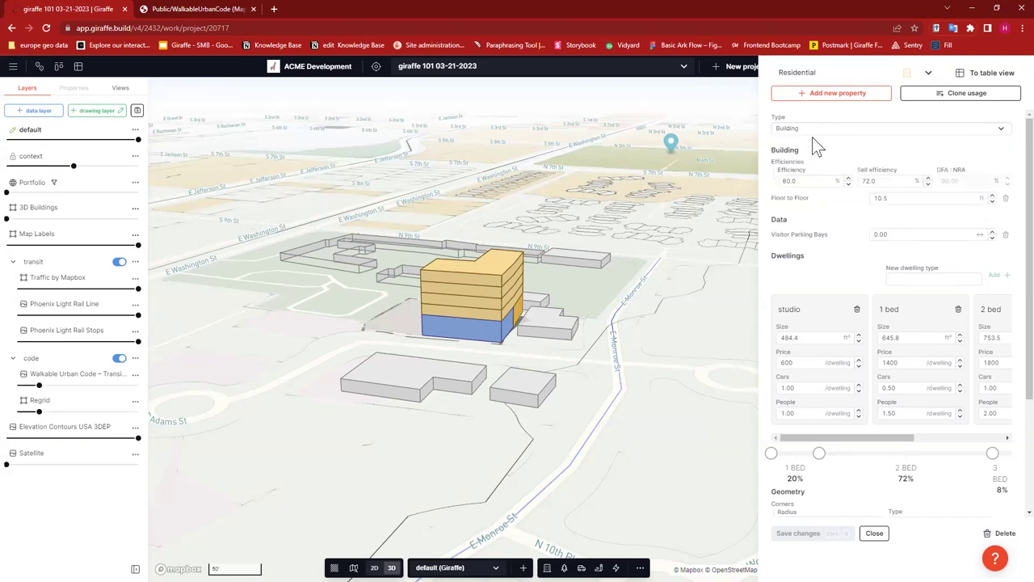
pyautogui.click(811, 129)
pyautogui.click(815, 118)
pyautogui.scroll(-3, 869, 423)
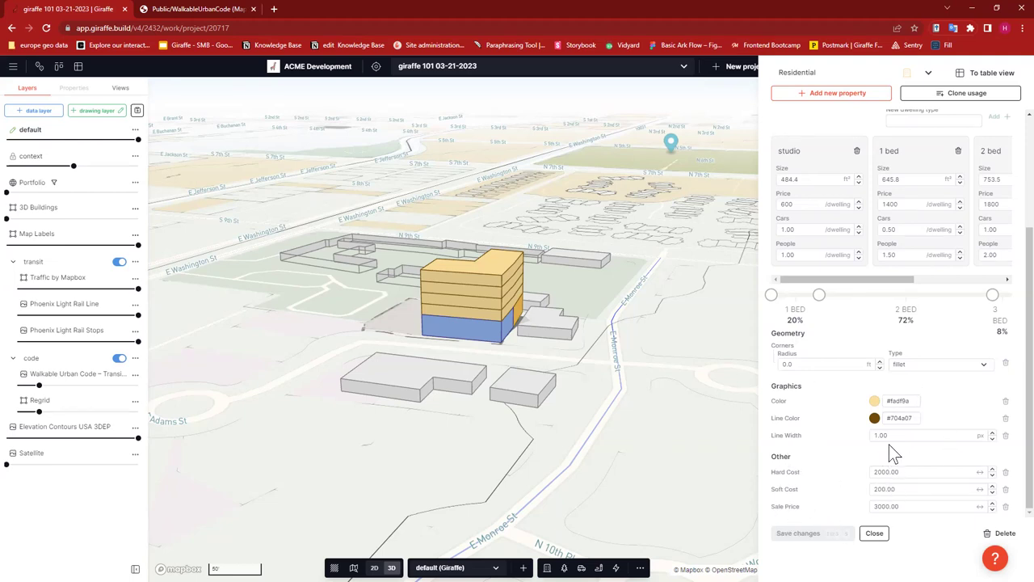
pyautogui.scroll(3, 889, 444)
pyautogui.click(834, 126)
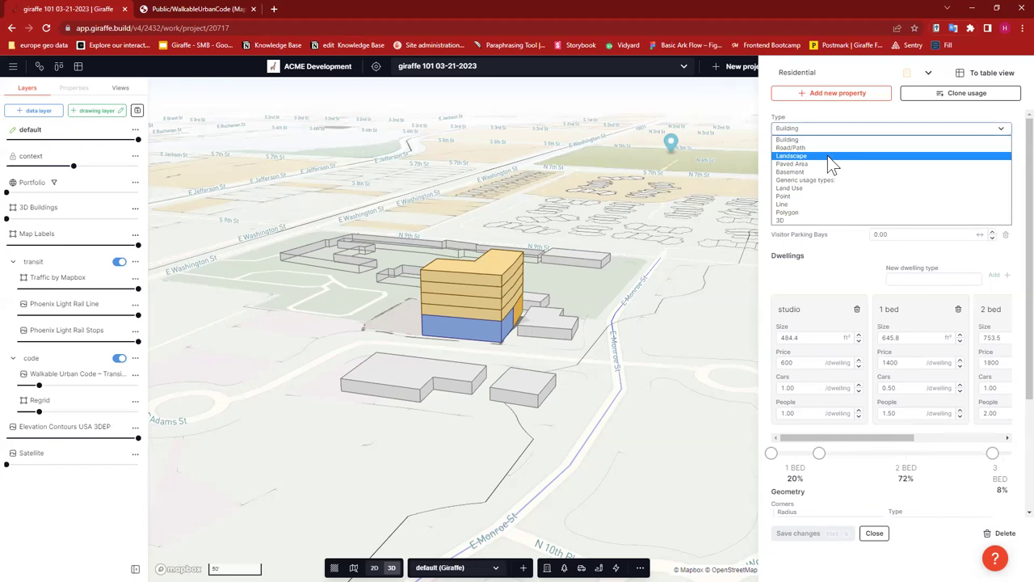
pyautogui.click(802, 113)
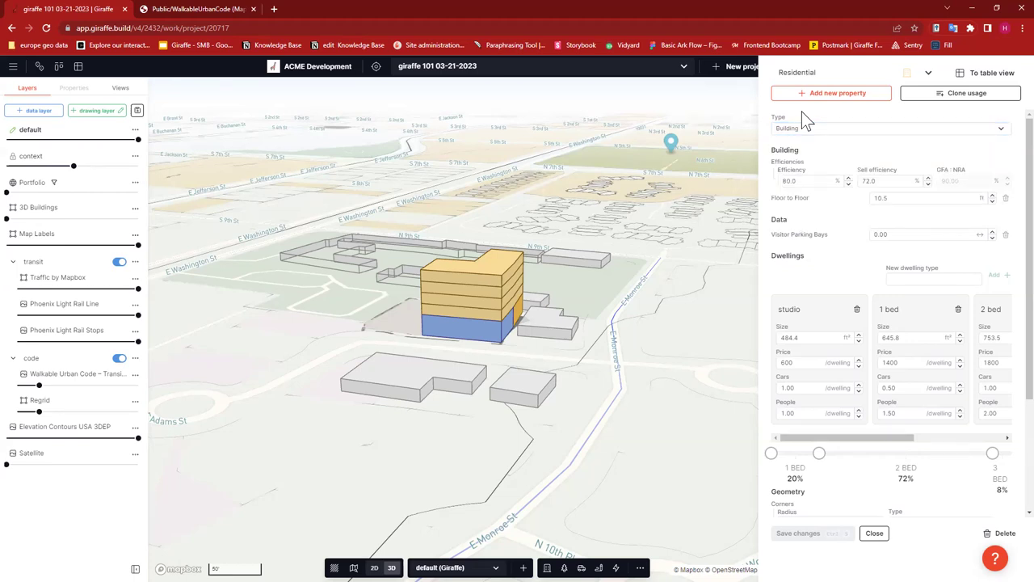
# - Change the Residential Efficiency from 80% to 85%
pyautogui.click(798, 180)
pyautogui.click(886, 179)
pyautogui.click(804, 181)
pyautogui.click(880, 180)
pyautogui.click(811, 181)
pyautogui.moveTo(812, 180); pyautogui.dragTo(772, 180)
pyautogui.write('85')
# - Set Sell efficiency to 80% and Floor to Floor from 10.5 to 11 ft
pyautogui.click(881, 183)
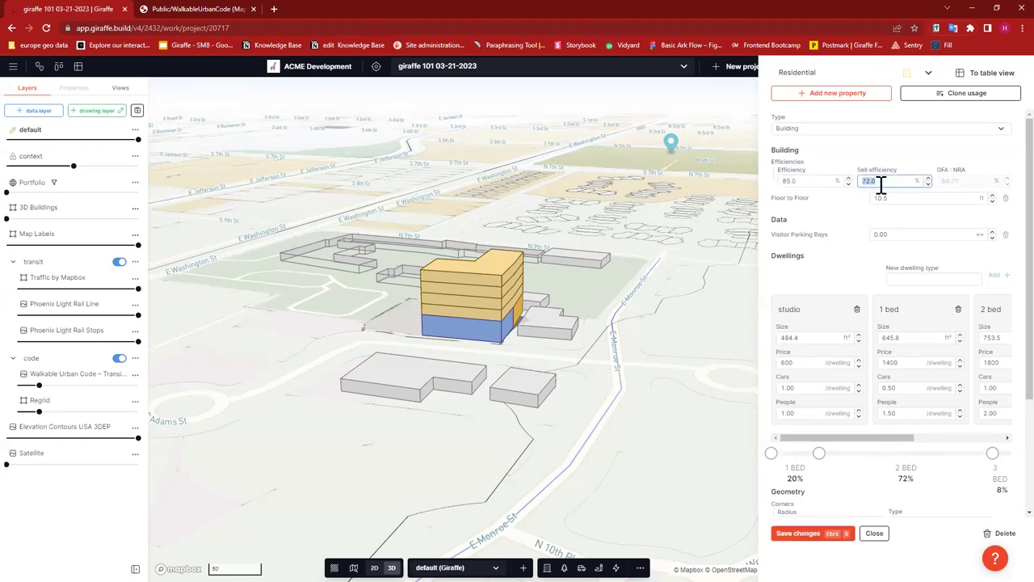
pyautogui.write('80')
pyautogui.click(909, 197)
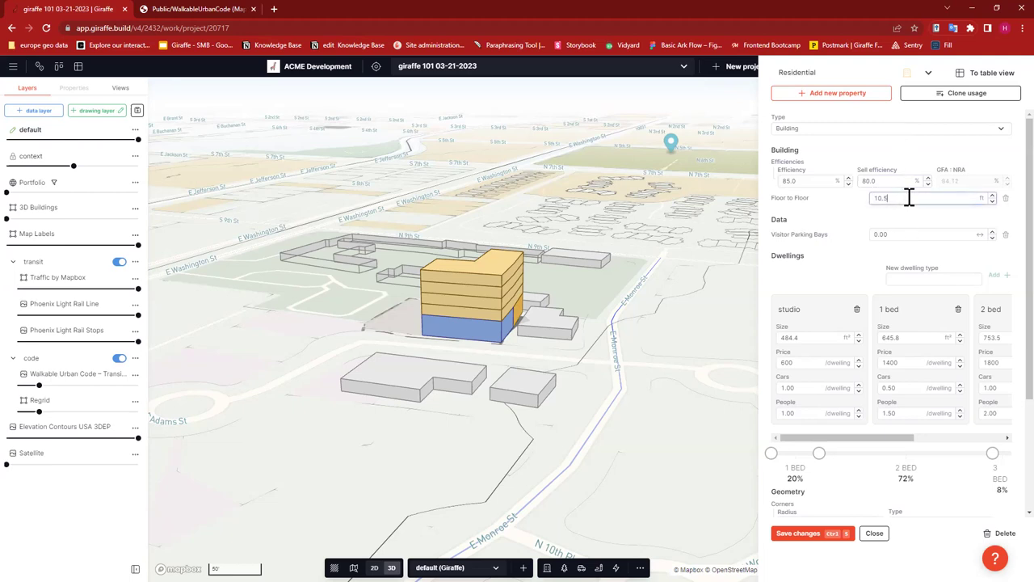
pyautogui.moveTo(909, 198); pyautogui.dragTo(870, 197)
pyautogui.write('11')
pyautogui.press('Return')
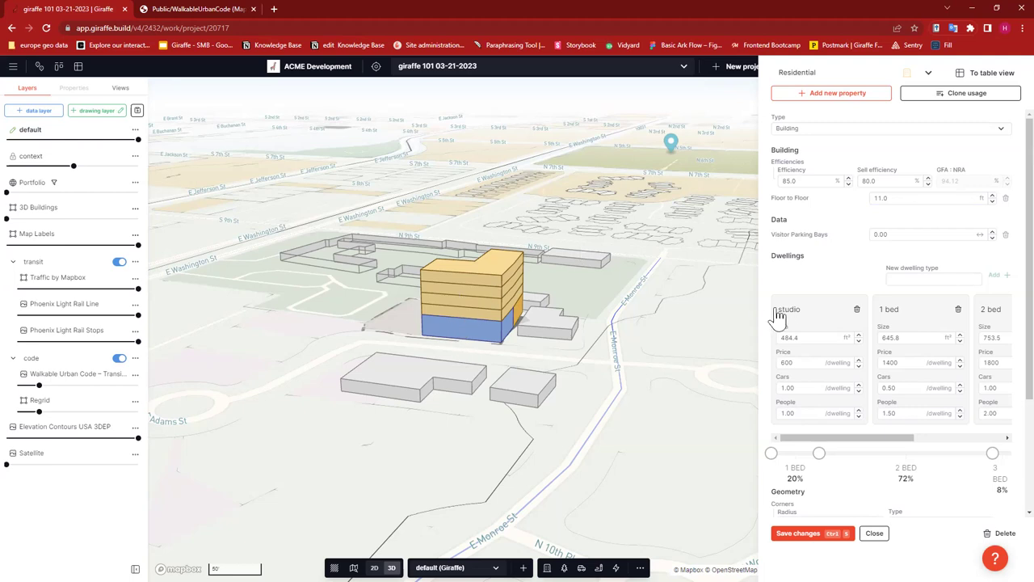
pyautogui.click(896, 201)
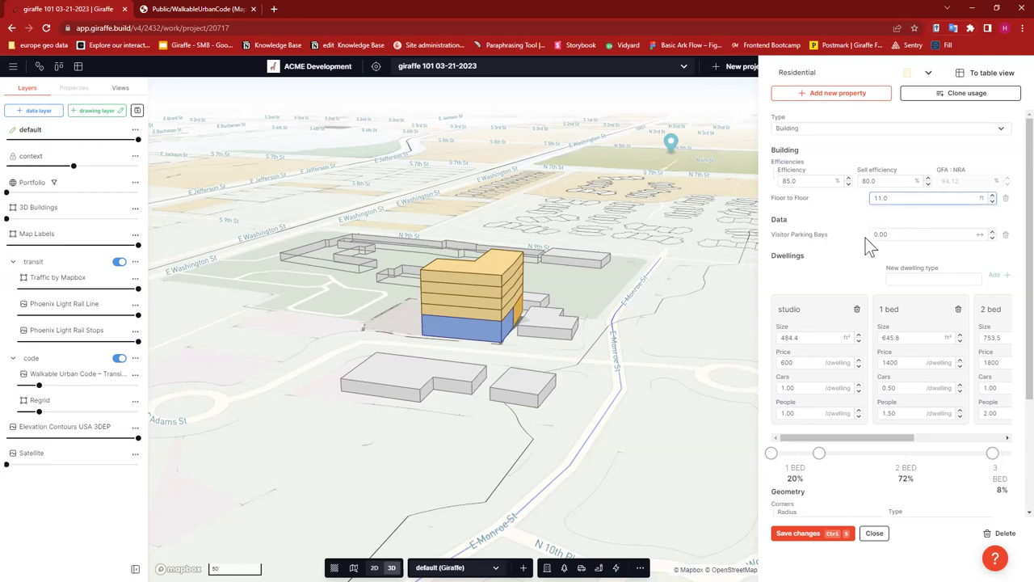
pyautogui.click(902, 219)
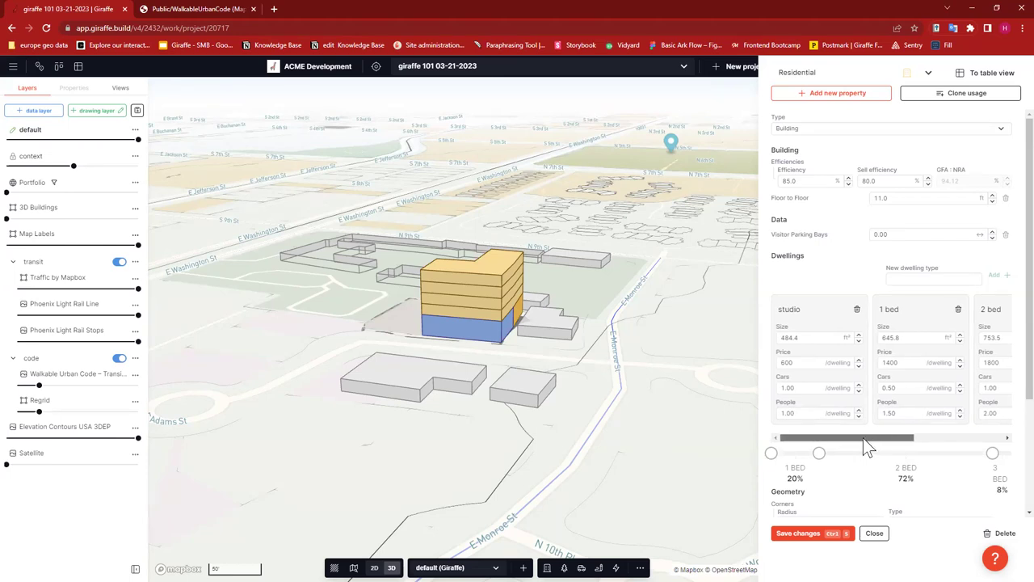
pyautogui.moveTo(866, 437); pyautogui.dragTo(987, 426)
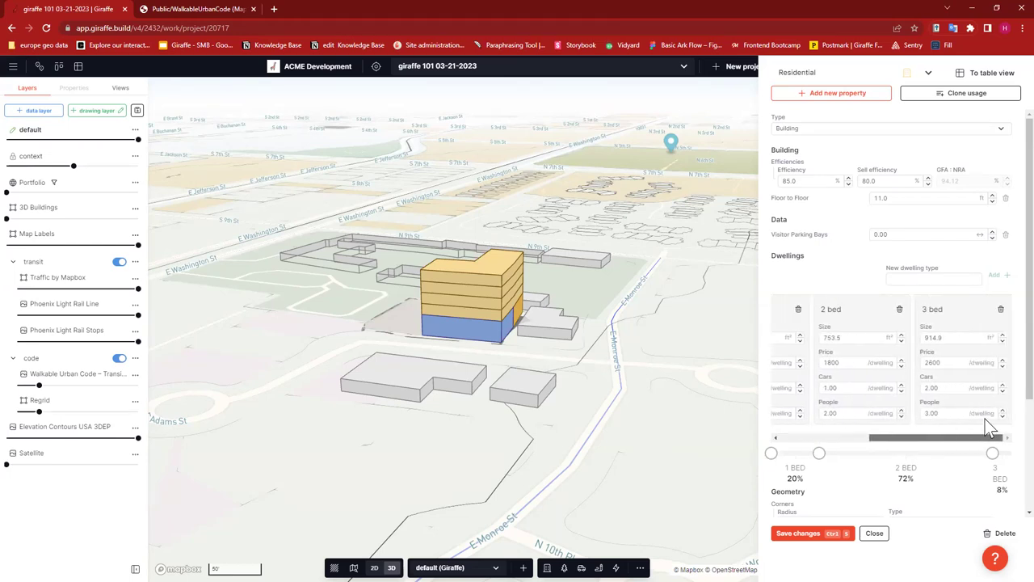
pyautogui.click(933, 277)
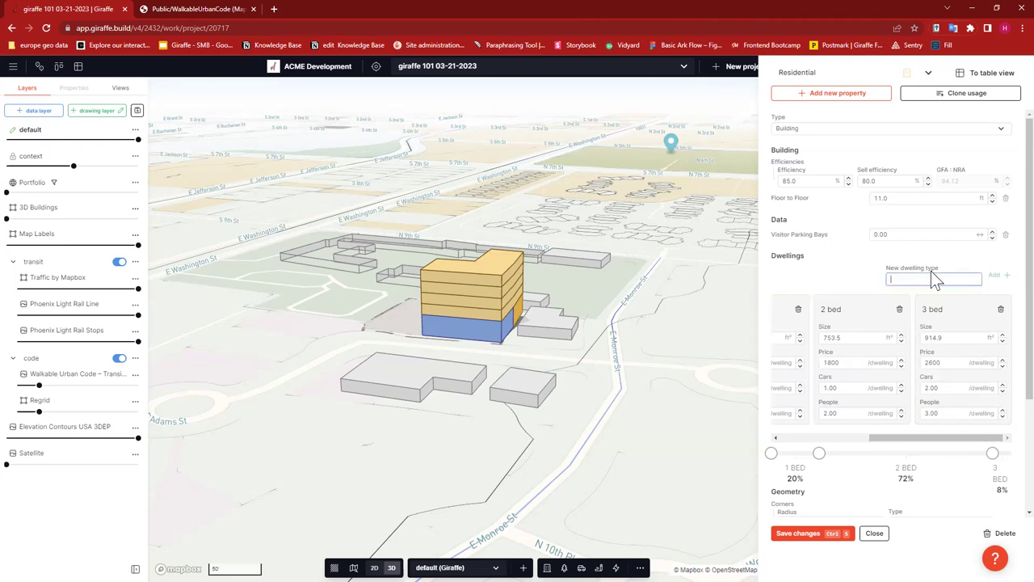
pyautogui.write('4 bed')
pyautogui.click(1002, 388)
pyautogui.moveTo(929, 437); pyautogui.dragTo(775, 437)
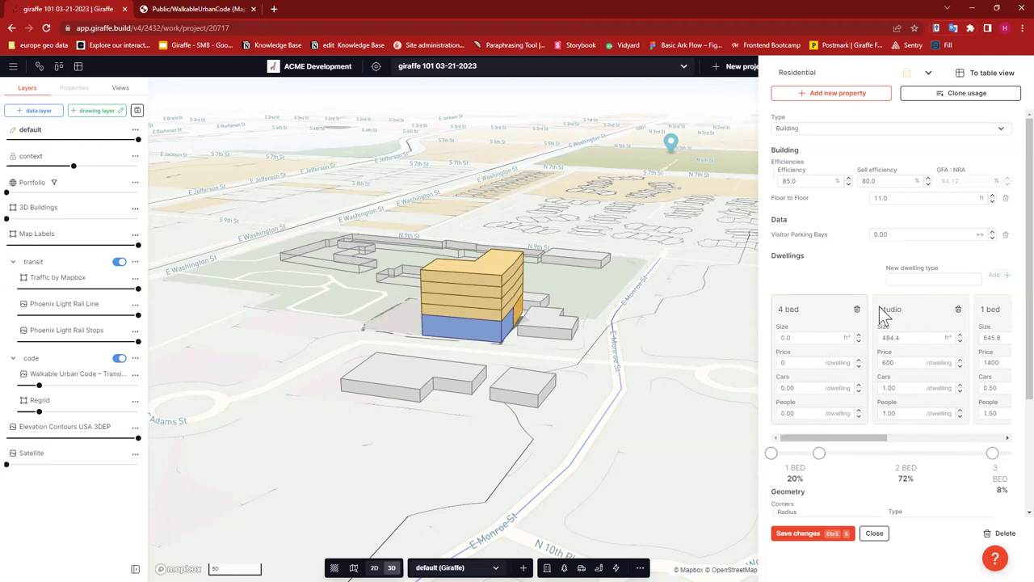
pyautogui.moveTo(978, 311); pyautogui.dragTo(961, 309)
pyautogui.click(959, 310)
pyautogui.click(607, 342)
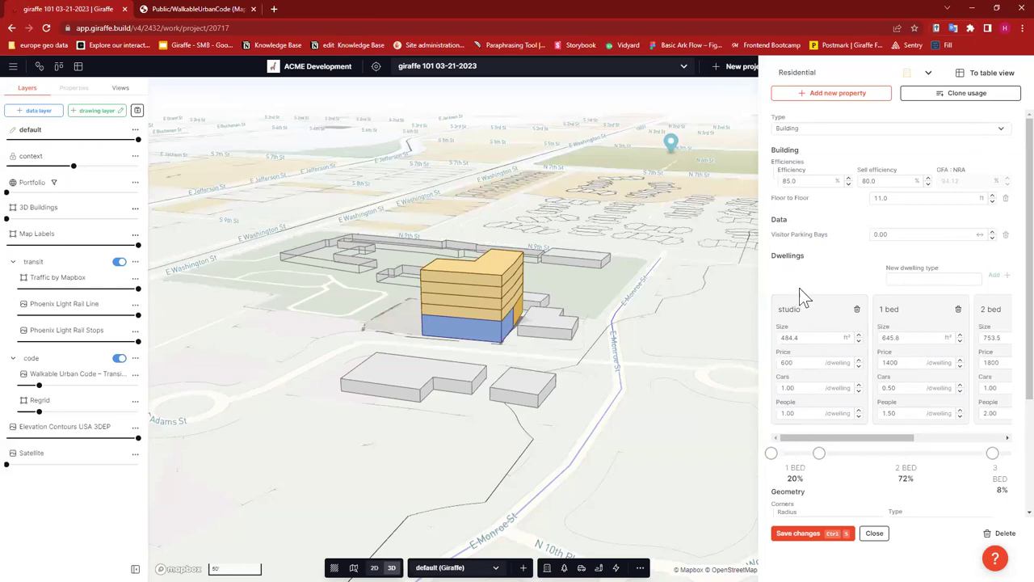
pyautogui.moveTo(895, 436); pyautogui.dragTo(822, 445)
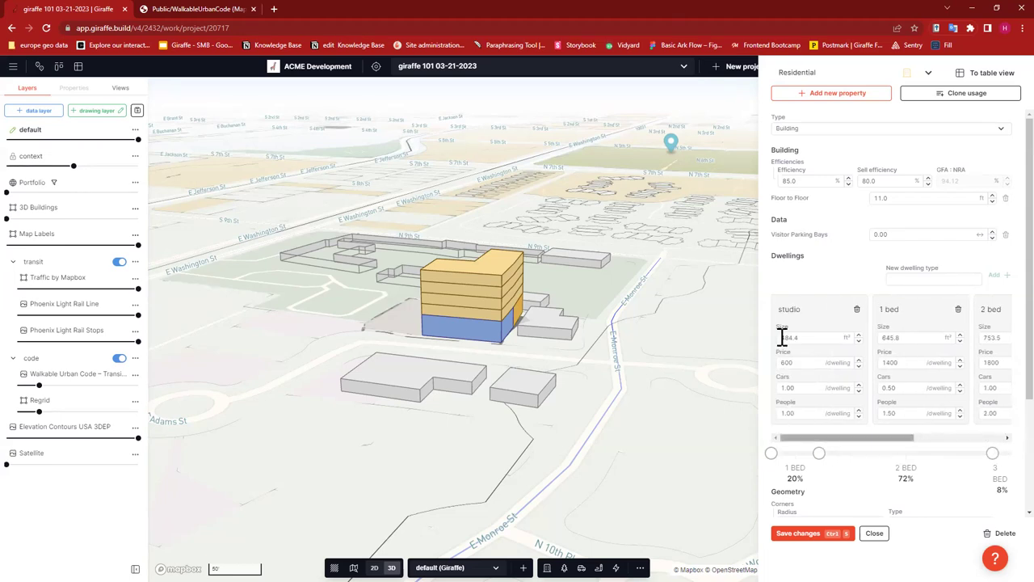
pyautogui.click(814, 337)
pyautogui.moveTo(814, 336); pyautogui.dragTo(778, 336)
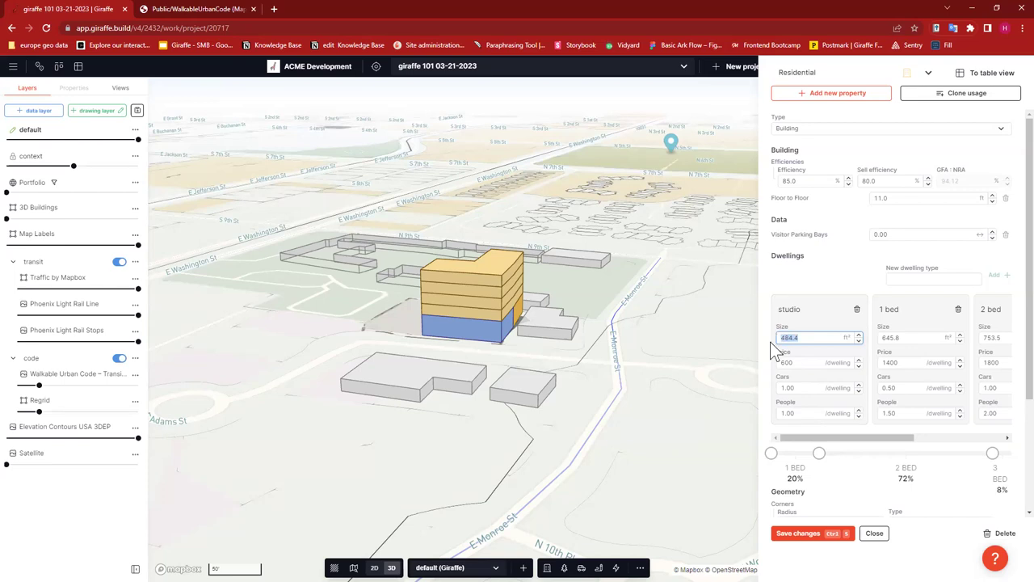
# - Set the studio dwelling to 550 ft², 0 cars and a price of 1000 per dwelling
pyautogui.write('550')
pyautogui.moveTo(802, 387); pyautogui.dragTo(769, 386)
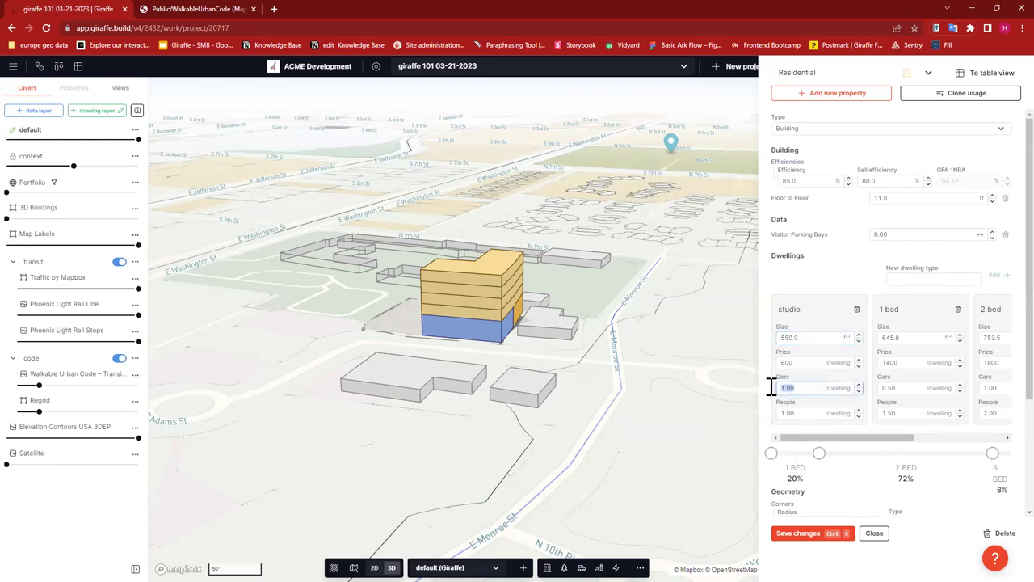
pyautogui.write('0')
pyautogui.click(793, 309)
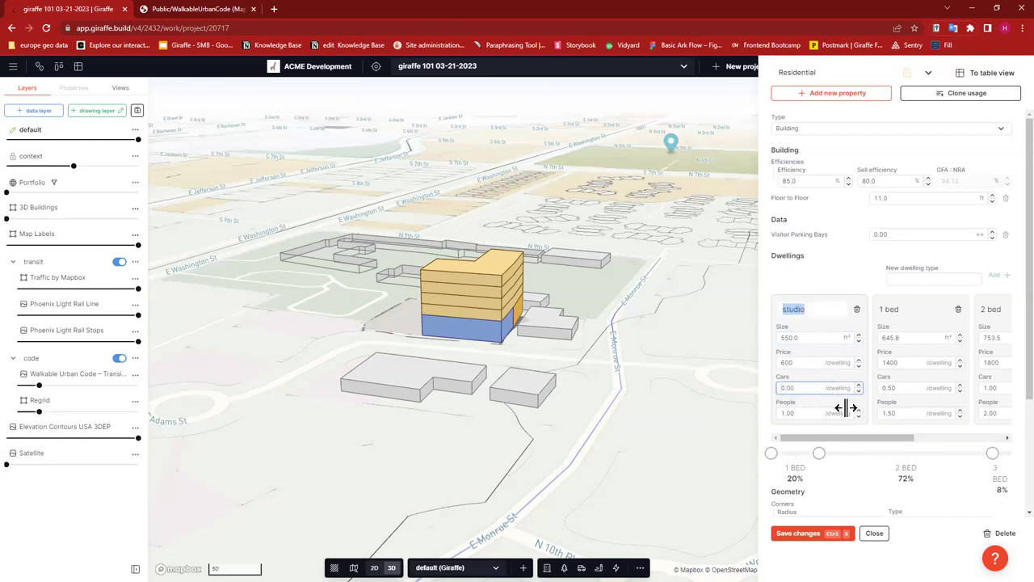
pyautogui.moveTo(811, 363); pyautogui.dragTo(764, 360)
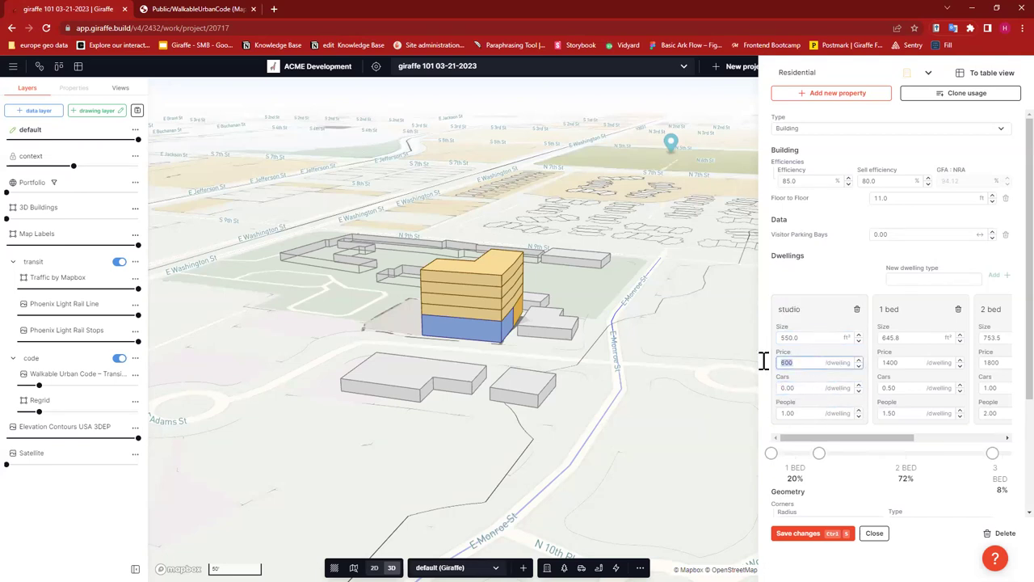
pyautogui.write('1000')
pyautogui.click(800, 308)
# - Make the 1 bed dwelling 650 ft² with 2 cars
pyautogui.moveTo(917, 339); pyautogui.dragTo(866, 341)
pyautogui.write('650')
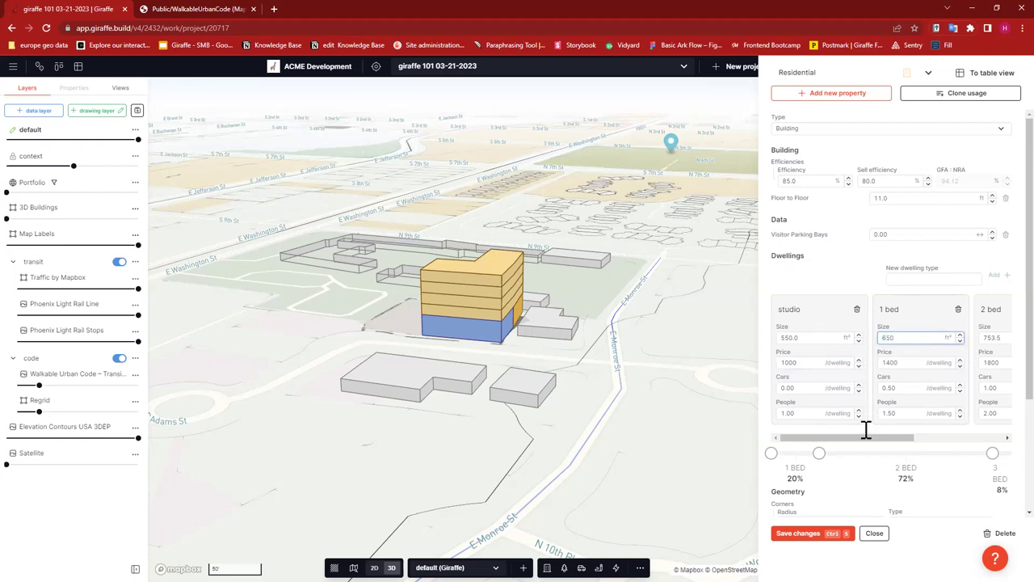
pyautogui.press('Tab')
pyautogui.moveTo(903, 388); pyautogui.dragTo(880, 388)
pyautogui.write('2')
# - Make the 2 bed dwelling 750 ft² with 2 cars and begin removing the 3 bed type
pyautogui.moveTo(861, 441); pyautogui.dragTo(960, 437)
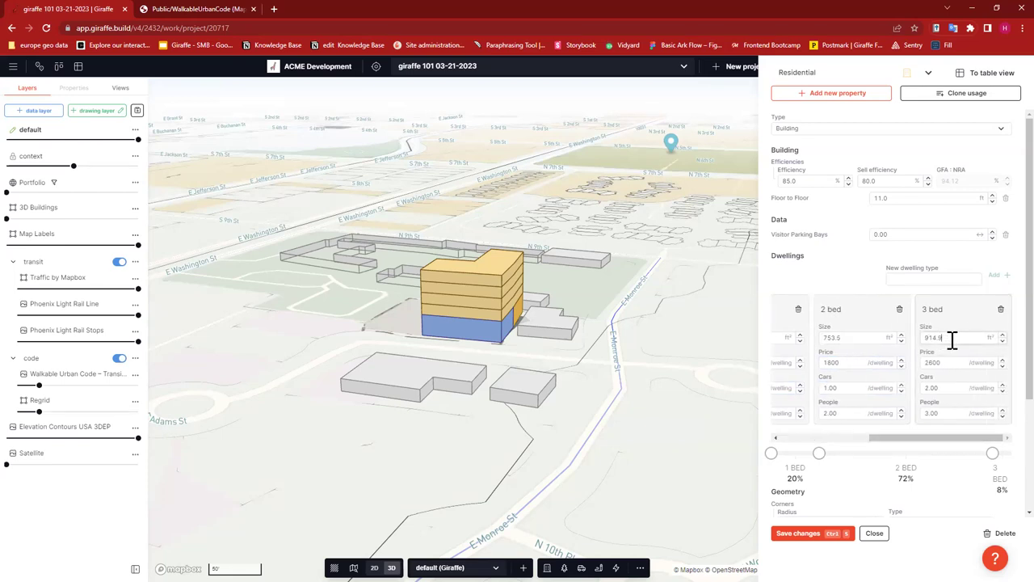
pyautogui.doubleClick(836, 339)
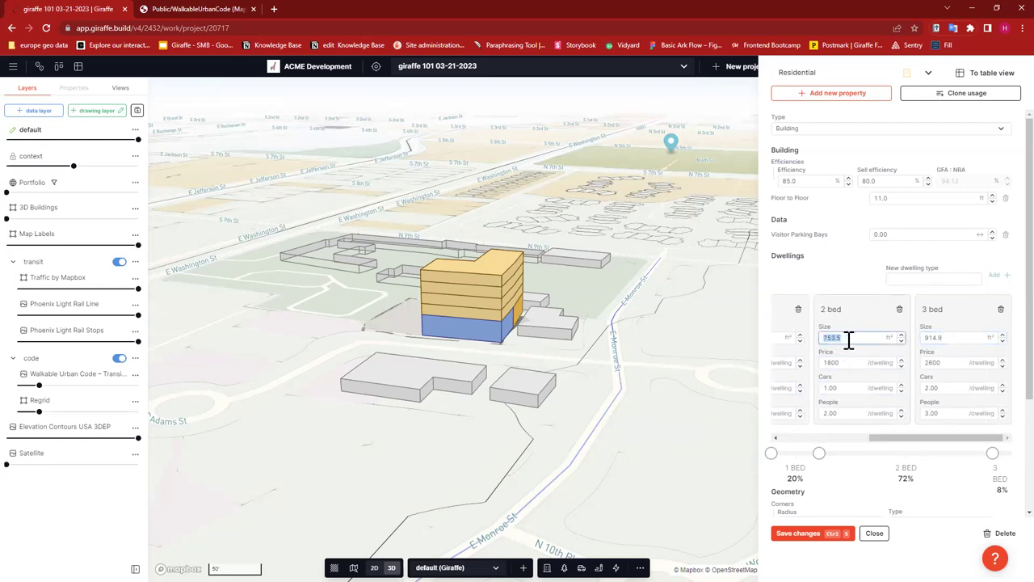
pyautogui.write('750')
pyautogui.doubleClick(832, 388)
pyautogui.write('2')
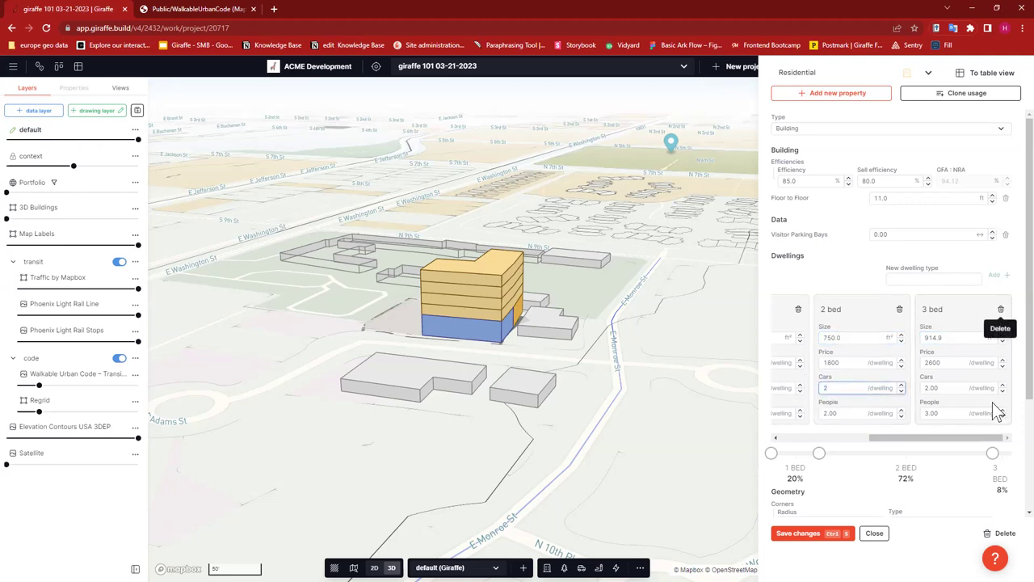
pyautogui.click(1000, 309)
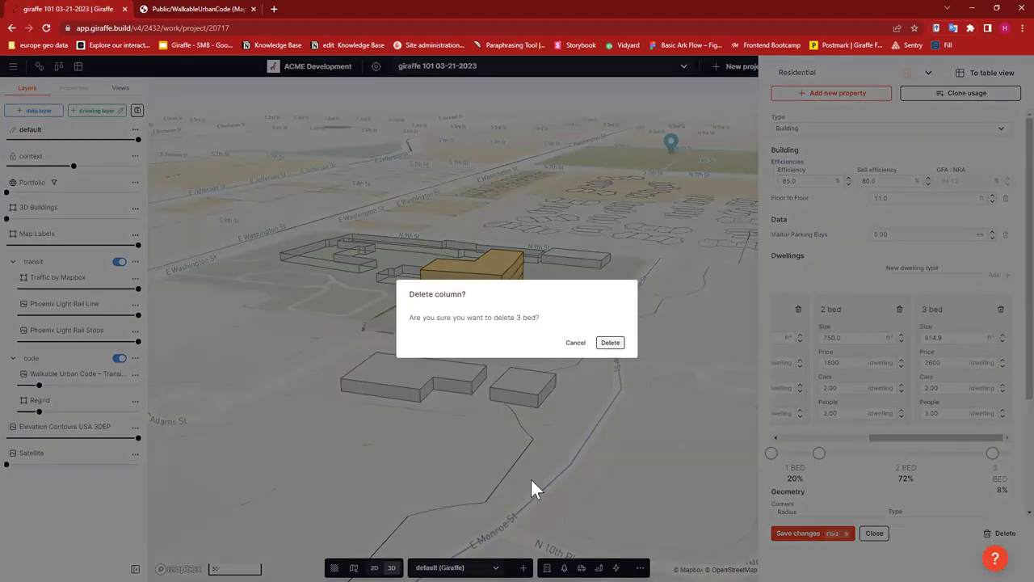
# - Confirm deleting the 3 bed type and set the mix to 15% studio, 65% 1 bed, 20% 2 bed
pyautogui.click(610, 343)
pyautogui.moveTo(964, 437); pyautogui.dragTo(856, 440)
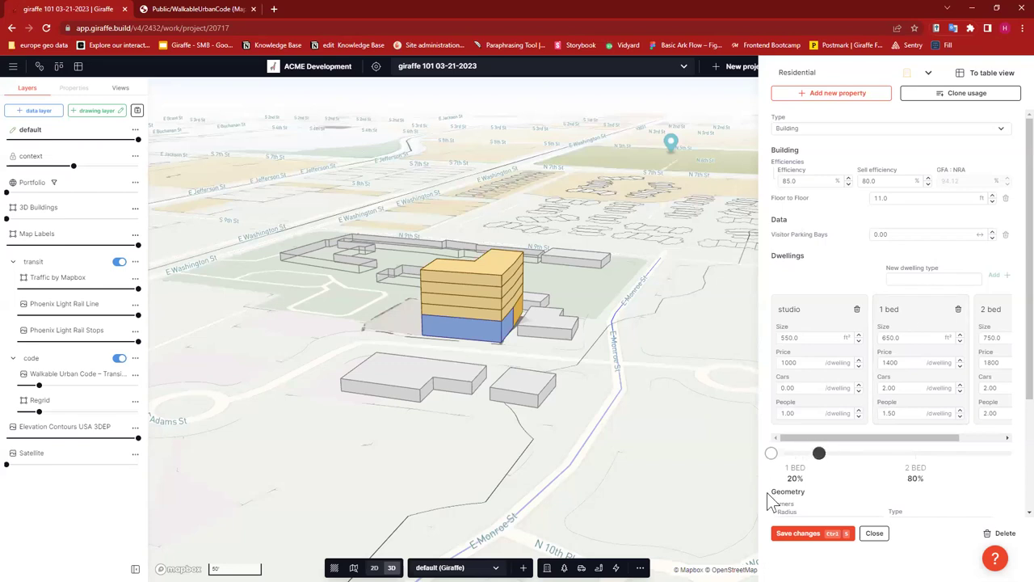
pyautogui.moveTo(771, 453); pyautogui.dragTo(962, 452)
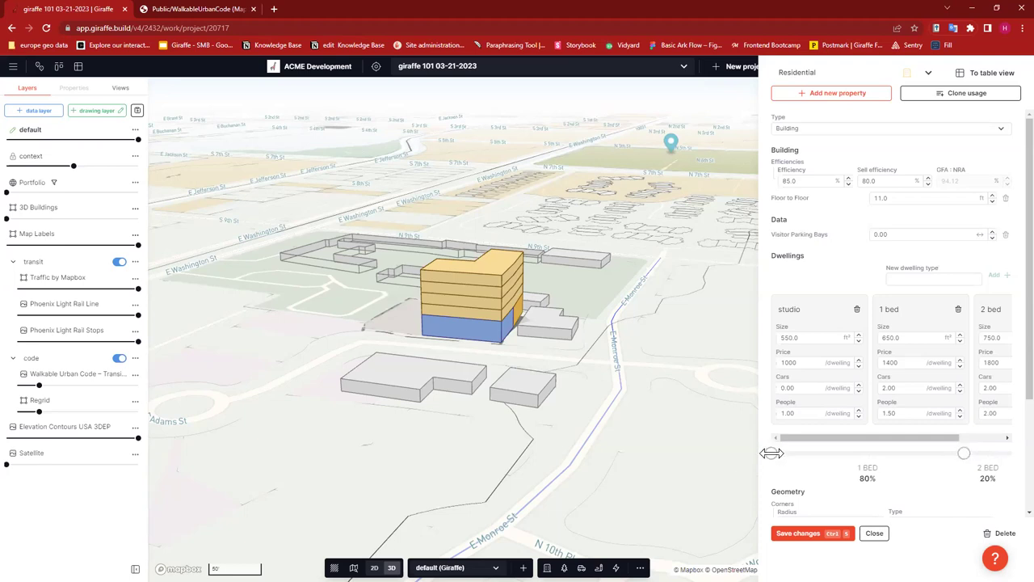
pyautogui.moveTo(770, 453); pyautogui.dragTo(808, 452)
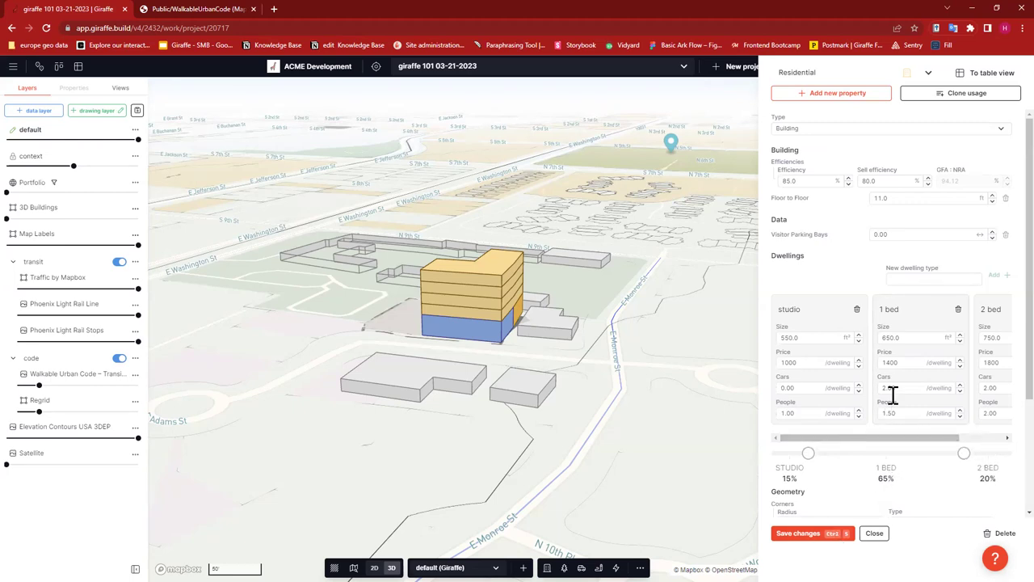
pyautogui.scroll(-2, 937, 420)
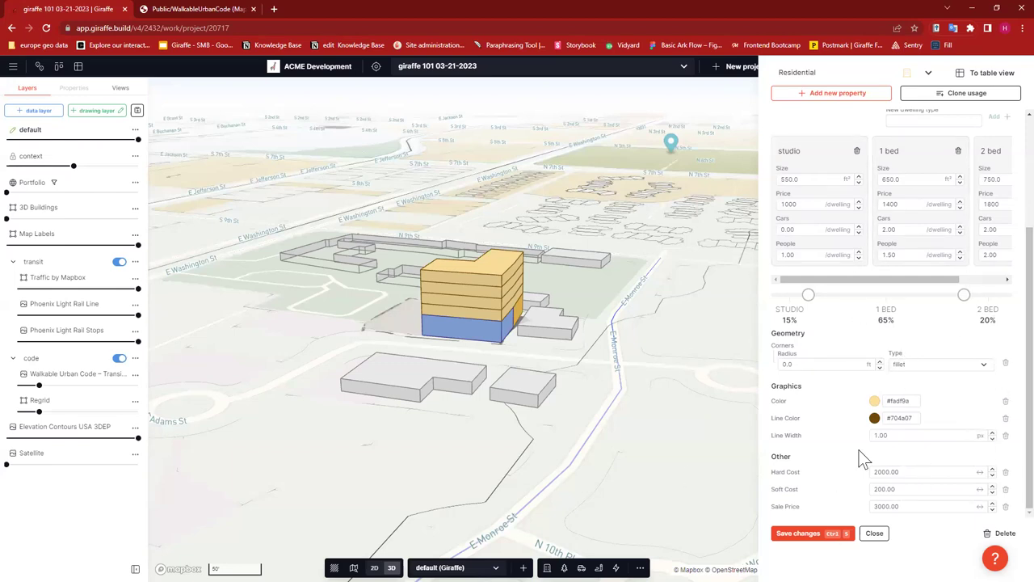
# - Remove the corners property and set Hard Cost to 260 and Sale Price to 300
pyautogui.click(1004, 365)
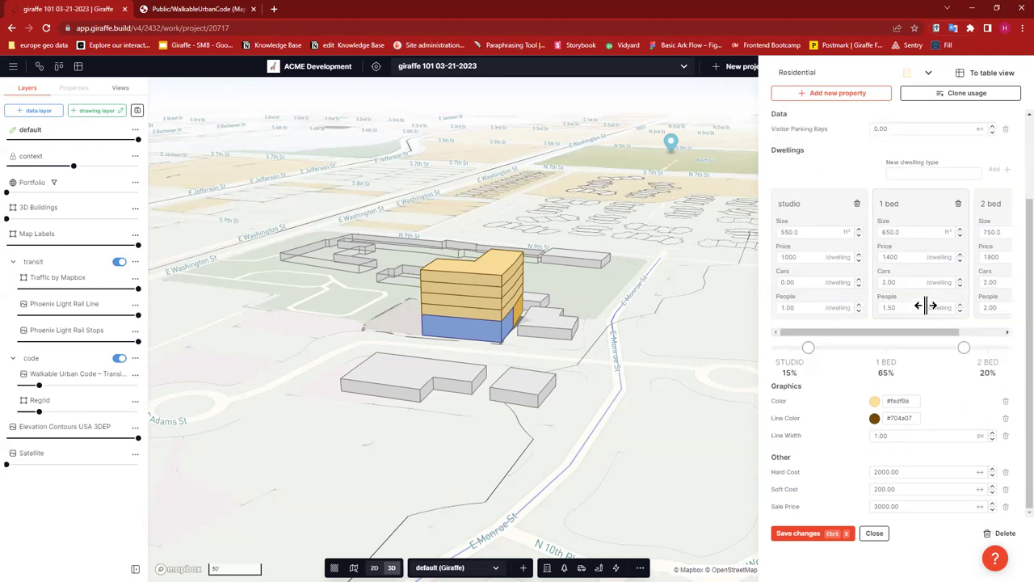
pyautogui.click(927, 473)
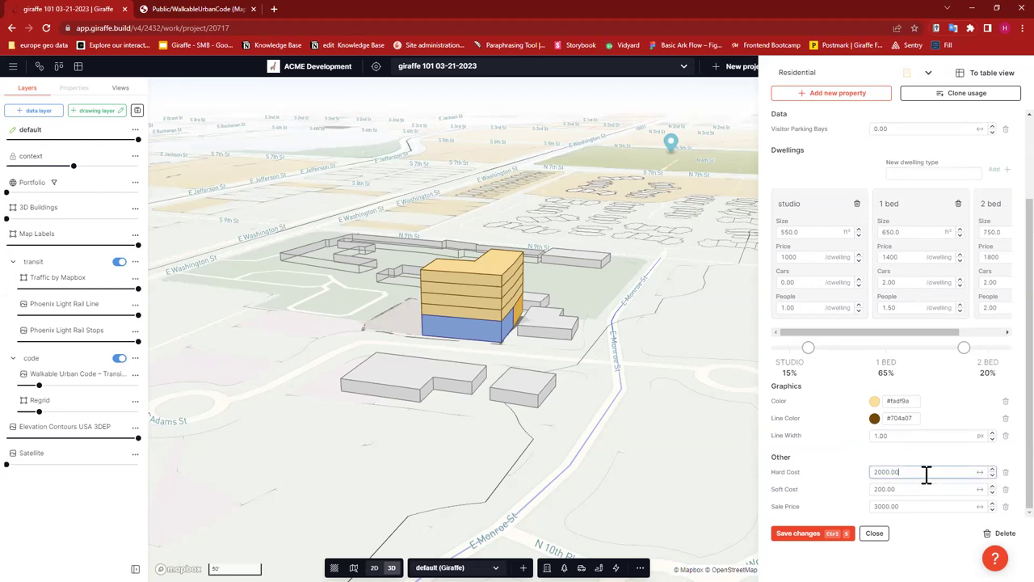
pyautogui.hotkey('ctrl', 'a')
pyautogui.write('260')
pyautogui.click(917, 506)
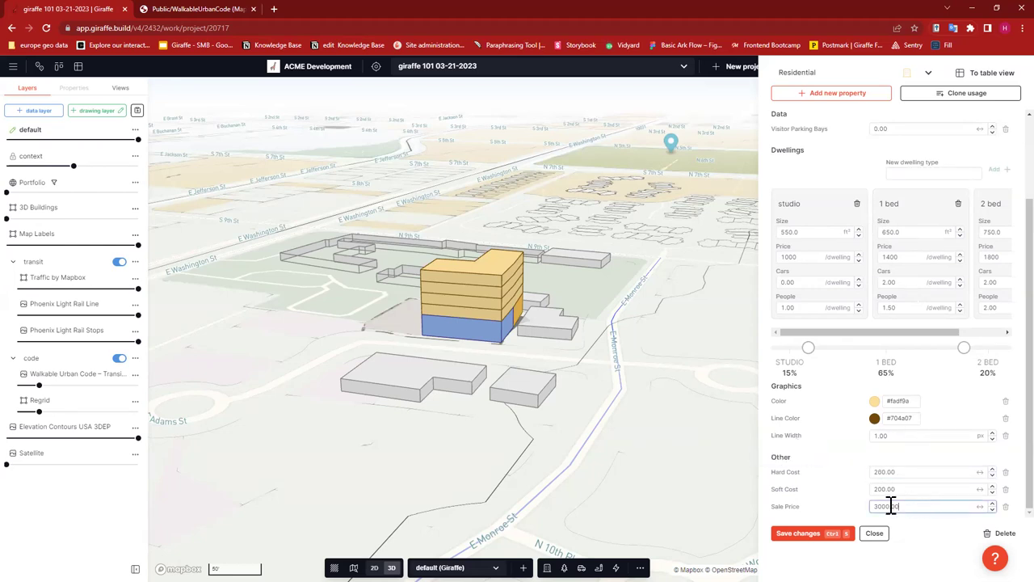
pyautogui.write('300')
pyautogui.click(860, 498)
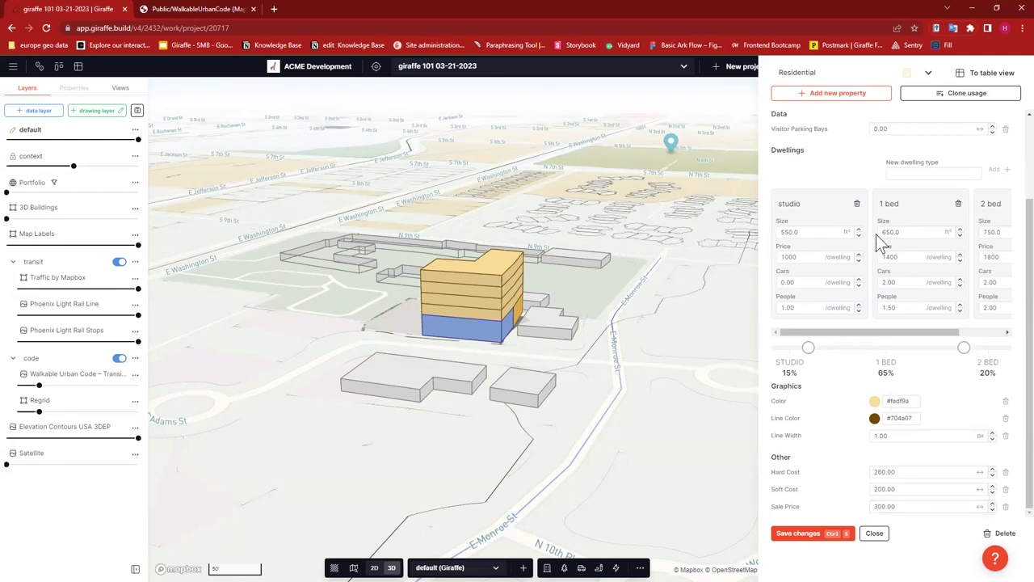
# - Save the Residential usage changes and close the editor
pyautogui.scroll(3, 891, 323)
pyautogui.scroll(-3, 895, 300)
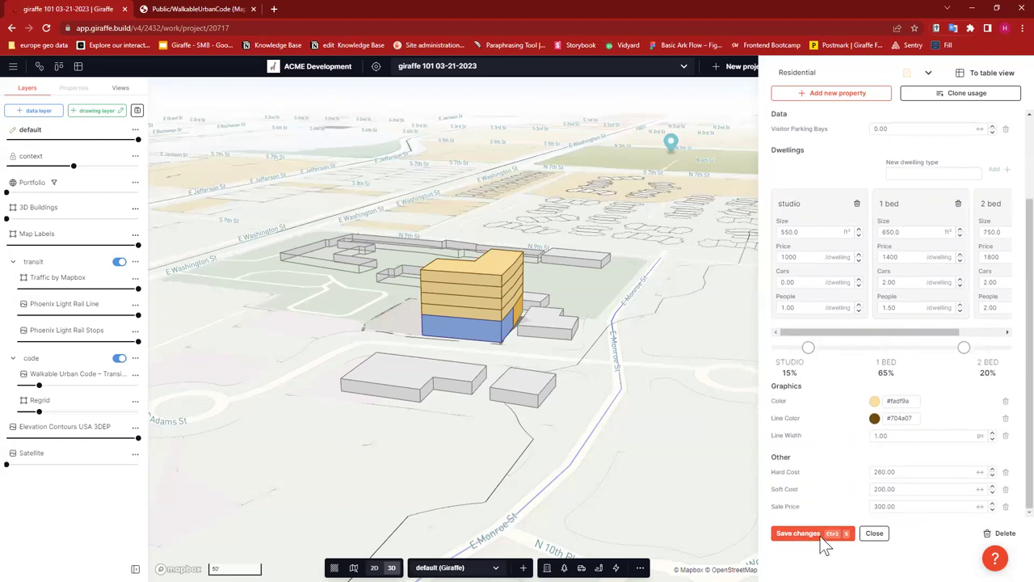
pyautogui.click(822, 534)
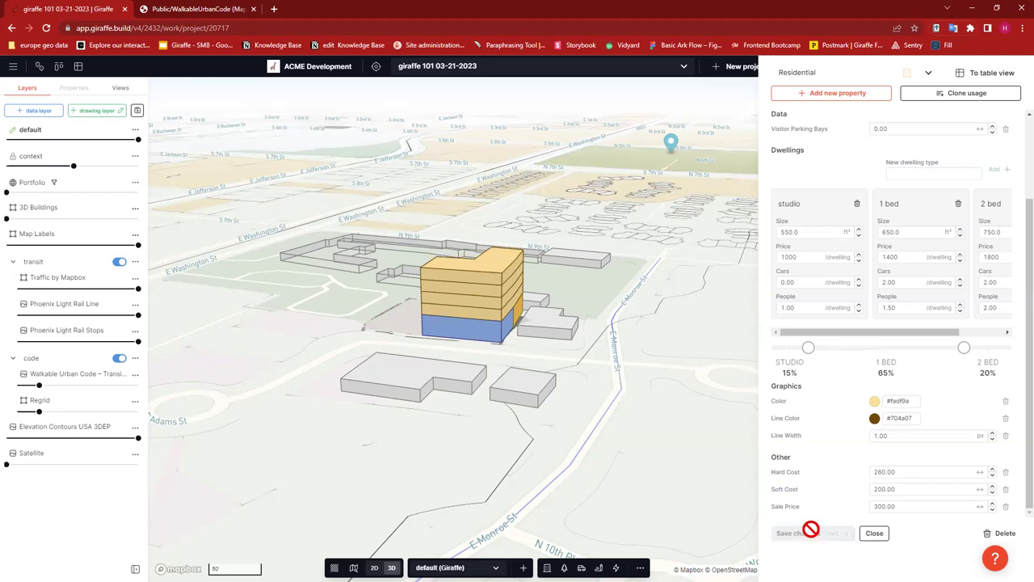
pyautogui.click(874, 535)
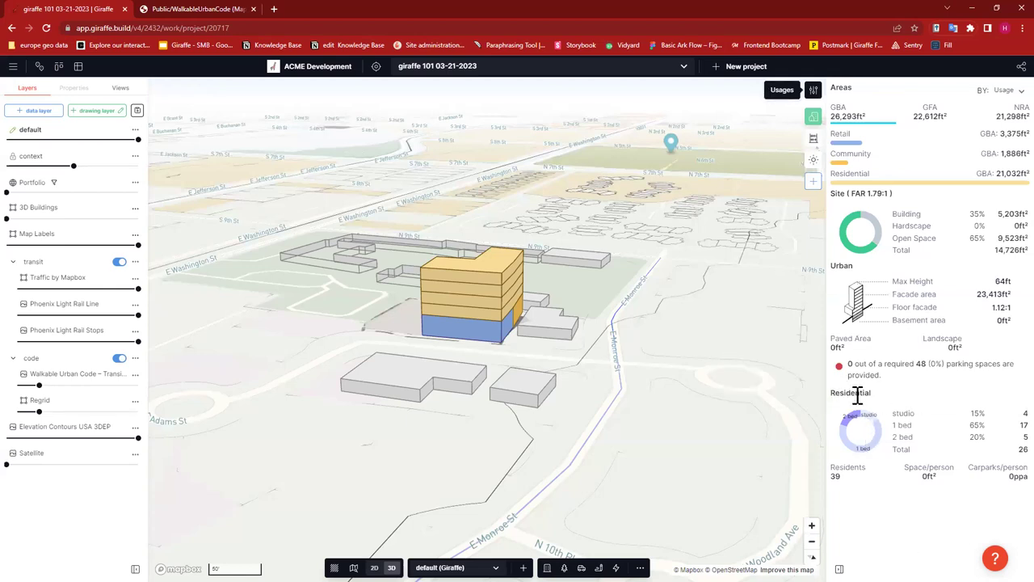
# - Review the Areas panel's parking shortfall (0 of 48) and the 26 residential unit counts
pyautogui.moveTo(816, 375)
pyautogui.moveTo(848, 364); pyautogui.dragTo(927, 363)
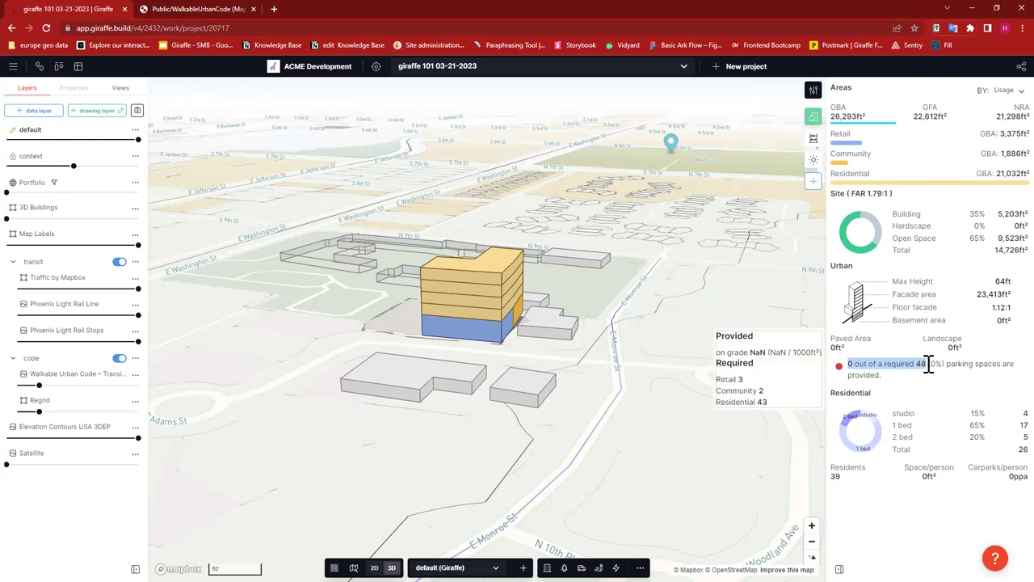
pyautogui.moveTo(1010, 457); pyautogui.dragTo(909, 423)
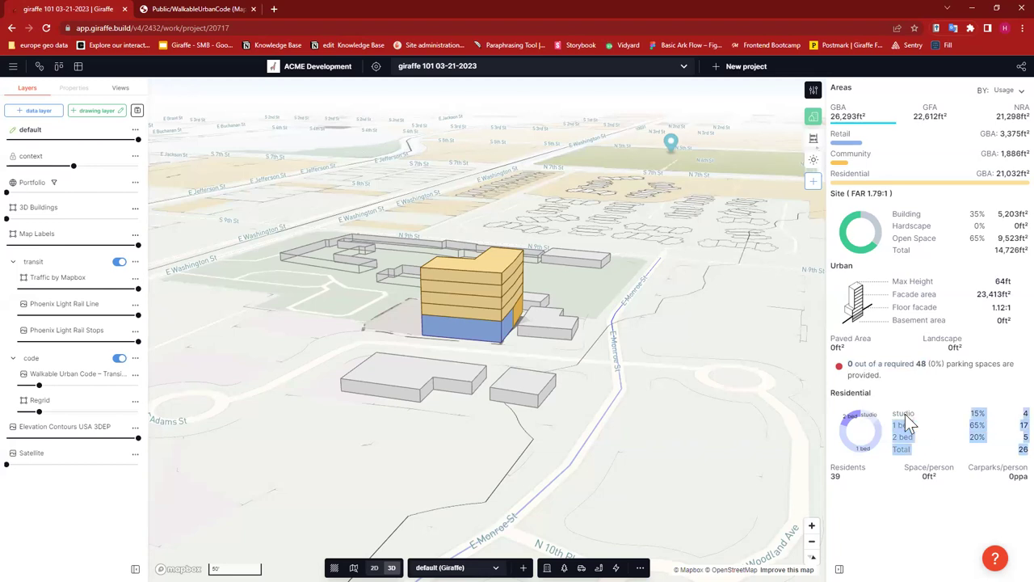
pyautogui.moveTo(1010, 454); pyautogui.dragTo(886, 410)
pyautogui.click(1006, 424)
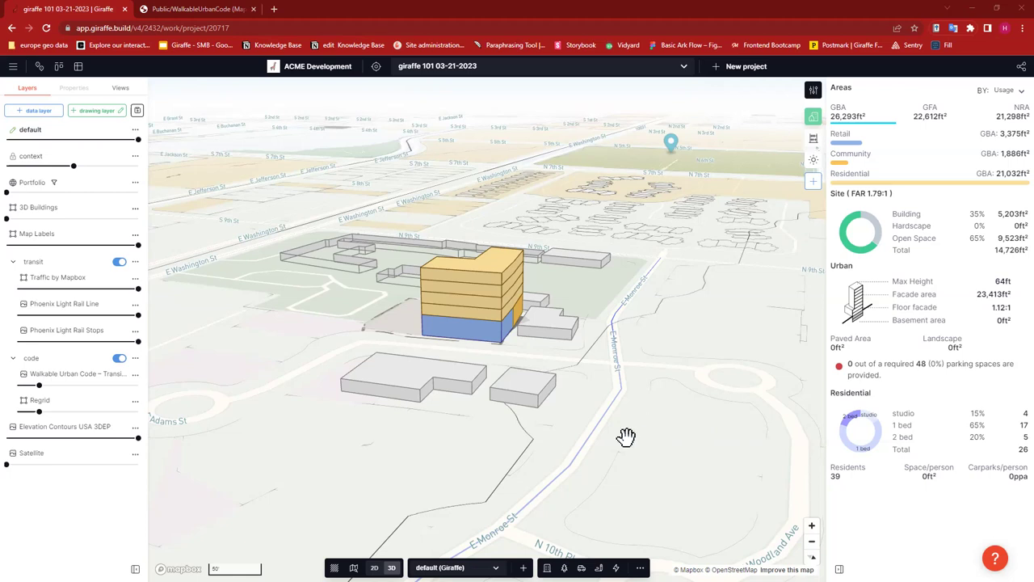
pyautogui.click(613, 321)
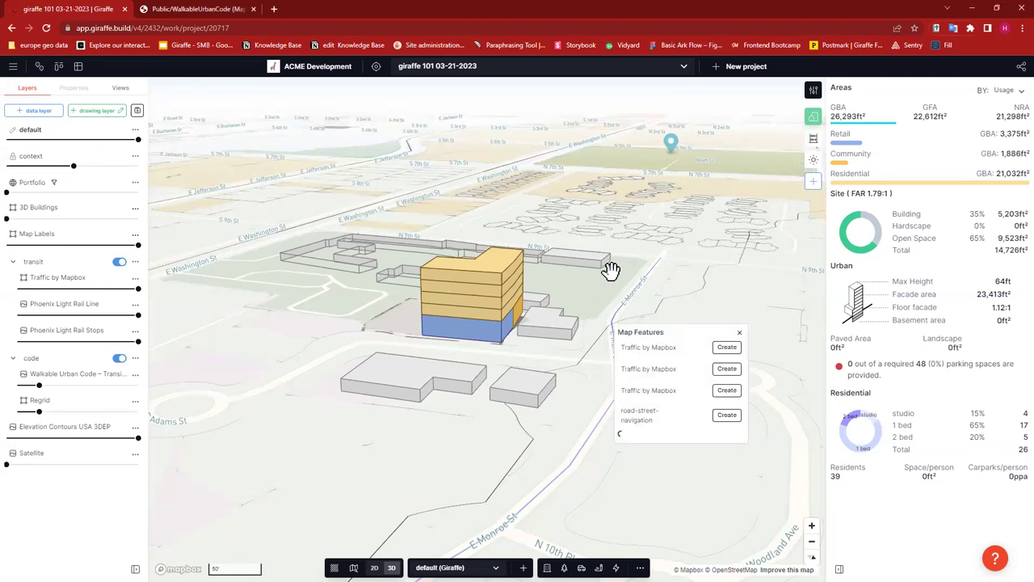
pyautogui.click(729, 328)
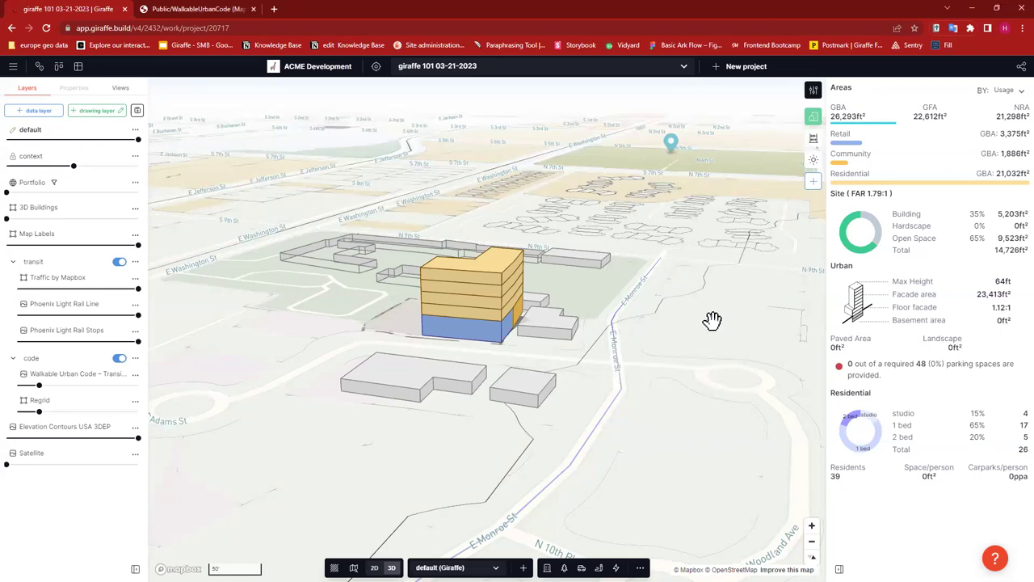
pyautogui.click(711, 319)
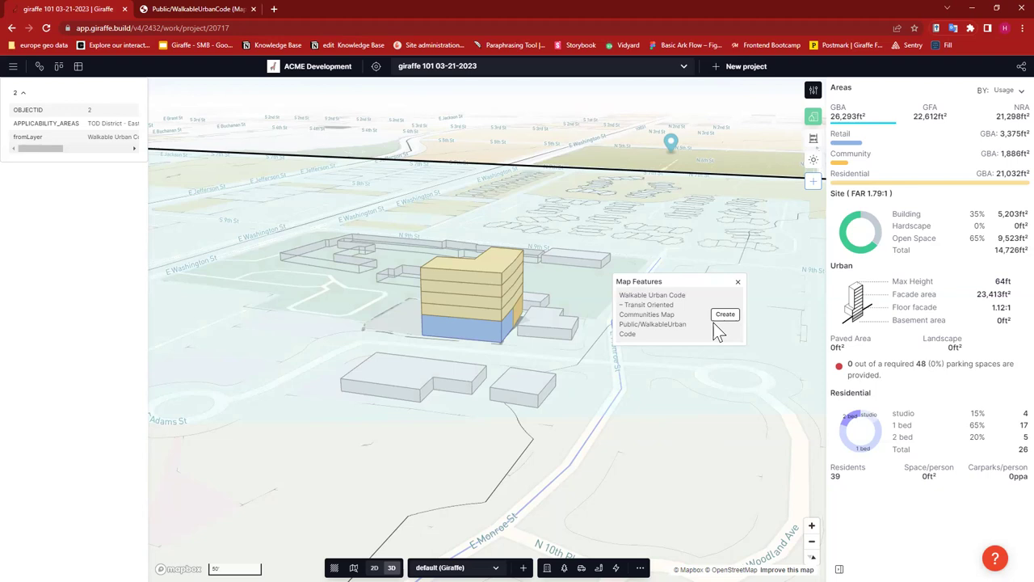
pyautogui.click(737, 281)
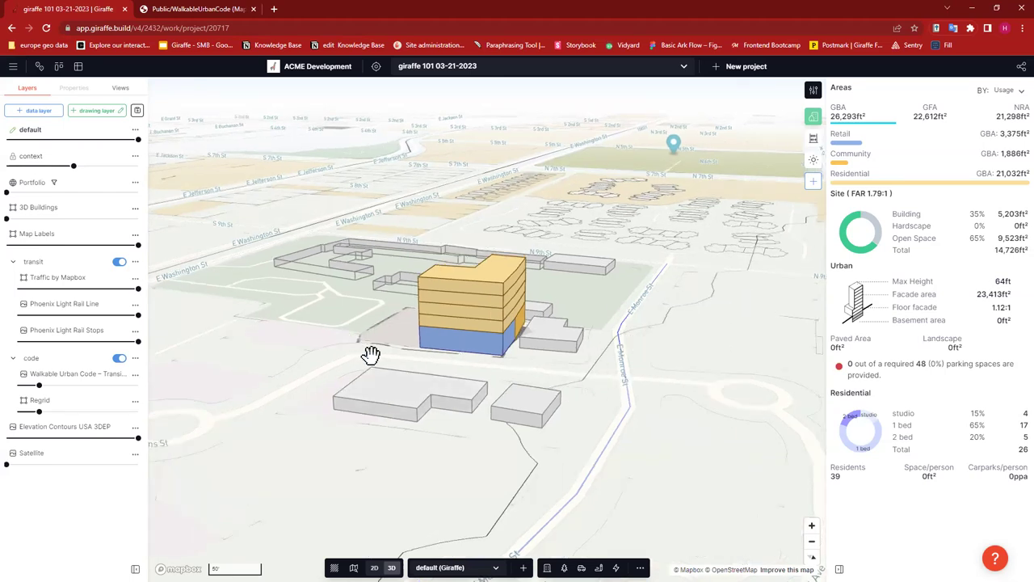
# - Zoom in on the mixed-use building and rotate the view toward the street side
pyautogui.scroll(2, 369, 355)
pyautogui.scroll(1, 370, 356)
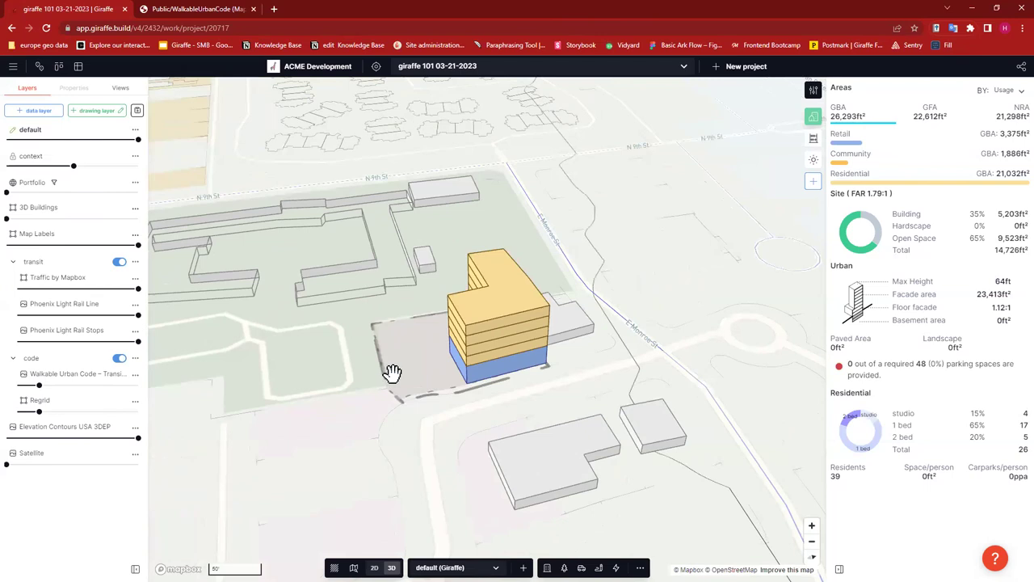
pyautogui.moveTo(393, 369); pyautogui.dragTo(429, 380, button='right')
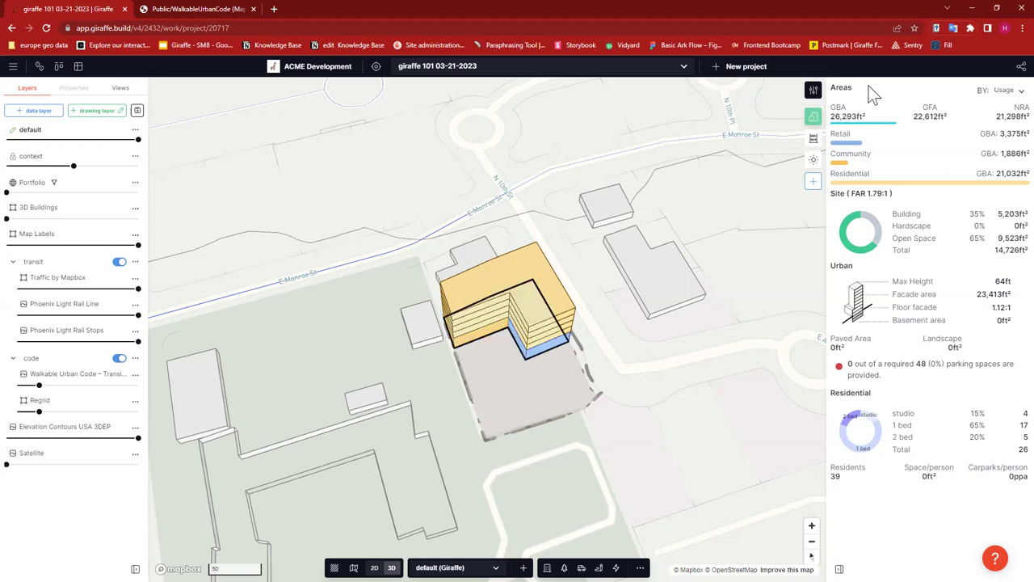
# - Reopen the Residential usage editor, check the studio dwelling size, and close it again
pyautogui.click(939, 174)
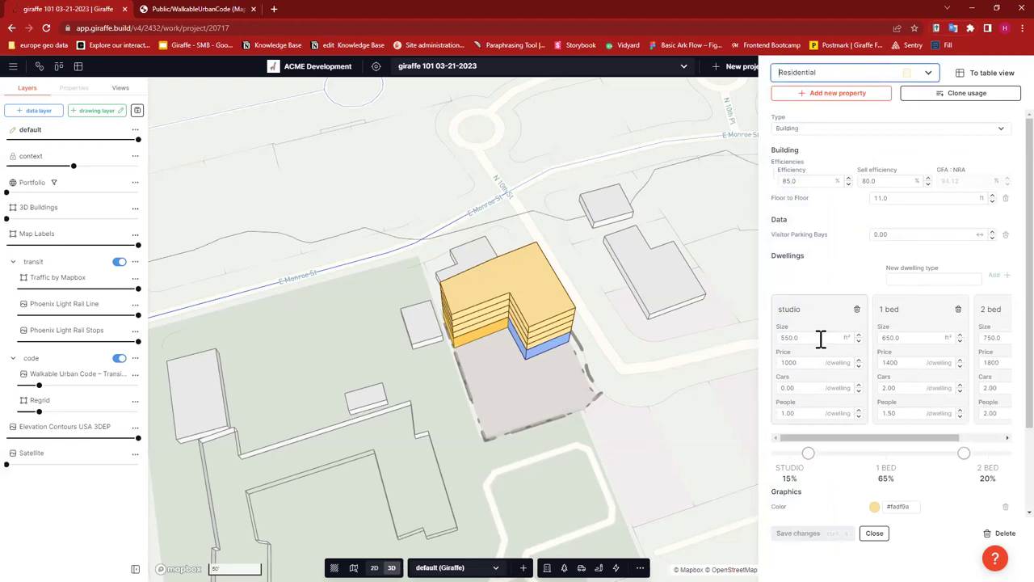
pyautogui.click(757, 337)
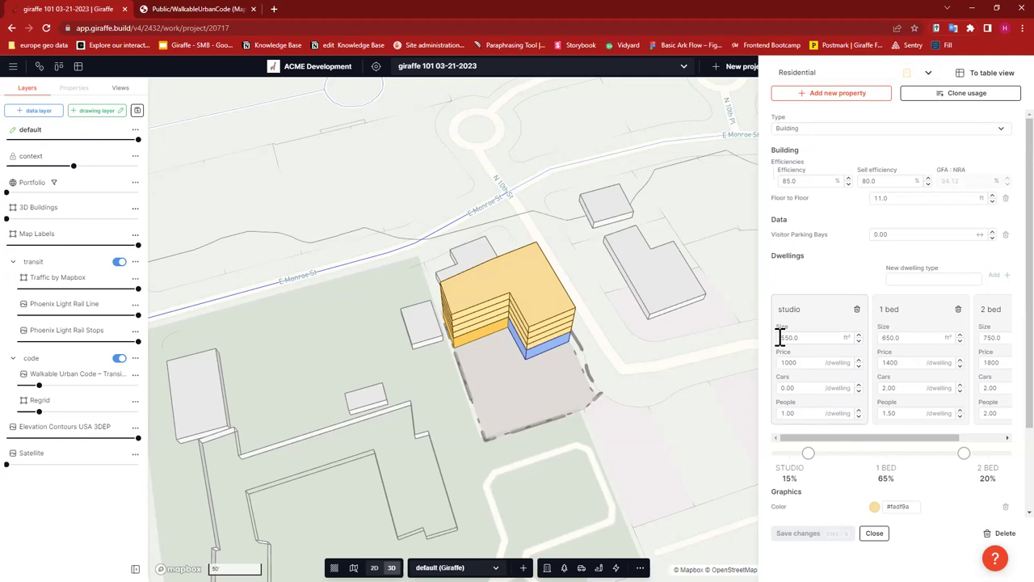
pyautogui.click(798, 336)
pyautogui.click(875, 535)
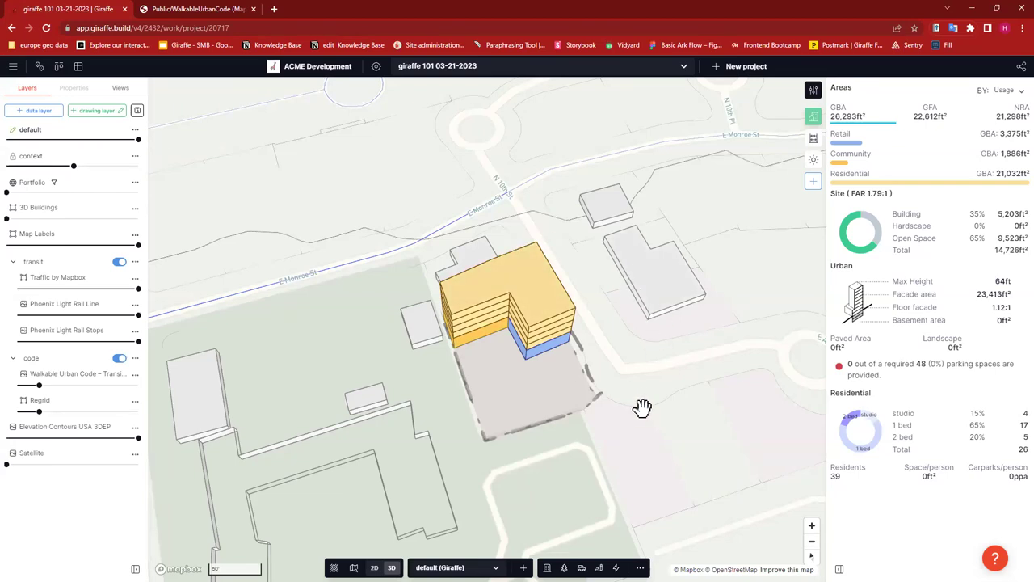
# - Pan and rotate the map toward north-up, centring the mixed-use block on screen
pyautogui.moveTo(644, 408); pyautogui.dragTo(658, 364)
pyautogui.moveTo(665, 376); pyautogui.dragTo(630, 379, button='right')
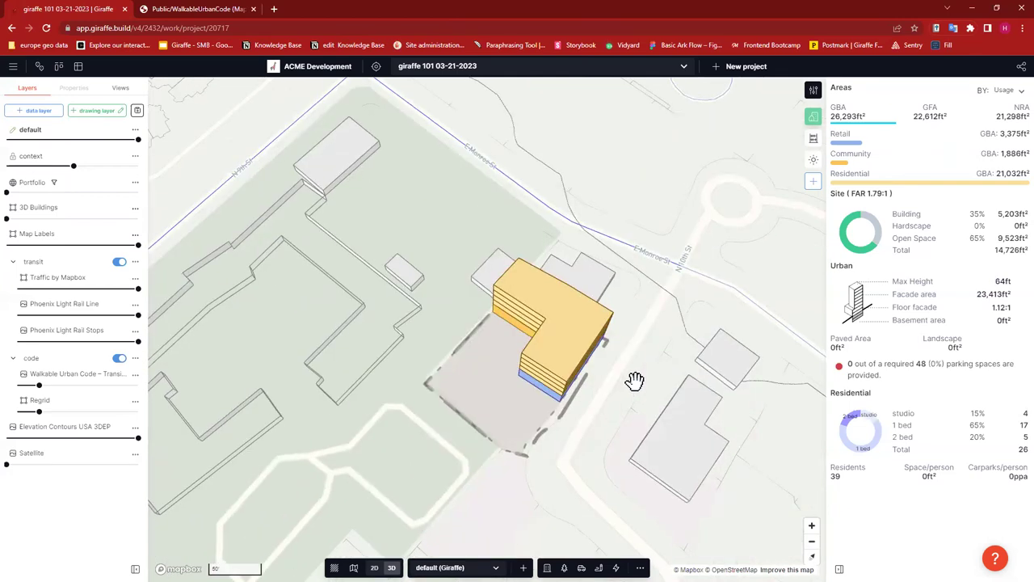
pyautogui.moveTo(654, 381); pyautogui.dragTo(679, 337, button='right')
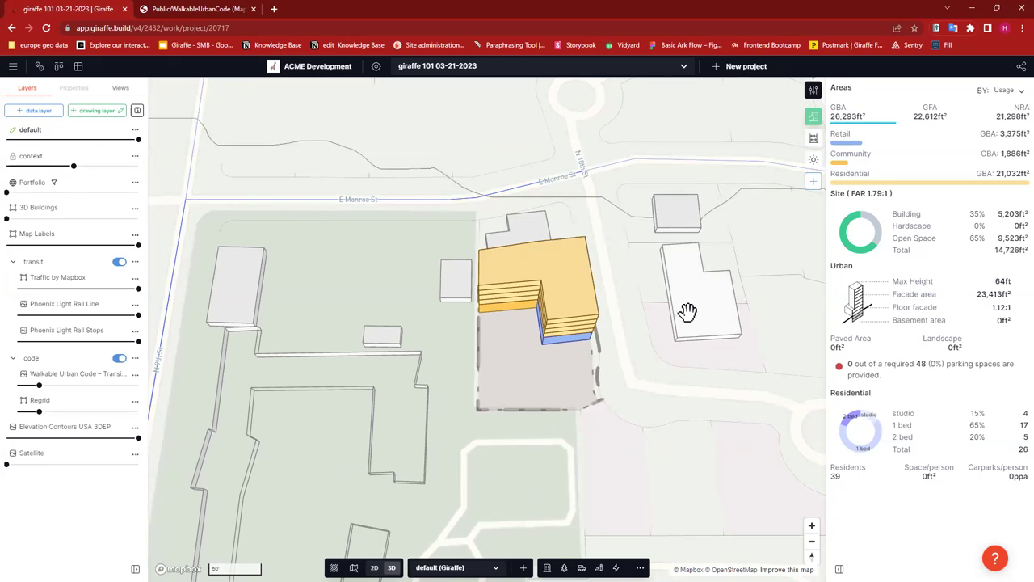
pyautogui.moveTo(687, 304); pyautogui.dragTo(658, 293, button='right')
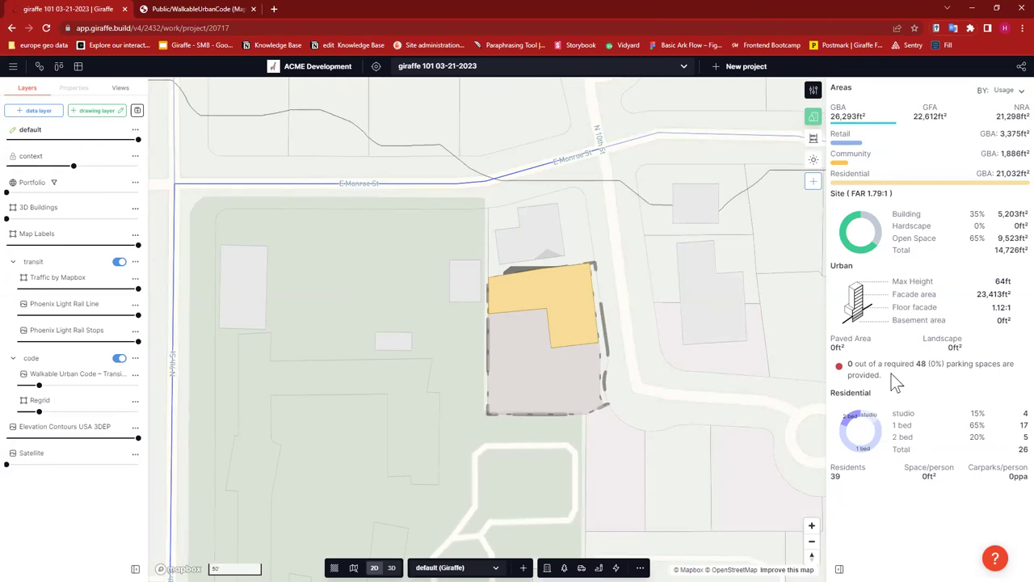
pyautogui.moveTo(917, 363)
pyautogui.moveTo(786, 302); pyautogui.dragTo(791, 295)
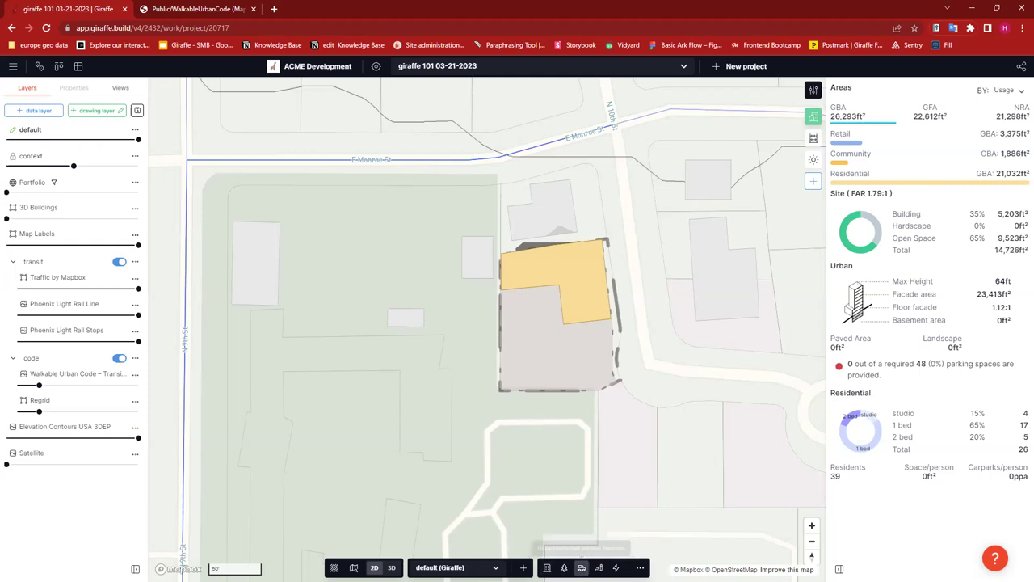
# - Draw an on-grade parking rectangle about 55 ft by 87 ft from the block's west edge
pyautogui.click(581, 567)
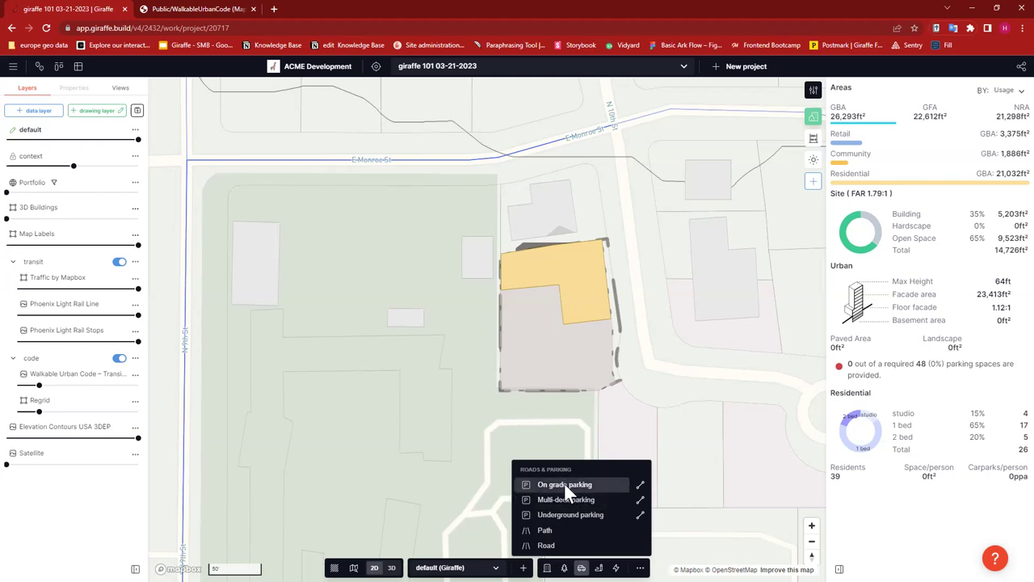
pyautogui.click(593, 483)
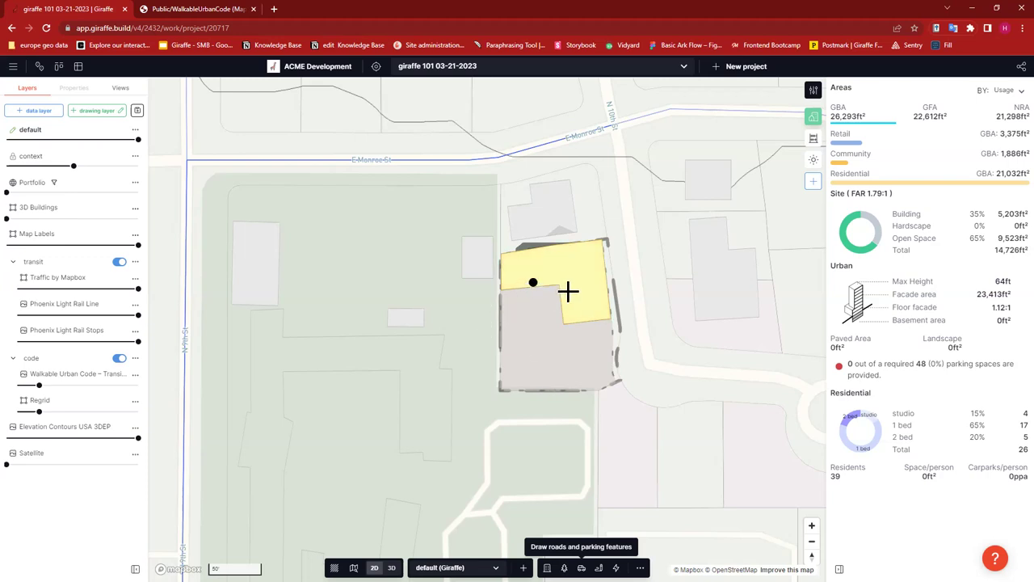
pyautogui.click(501, 288)
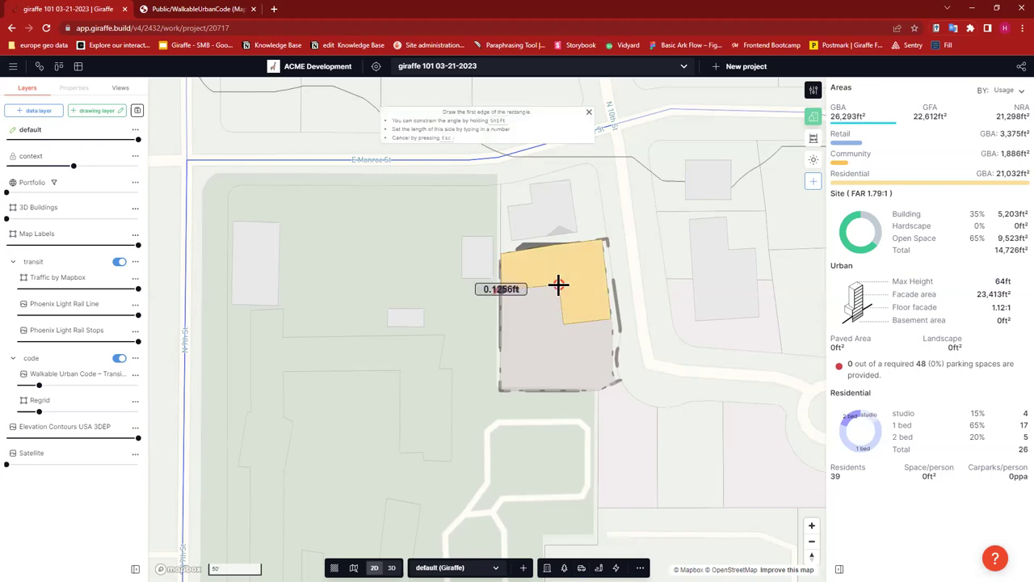
pyautogui.click(565, 349)
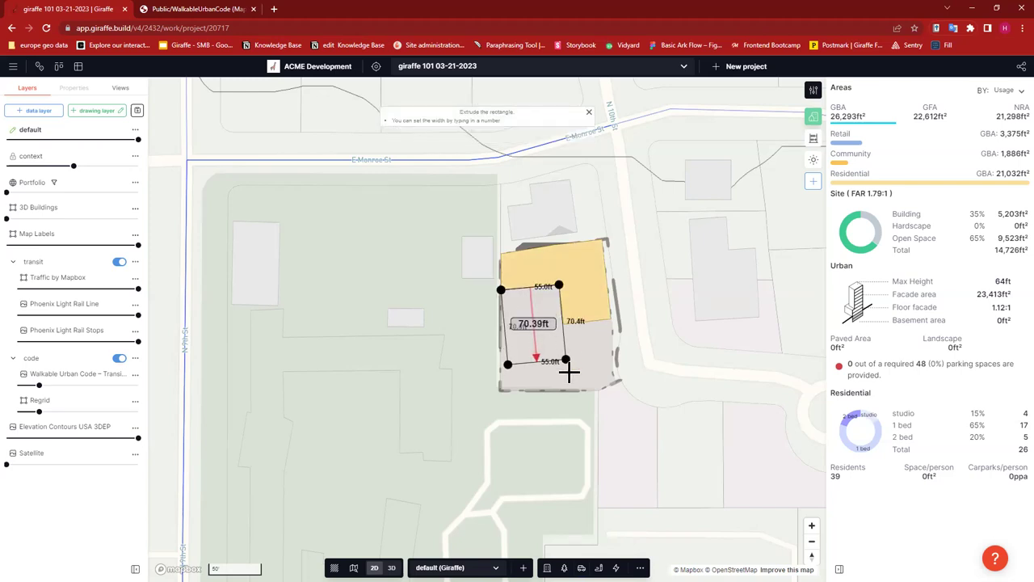
pyautogui.click(646, 358)
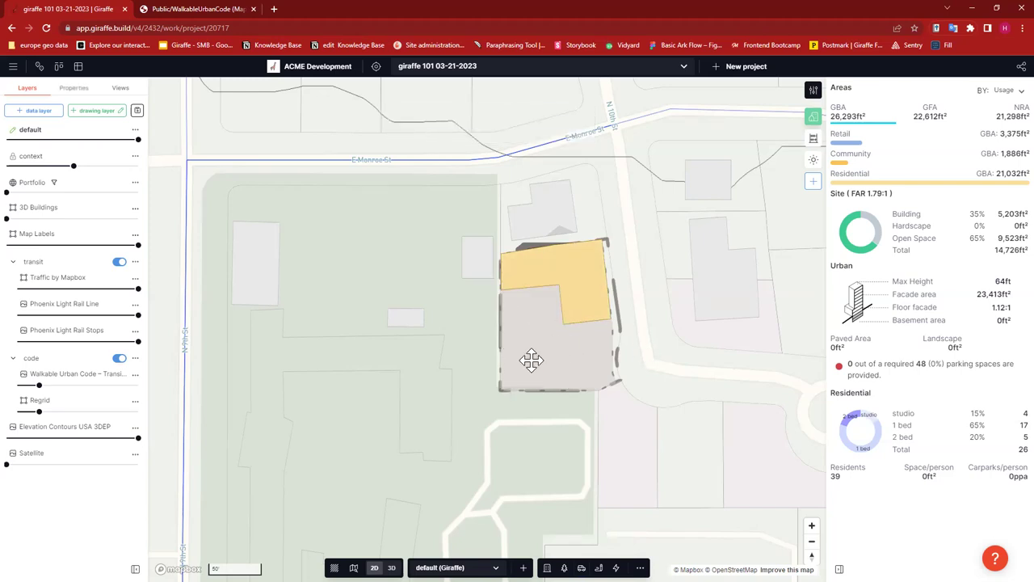
# - Reshape the carpark's corners to the site boundary and add a bend in its east edge
pyautogui.moveTo(509, 386); pyautogui.dragTo(498, 393)
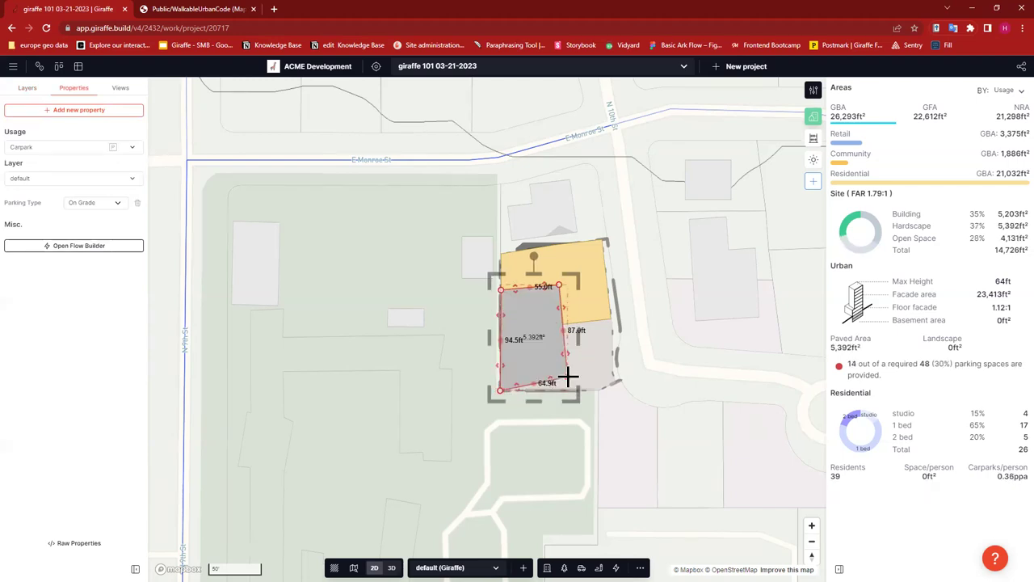
pyautogui.moveTo(568, 380); pyautogui.dragTo(569, 390)
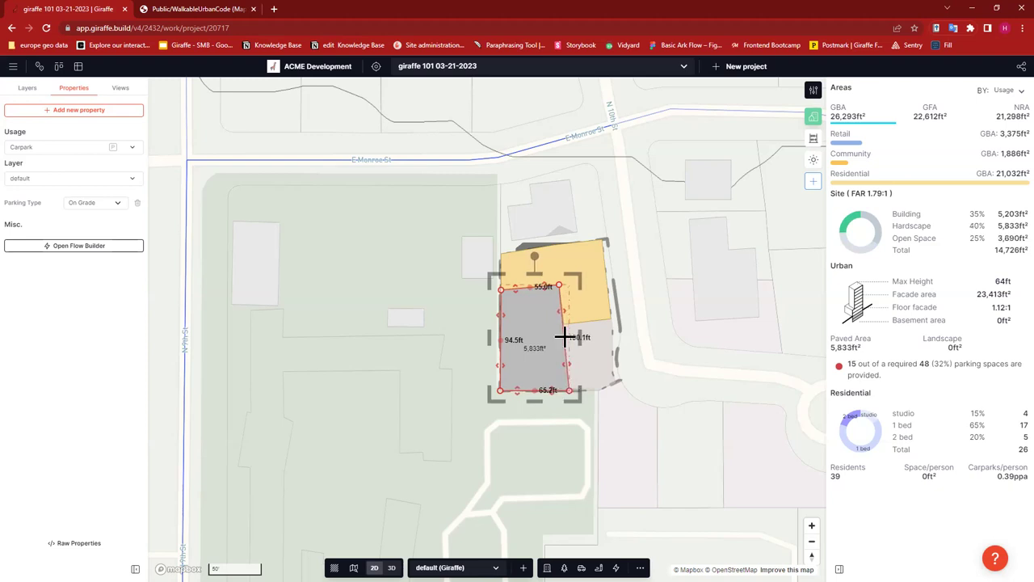
pyautogui.moveTo(562, 325); pyautogui.dragTo(563, 324)
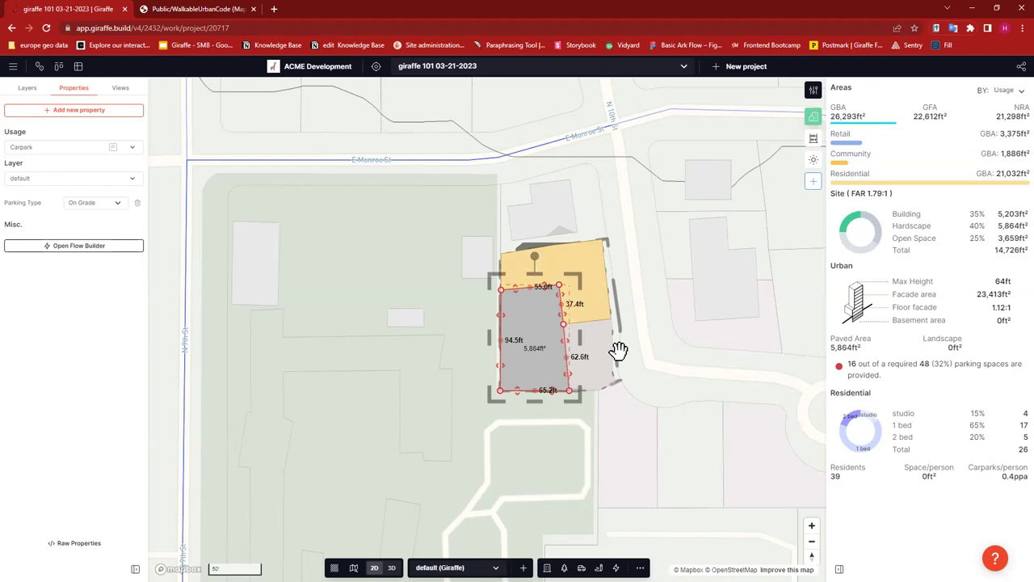
pyautogui.click(656, 364)
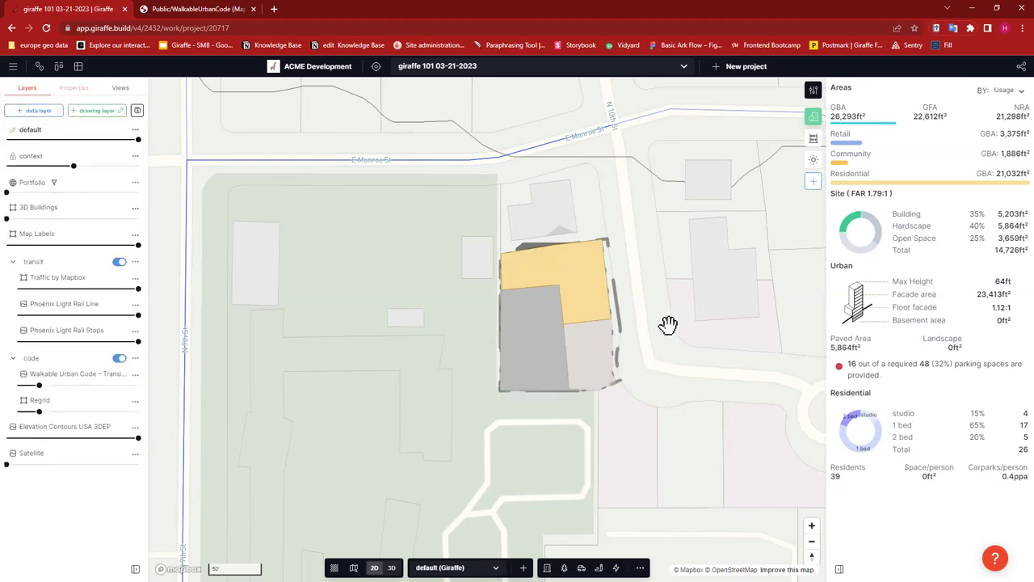
pyautogui.moveTo(668, 323); pyautogui.dragTo(646, 336)
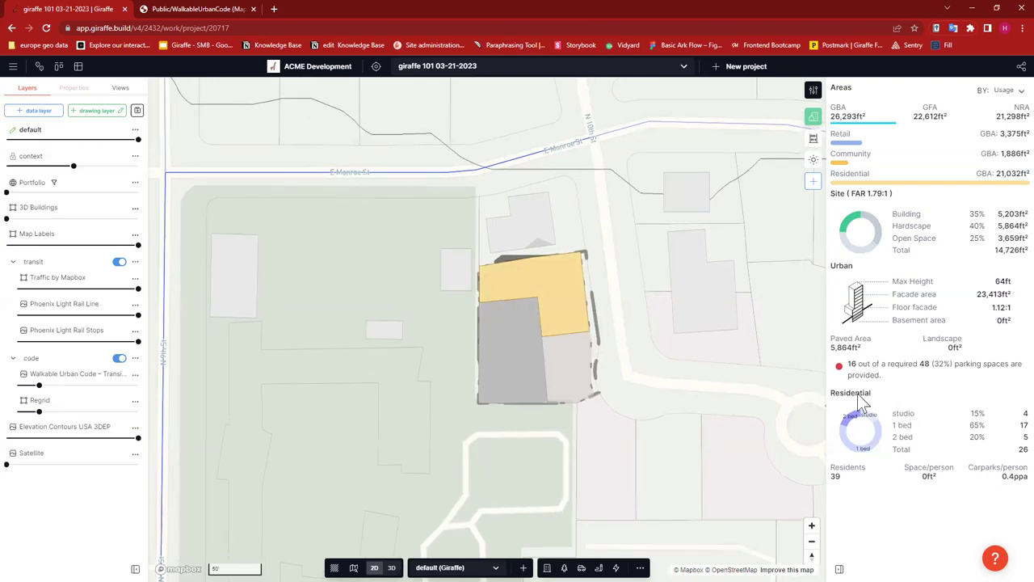
pyautogui.moveTo(848, 365)
pyautogui.moveTo(848, 363); pyautogui.dragTo(854, 365)
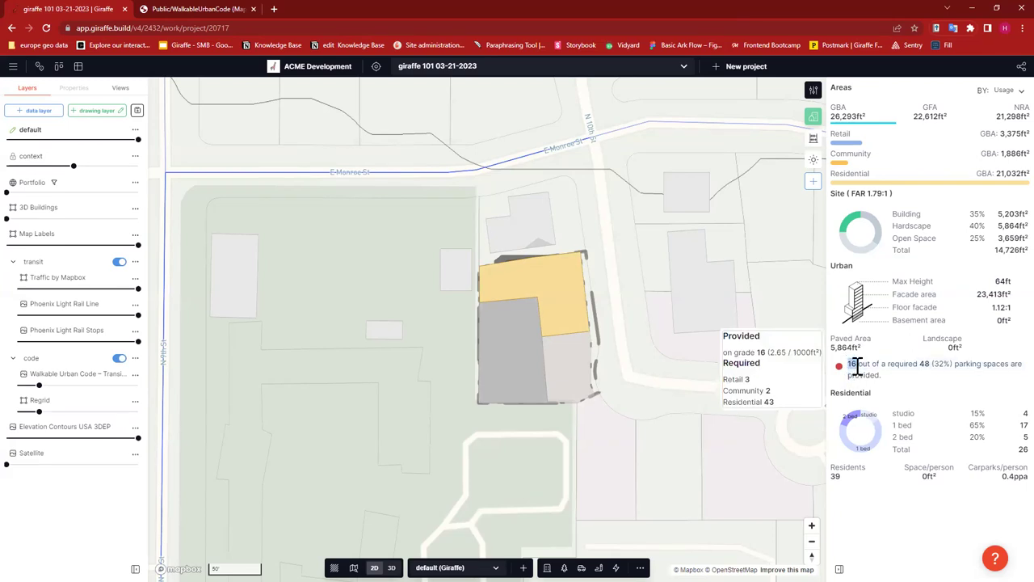
pyautogui.click(923, 392)
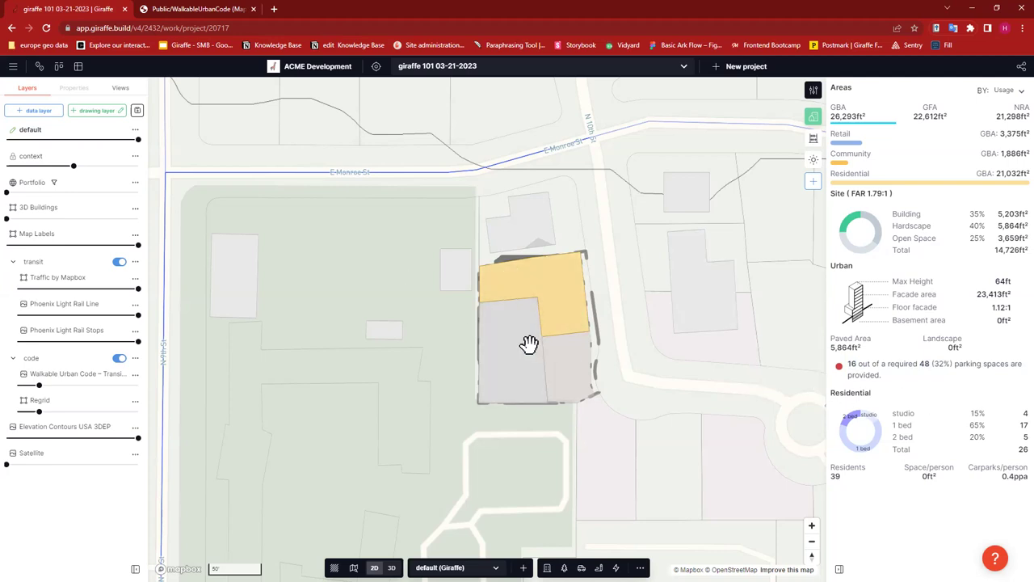
pyautogui.click(832, 87)
pyautogui.click(850, 73)
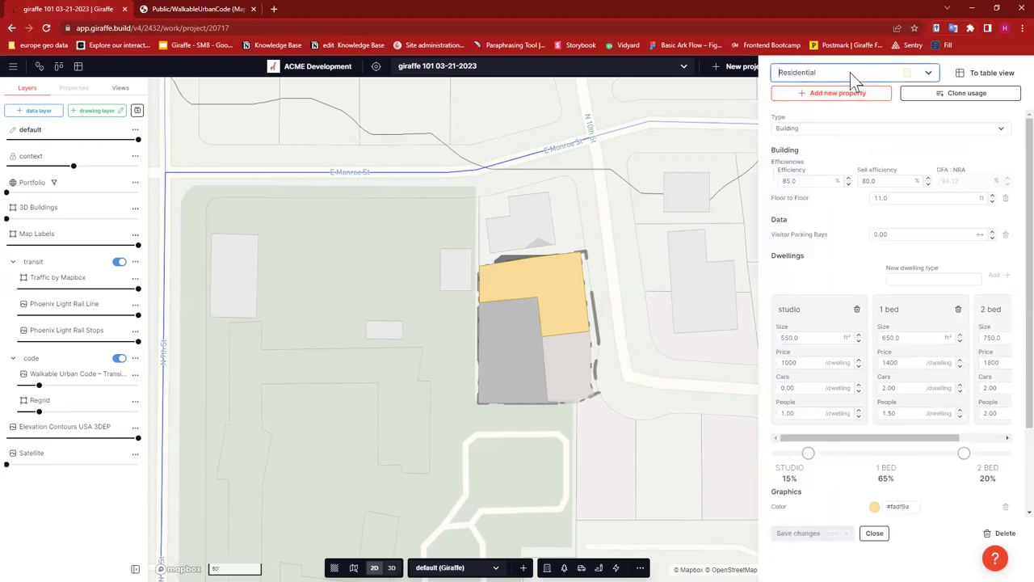
pyautogui.write('carp')
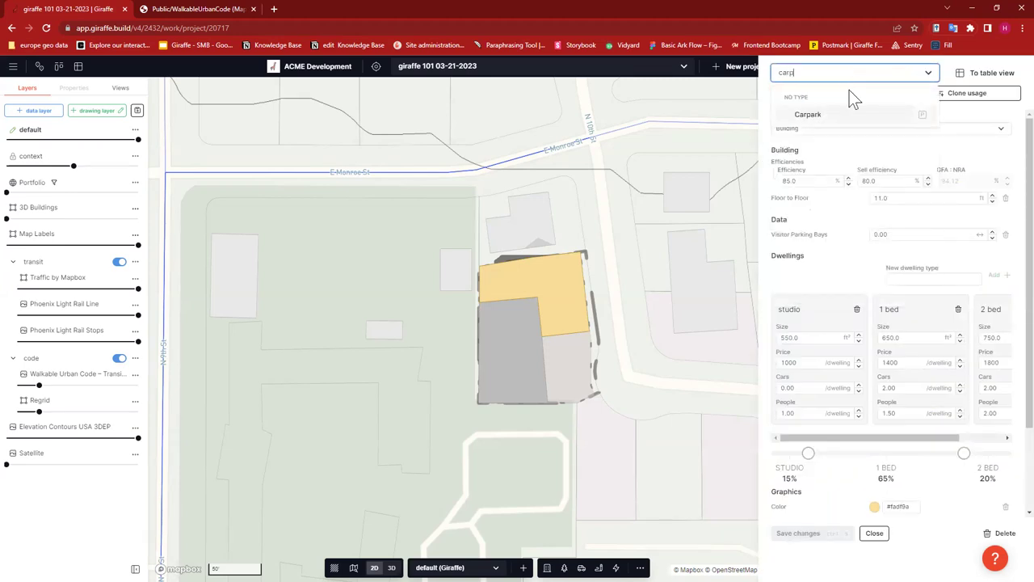
pyautogui.press('Return')
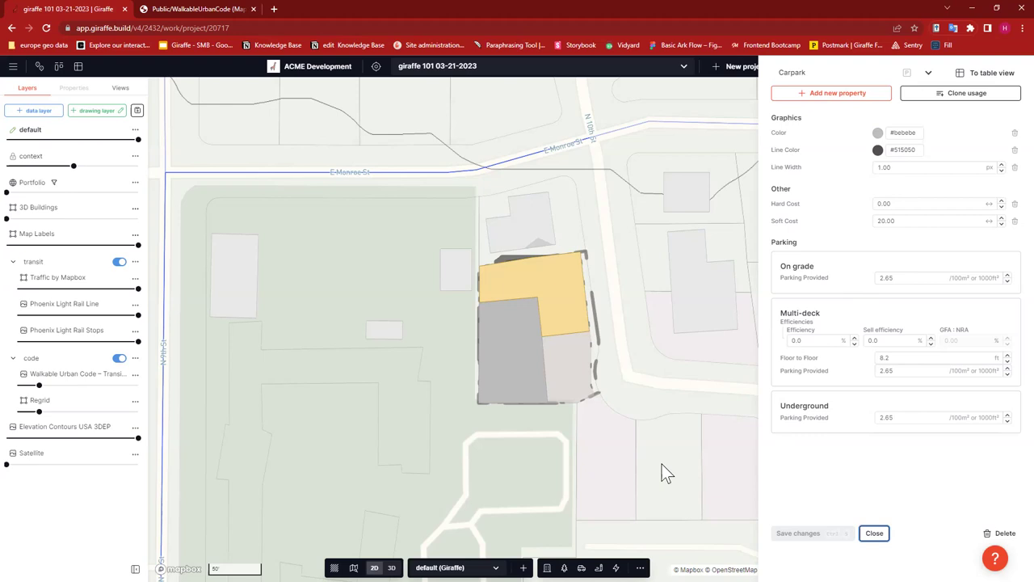
pyautogui.click(875, 535)
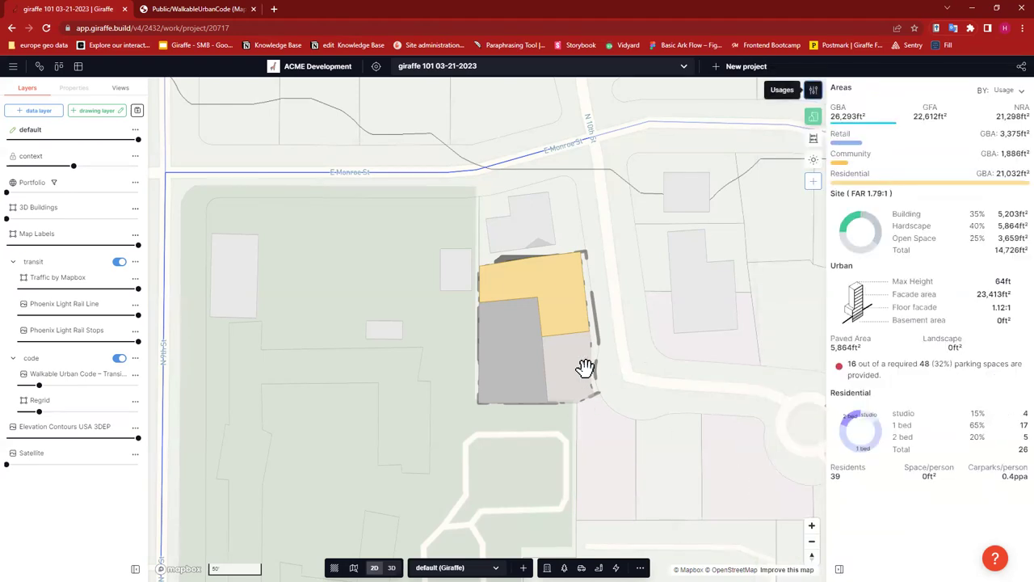
# - Select the grey carpark and generate parking bays inside it
pyautogui.click(514, 332)
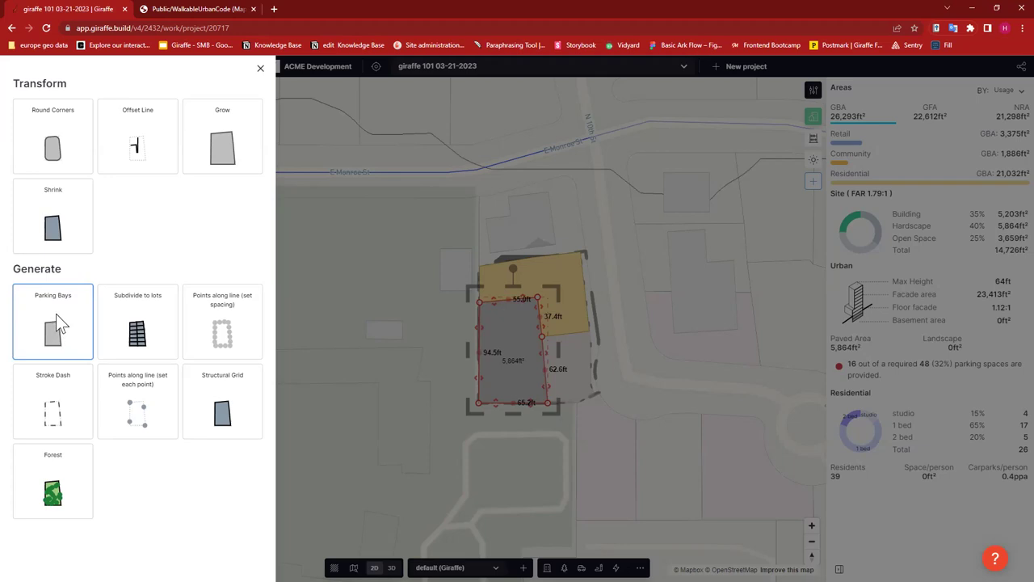
pyautogui.click(56, 314)
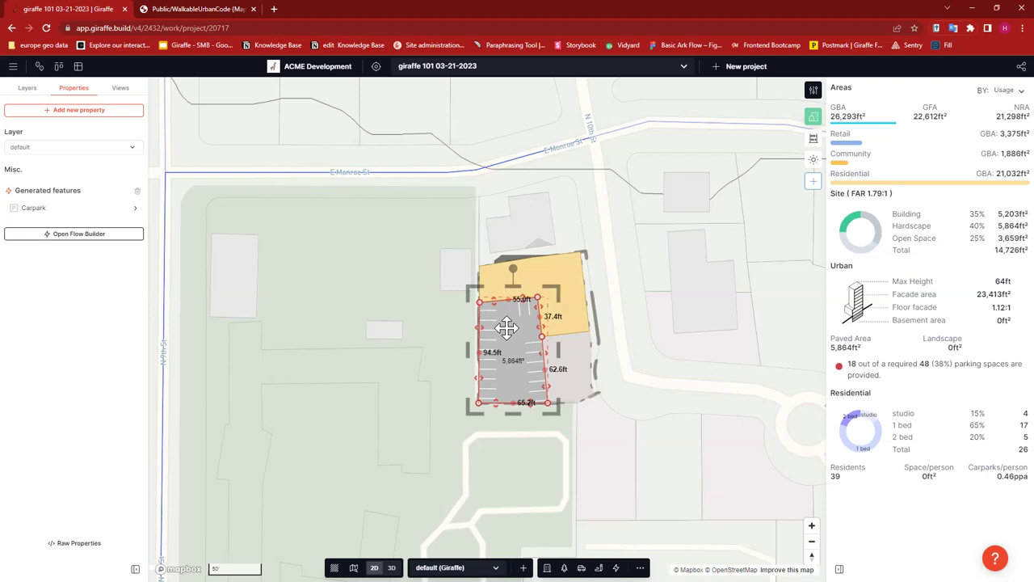
# - Set the carpark's parking bay length to 18 and bay width to 10
pyautogui.click(69, 208)
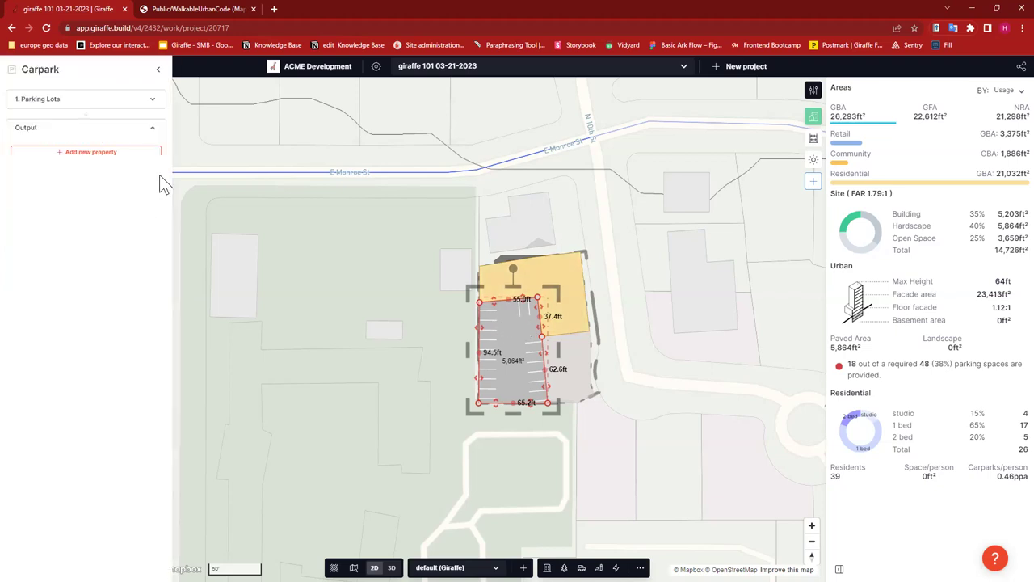
pyautogui.click(113, 101)
pyautogui.click(110, 122)
pyautogui.moveTo(110, 123); pyautogui.dragTo(60, 119)
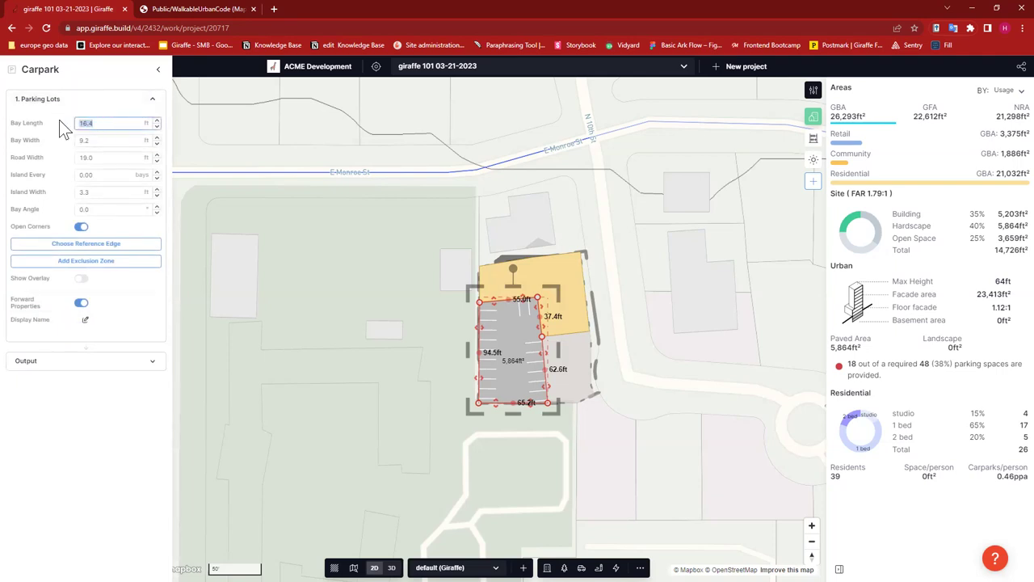
pyautogui.write('18')
pyautogui.click(86, 141)
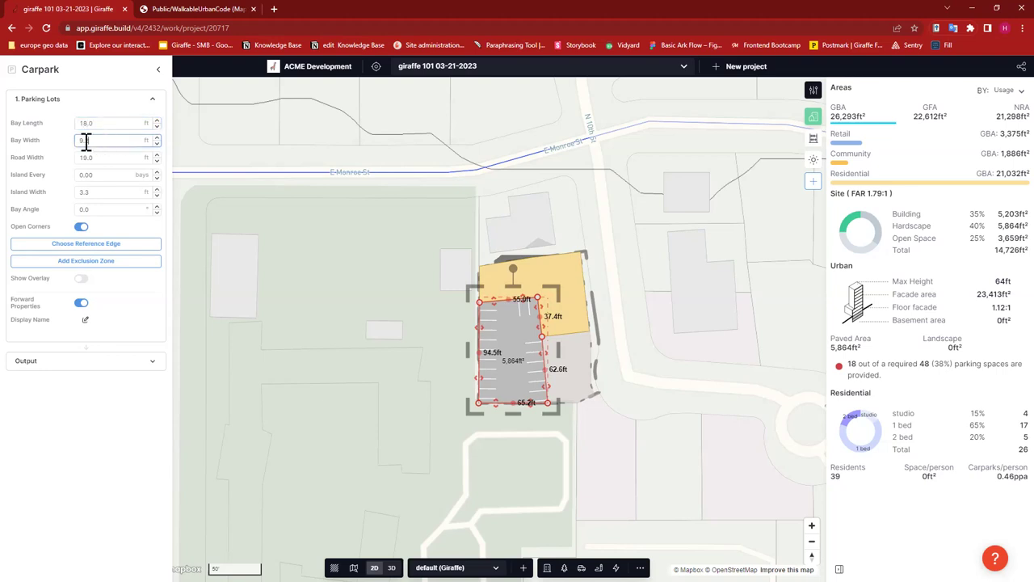
pyautogui.write('10')
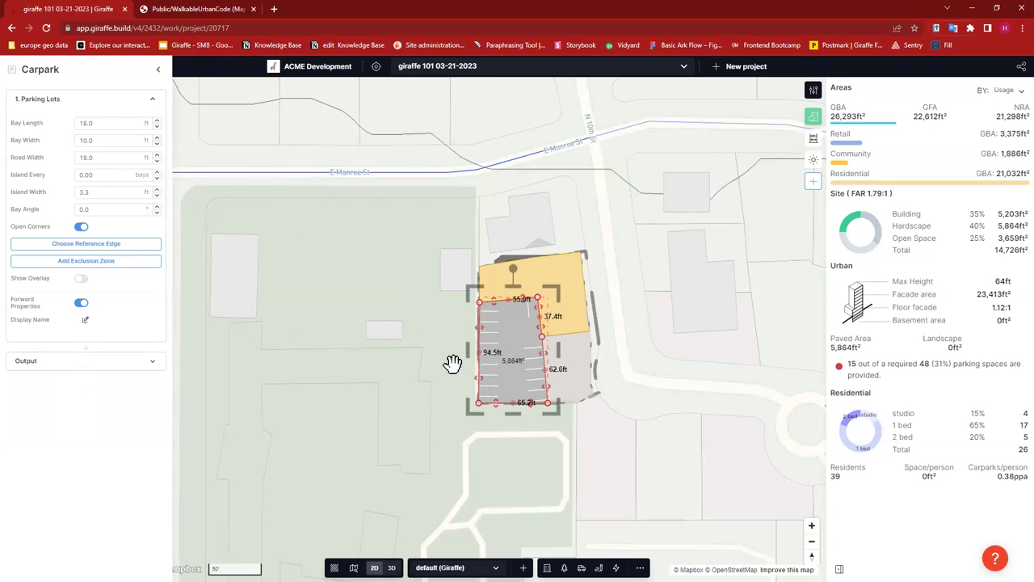
# - Align the carpark's parking bays to the lot's top reference edge
pyautogui.moveTo(855, 364)
pyautogui.click(108, 246)
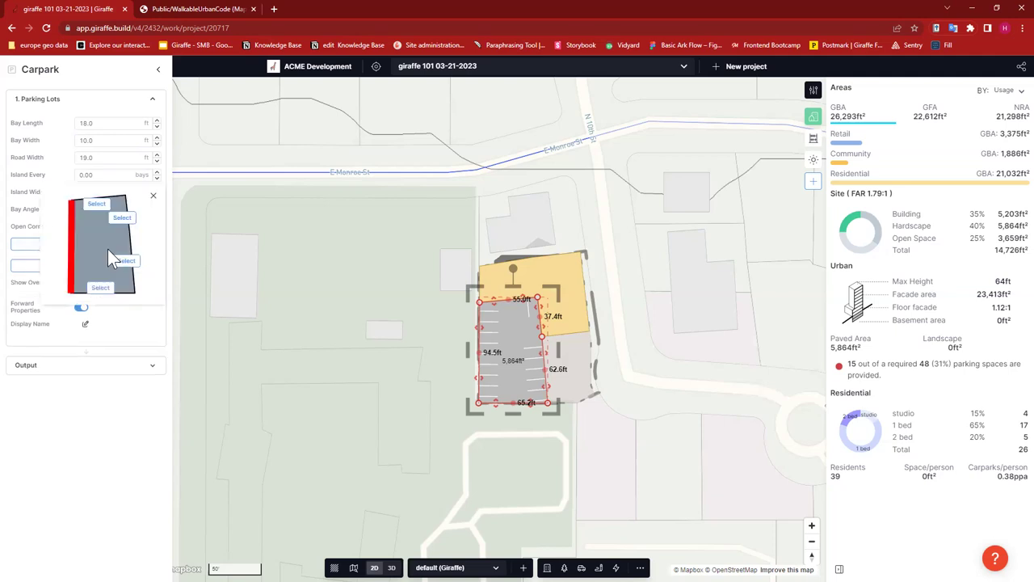
pyautogui.click(98, 203)
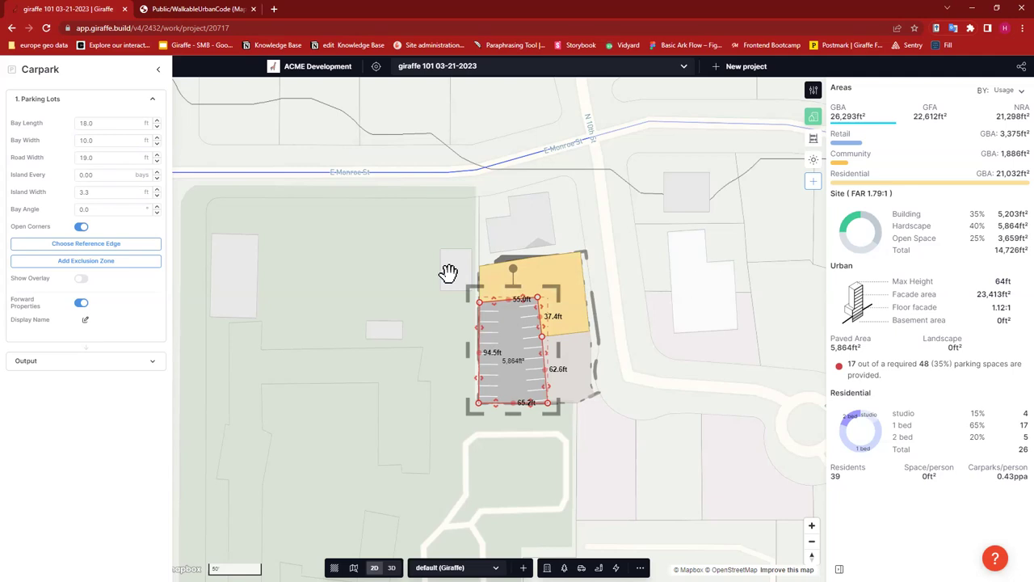
# - Make the carpark a two-level Multi Deck parking structure, then deselect it
pyautogui.click(158, 69)
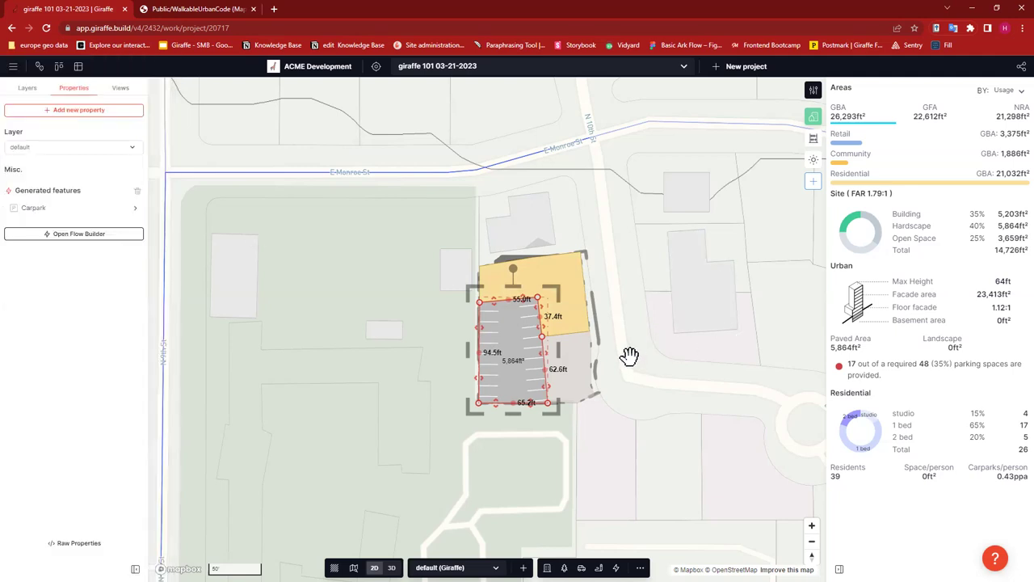
pyautogui.click(97, 232)
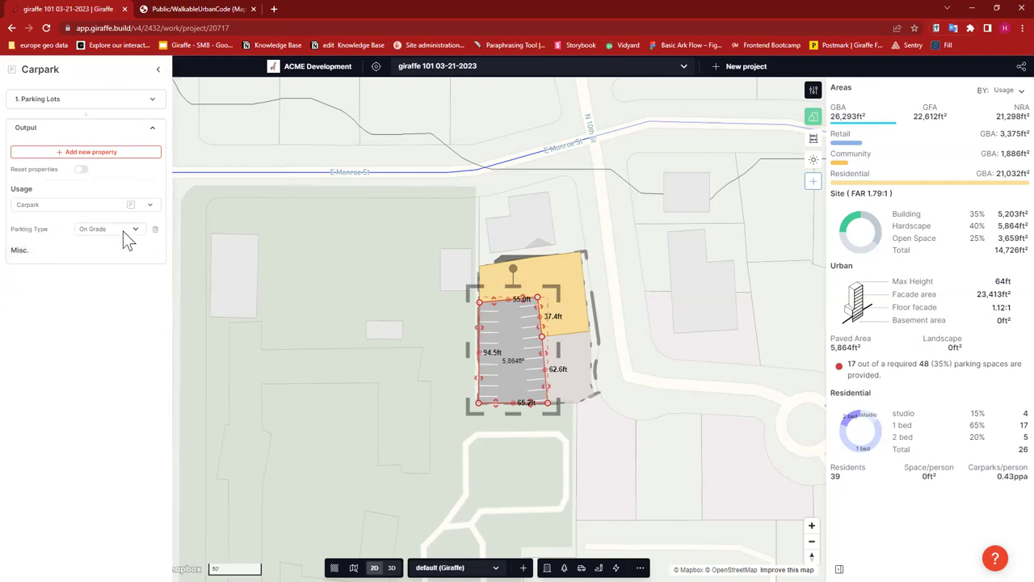
pyautogui.click(135, 232)
pyautogui.click(117, 248)
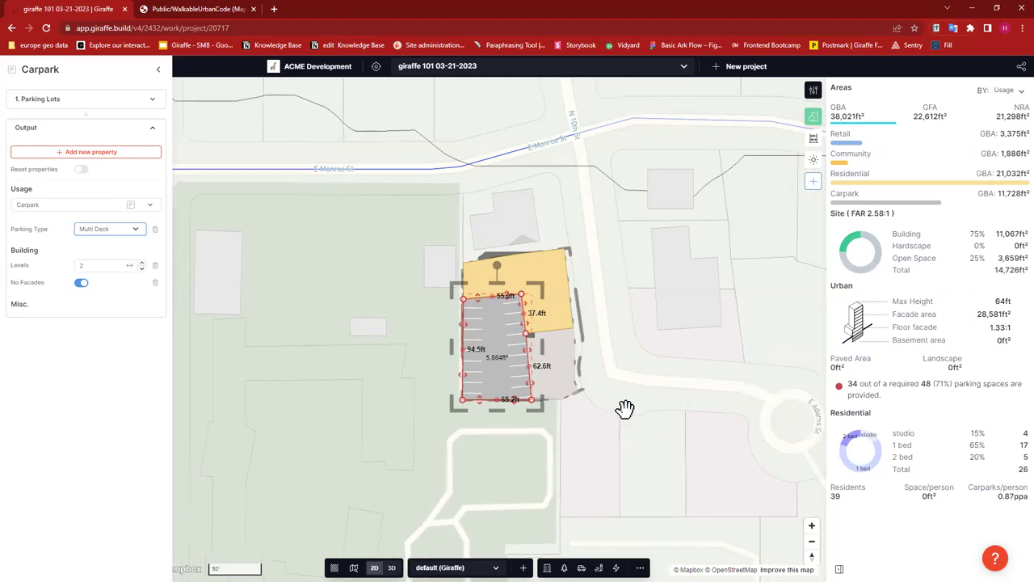
pyautogui.press('Escape')
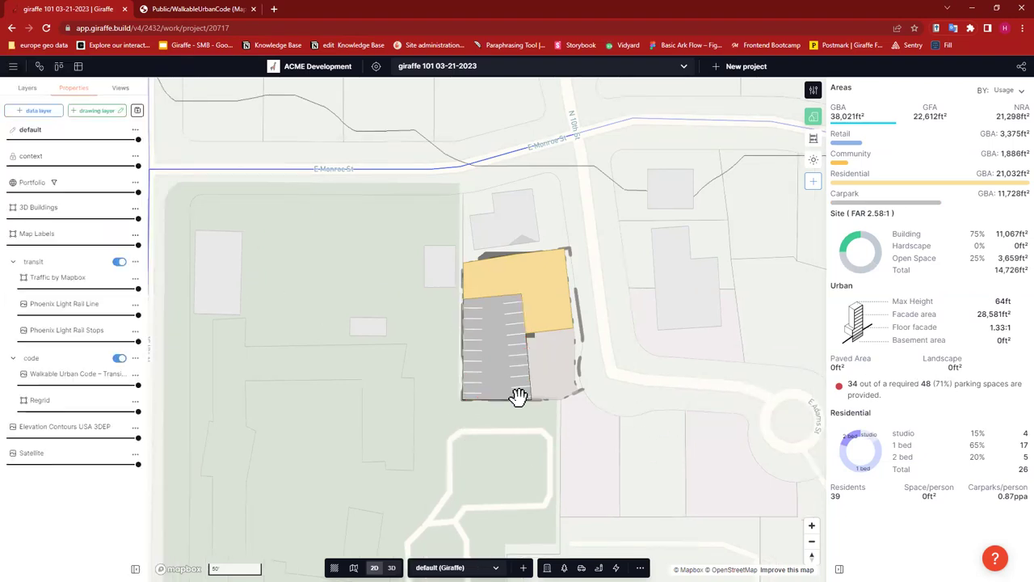
# - View the block and its two-level carpark in 3D, orbiting among surrounding buildings
pyautogui.press('3')
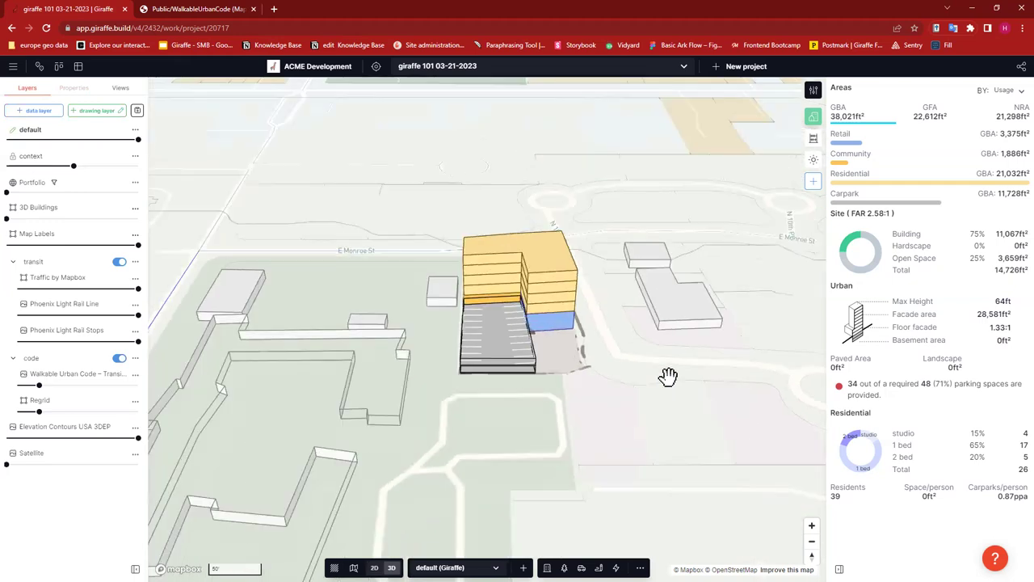
pyautogui.moveTo(648, 387); pyautogui.dragTo(626, 386, button='right')
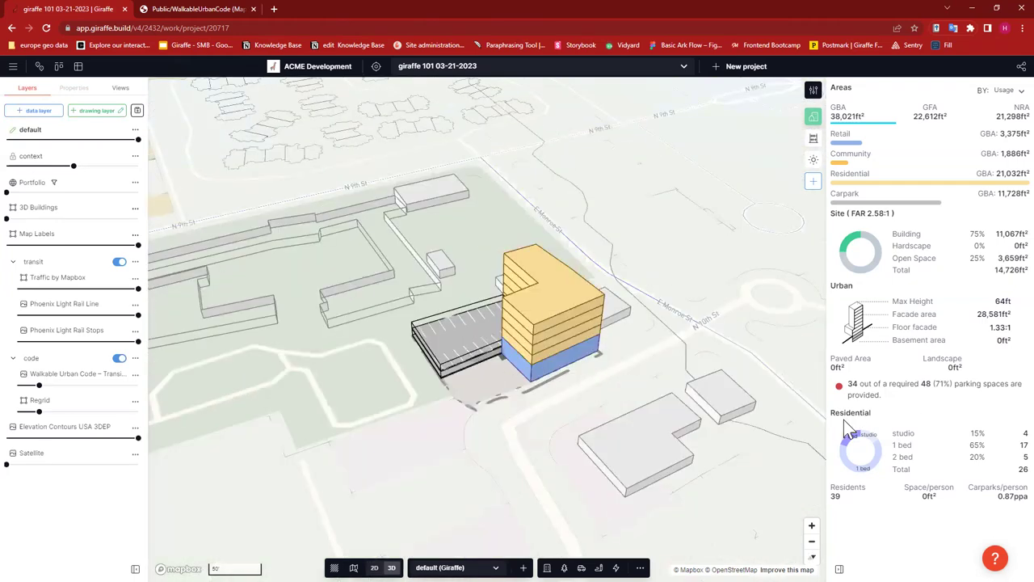
pyautogui.moveTo(842, 384)
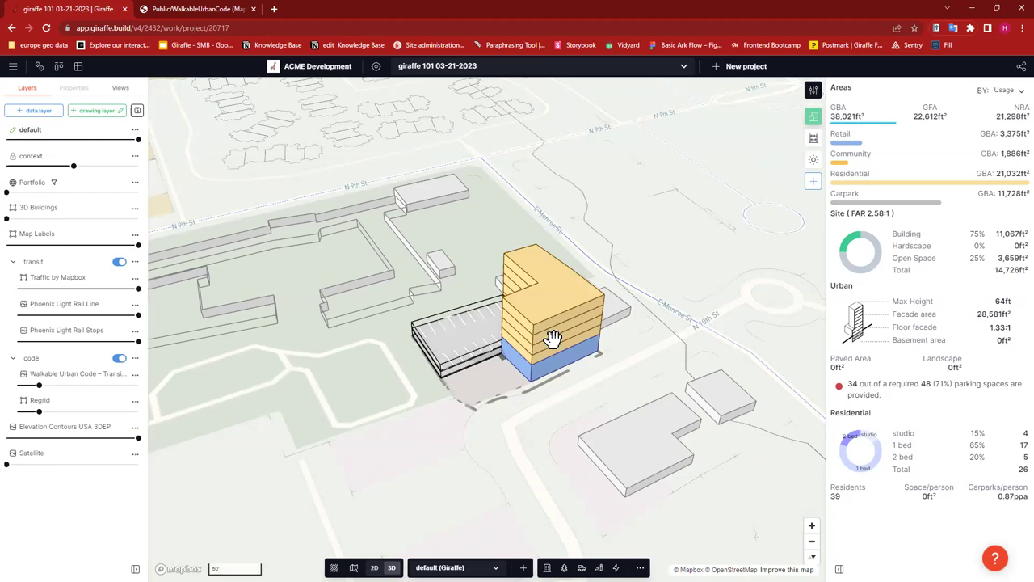
pyautogui.moveTo(936, 386)
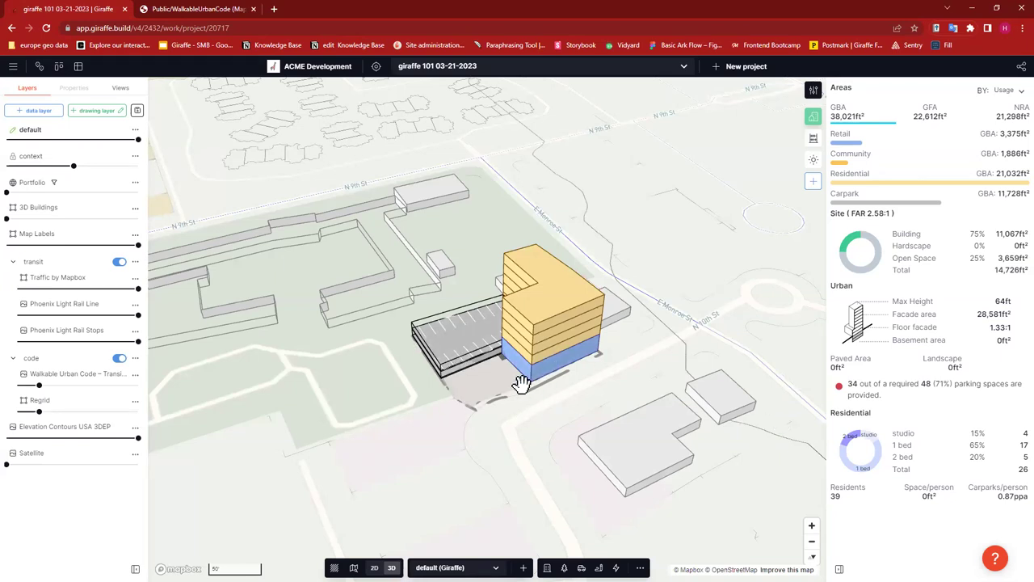
pyautogui.moveTo(526, 374); pyautogui.dragTo(546, 369)
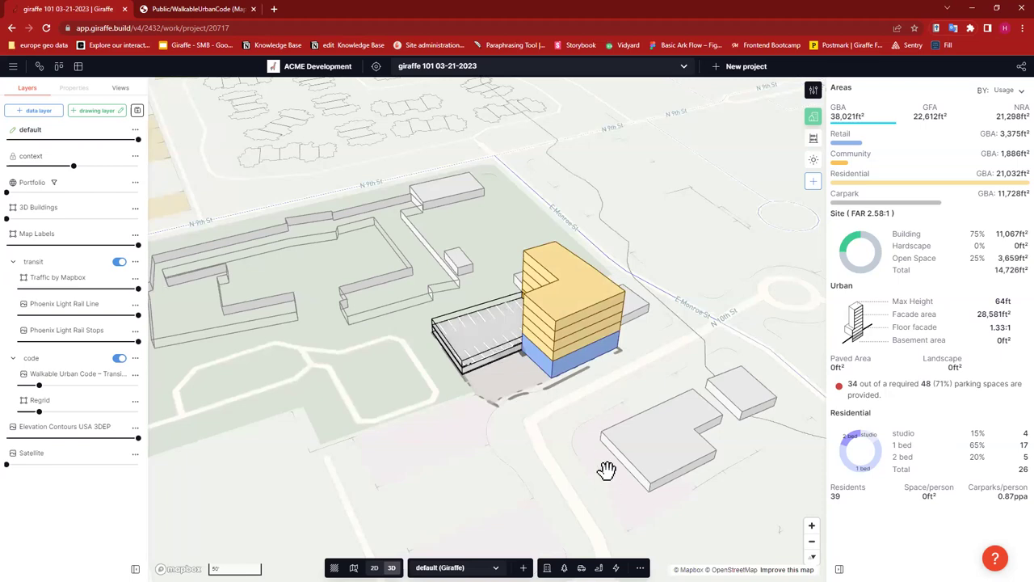
pyautogui.moveTo(586, 418); pyautogui.dragTo(568, 411, button='right')
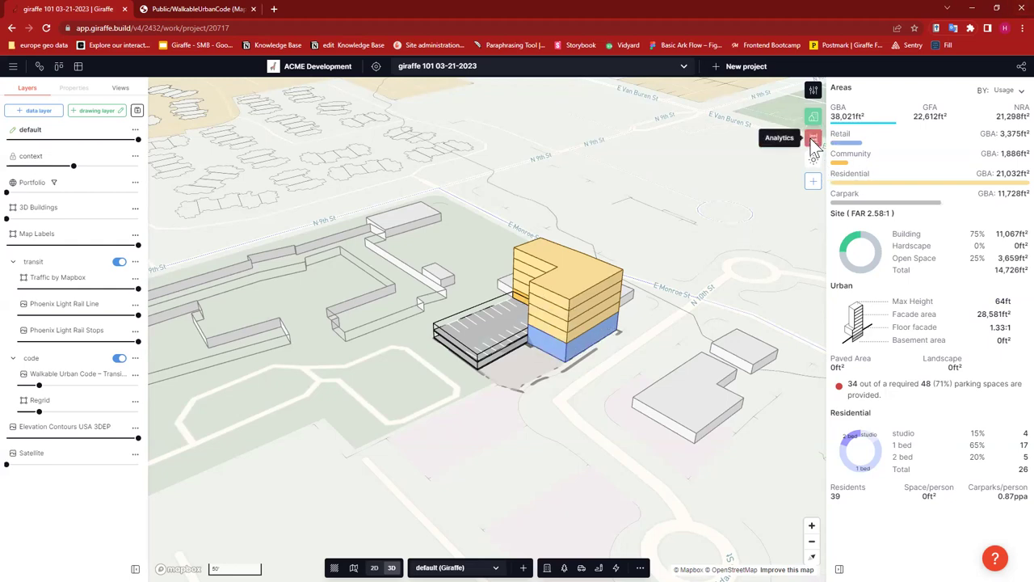
# - Import all 53 measures from the Analytics Old Template project into the block's analytics
pyautogui.click(813, 116)
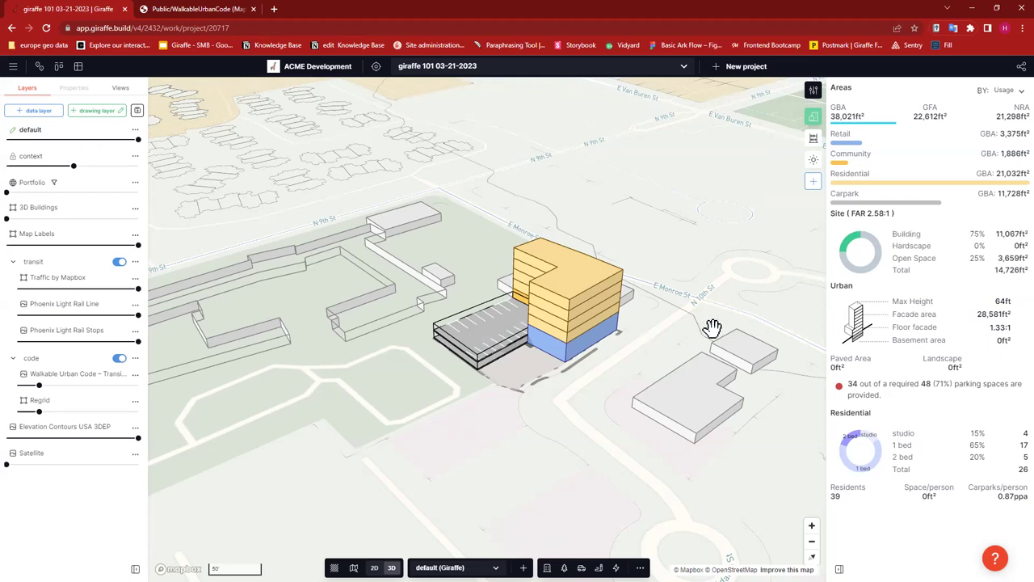
pyautogui.click(814, 140)
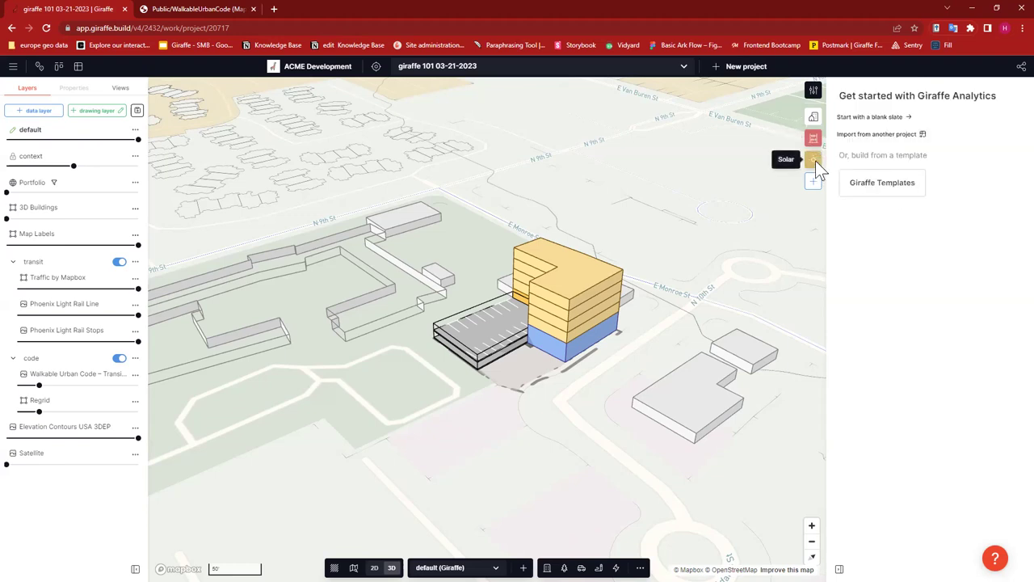
pyautogui.click(875, 134)
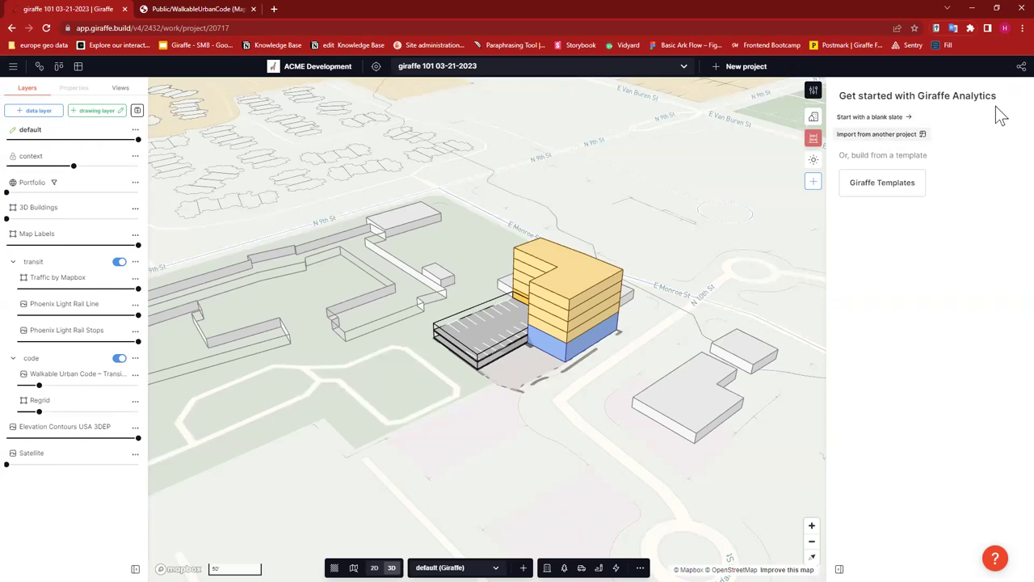
pyautogui.click(459, 169)
pyautogui.write('analyt')
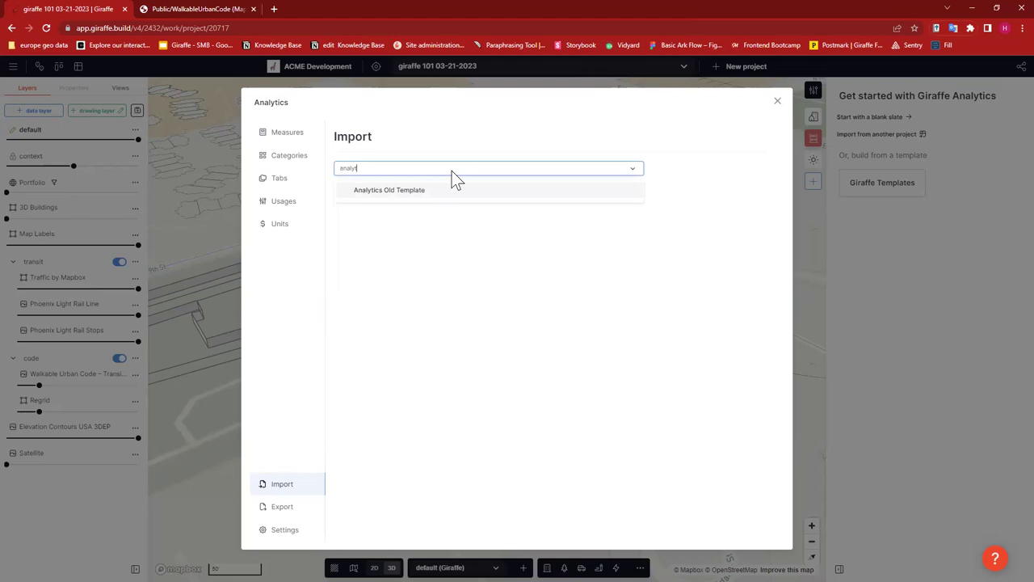
pyautogui.click(488, 192)
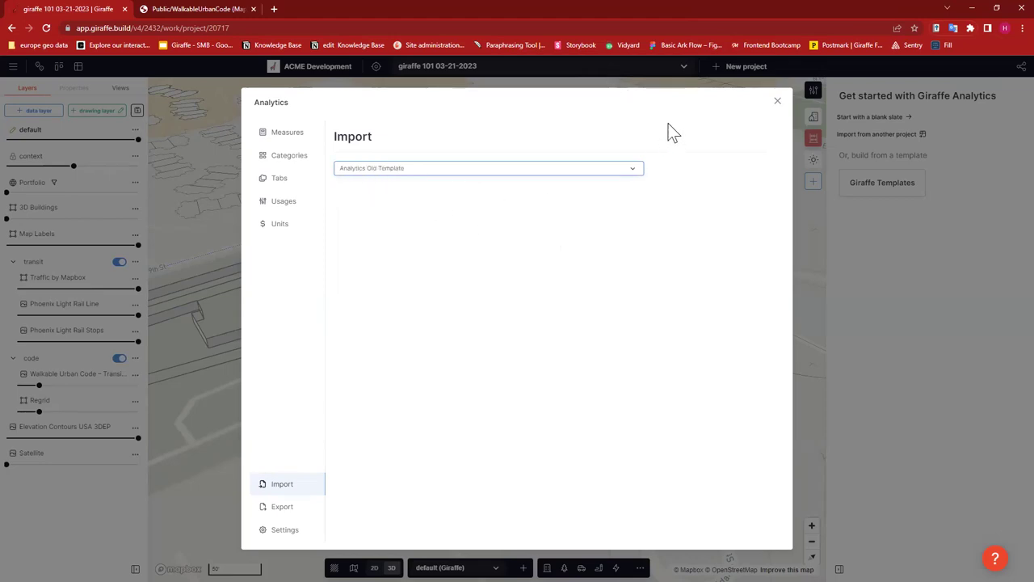
pyautogui.click(706, 199)
pyautogui.click(748, 202)
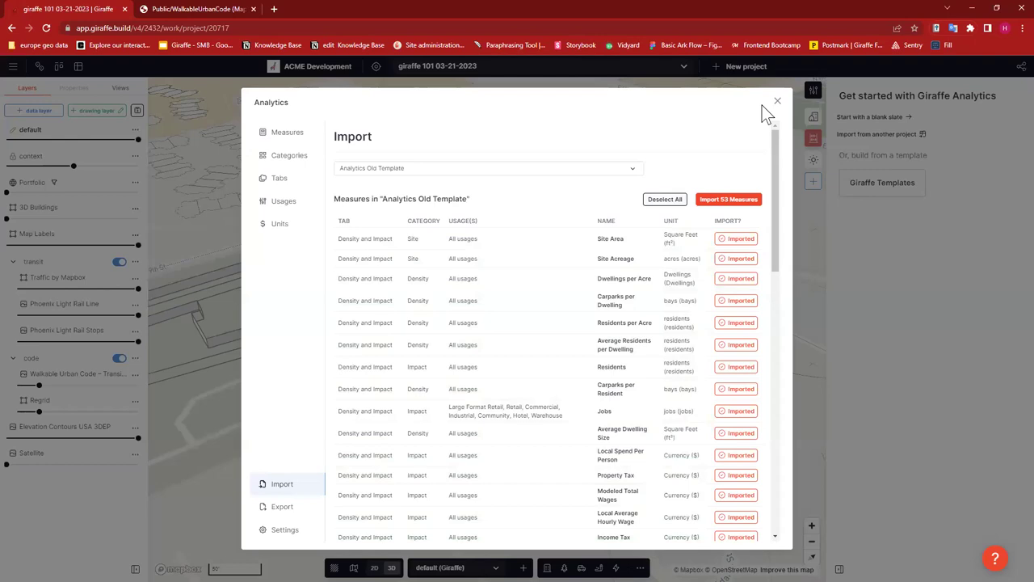
pyautogui.click(778, 103)
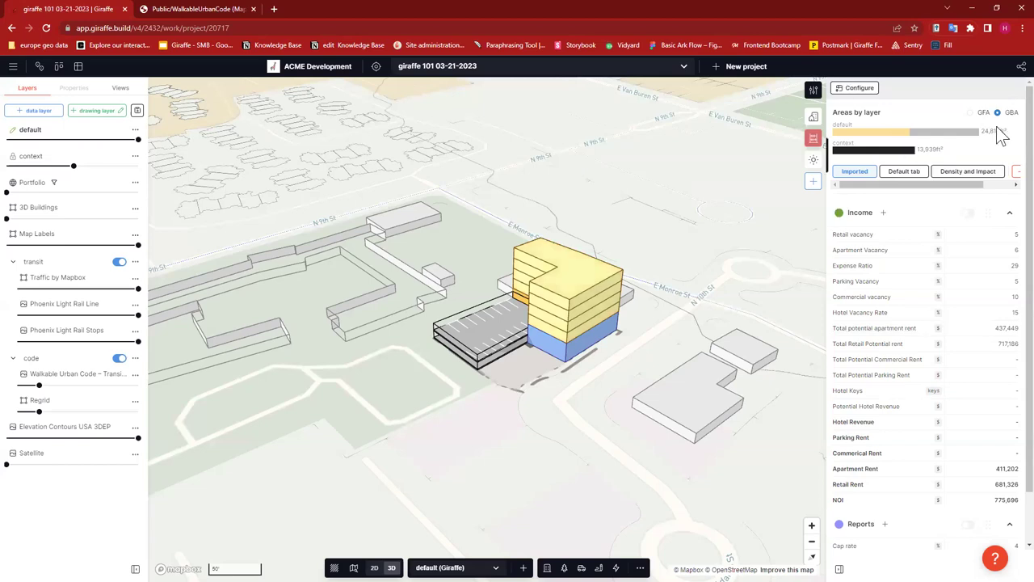
# - Review the block's Density and Impact measures, scrolling through their figures
pyautogui.scroll(-1, 970, 304)
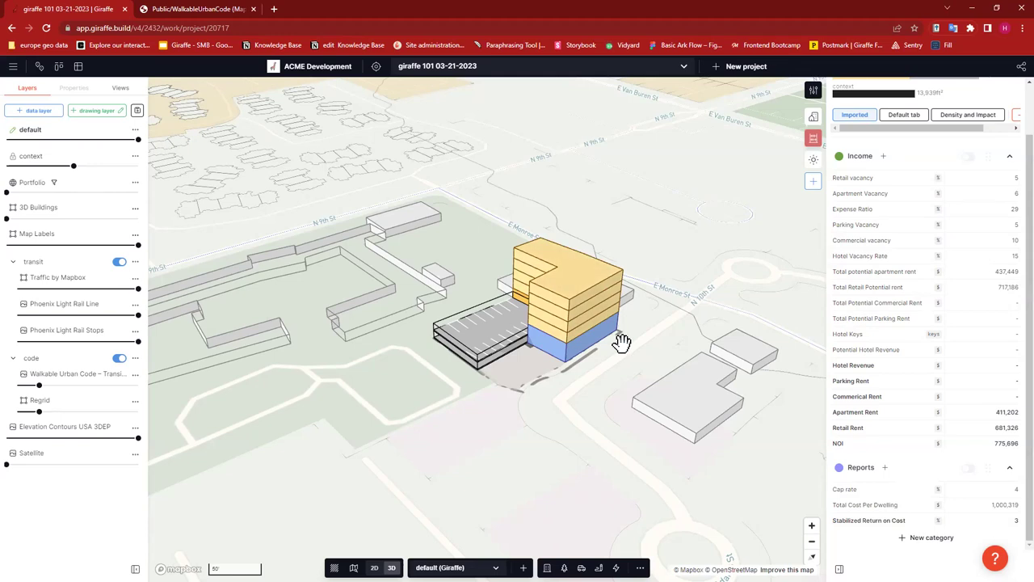
pyautogui.scroll(1, 925, 185)
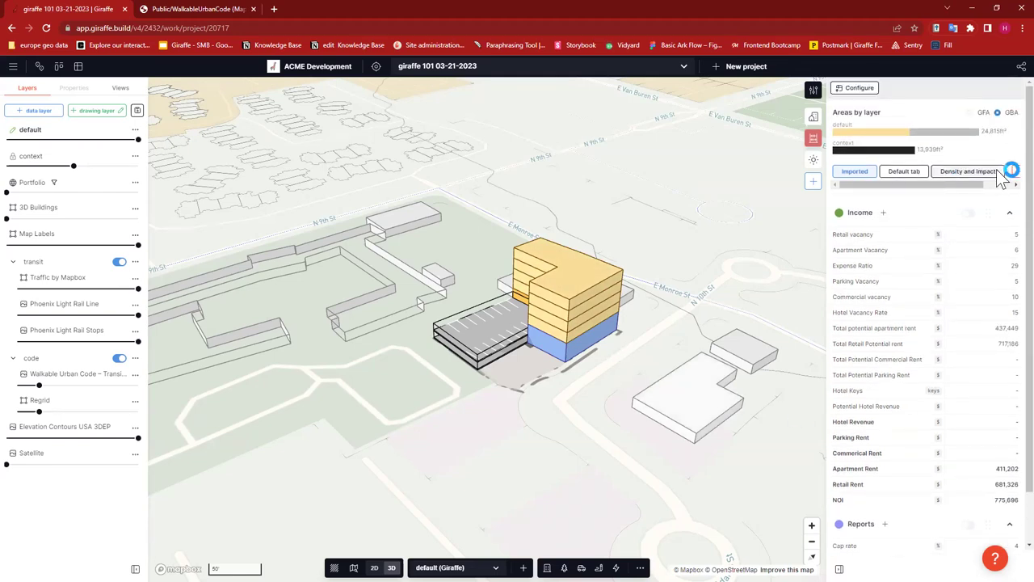
pyautogui.click(1000, 172)
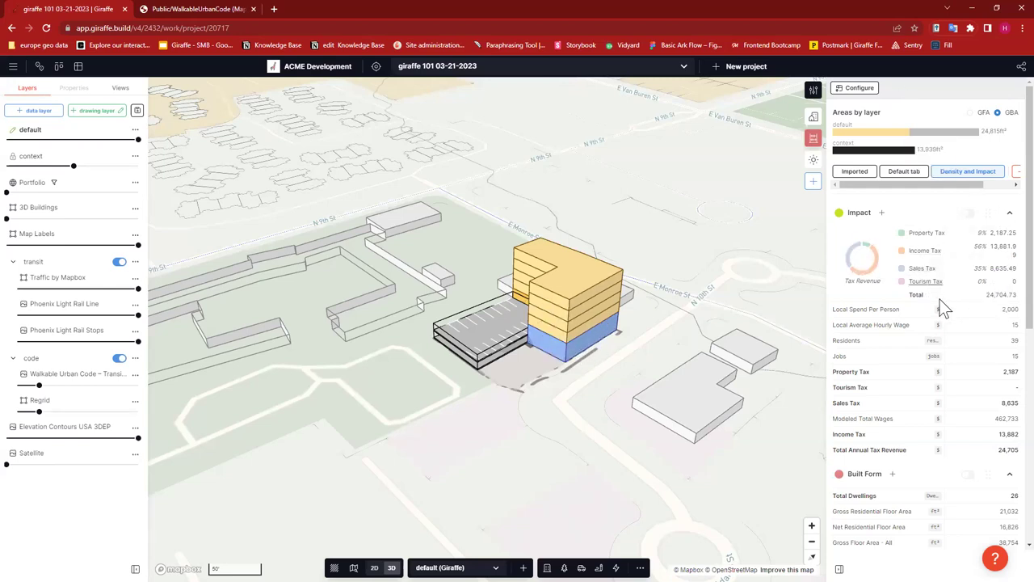
pyautogui.scroll(-1, 940, 277)
pyautogui.scroll(-5, 941, 282)
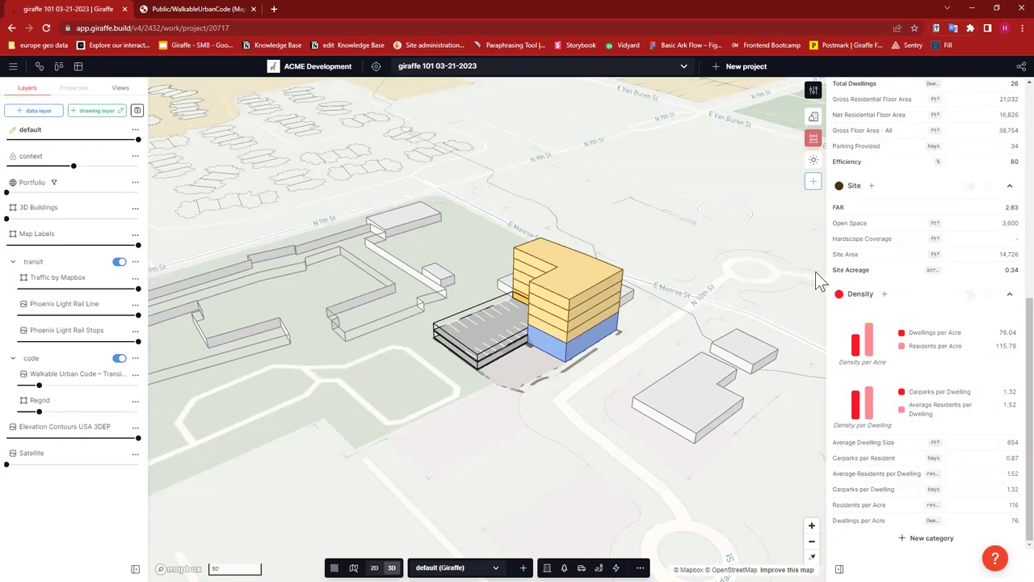
pyautogui.scroll(6, 918, 308)
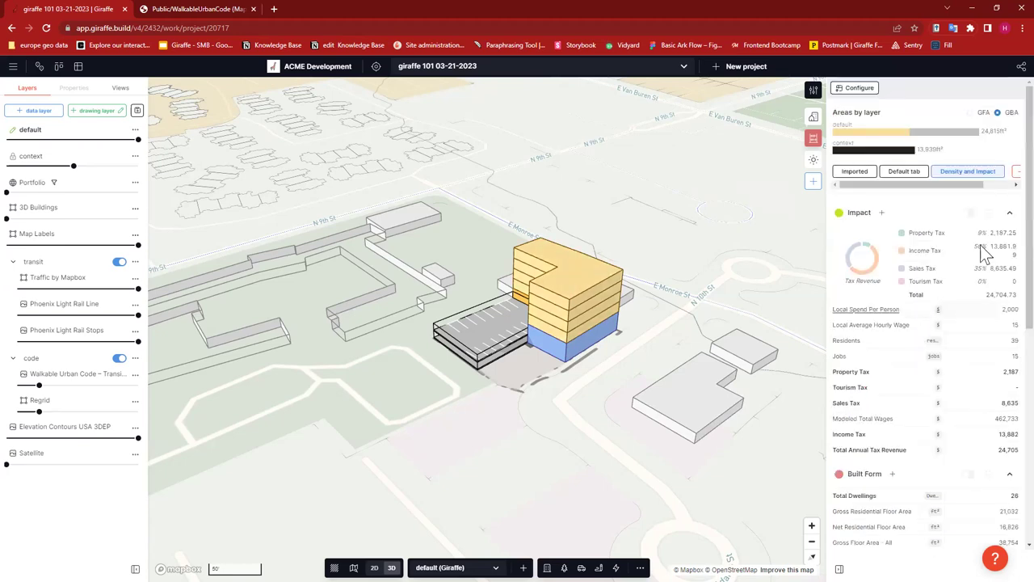
pyautogui.hscroll(2, 978, 187)
pyautogui.hscroll(-2, 893, 183)
# - Show the cost breakdown measures and stretch the blue building base outward
pyautogui.click(897, 173)
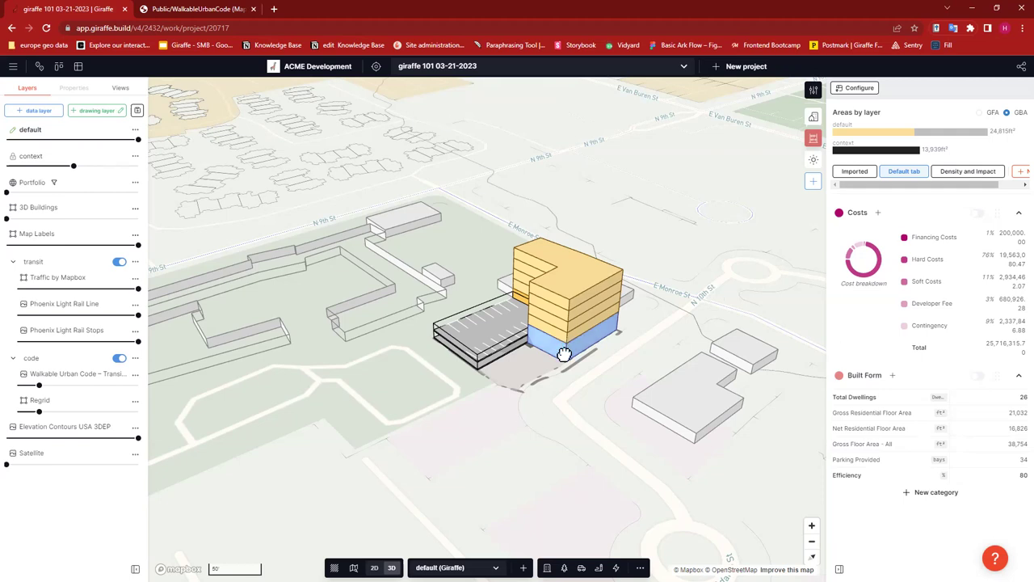
pyautogui.click(533, 351)
pyautogui.moveTo(529, 349); pyautogui.dragTo(1009, 272)
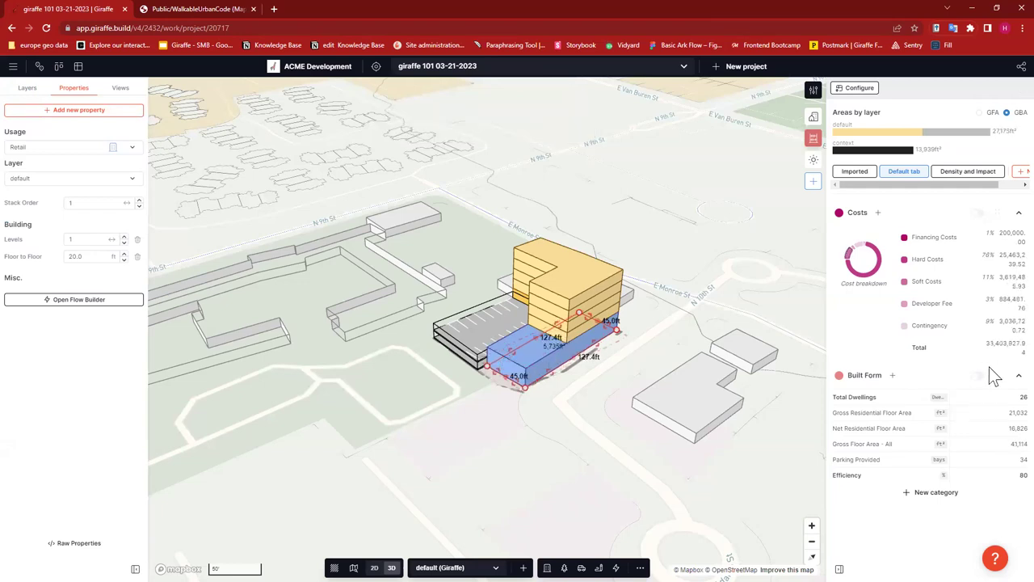
pyautogui.click(703, 288)
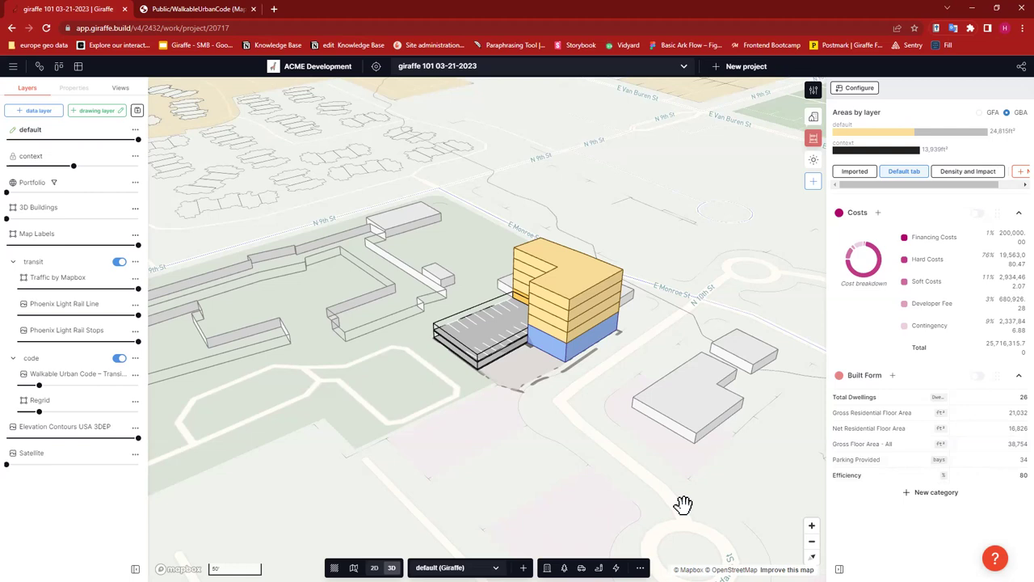
# - Switch the analytics to Imported and scroll through the Income and Reports figures (NOI 775,696)
pyautogui.click(848, 172)
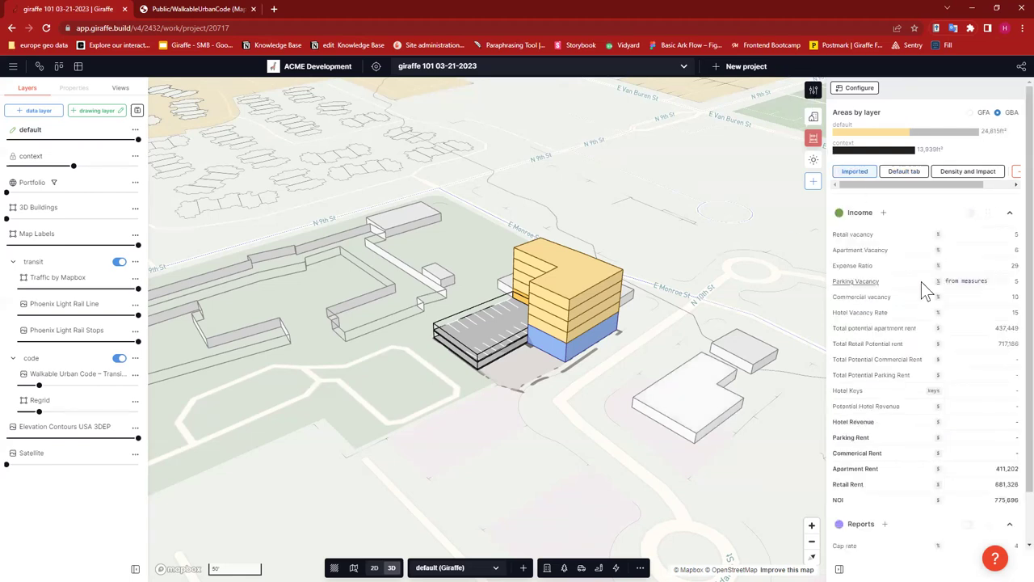
pyautogui.scroll(-2, 963, 338)
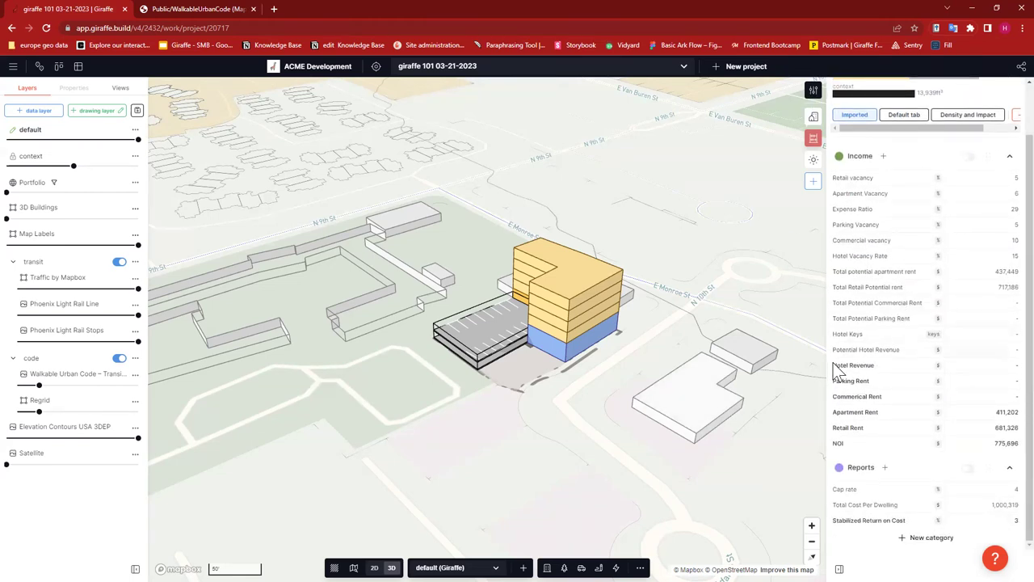
pyautogui.scroll(2, 960, 437)
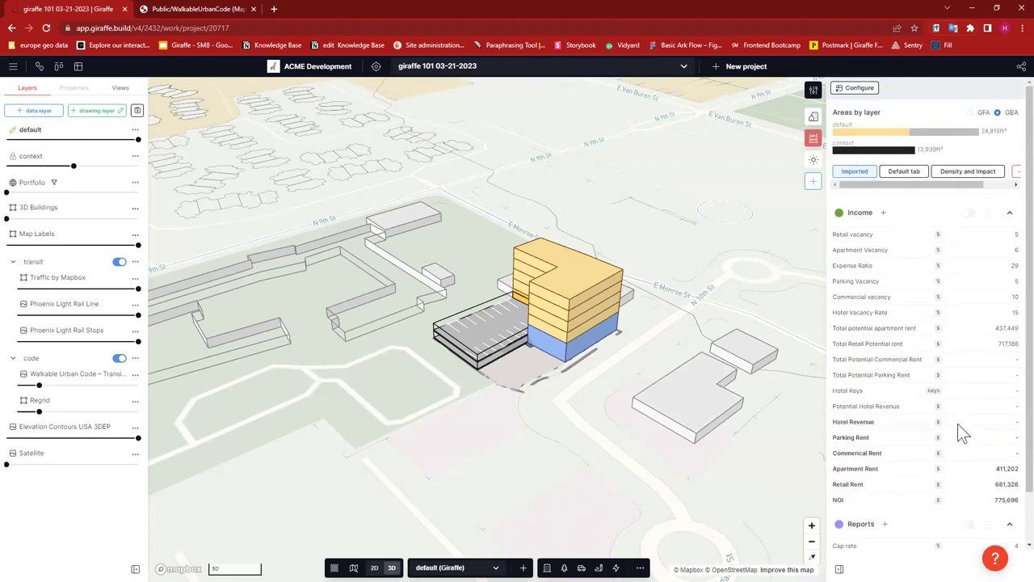
pyautogui.scroll(-2, 961, 254)
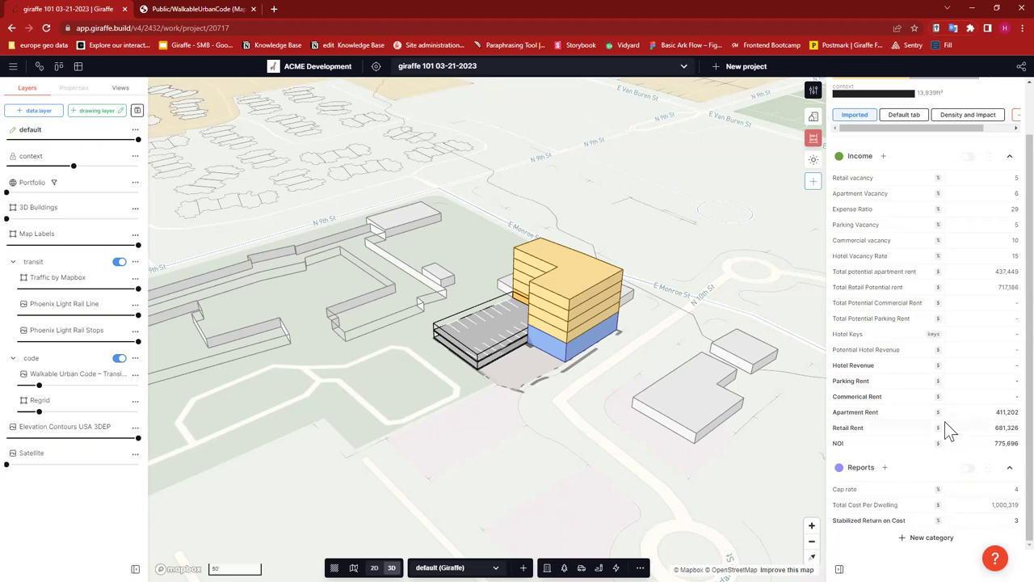
pyautogui.scroll(2, 944, 421)
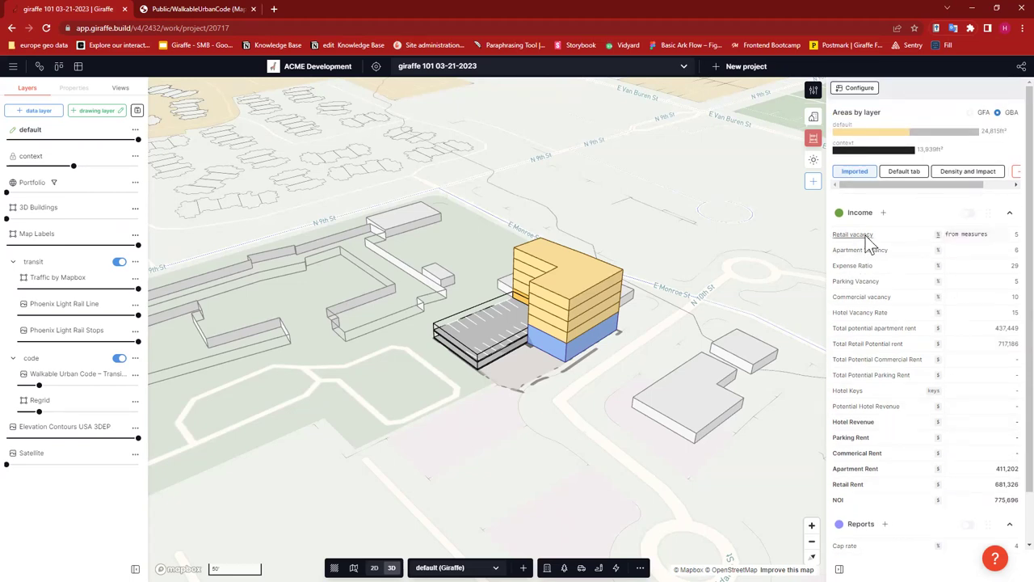
pyautogui.scroll(-1, 887, 277)
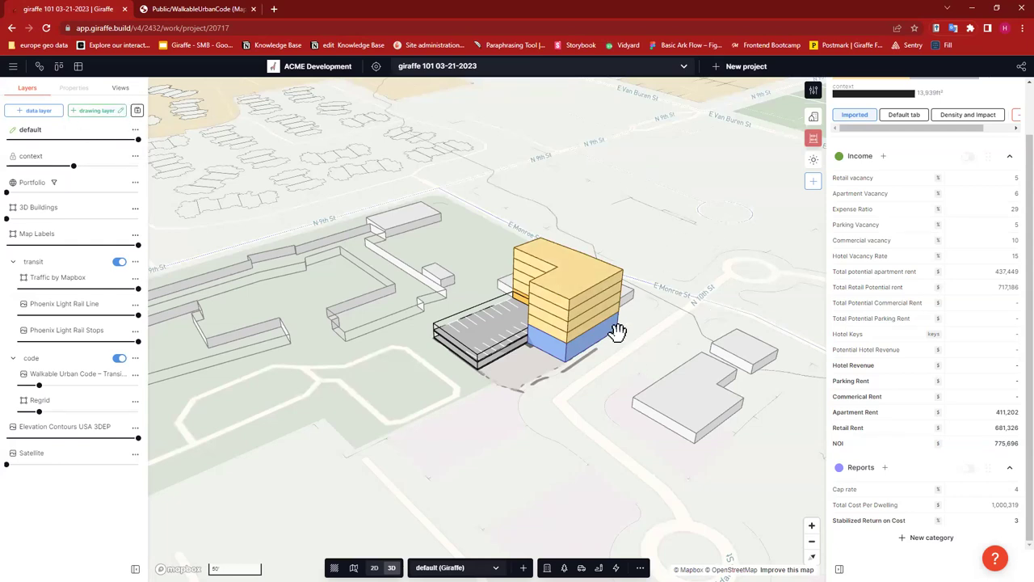
# - Orbit and zoom the 3D map to a close, low front angle on the building
pyautogui.click(121, 88)
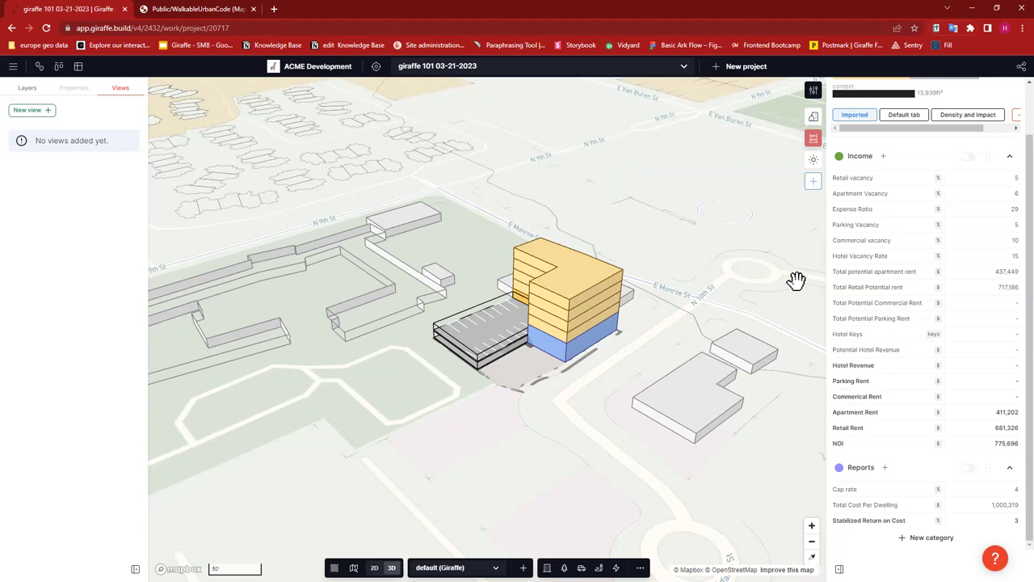
pyautogui.scroll(-1, 656, 178)
pyautogui.moveTo(649, 331); pyautogui.dragTo(591, 309, button='right')
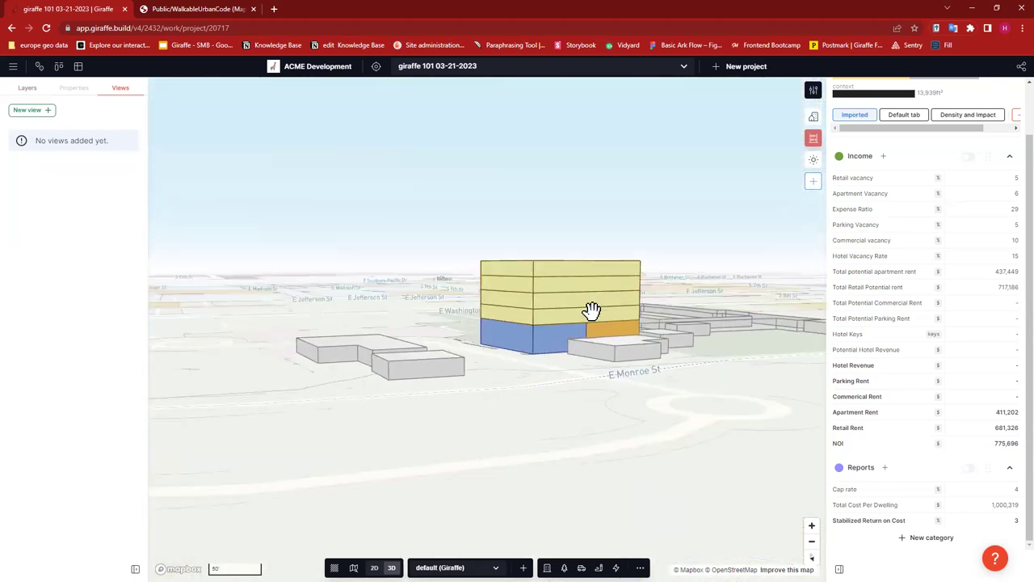
pyautogui.scroll(5, 533, 380)
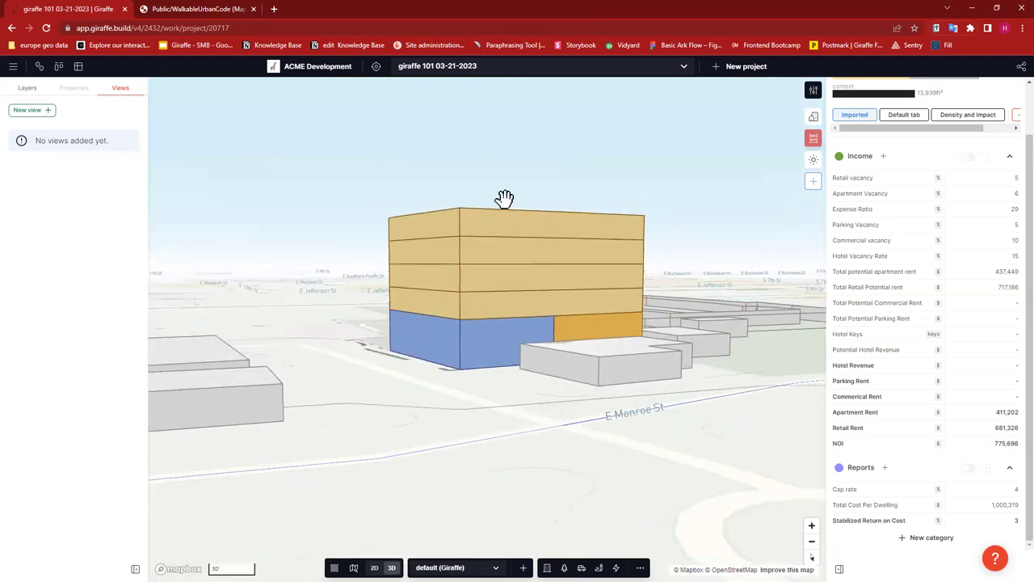
# - Save this camera angle as a new view titled 'front'
pyautogui.click(29, 111)
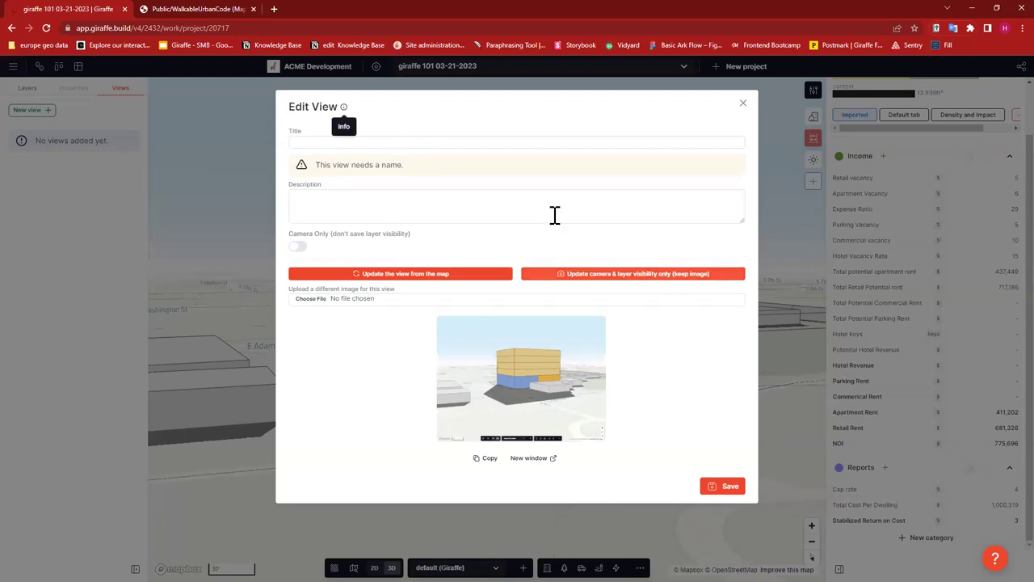
pyautogui.click(404, 141)
pyautogui.write('front')
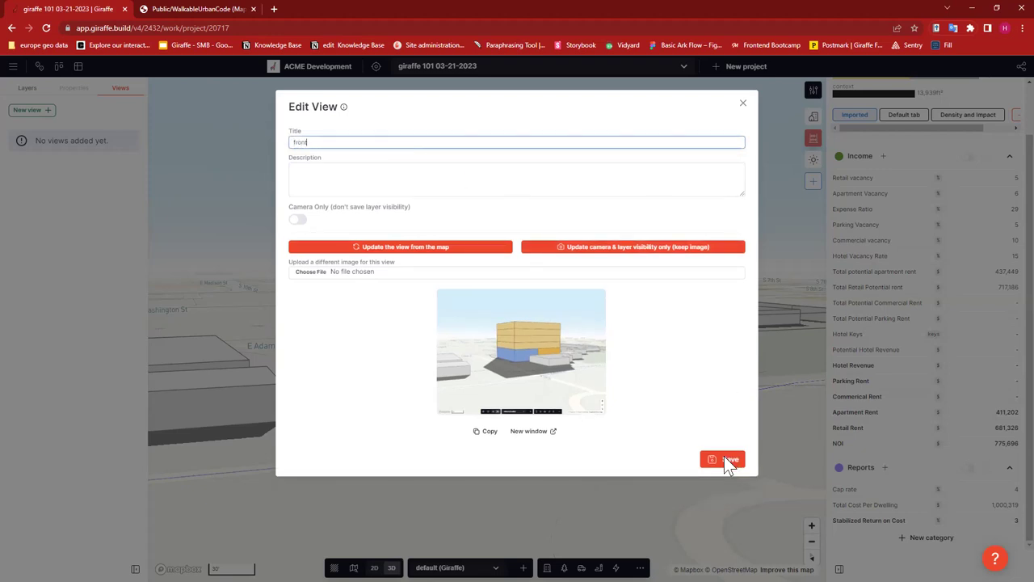
pyautogui.click(727, 460)
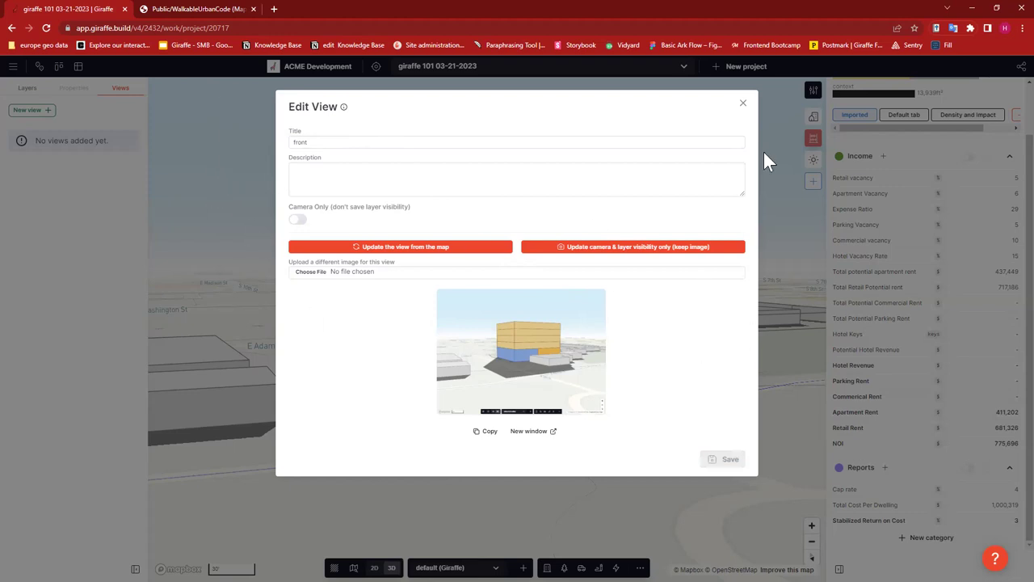
pyautogui.click(743, 105)
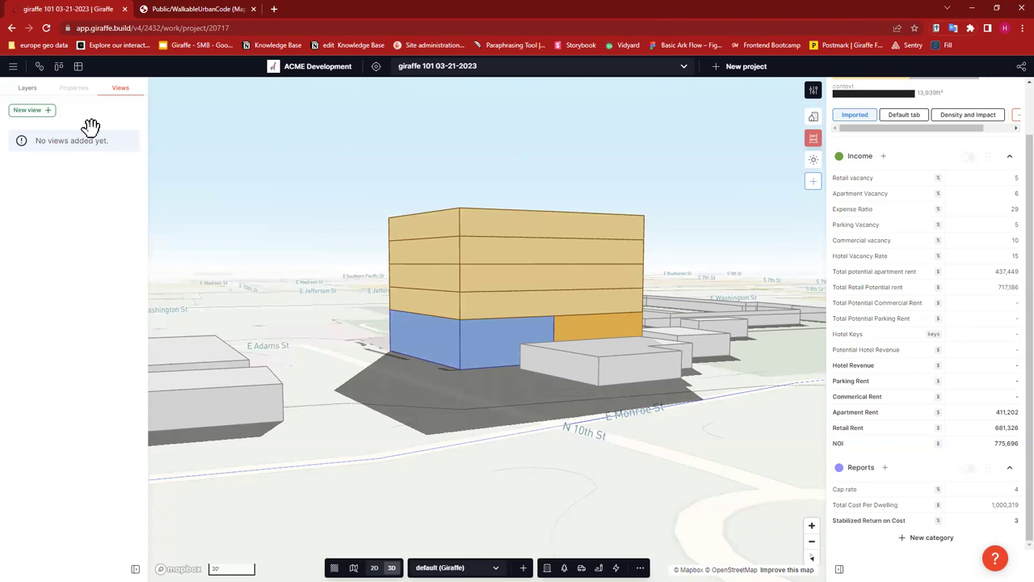
pyautogui.click(27, 109)
# - Zoom out the 2D map in the Layers list and check the Regrid layer's opacity
pyautogui.click(27, 88)
pyautogui.scroll(-3, 441, 417)
pyautogui.scroll(-2, 444, 420)
pyautogui.scroll(-2, 515, 383)
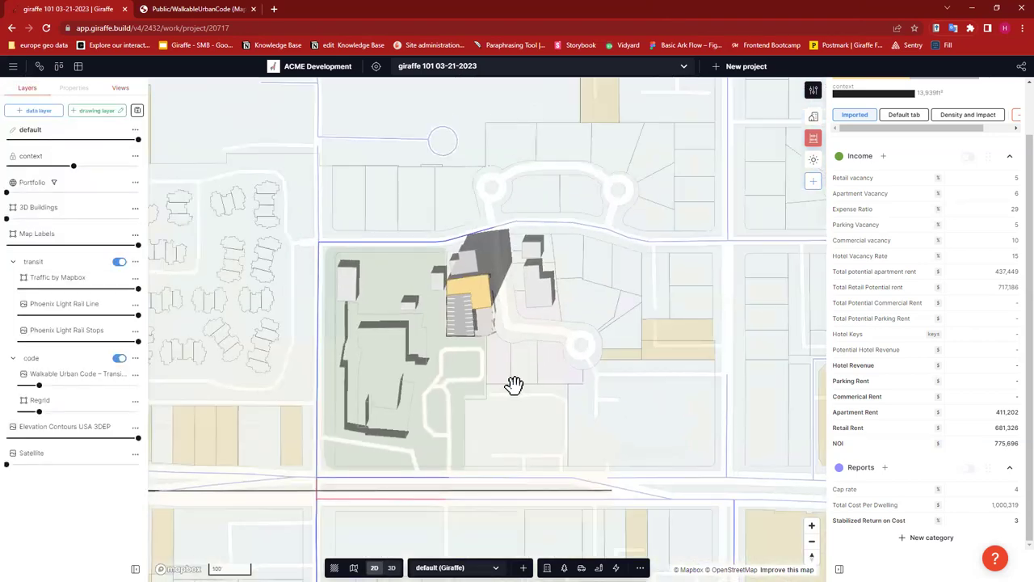
pyautogui.scroll(-2, 501, 396)
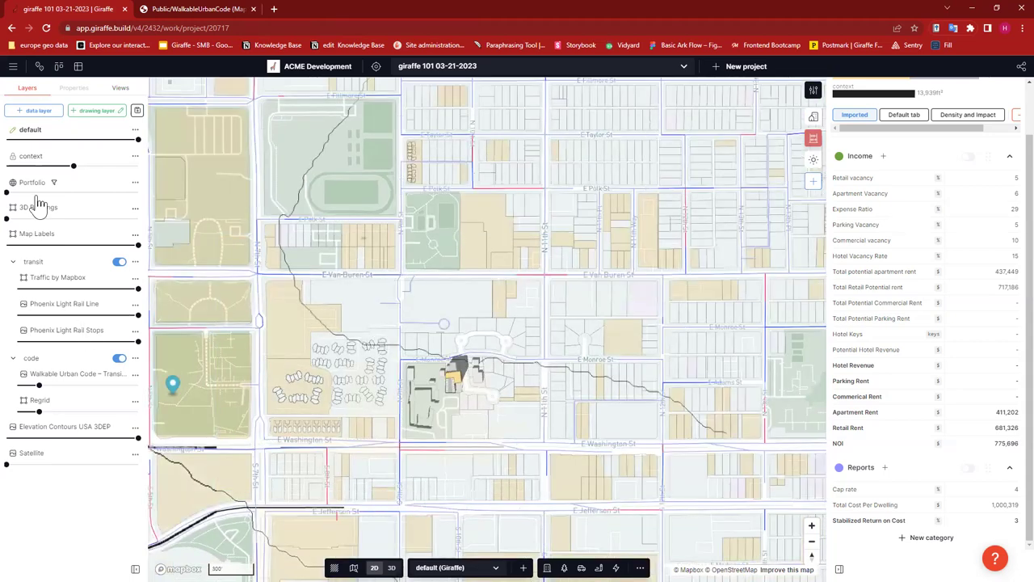
pyautogui.click(38, 410)
pyautogui.moveTo(151, 380)
pyautogui.mouseDown()
pyautogui.moveTo(69, 364)
pyautogui.moveTo(86, 399)
pyautogui.moveTo(62, 388)
pyautogui.mouseUp()
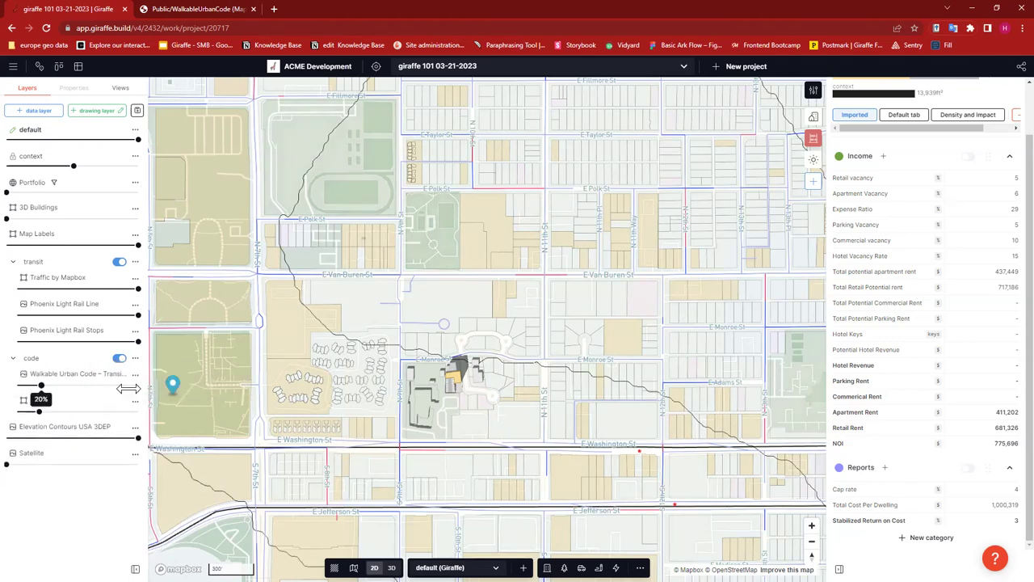
# - Set the Walkable Urban Code overlay to about 72% opacity and centre the map on the site
pyautogui.click(135, 385)
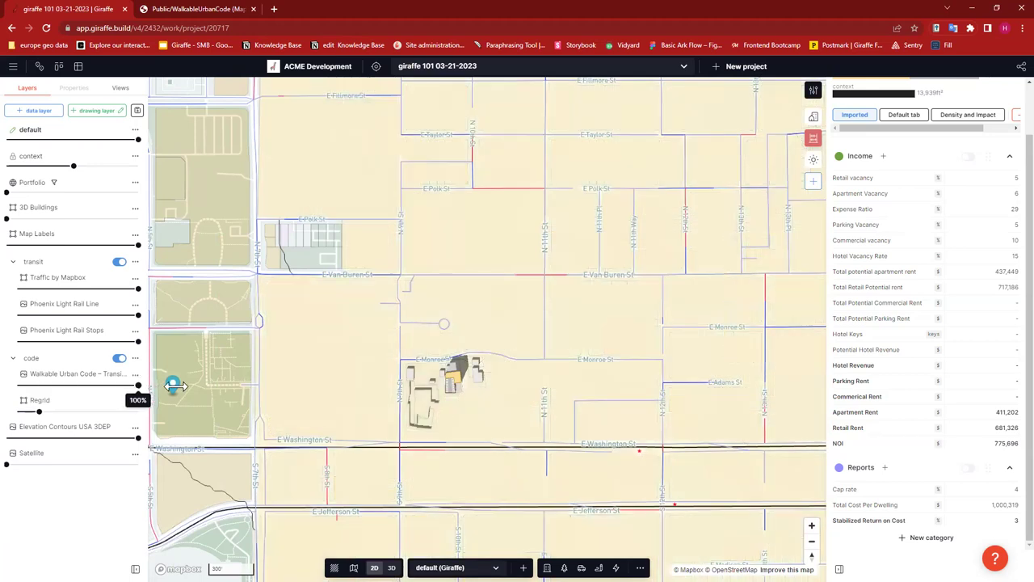
pyautogui.moveTo(135, 385); pyautogui.dragTo(104, 387)
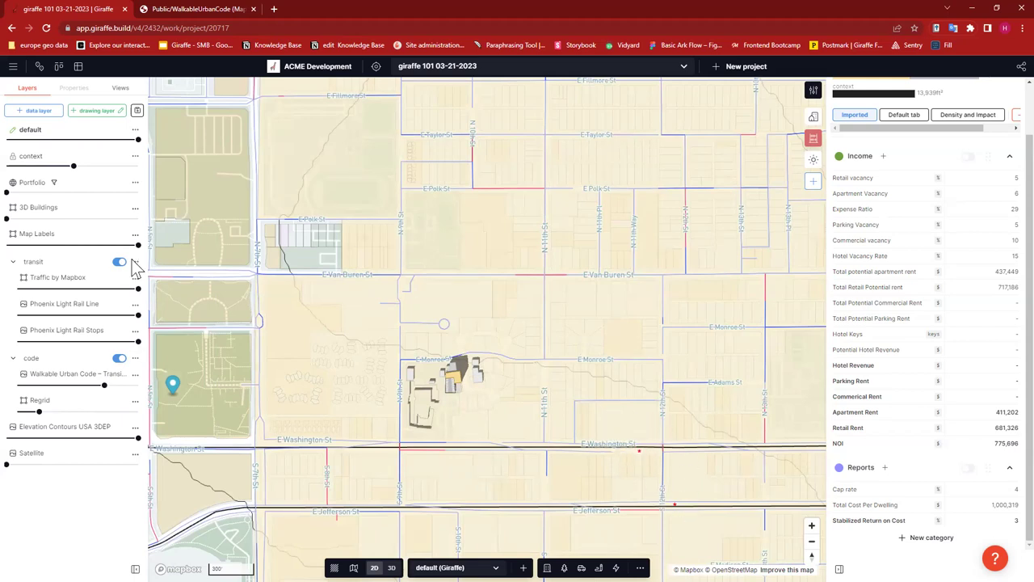
pyautogui.scroll(3, 525, 388)
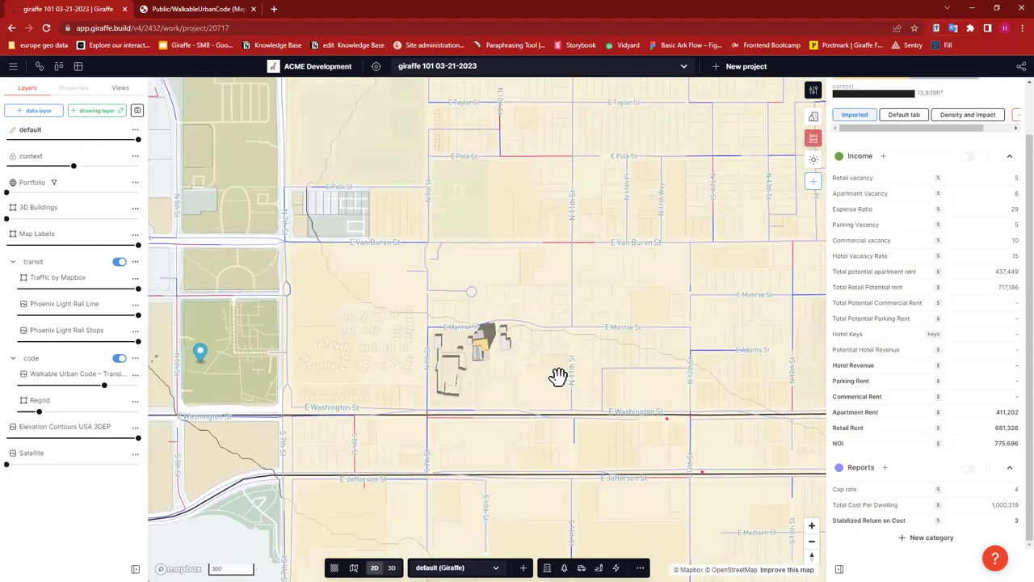
pyautogui.moveTo(550, 357); pyautogui.dragTo(538, 358)
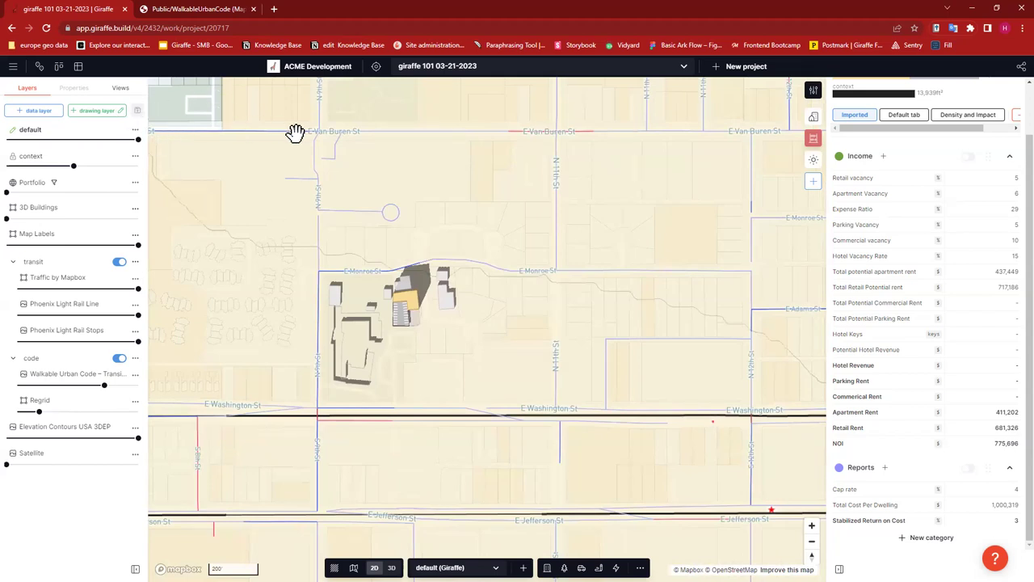
# - Add a new saved view titled 'context' capturing the top-down zoning map
pyautogui.click(120, 88)
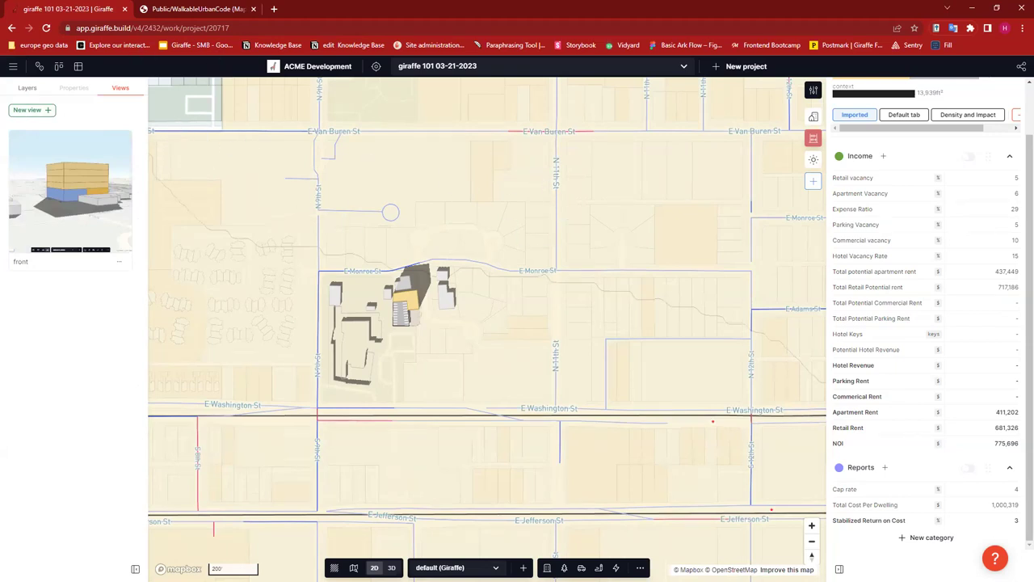
pyautogui.click(25, 111)
pyautogui.click(362, 143)
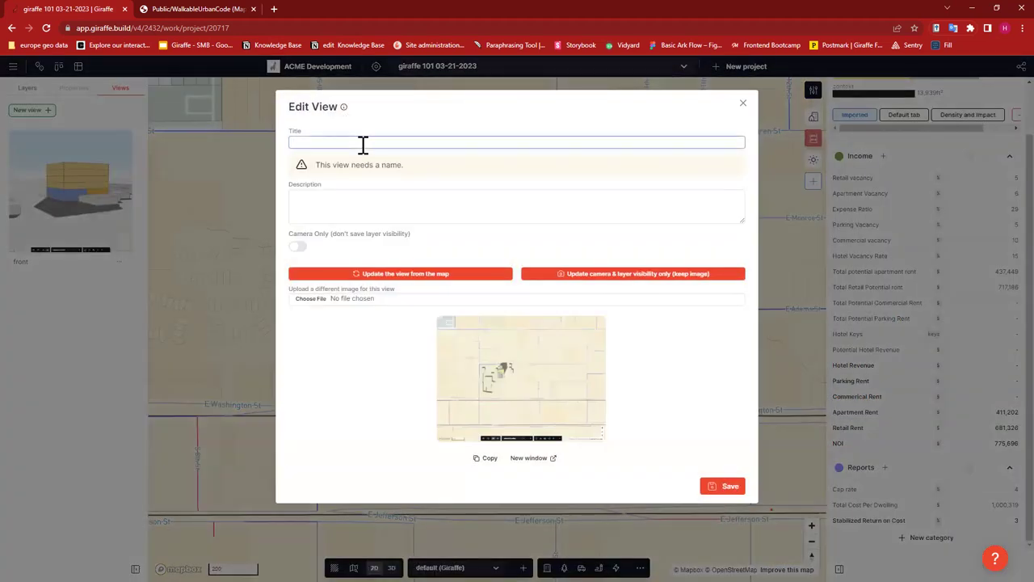
pyautogui.write('context')
pyautogui.click(723, 458)
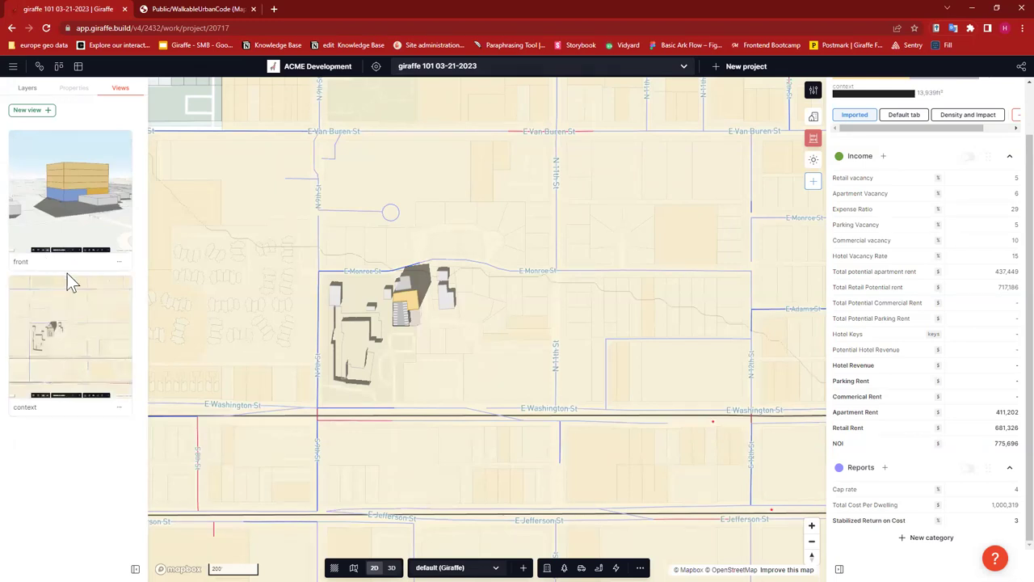
pyautogui.click(84, 186)
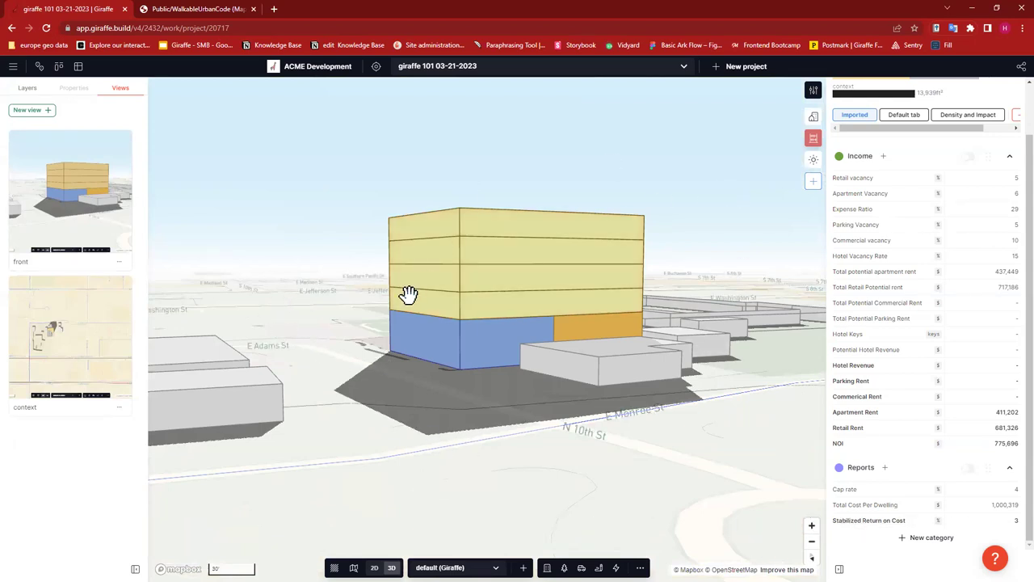
pyautogui.click(85, 358)
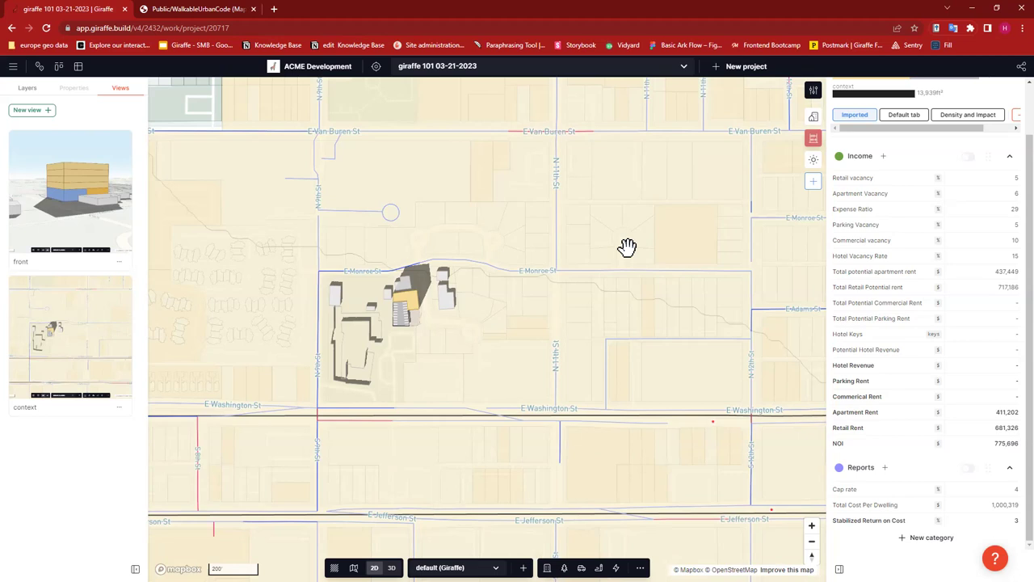
pyautogui.click(13, 67)
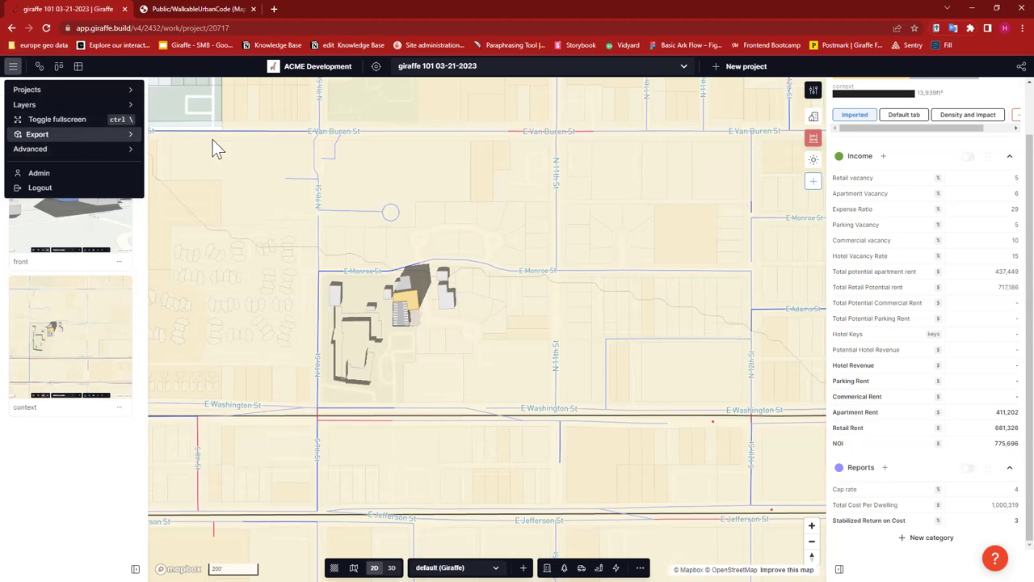
pyautogui.moveTo(38, 134)
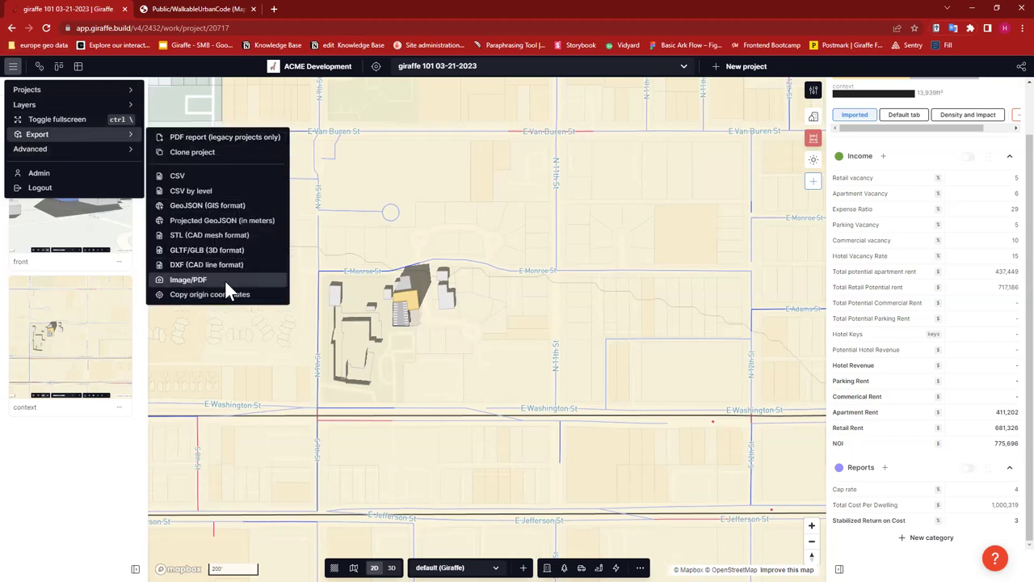
pyautogui.click(365, 410)
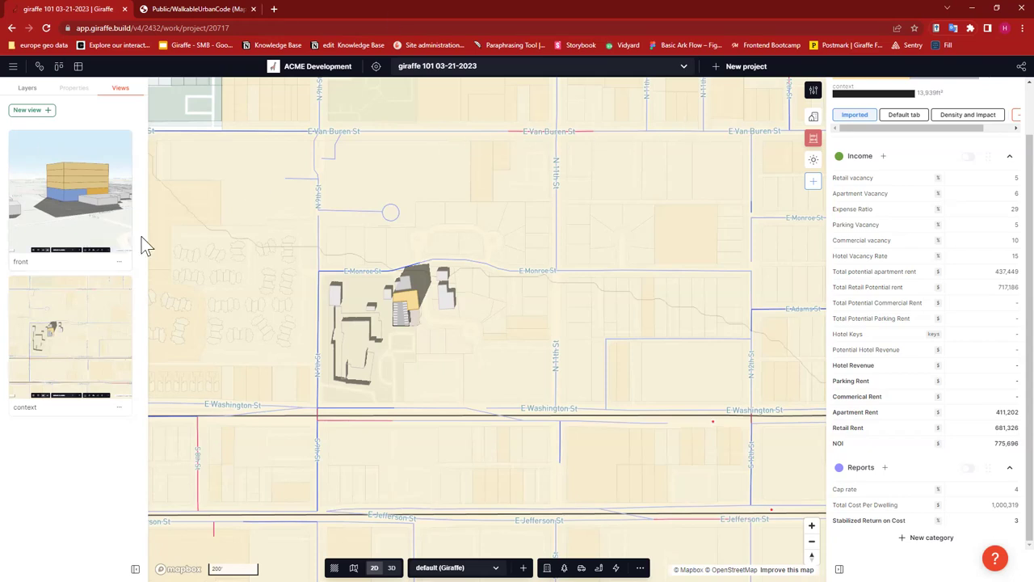
# - Show the Layers list and scroll the analytics panel up toward Areas by layer
pyautogui.click(26, 87)
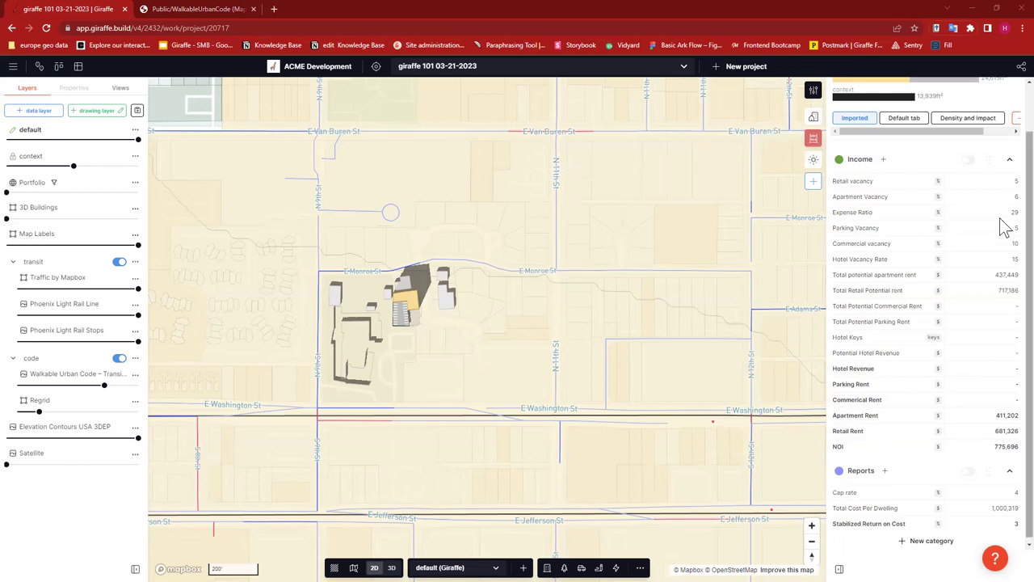
pyautogui.scroll(2, 1001, 222)
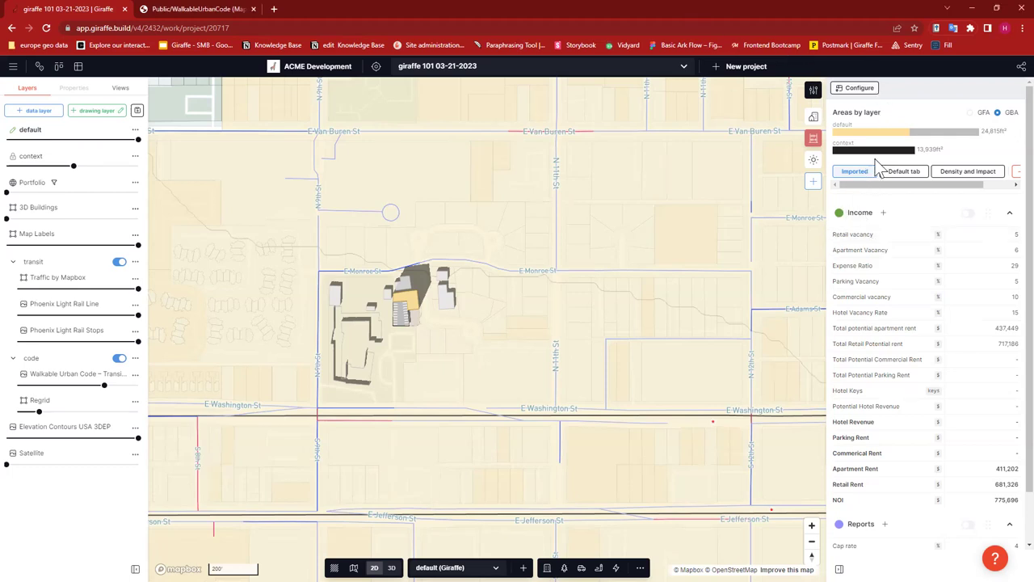
pyautogui.click(858, 87)
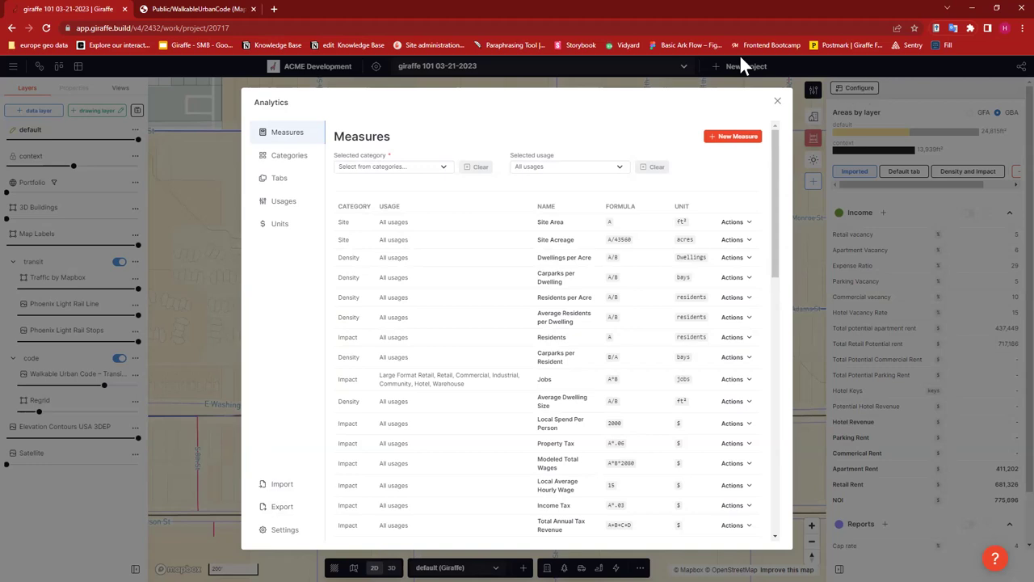
pyautogui.click(284, 505)
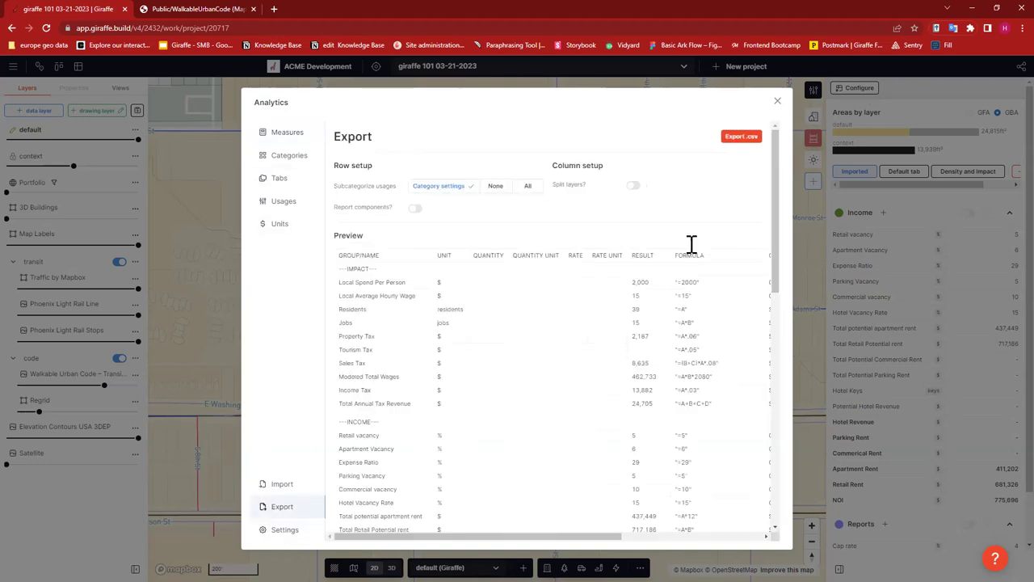
pyautogui.scroll(-5, 623, 297)
pyautogui.scroll(-2, 630, 311)
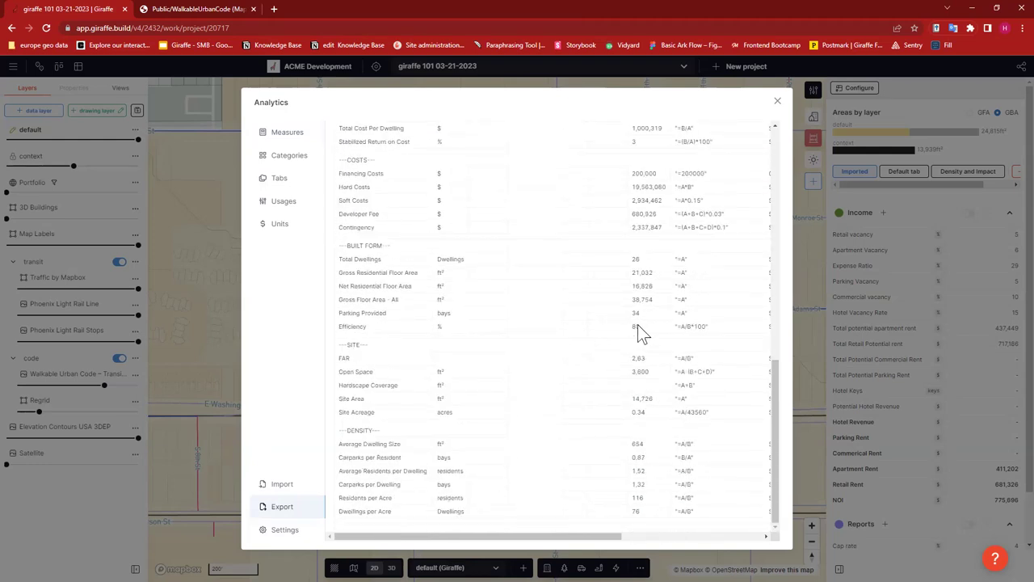
pyautogui.scroll(10, 638, 327)
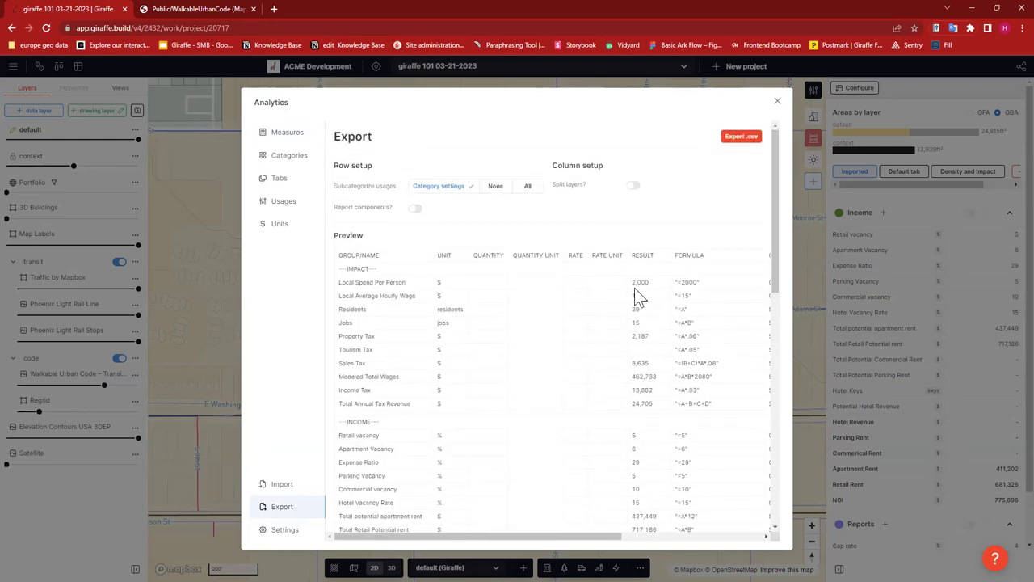
pyautogui.click(778, 103)
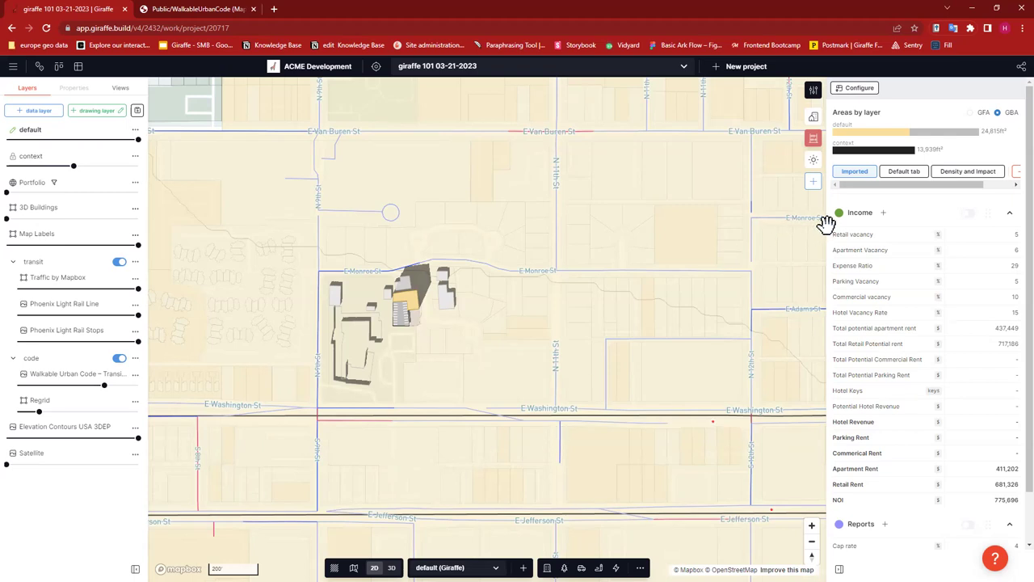
# - Show the Areas summary (GFA 22,612 ft², 26 units, FAR 1.54:1) and its parking details
pyautogui.click(814, 118)
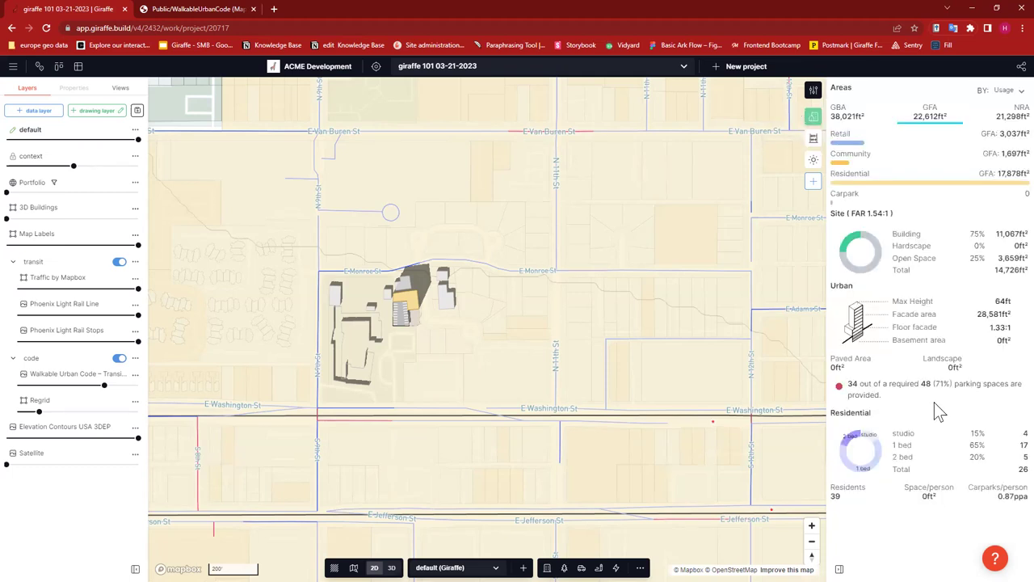
pyautogui.moveTo(933, 402)
pyautogui.click(15, 68)
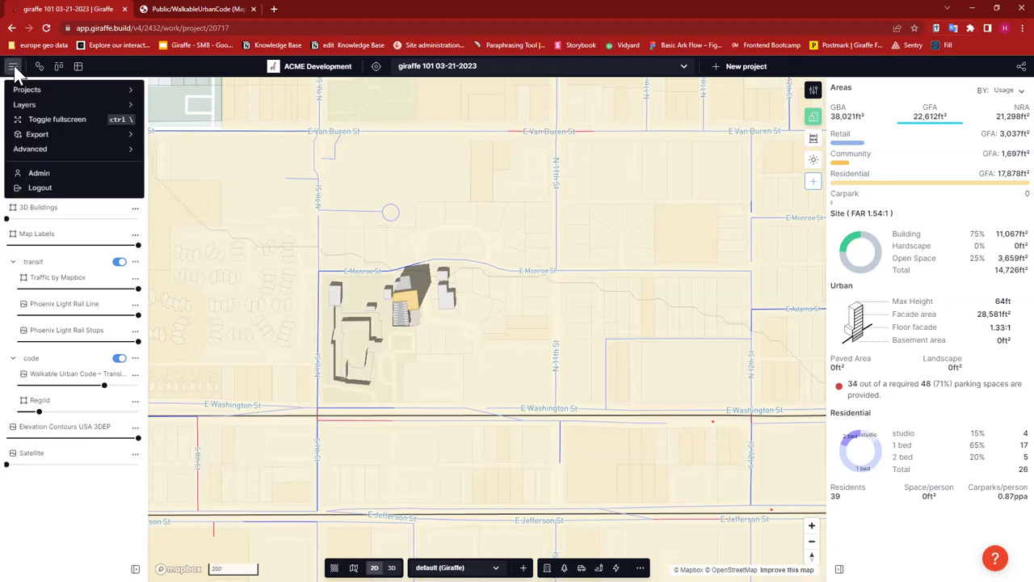
# - Review the project's System settings and units, then start the 'Talk to us!' support chat
pyautogui.click(107, 89)
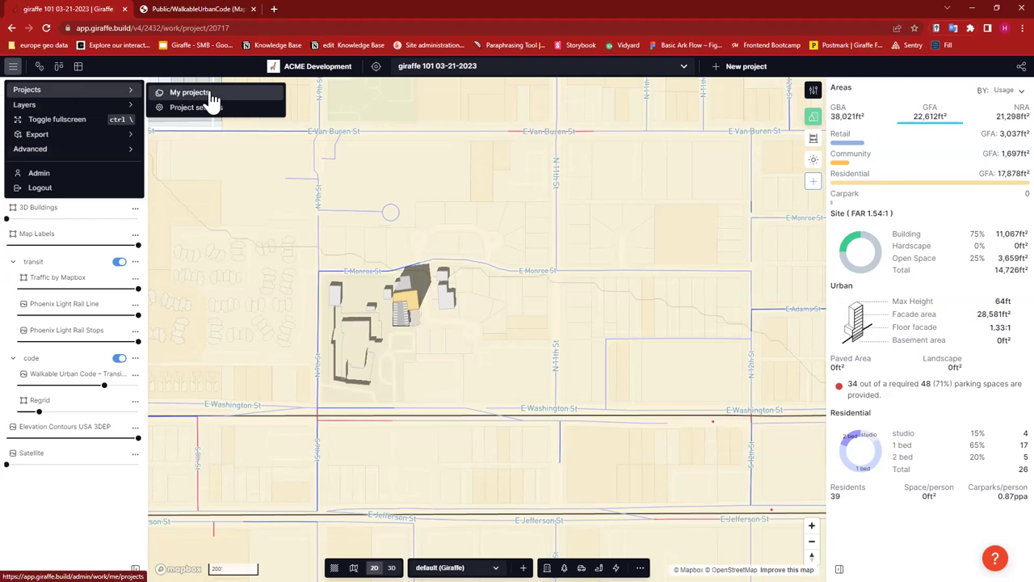
pyautogui.click(207, 109)
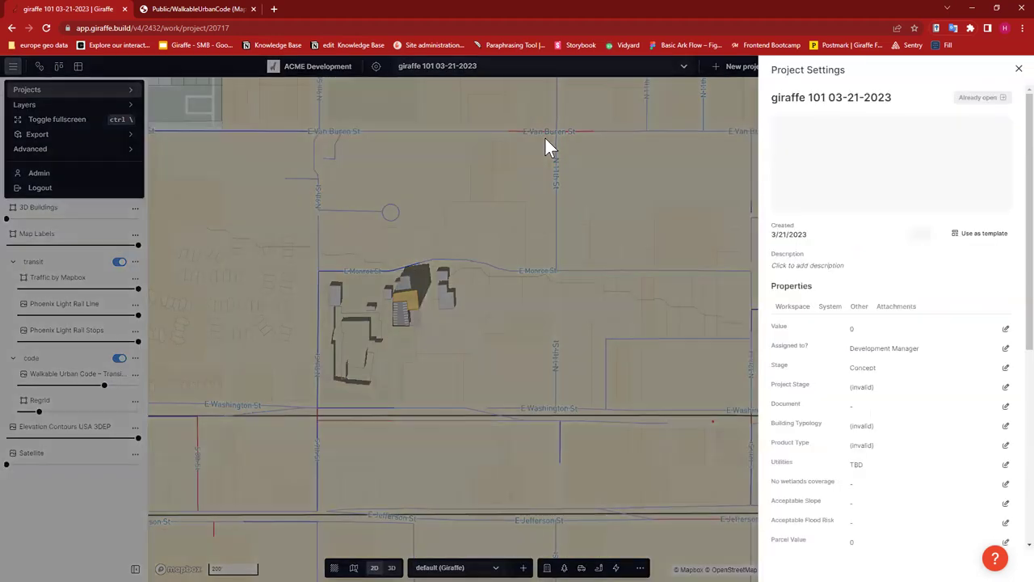
pyautogui.click(830, 309)
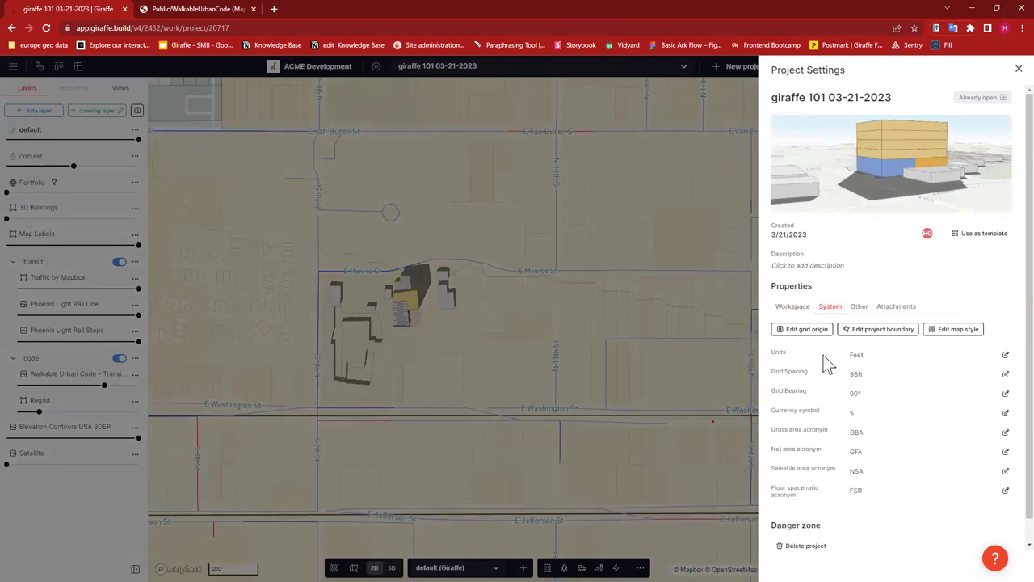
pyautogui.click(1002, 356)
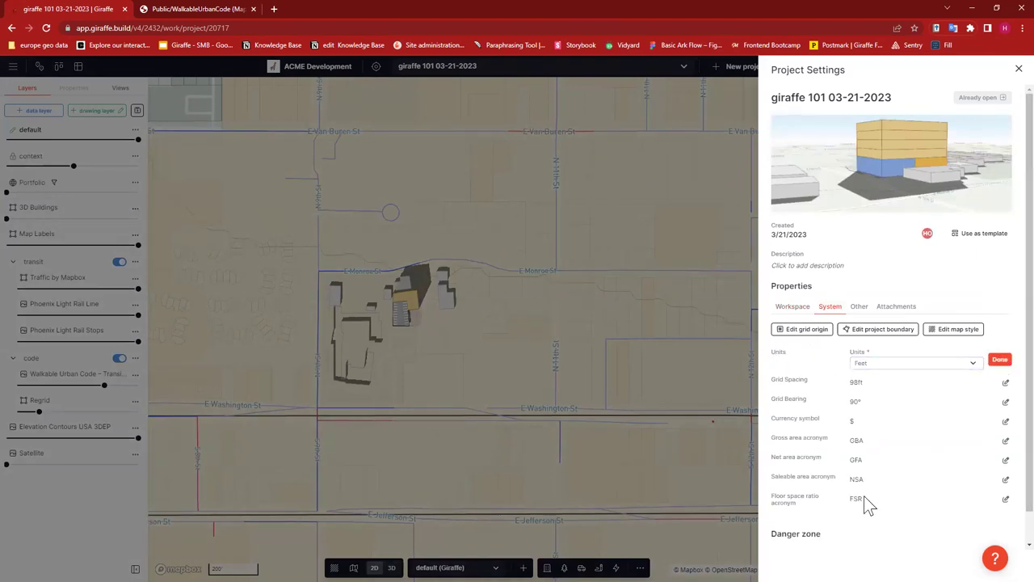
pyautogui.click(651, 354)
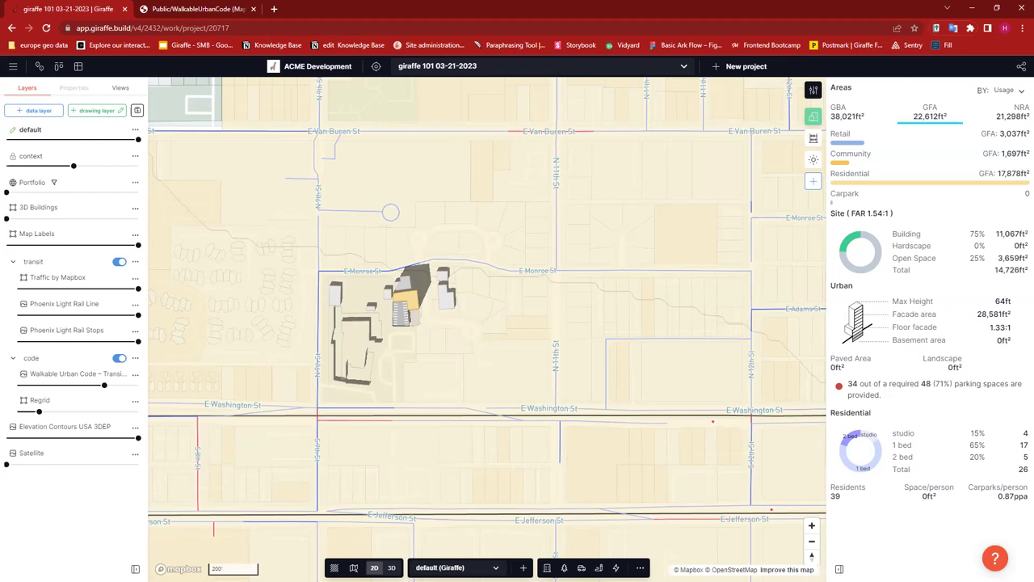
pyautogui.click(994, 558)
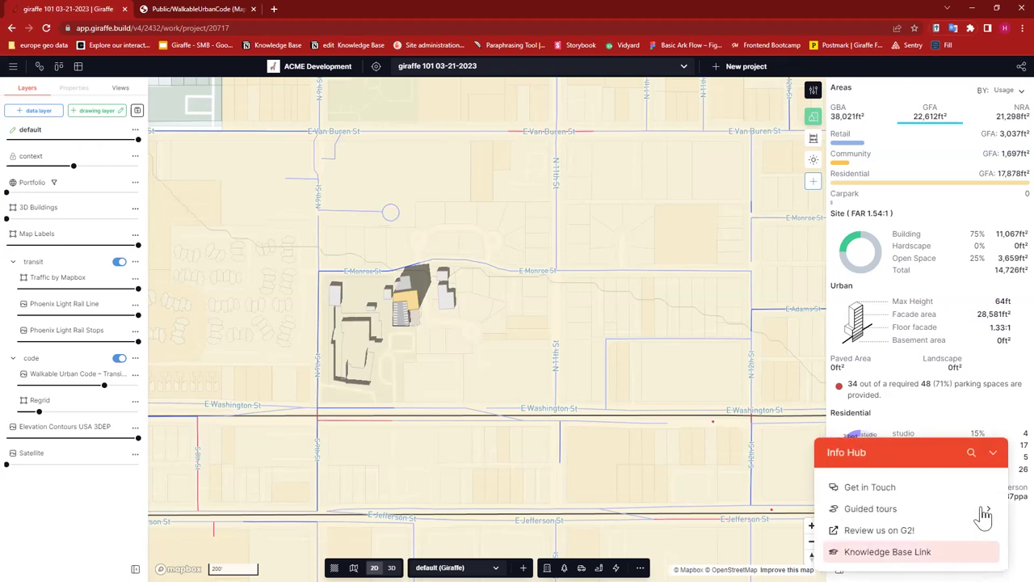
pyautogui.click(886, 488)
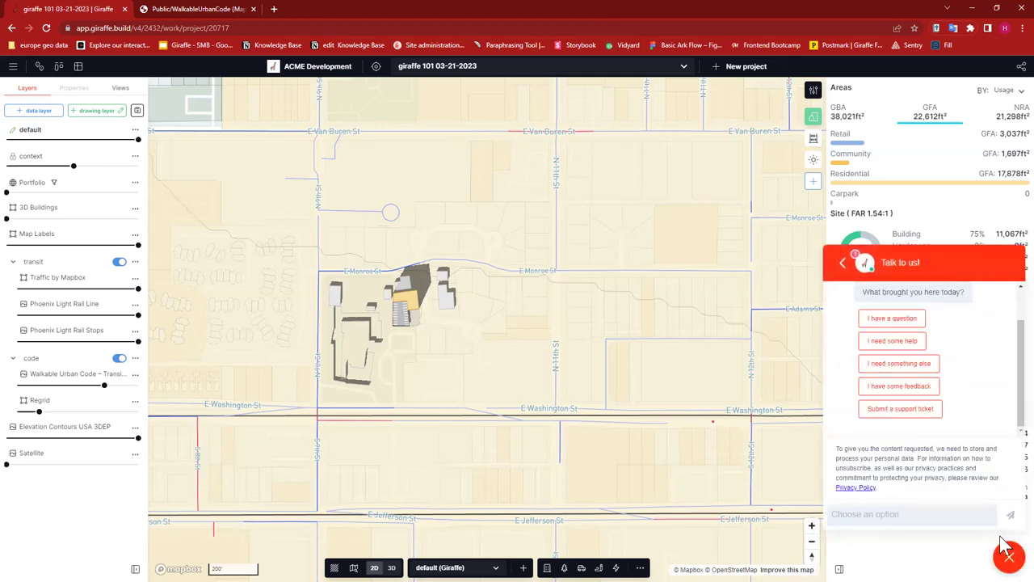